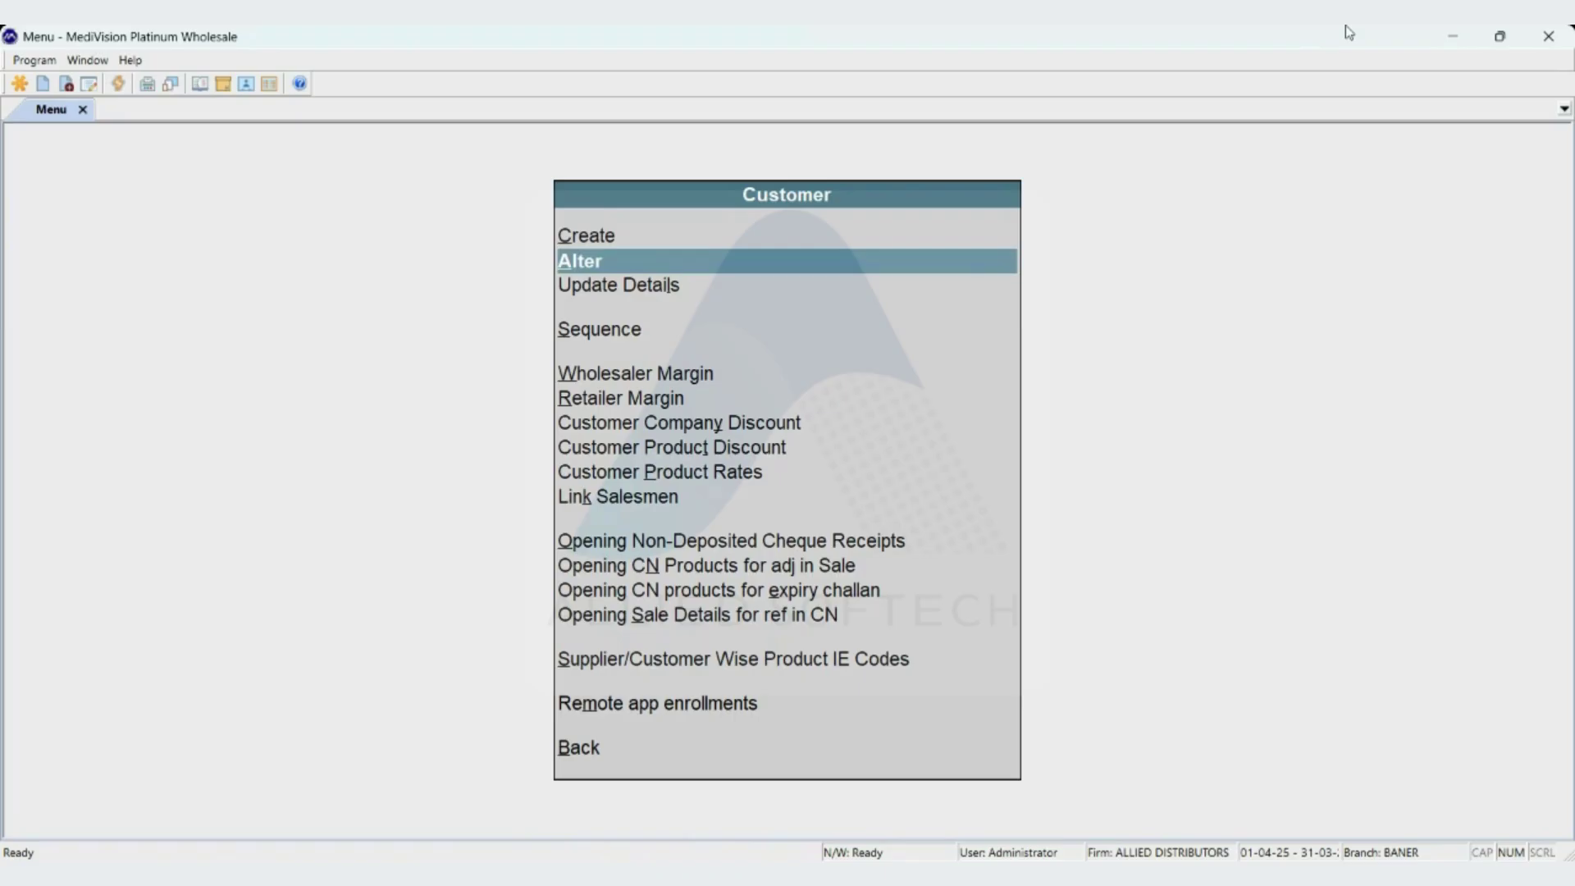
Open the customer record of SWAMI MEDICALS for alteration.
key(Return)
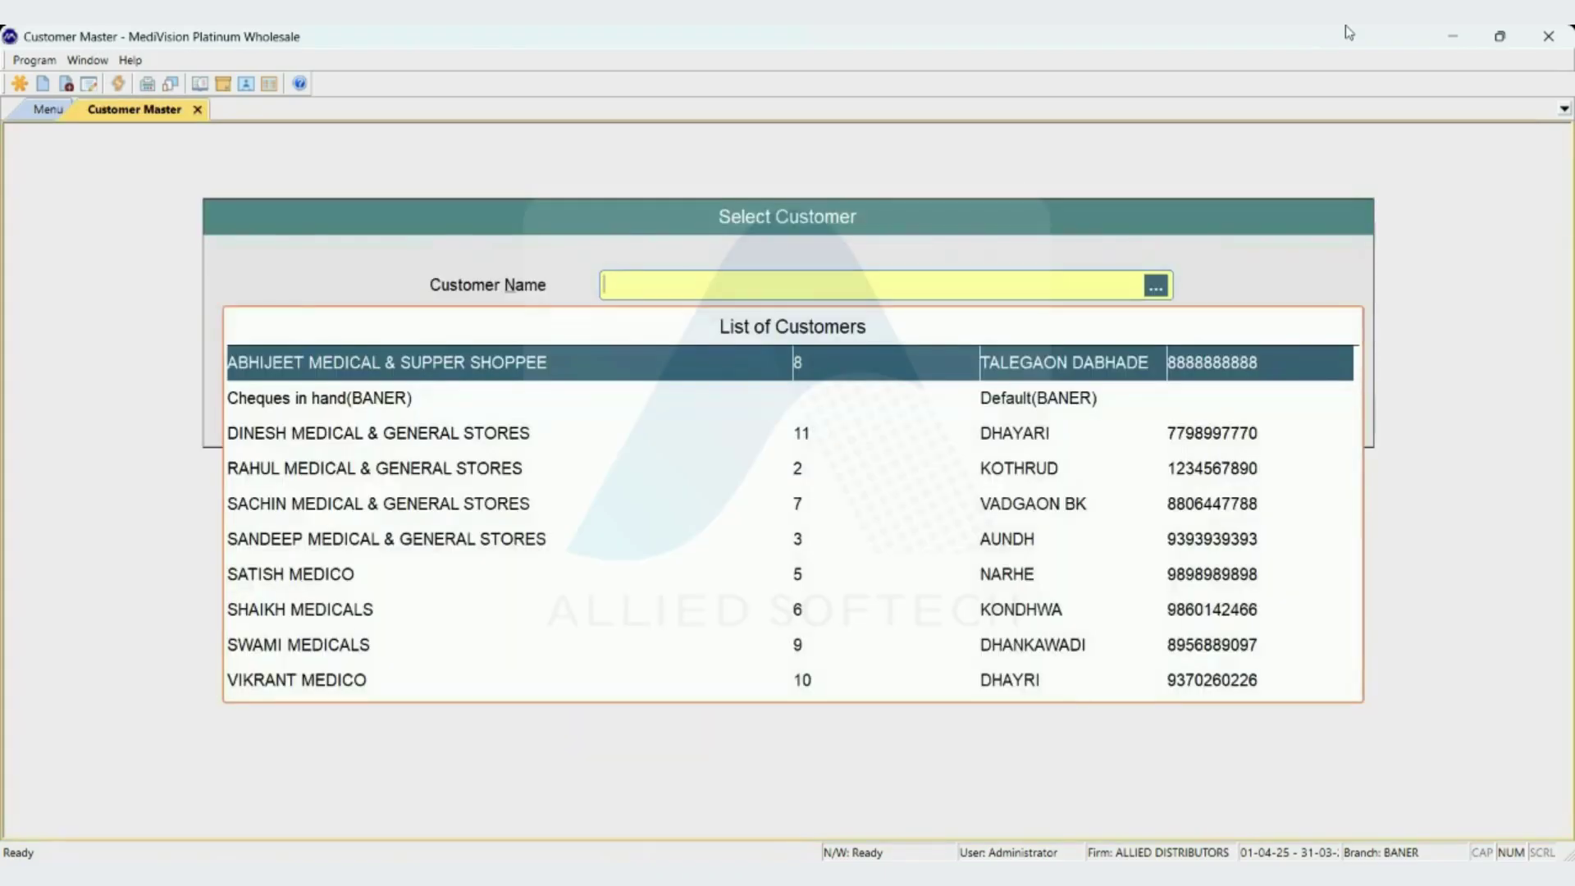
text(swa)
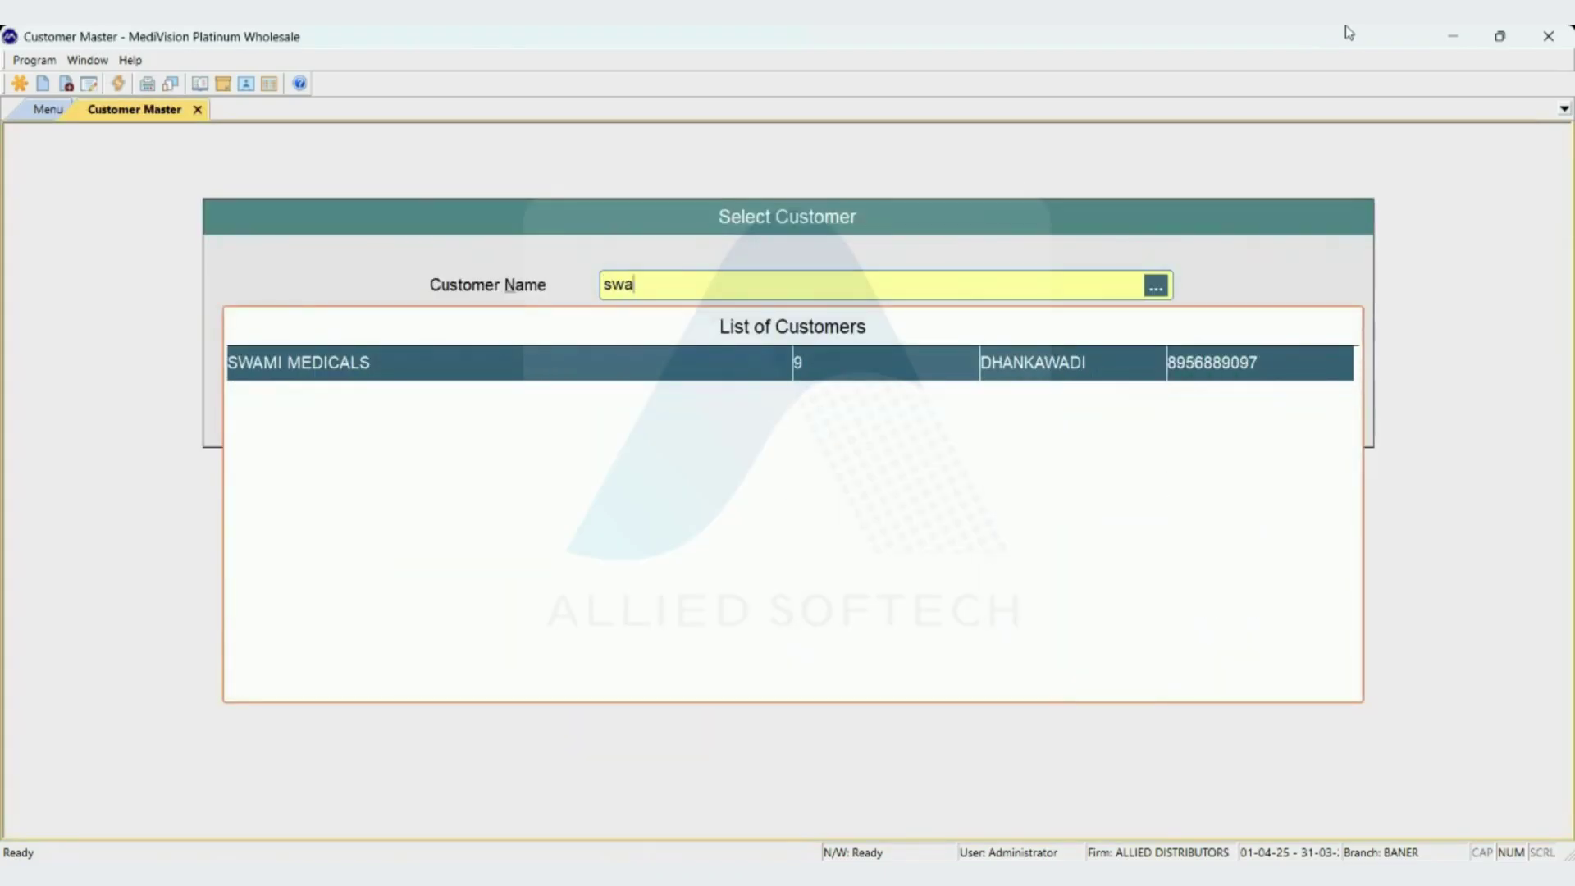
key(Return)
key(Return)
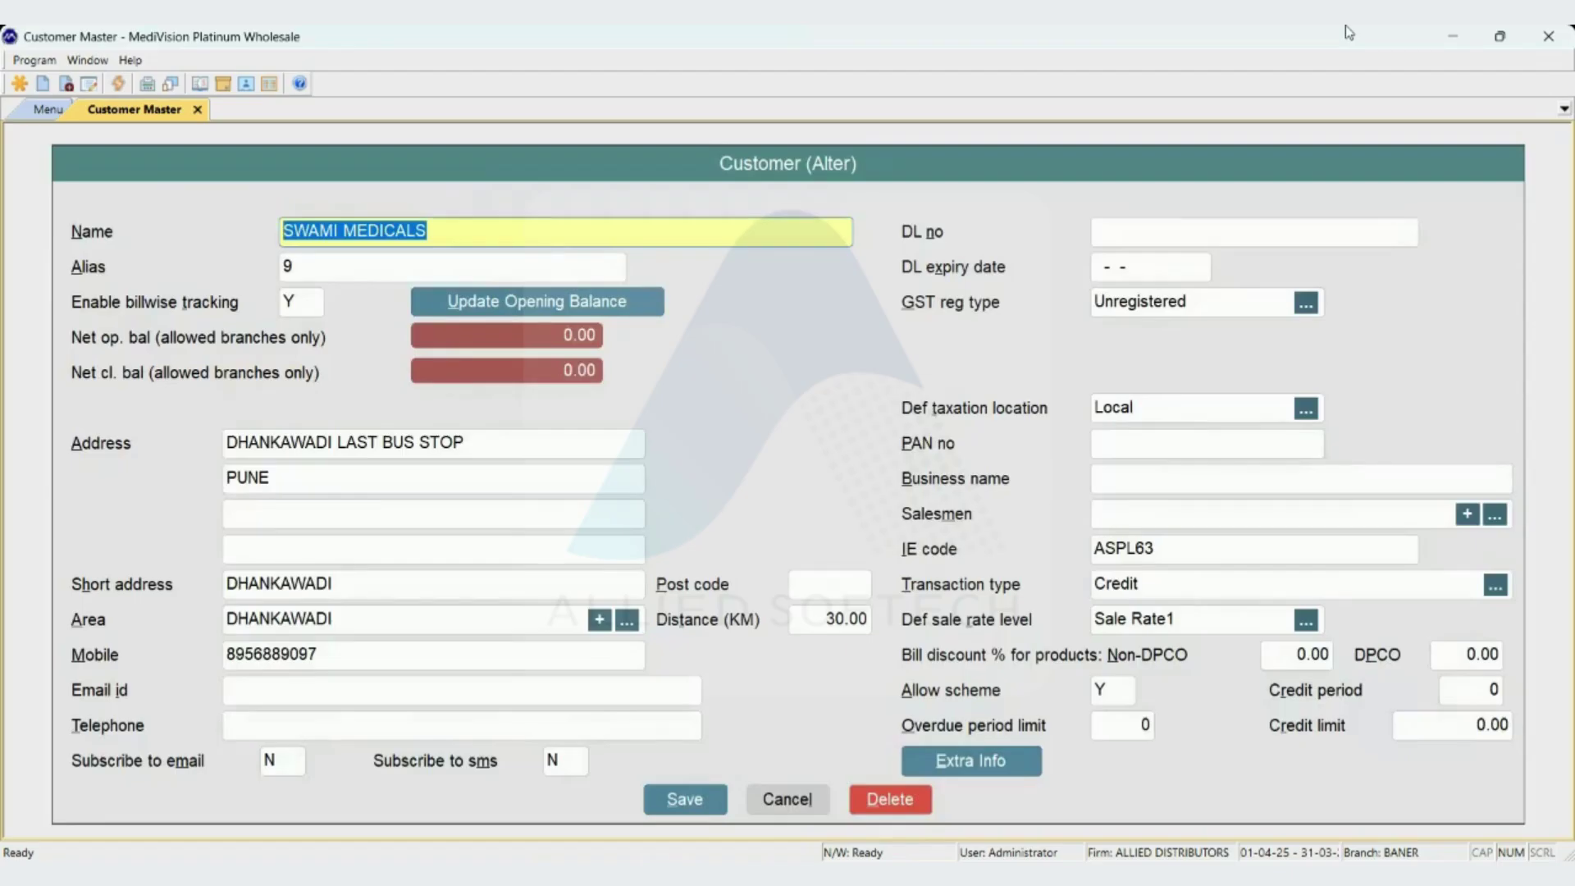
Examine the customer's extra information, close it, and return to the billwise tracking setting.
key(Return)
key(Return)
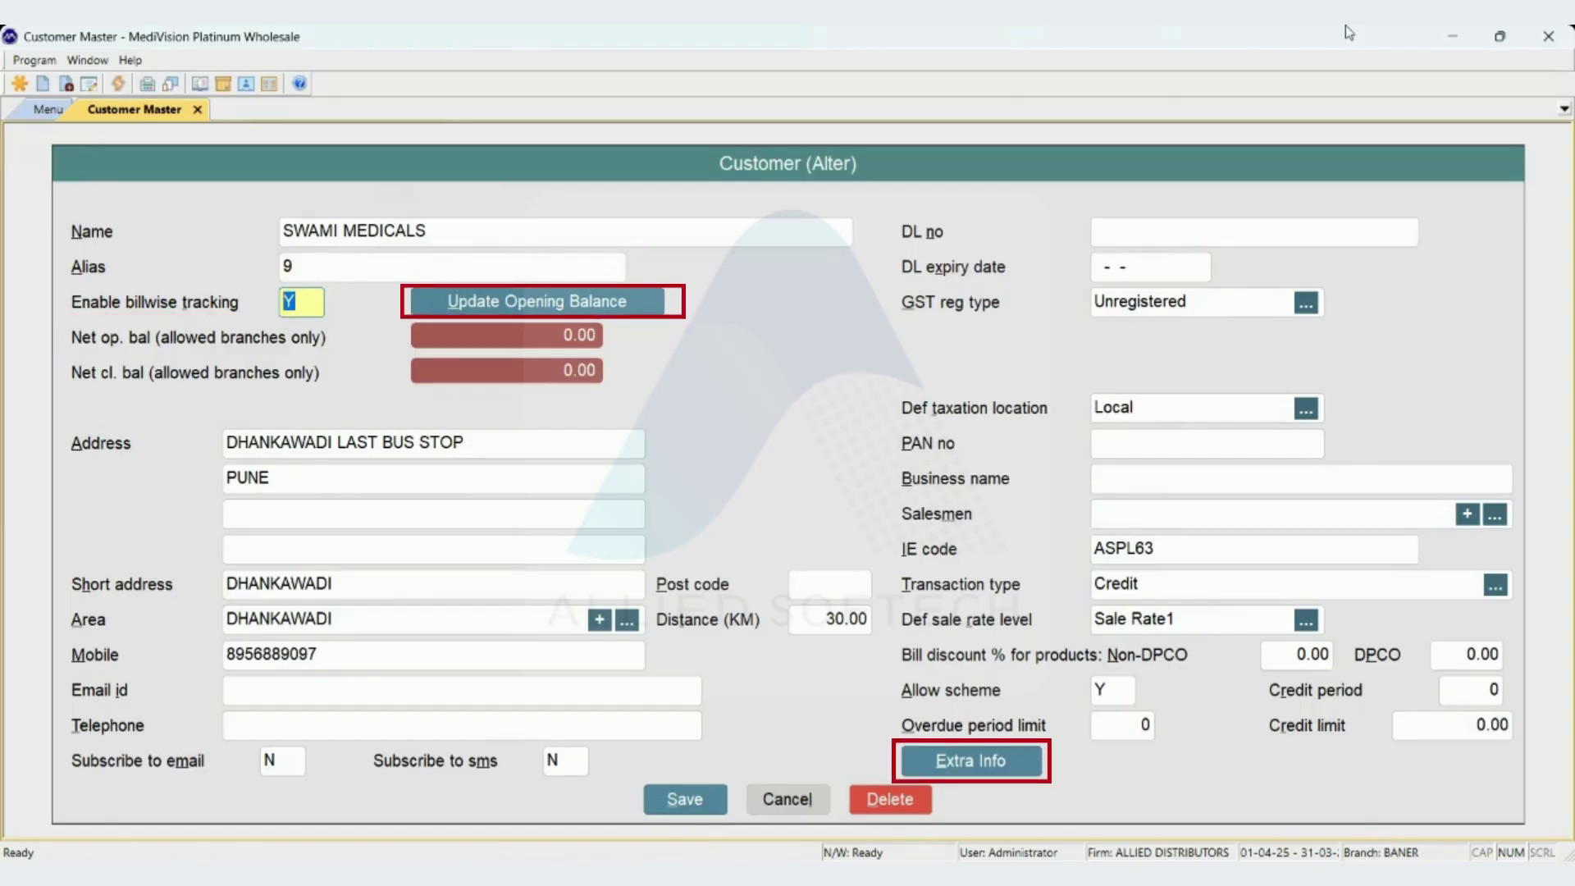
key(alt+e)
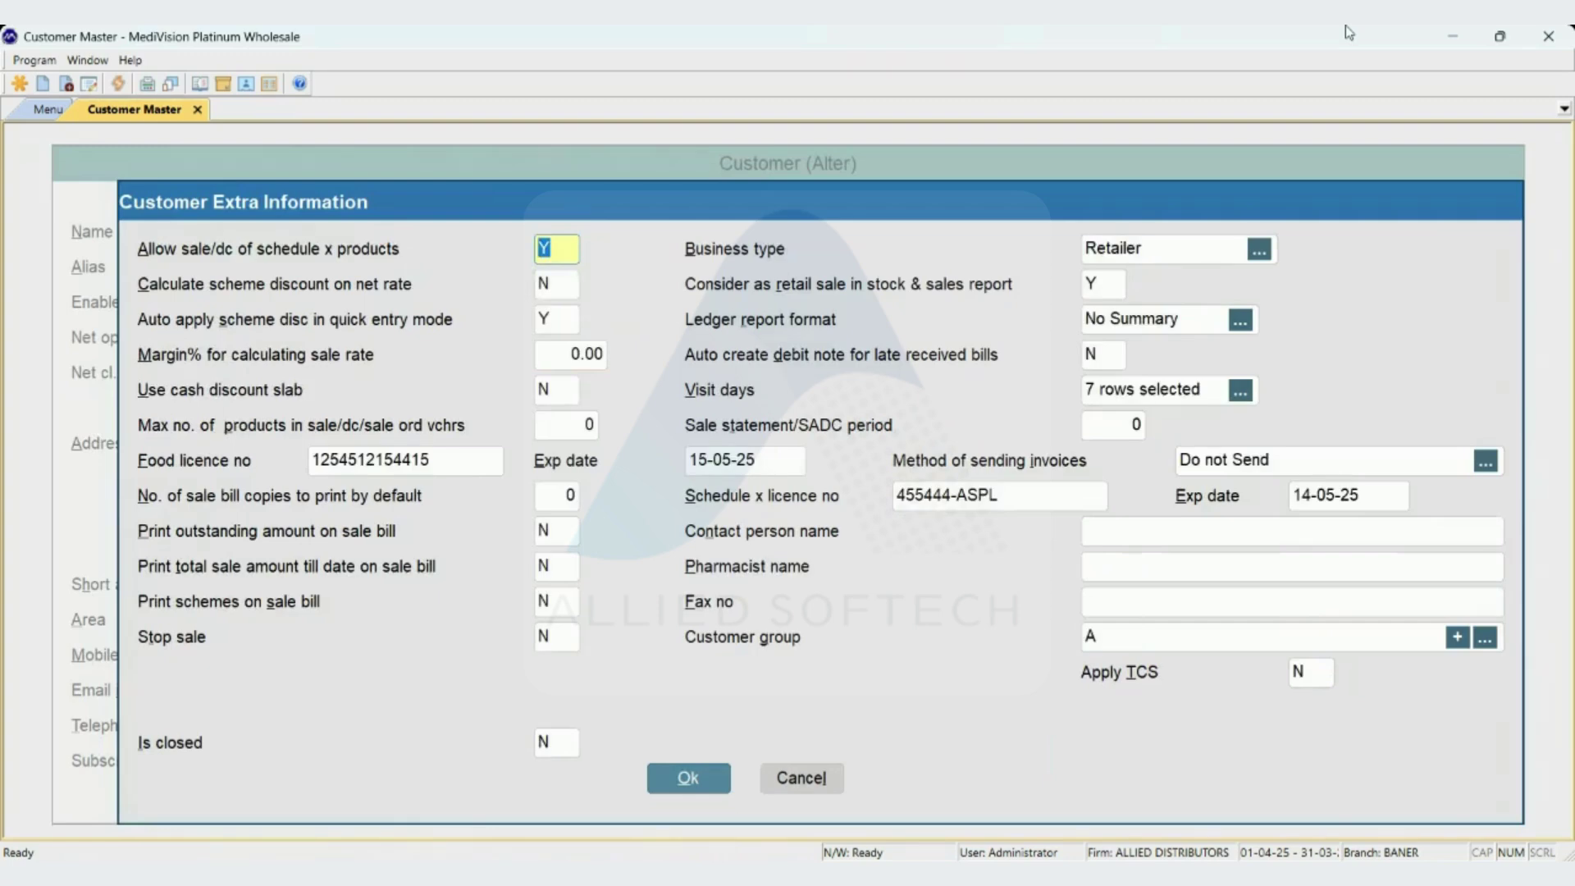
key(Escape)
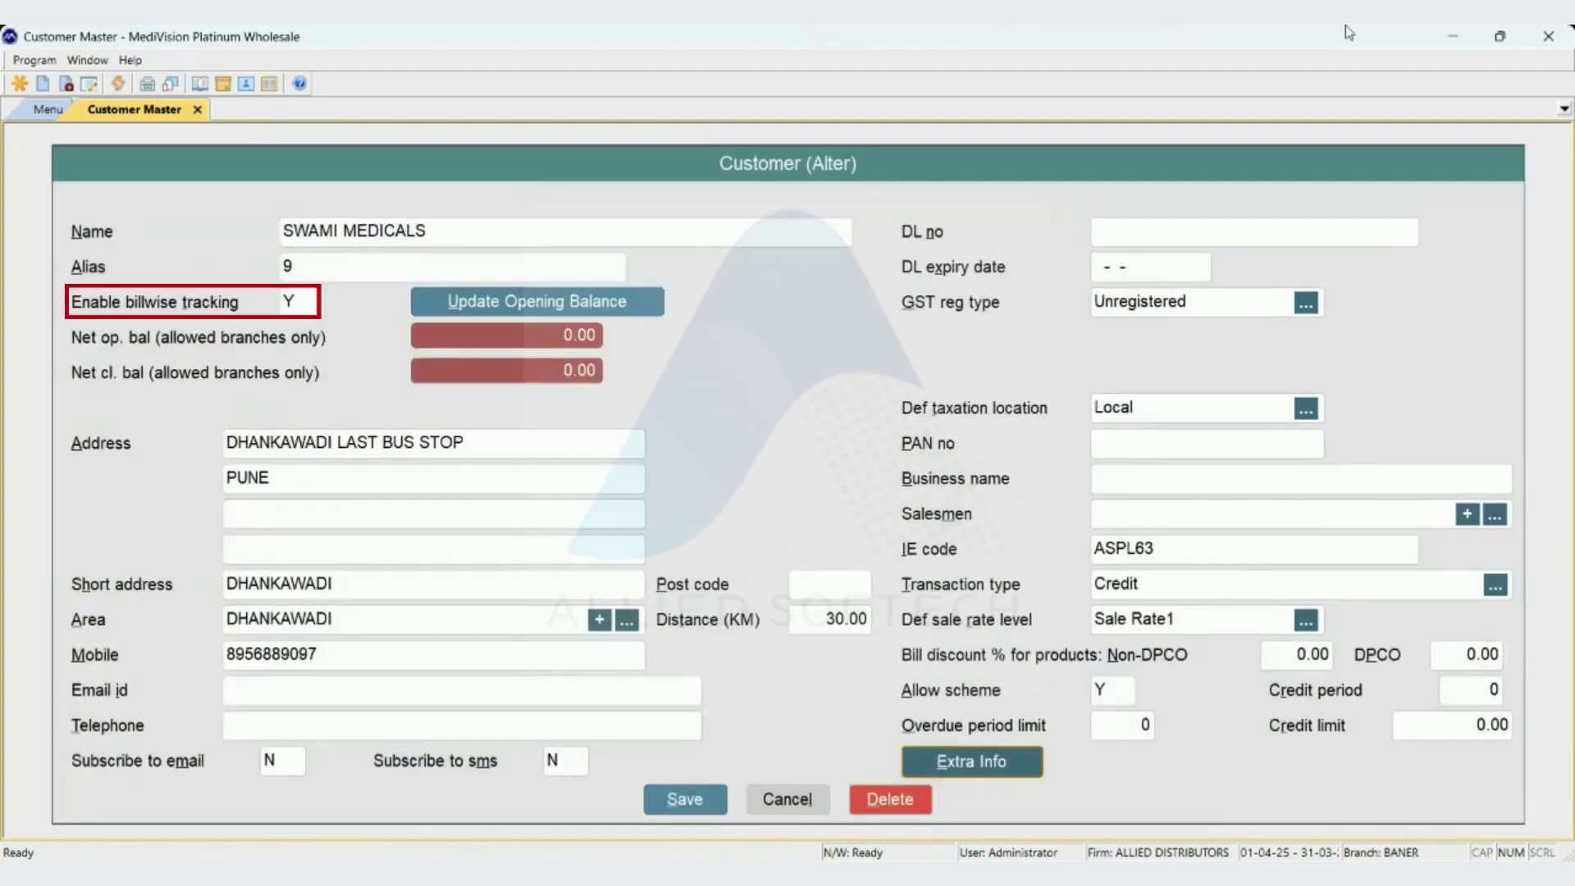
key(alt+t)
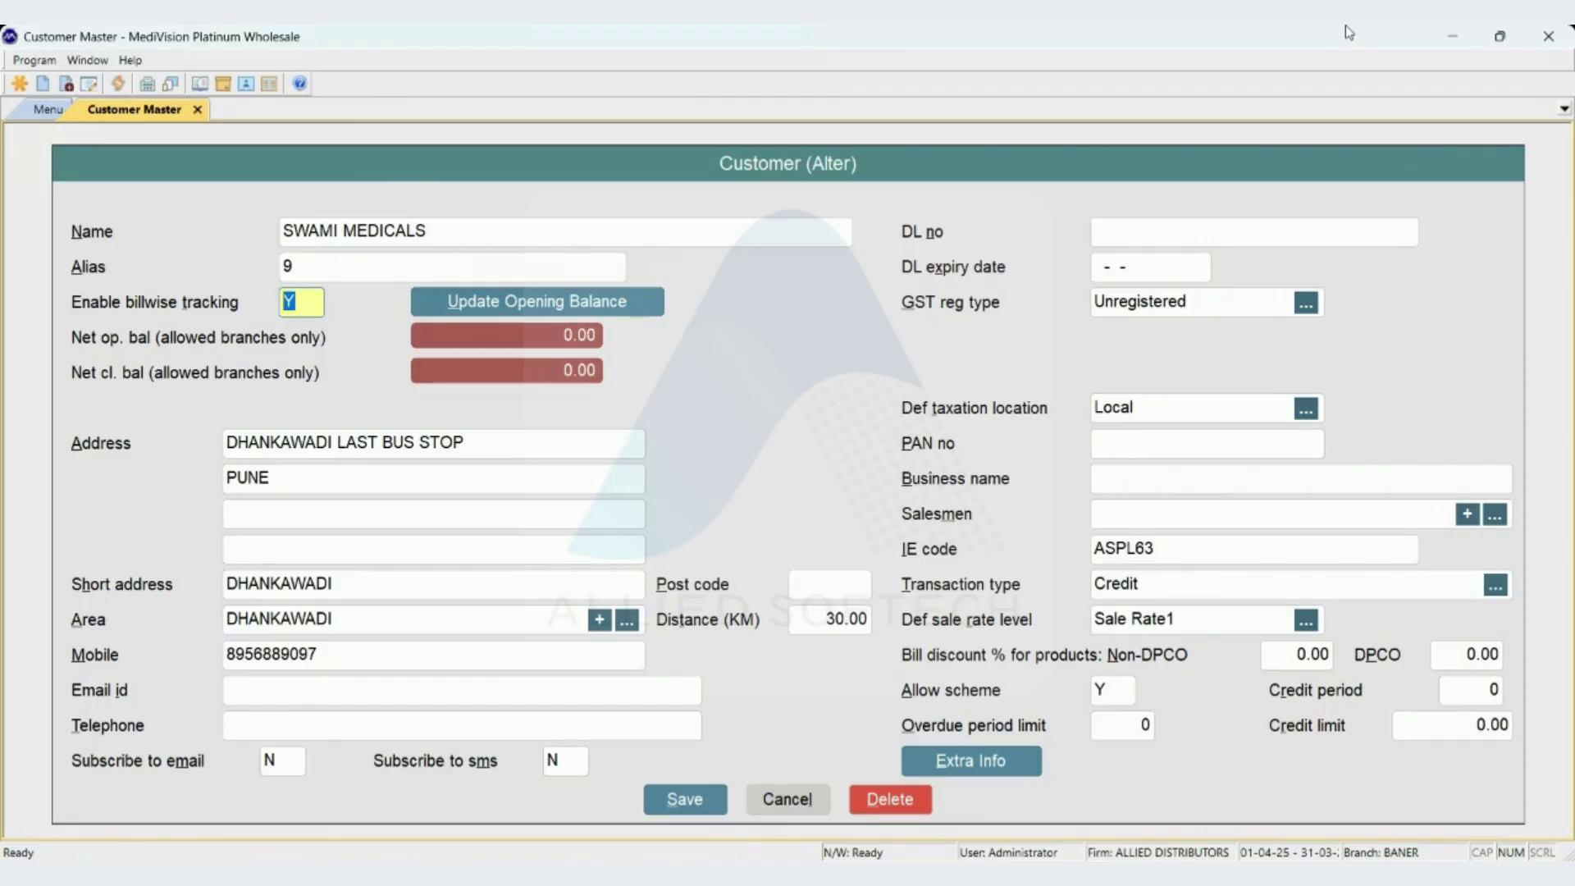
Leave the customer master without changes and open a new regular receipt voucher.
key(Escape)
key(Escape)
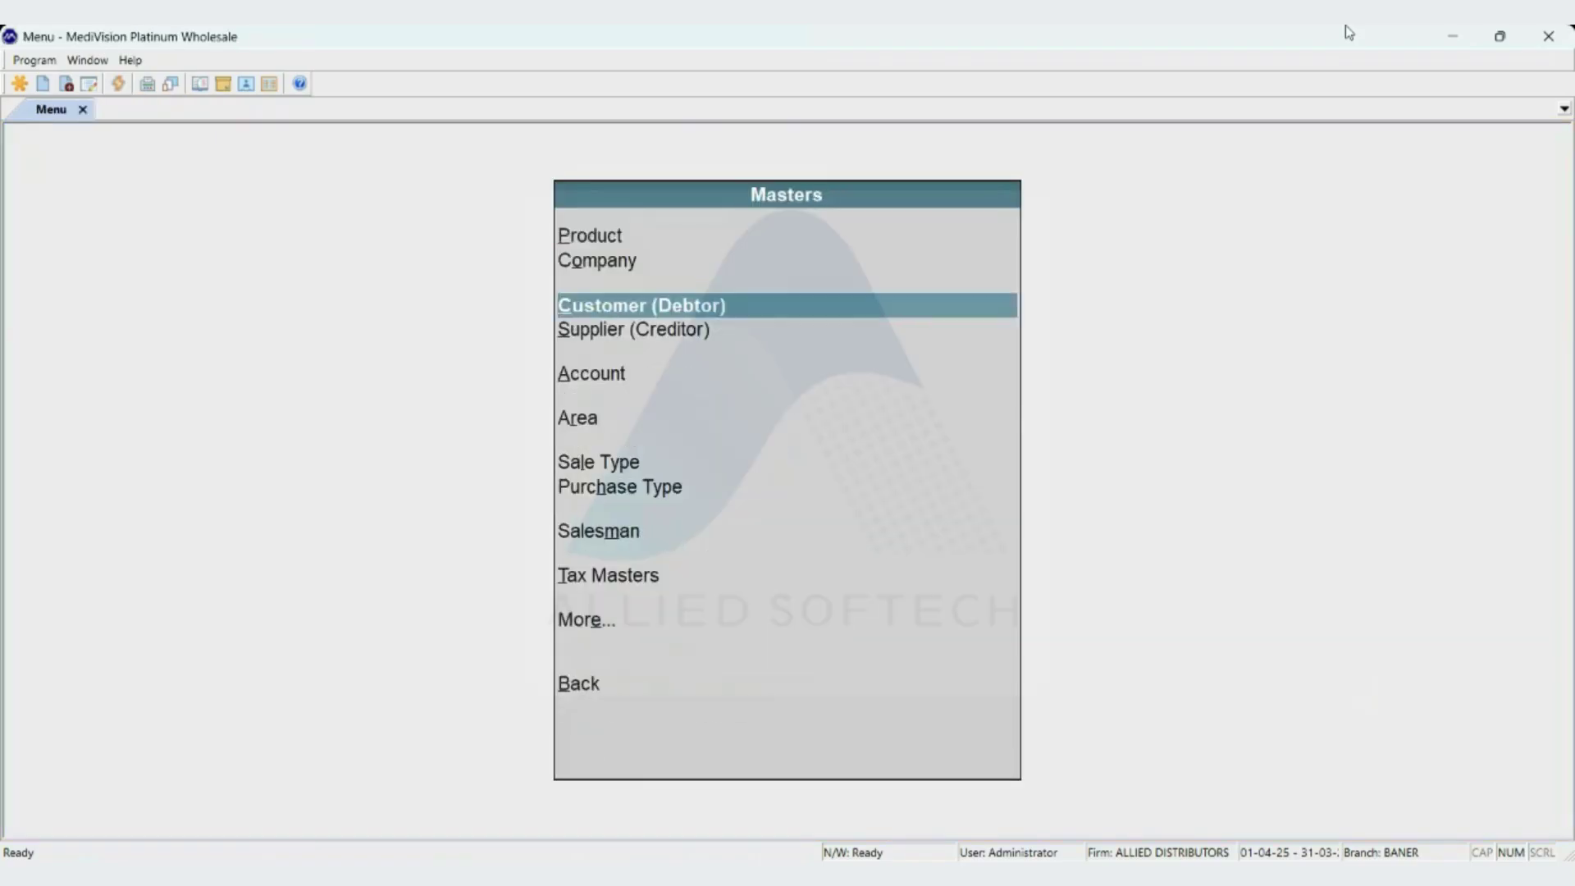
key(Escape)
key(Down)
key(Return)
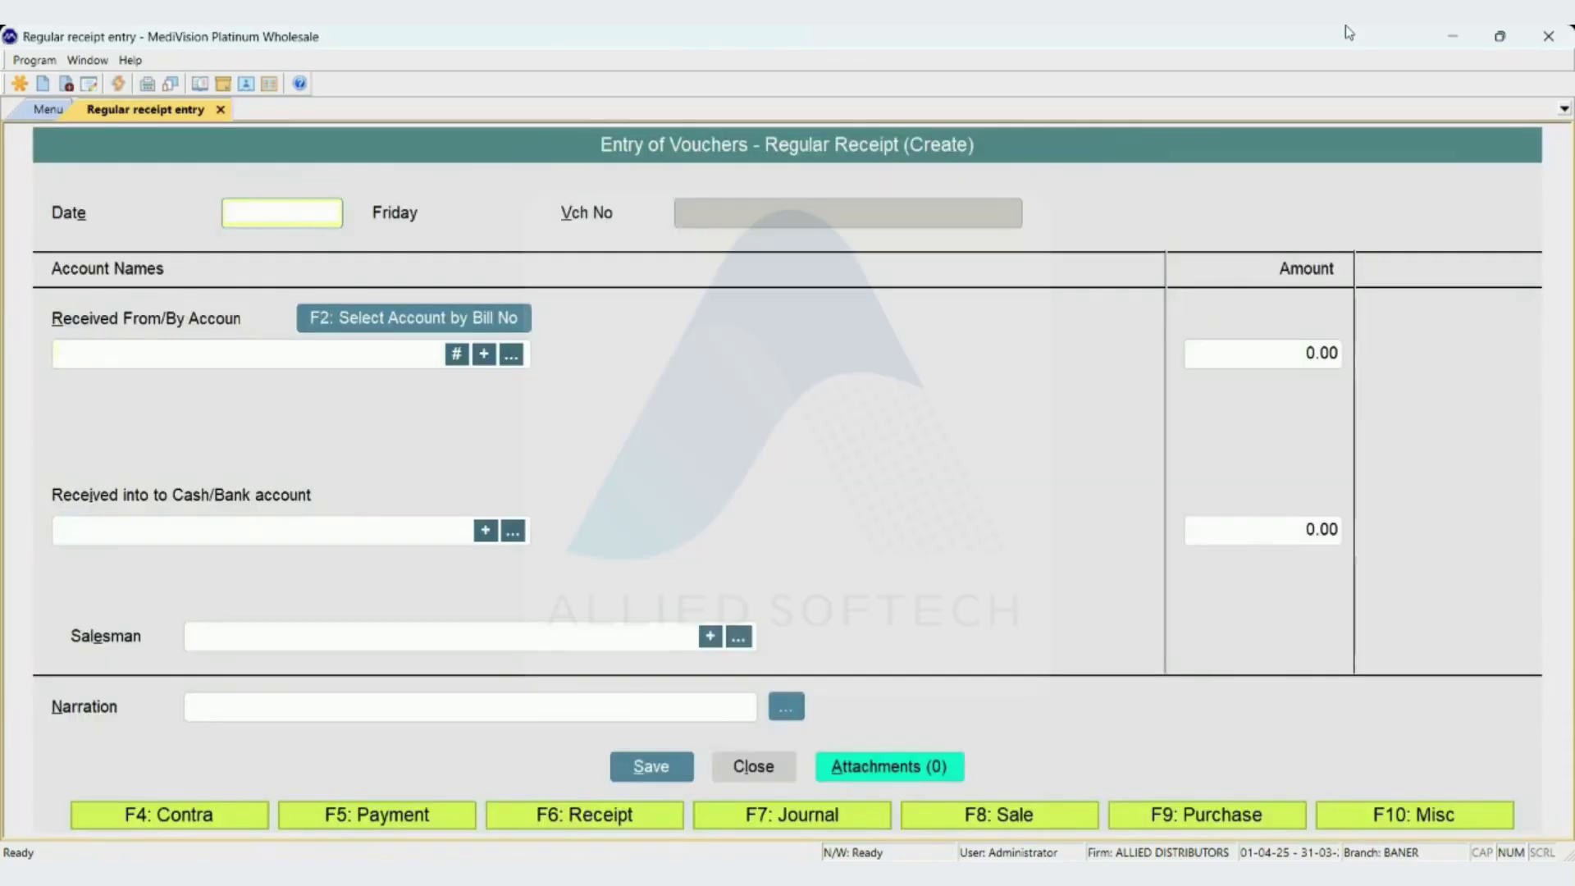
Enter a receipt of 1000 from RAHUL MEDICAL & GENERAL STORES, keeping the default date.
key(Return)
text(rahul)
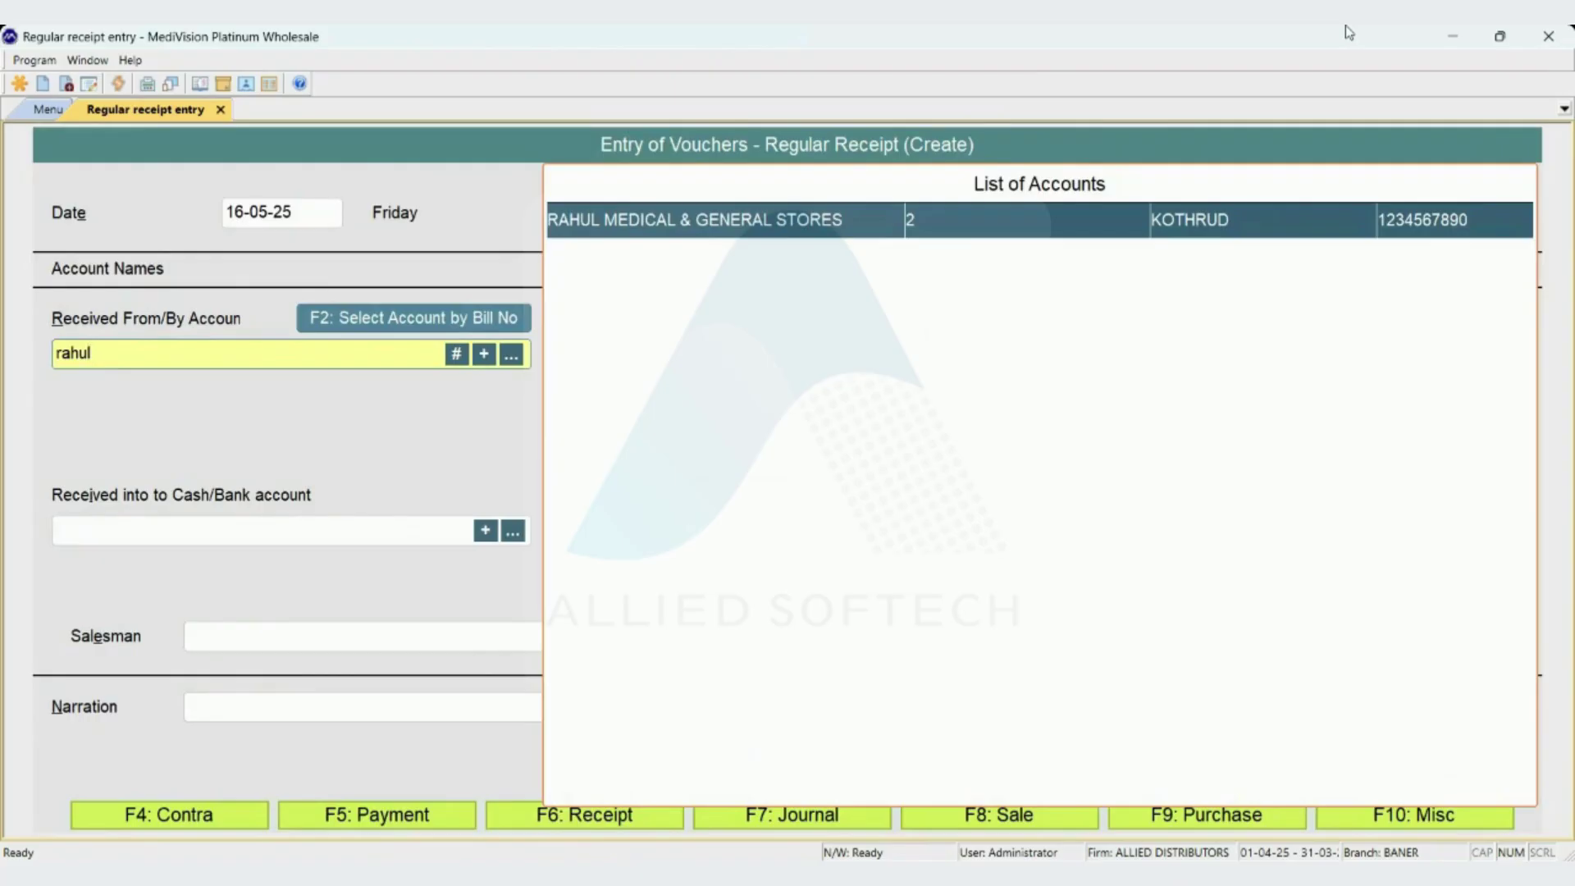
key(Return)
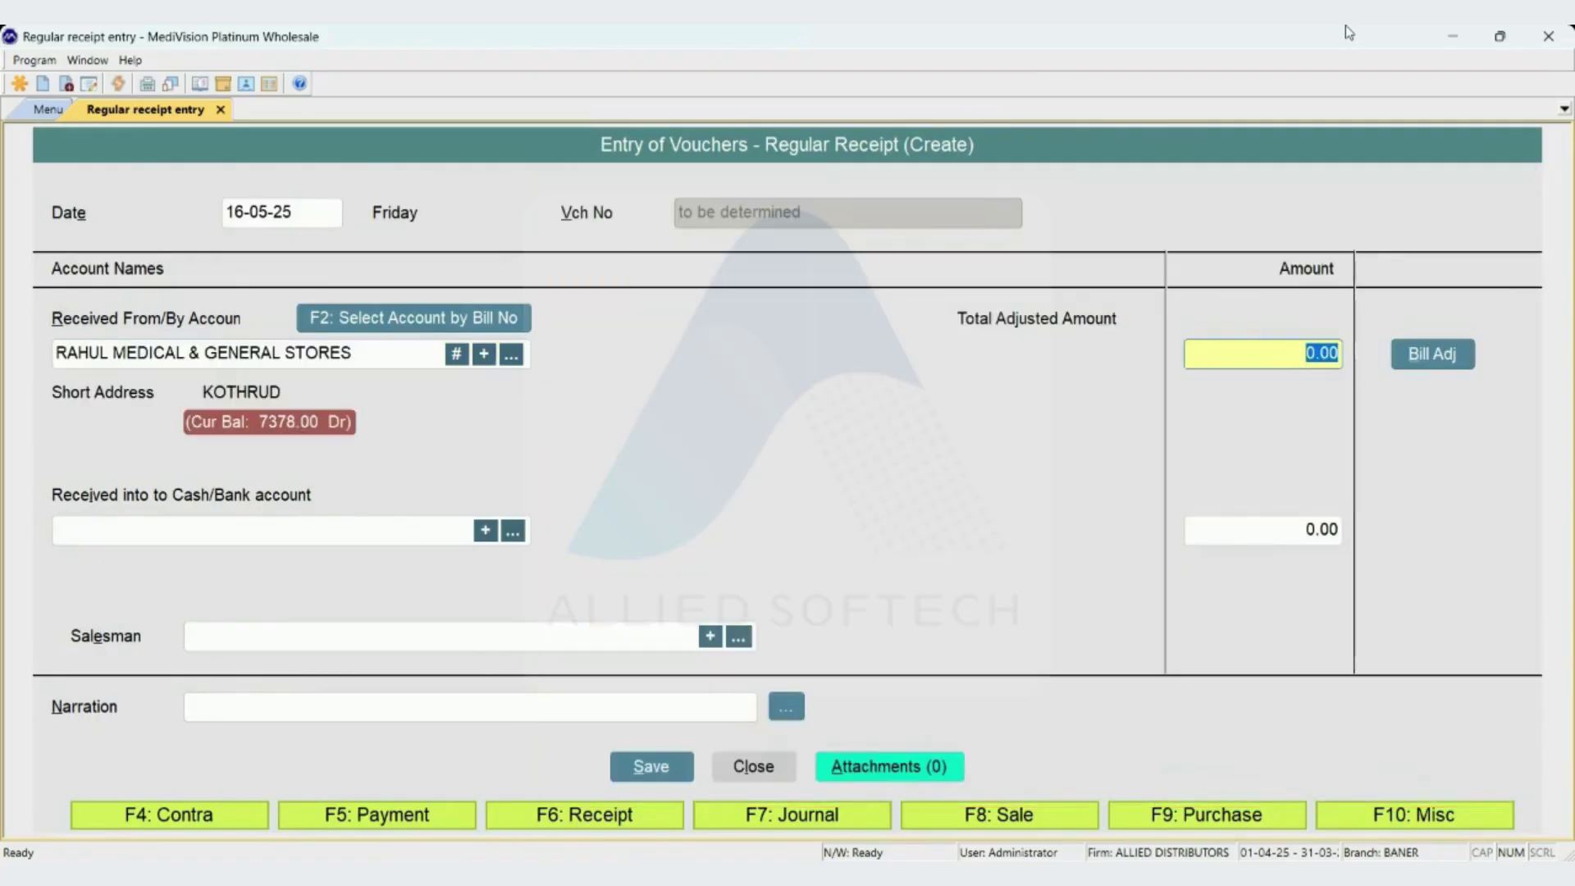
text(1000)
key(Return)
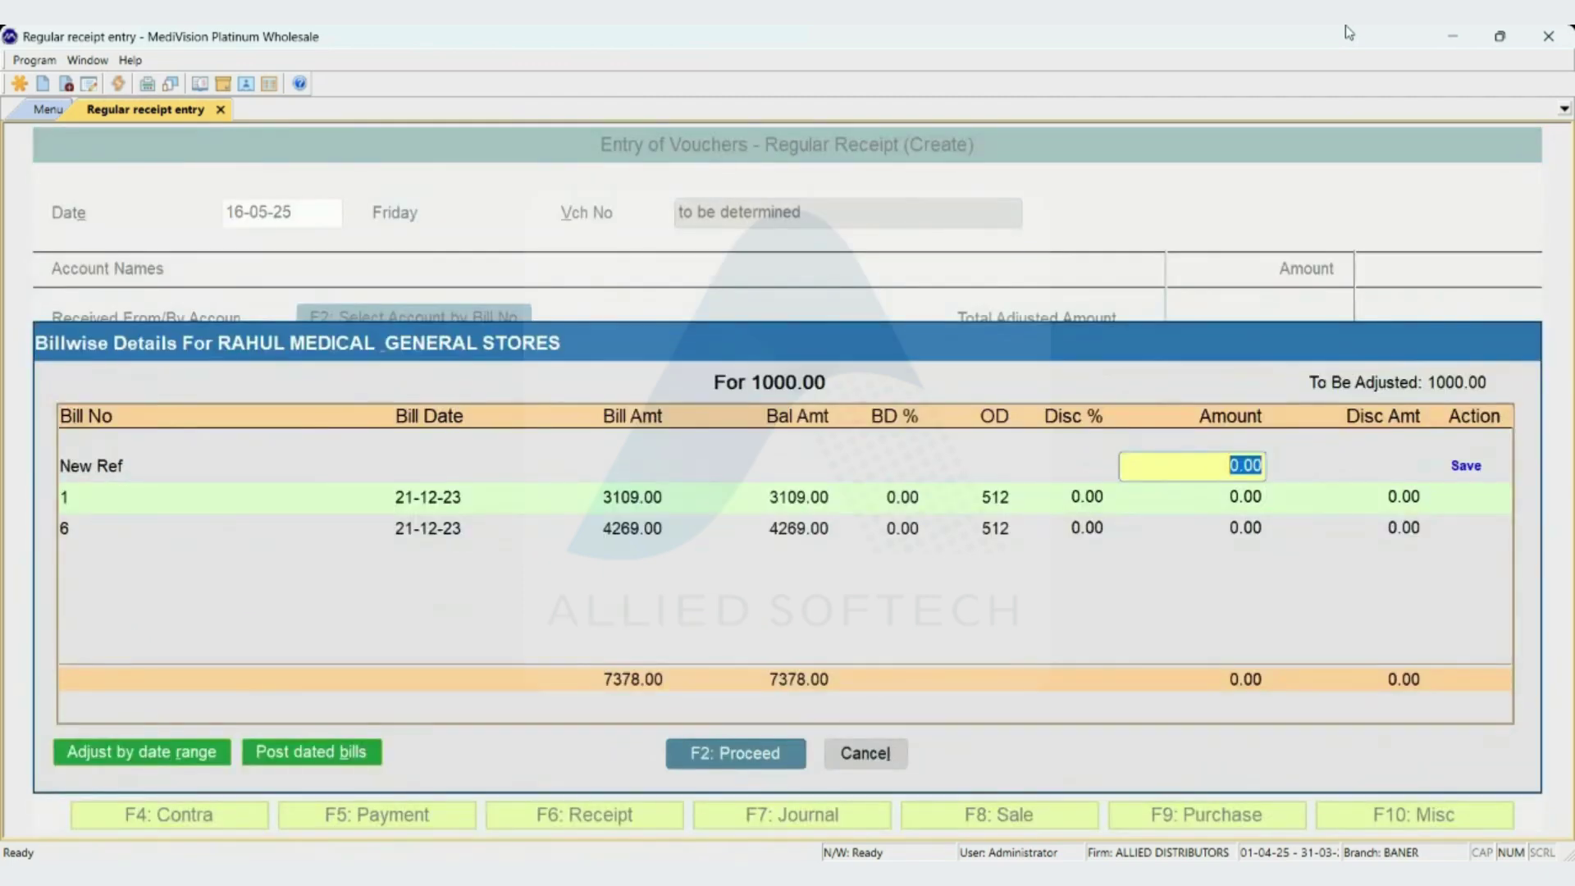
Look through the pending bills 1 and 6 in the billwise details, then close them without adjusting any amount.
key(Down)
key(Down)
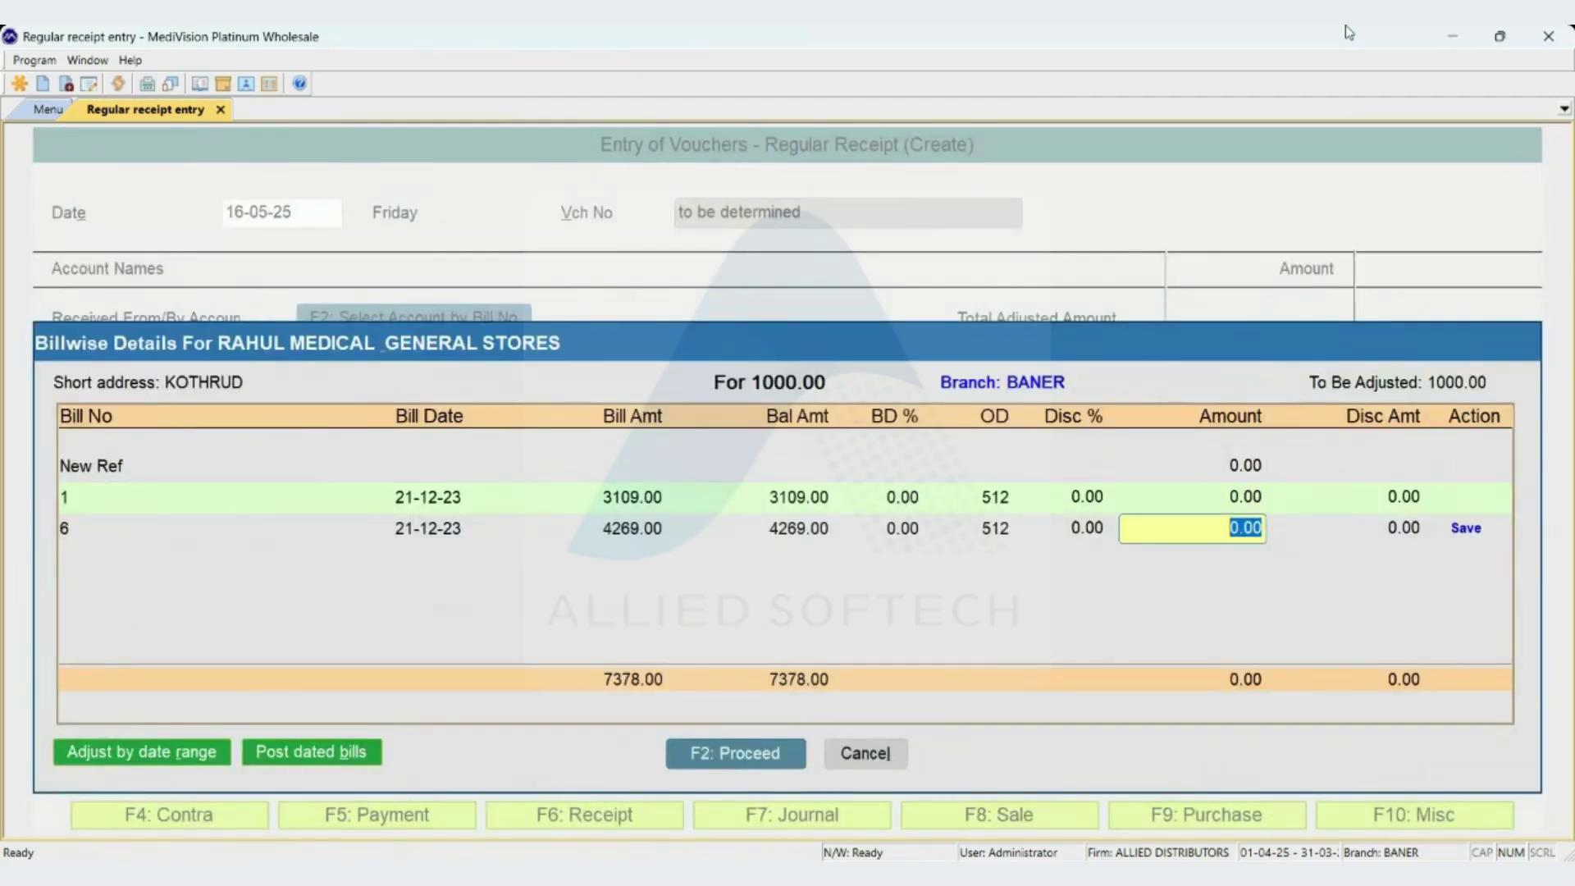
key(Up)
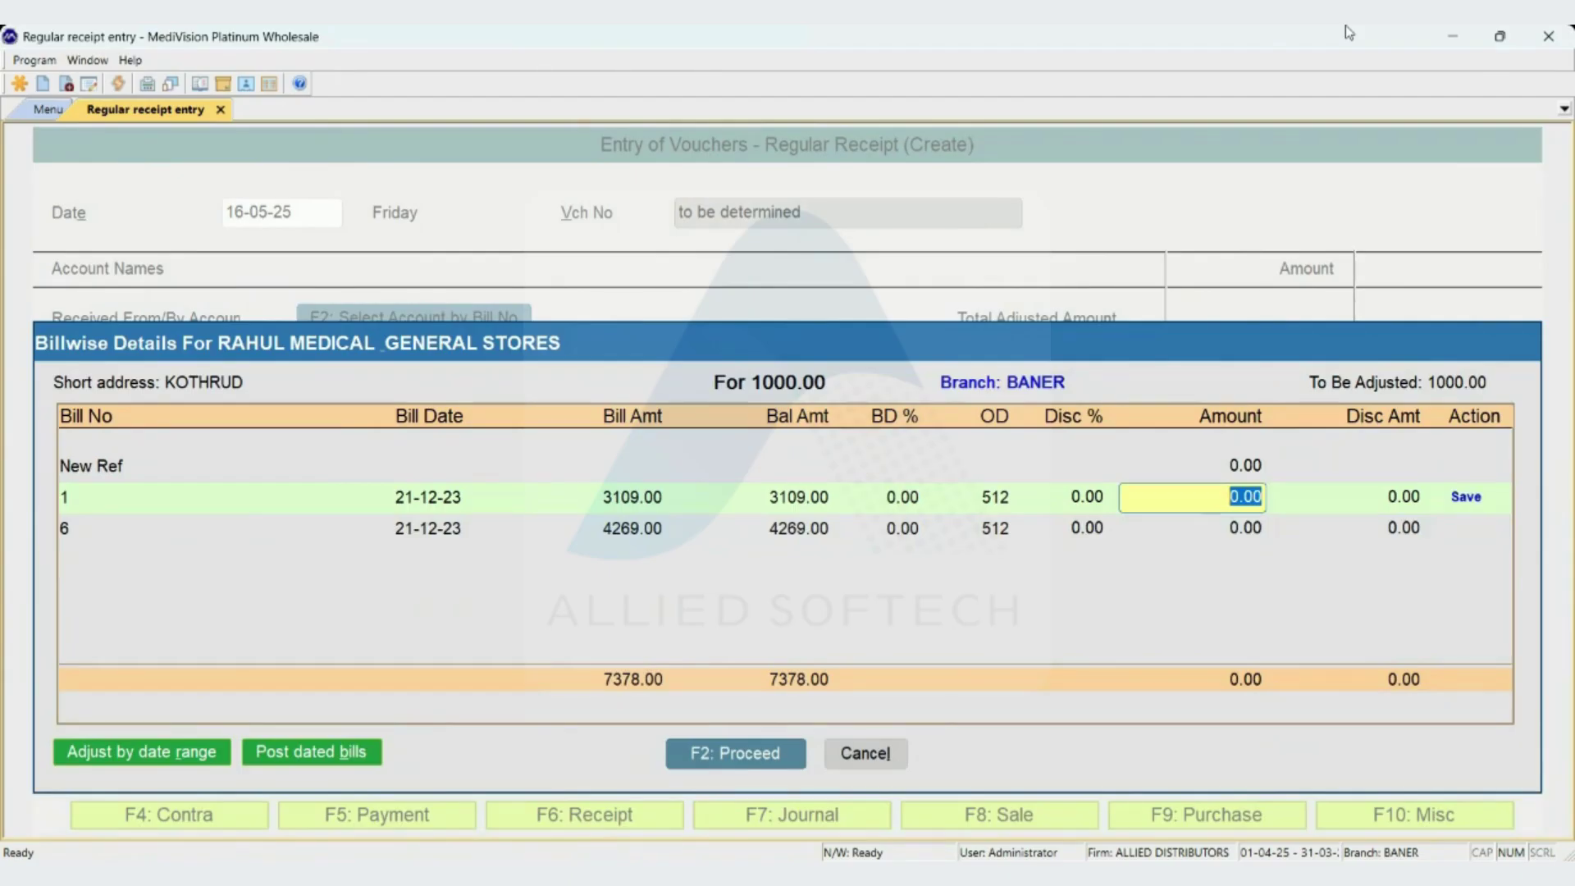
key(Escape)
Change the receipt to 309 from SATISH MEDICO into Cash a/c(BANER), then discard the voucher.
key(shift+Tab)
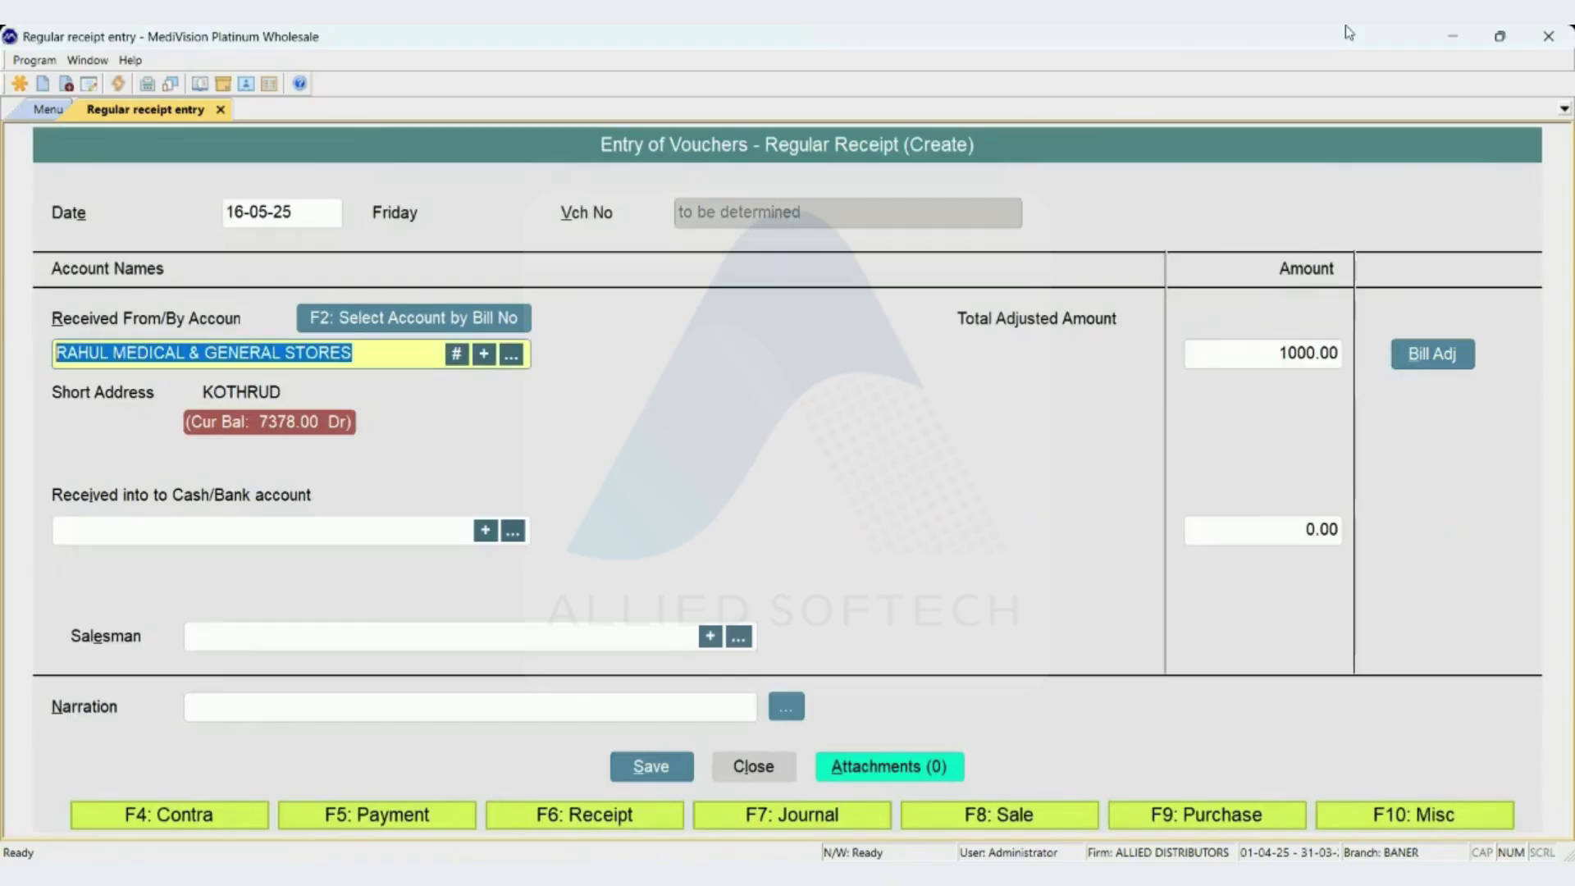
text(satis)
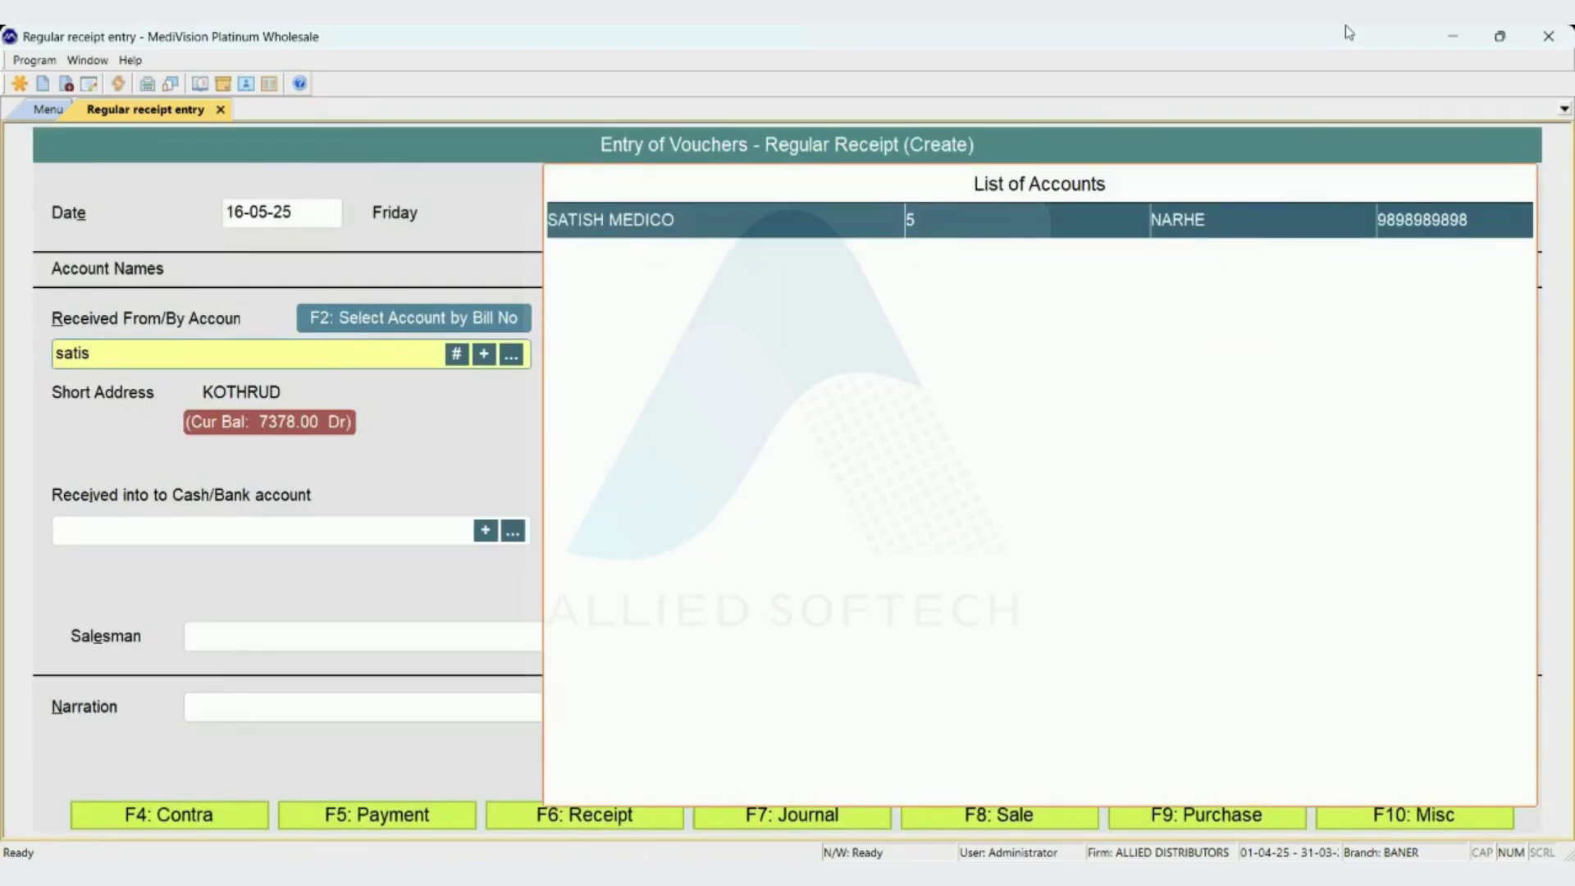
key(Return)
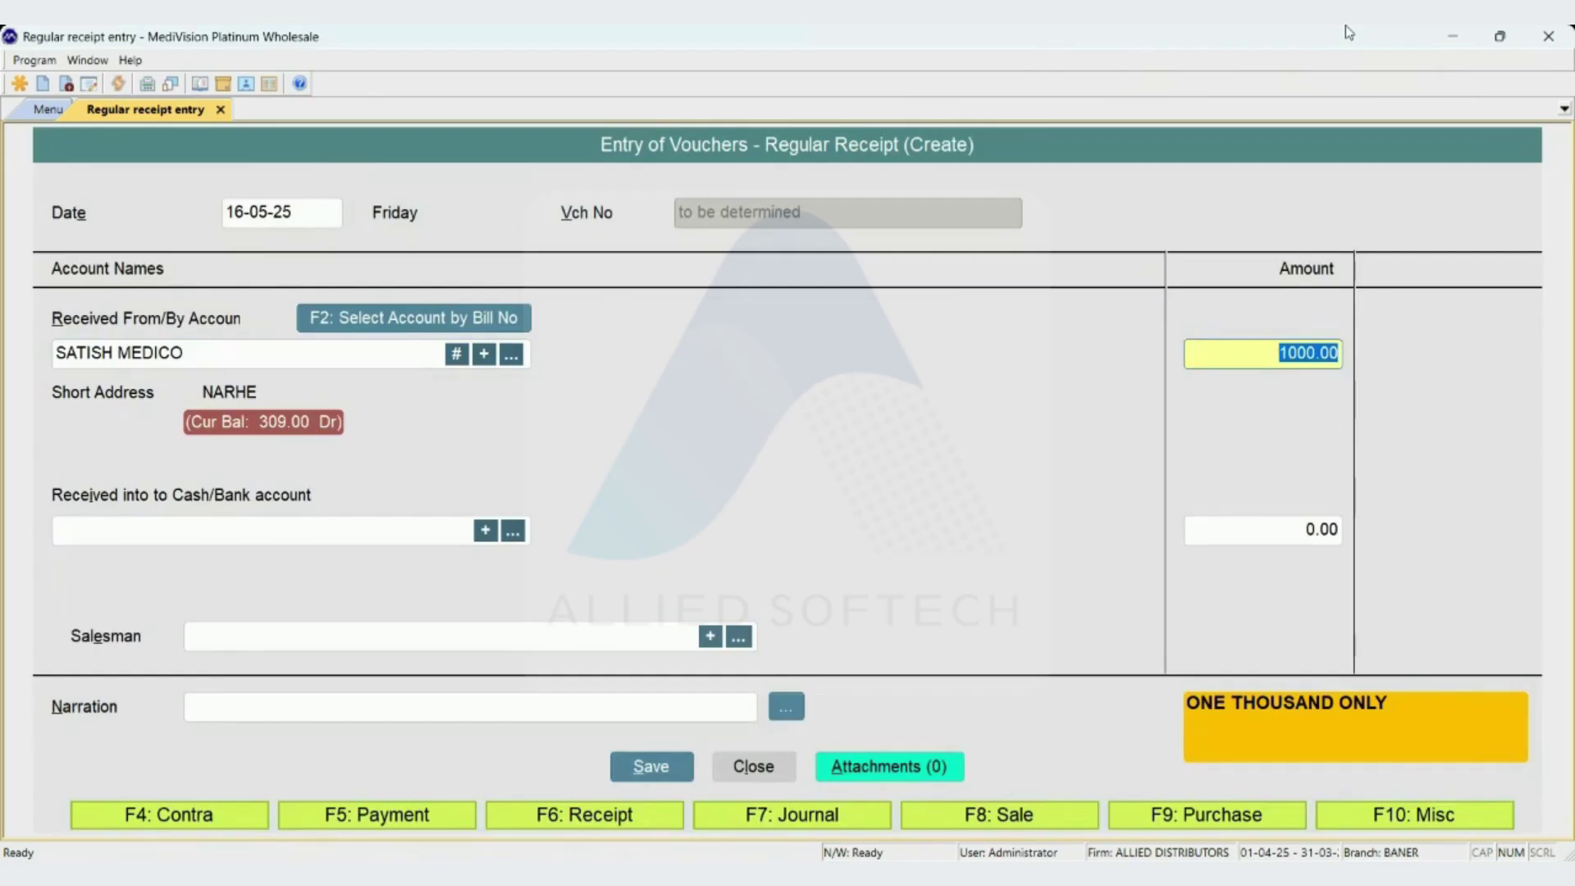
text(309)
key(Return)
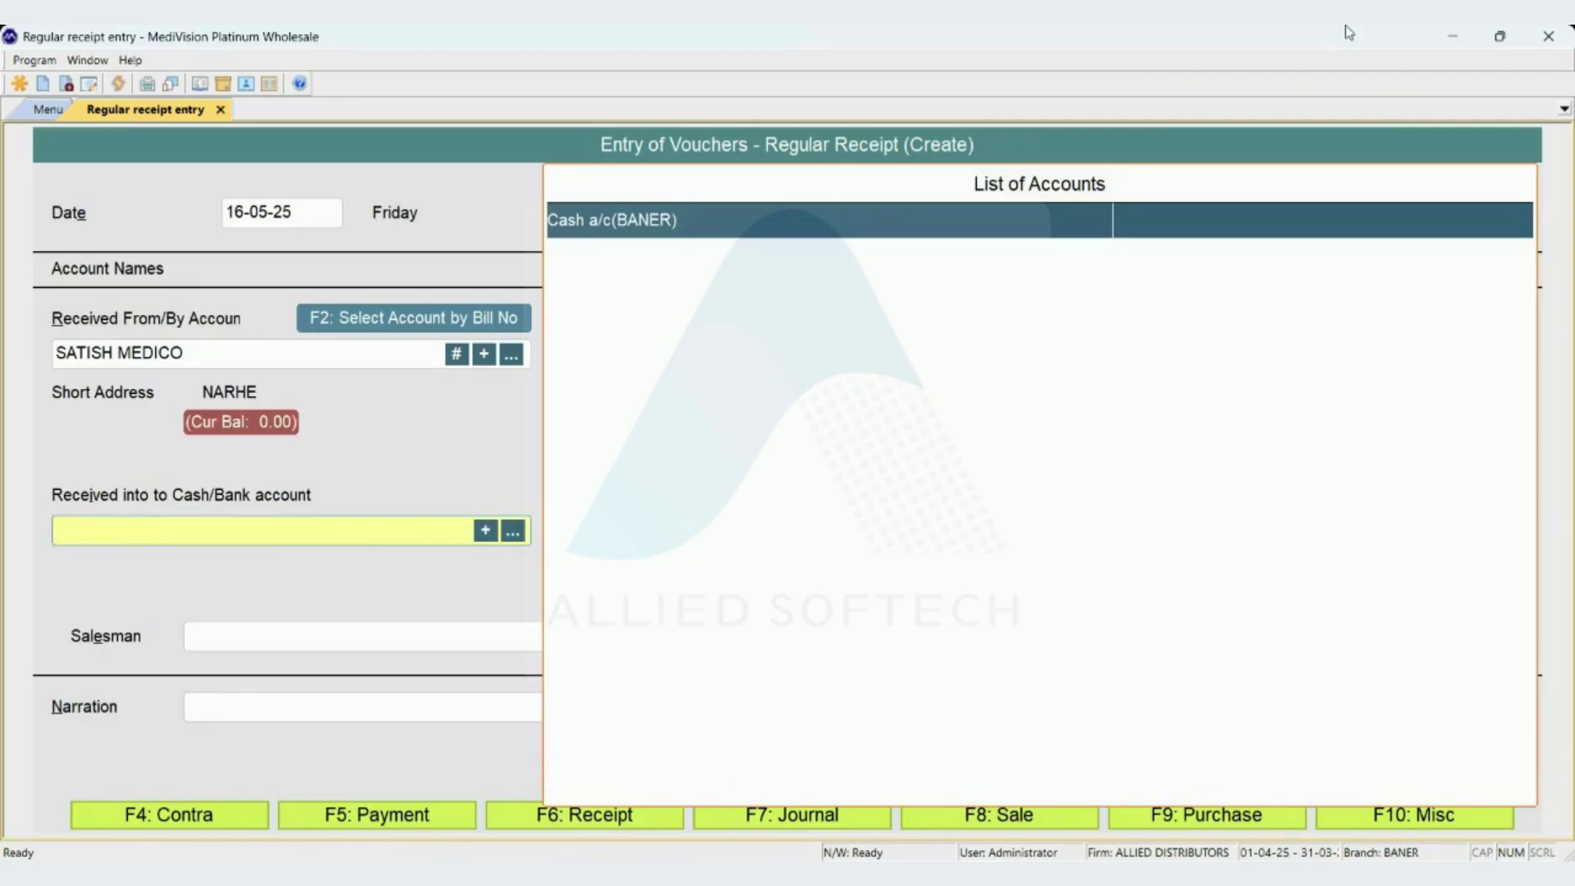
key(Return)
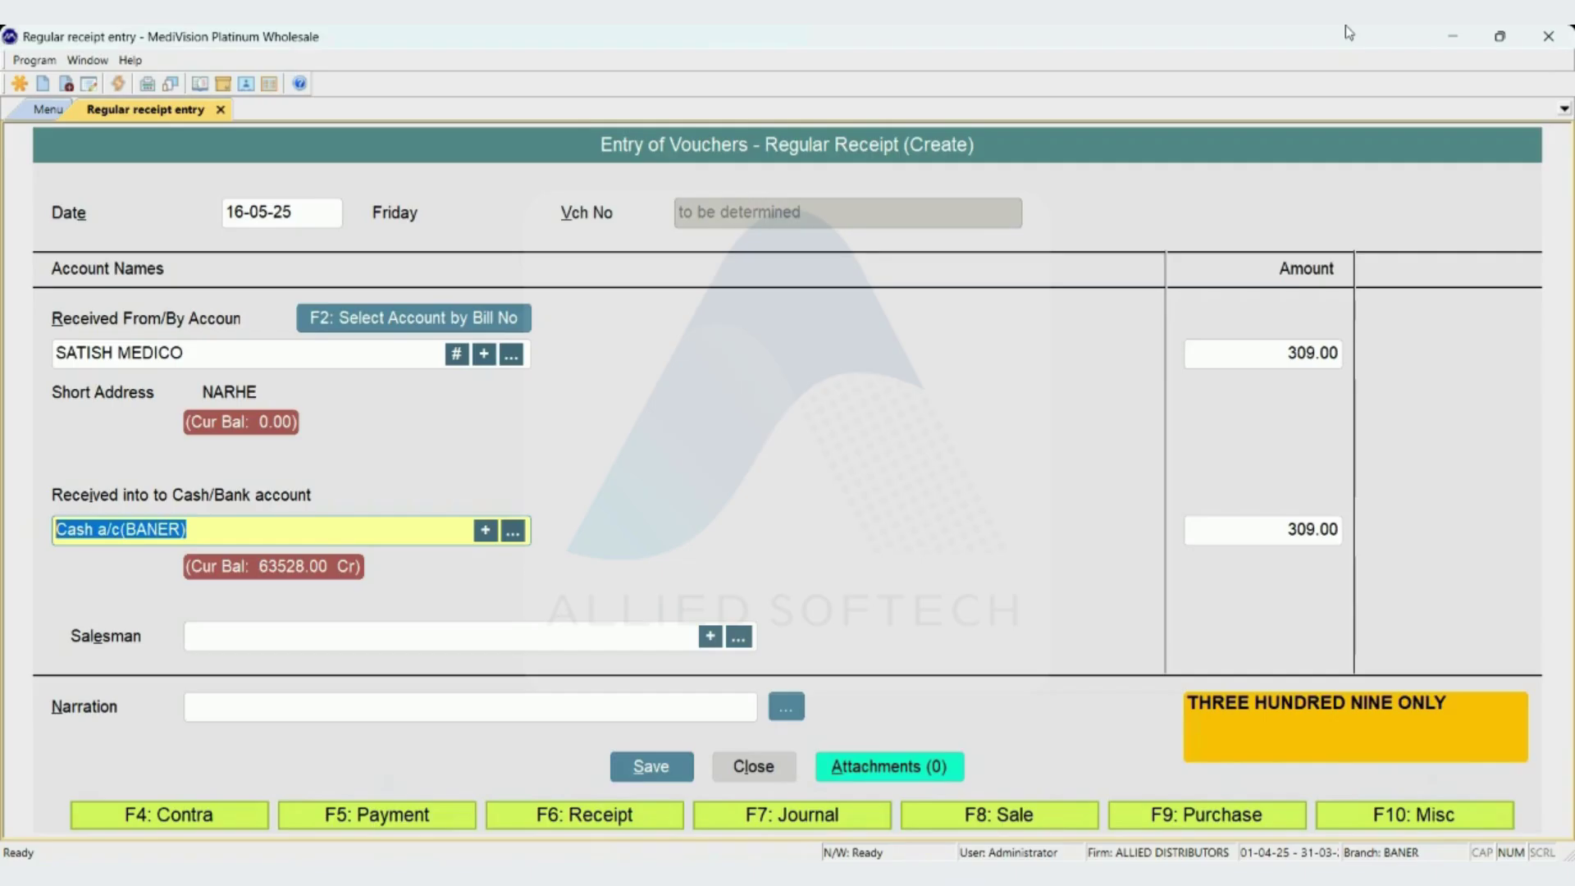
key(Escape)
key(Return)
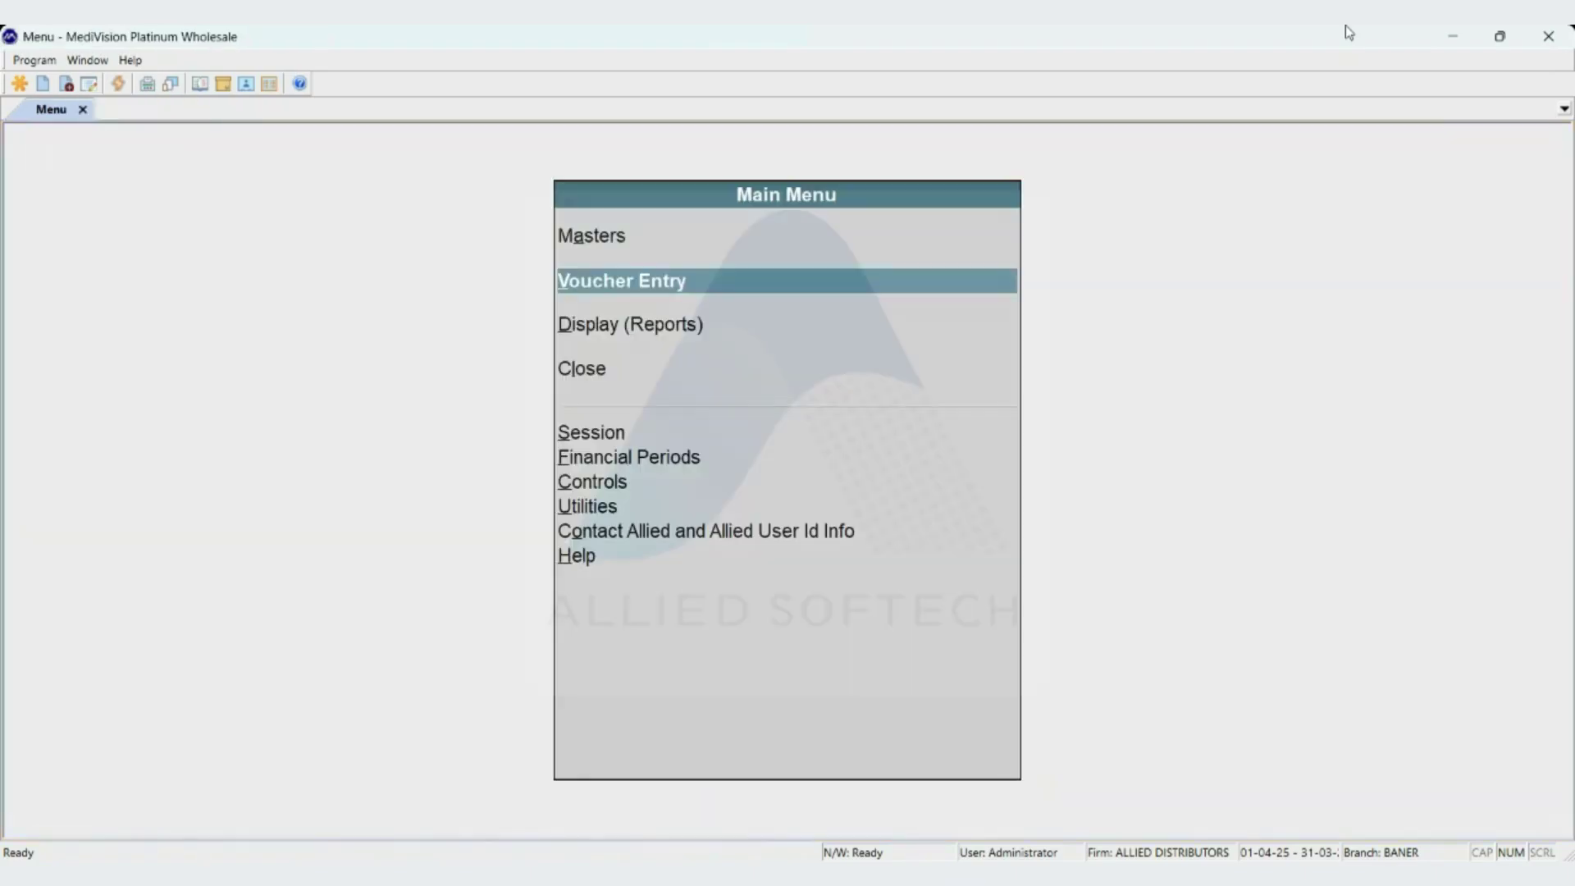
Reopen the customer record of SWAMI MEDICALS for alteration from the customer masters.
key(Up)
key(Return)
key(Down)
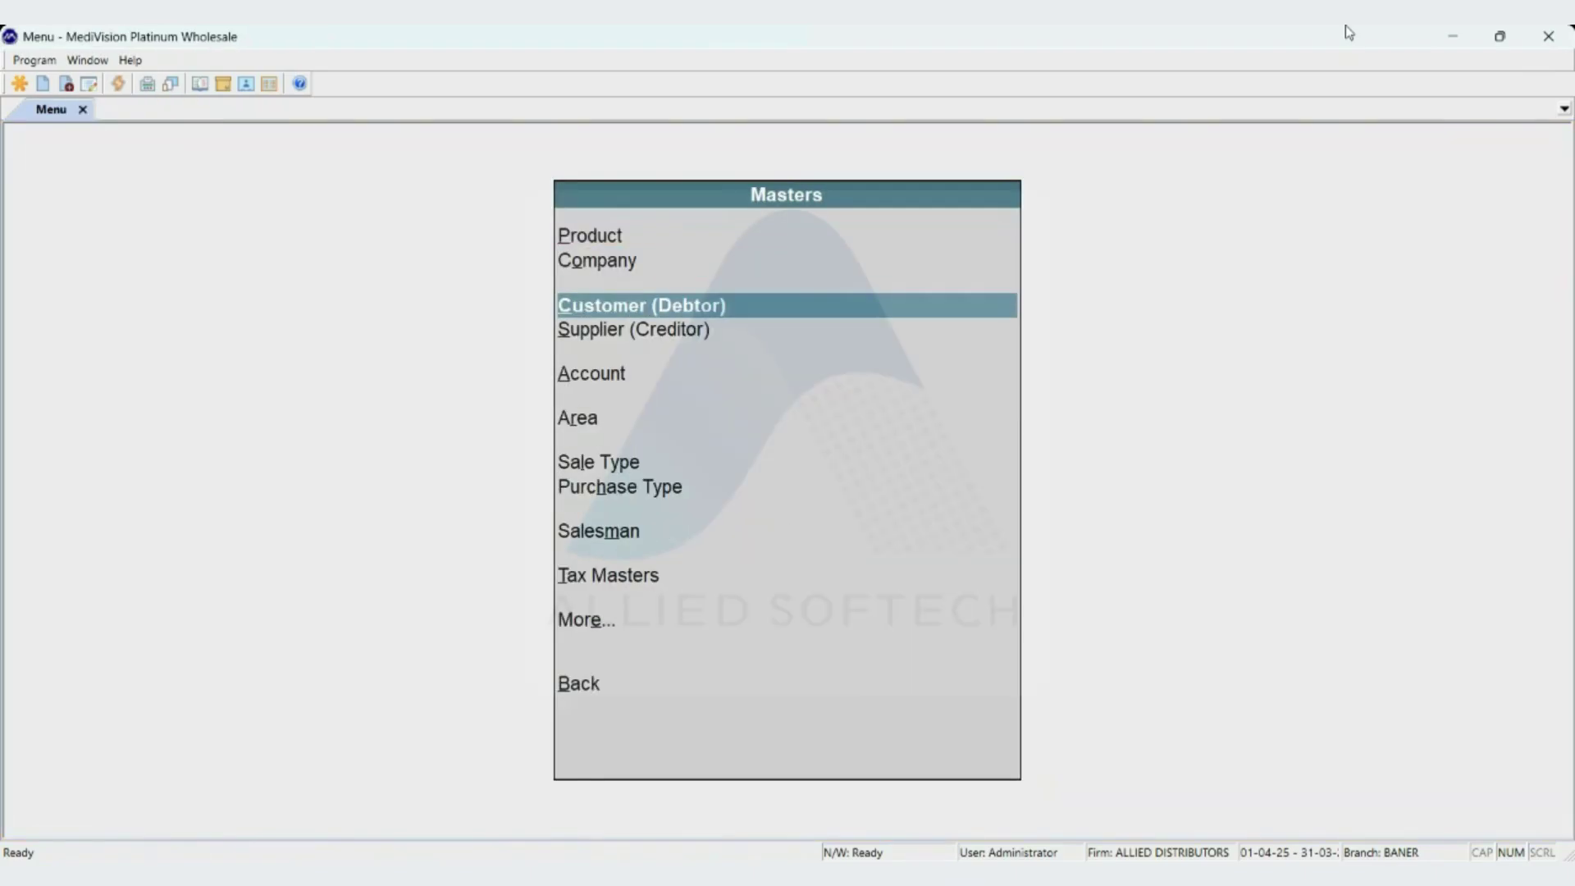
key(Return)
key(Down)
key(Return)
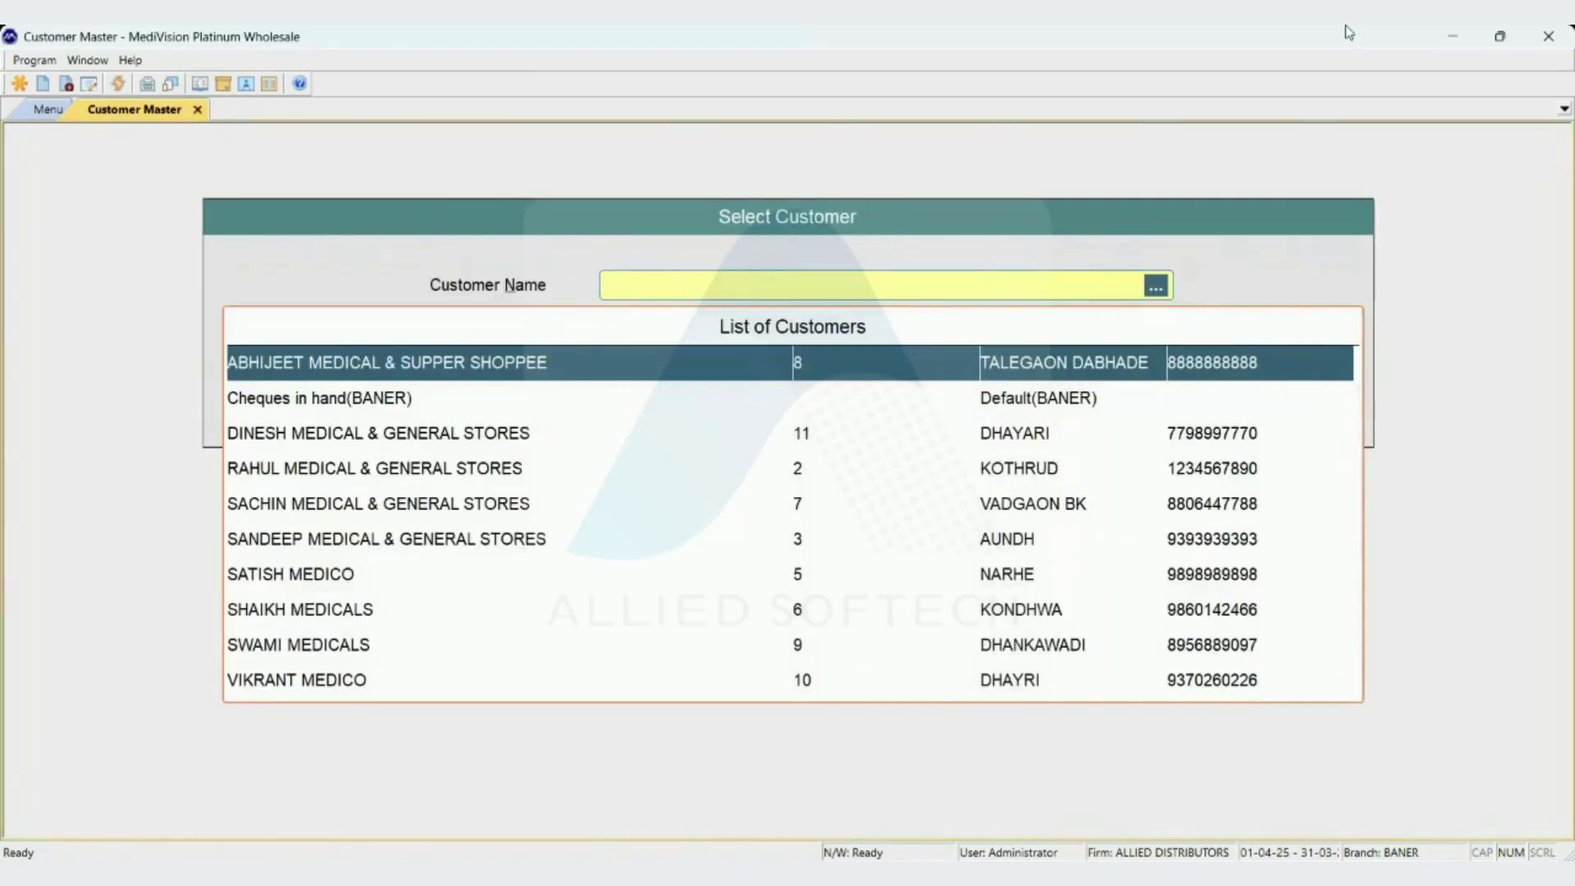
text(swami)
key(Return)
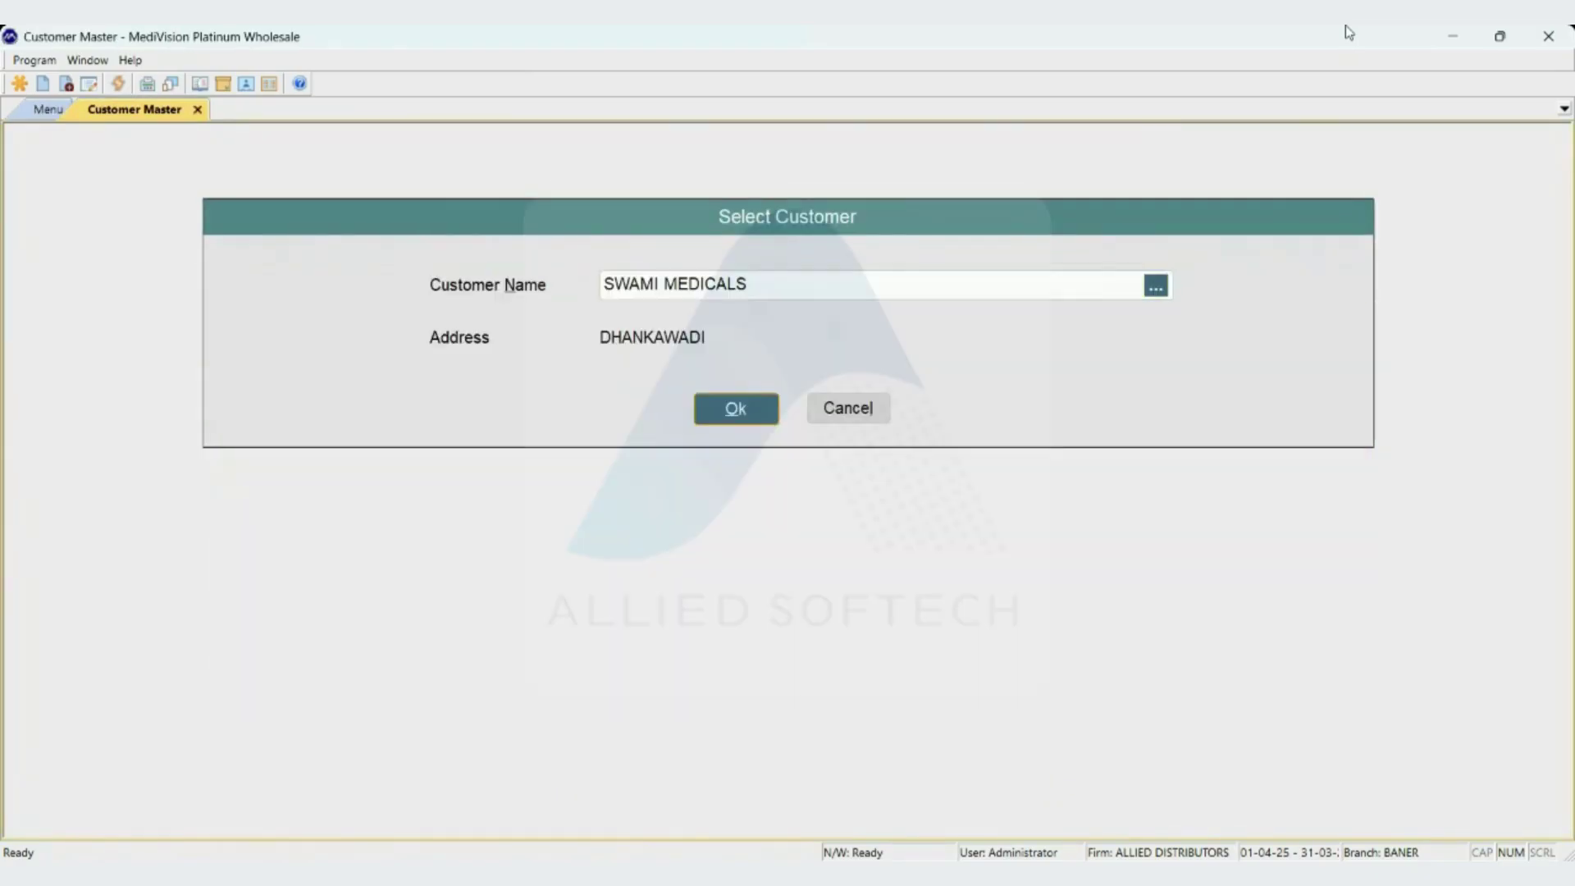
key(Return)
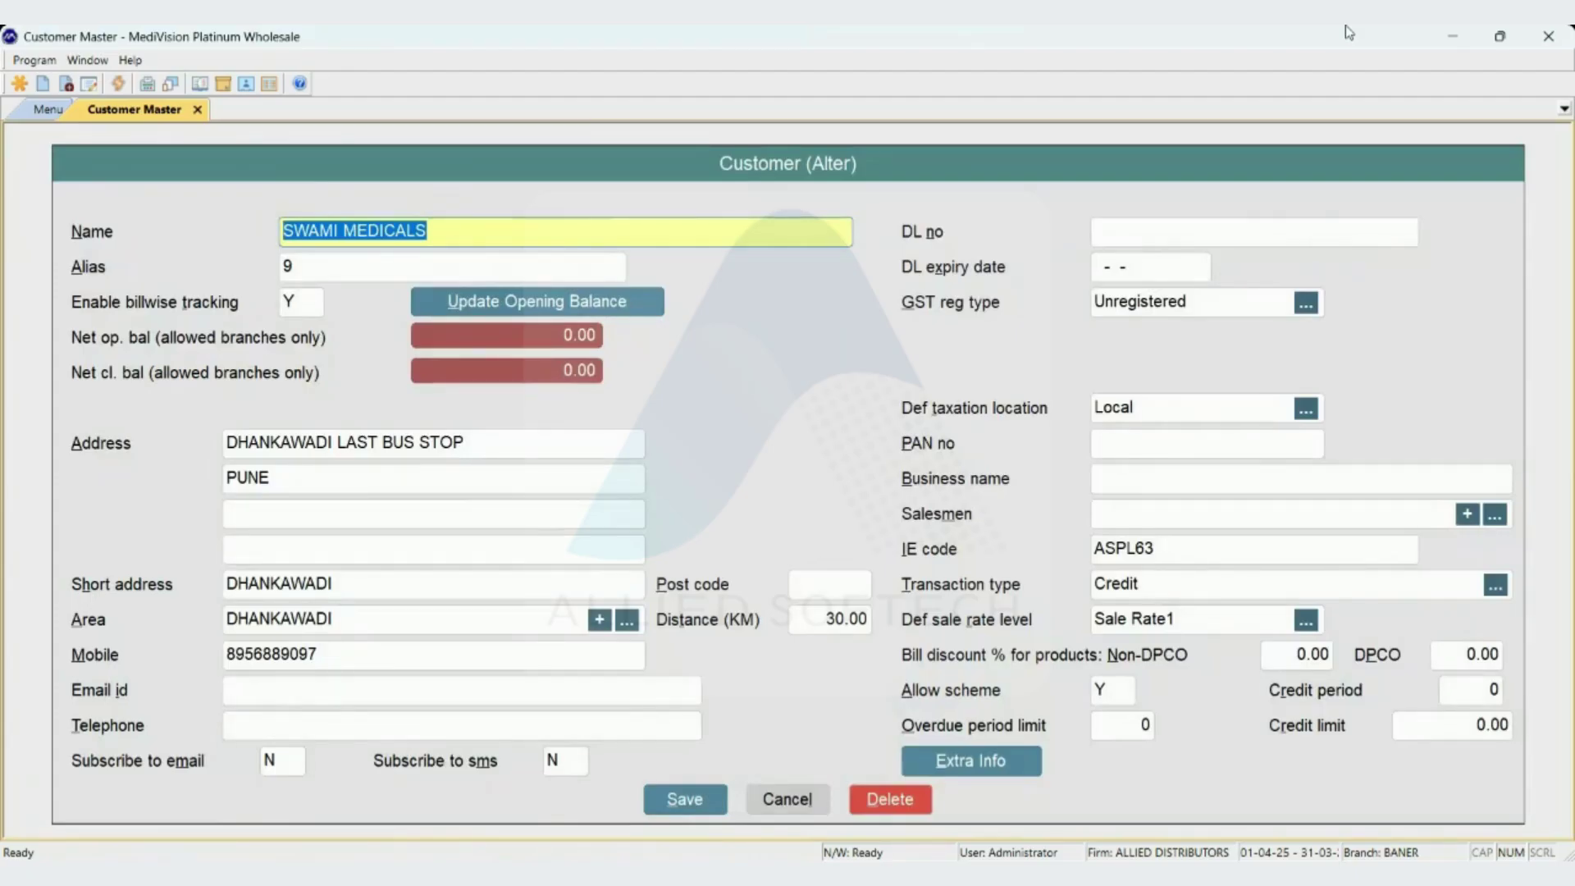
Set the customer's opening balance for the BANER branch to 3000 debit, leaving billwise tracking enabled.
key(Return)
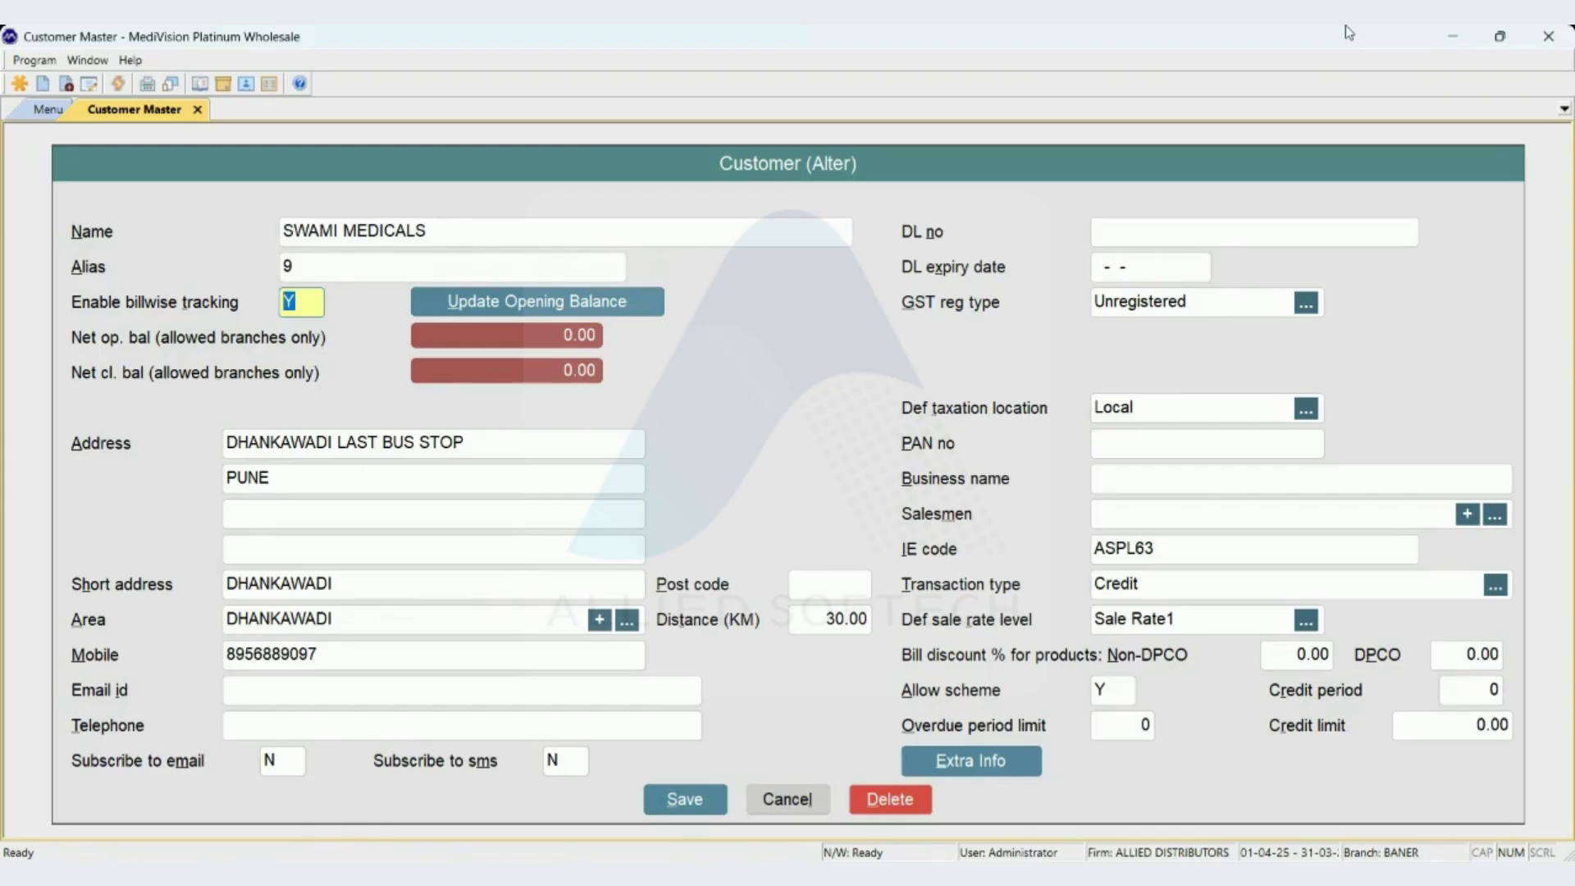
key(Return)
key(Return)
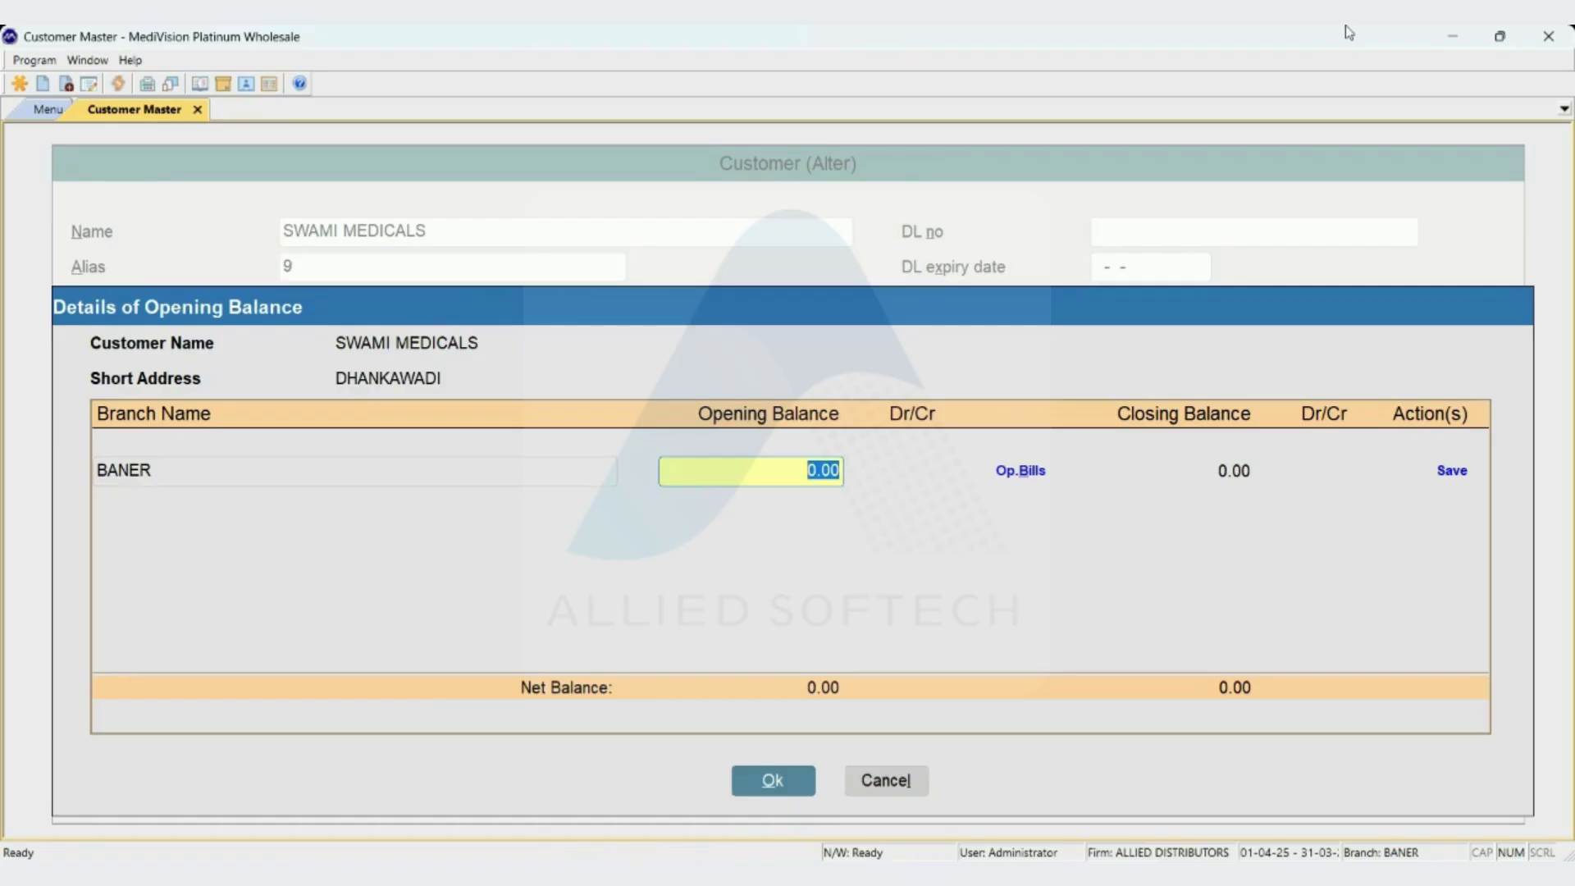
text(3000)
key(Return)
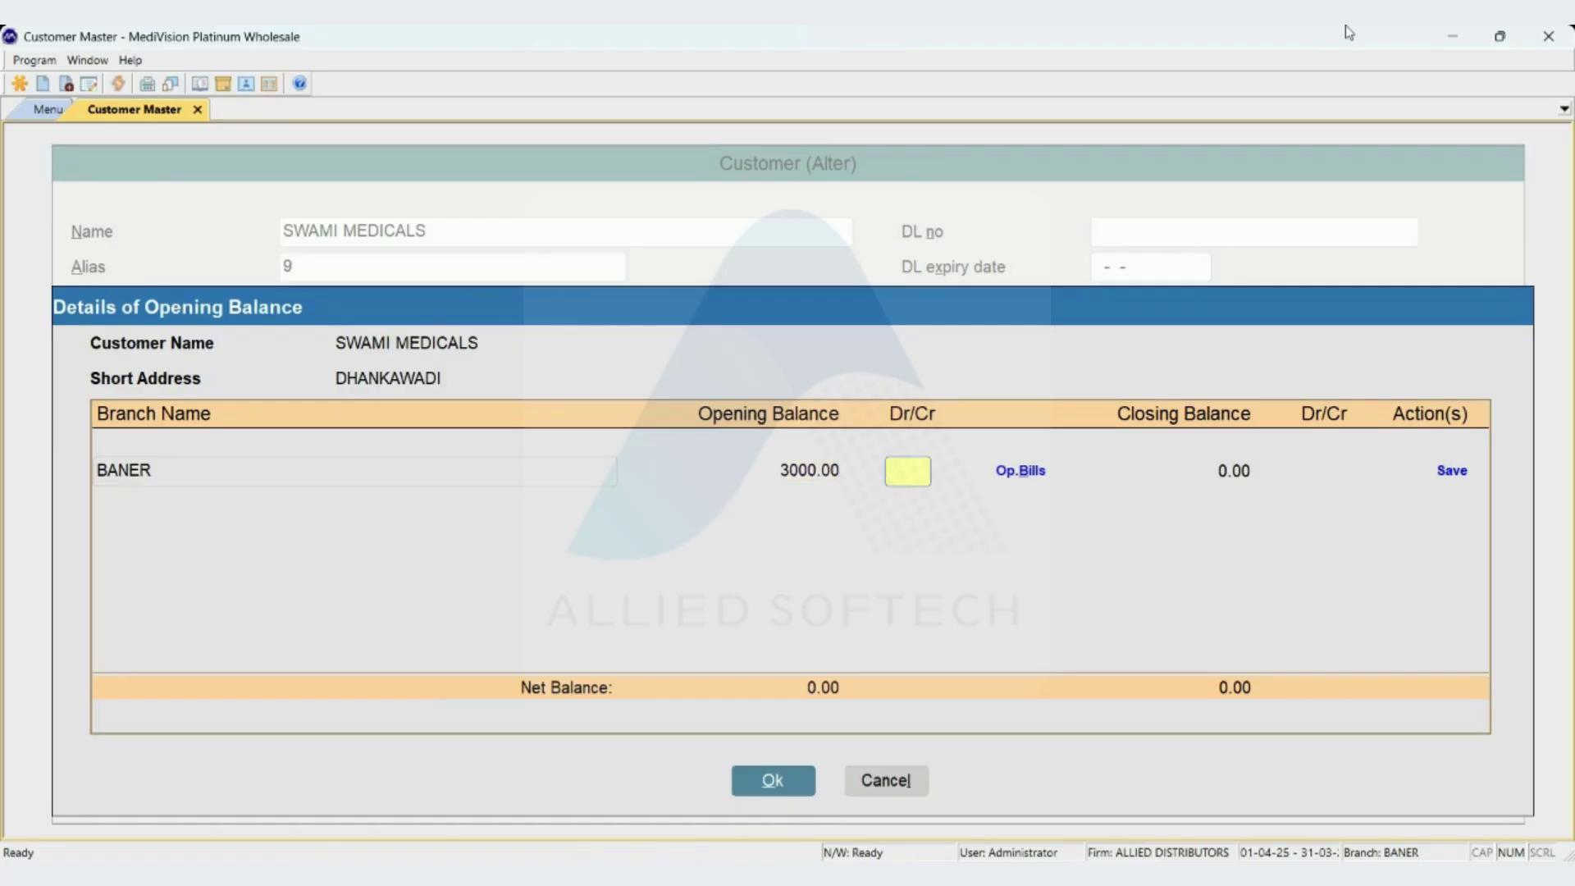
text(D)
key(Return)
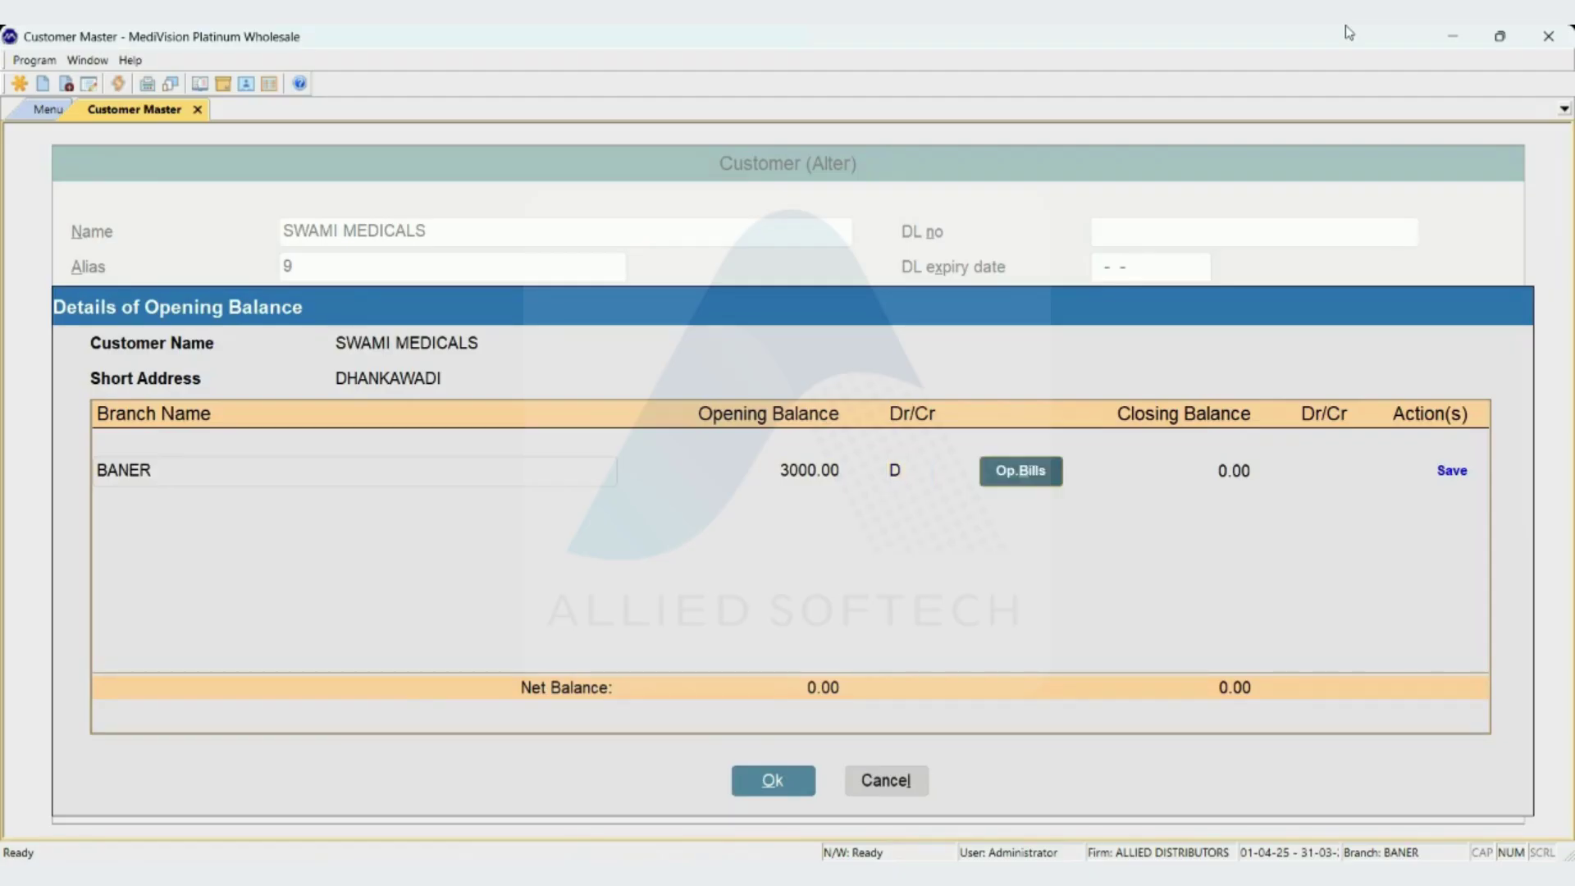
Start an opening bill for BANER dated 31-03-25 with bill number 123, no voucher number and due date 31-03-25.
key(Return)
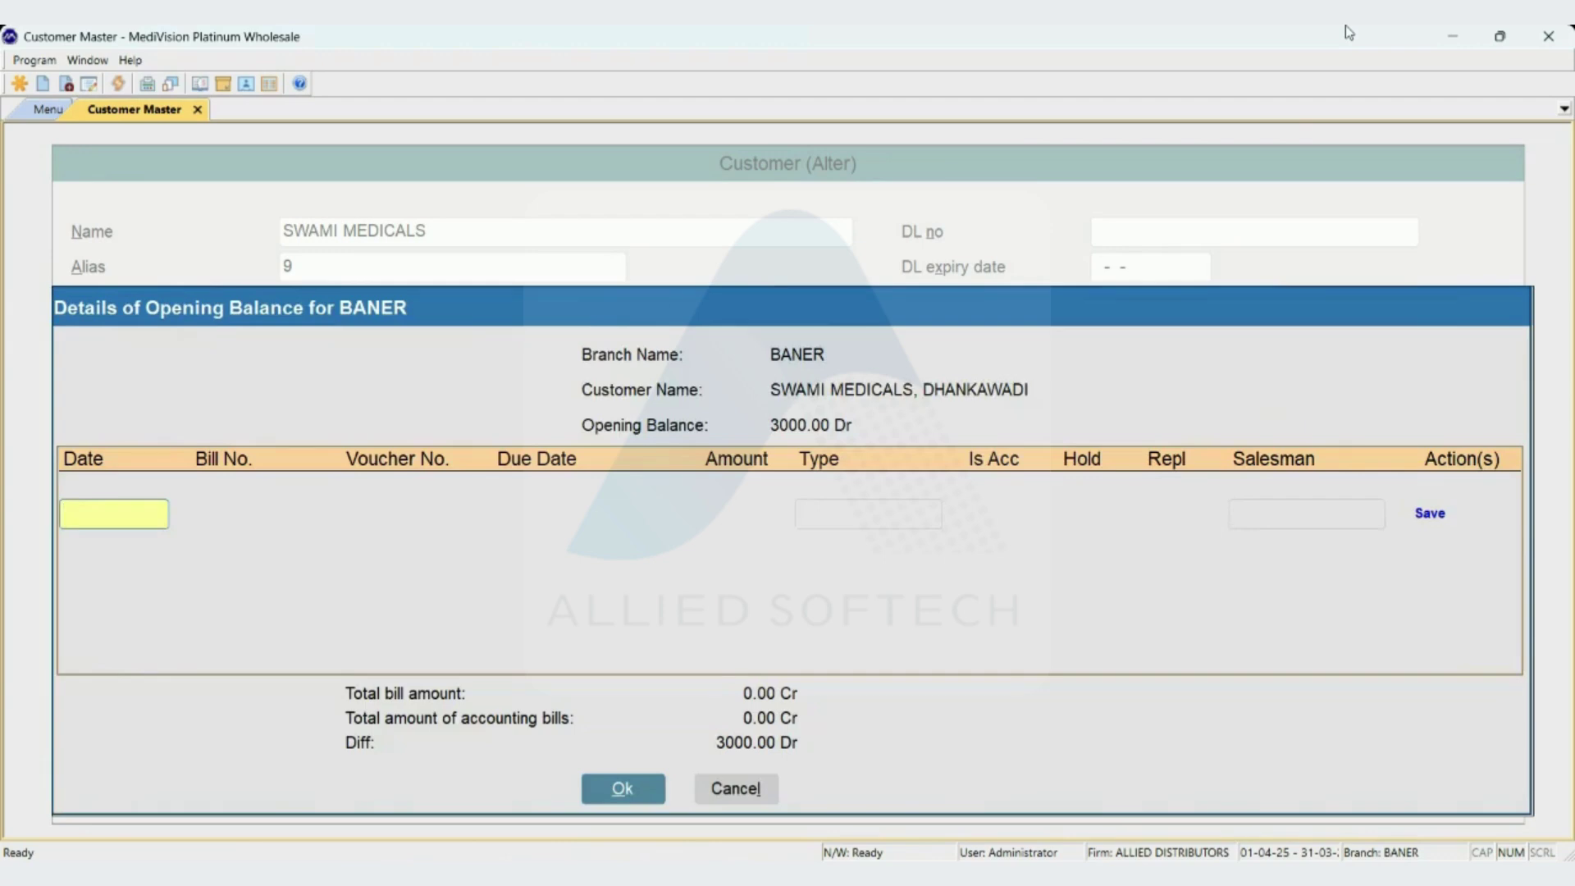
text(31-03-25)
key(Return)
text(123)
key(Return)
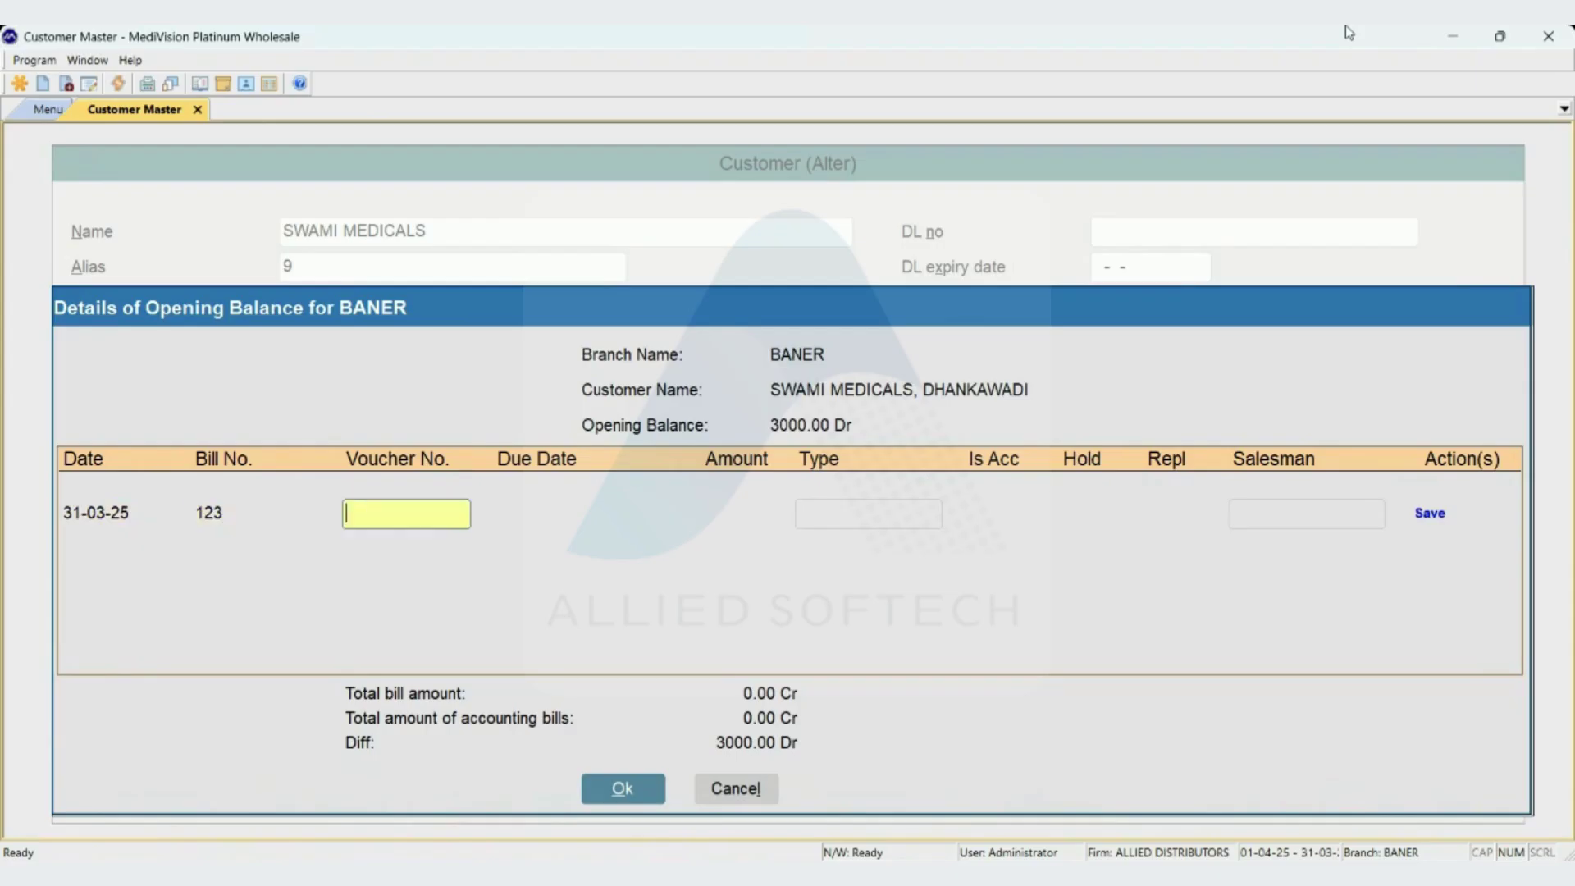
key(Return)
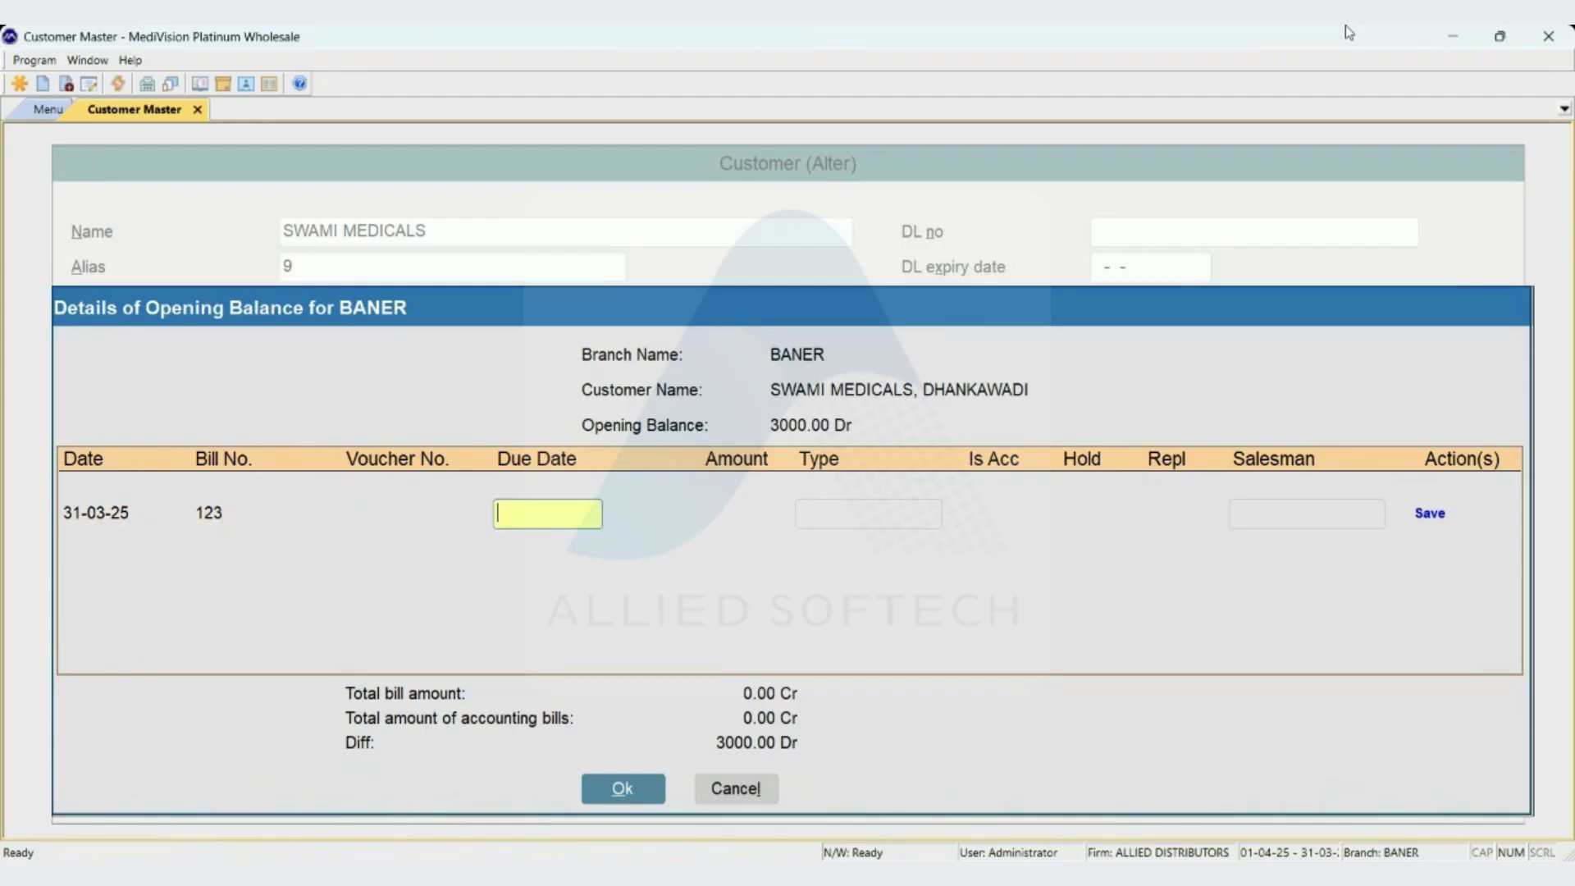
text(31-03-25)
key(Return)
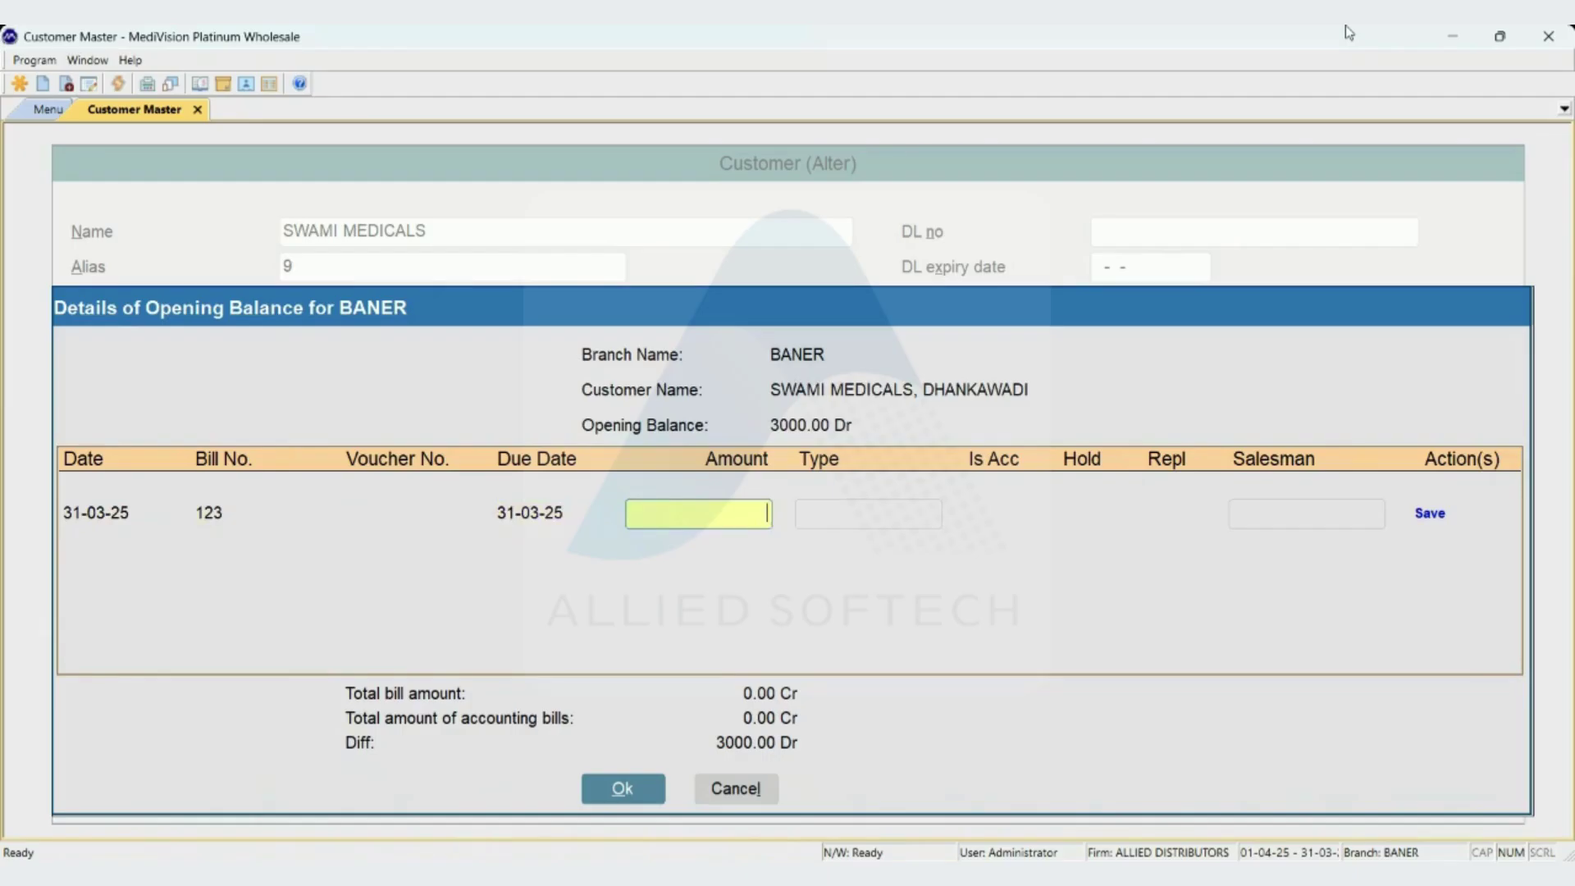
Give opening bill 123 an amount of 5000 and the bill type Sale.
text(5000)
key(Return)
key(BackSpace)
key(Down)
key(Down)
key(Down)
key(Down)
key(Down)
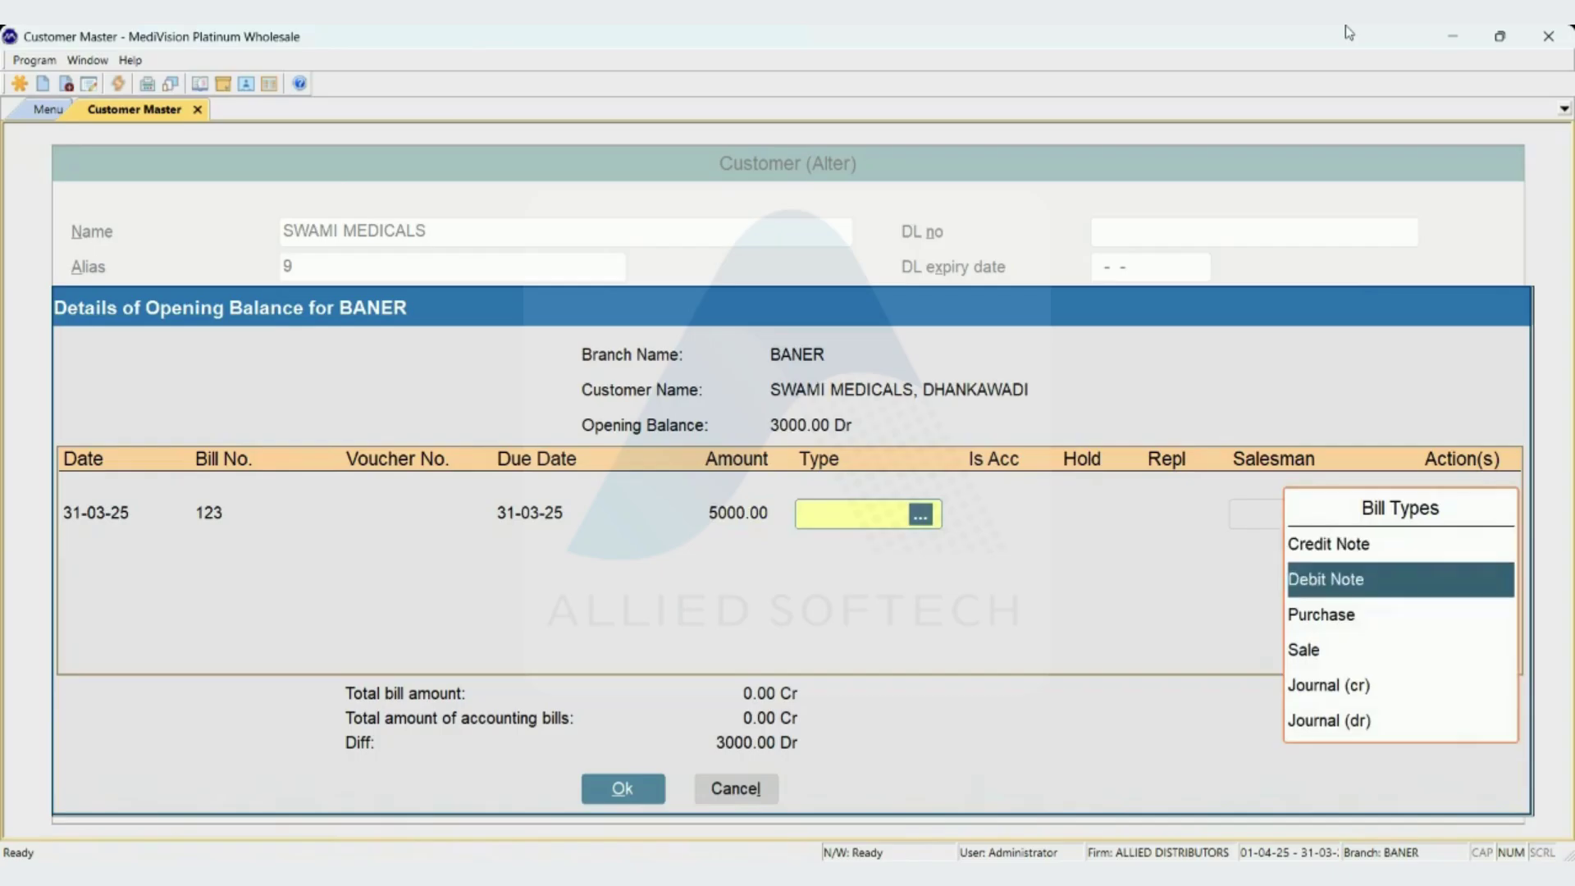
key(Up)
key(Up)
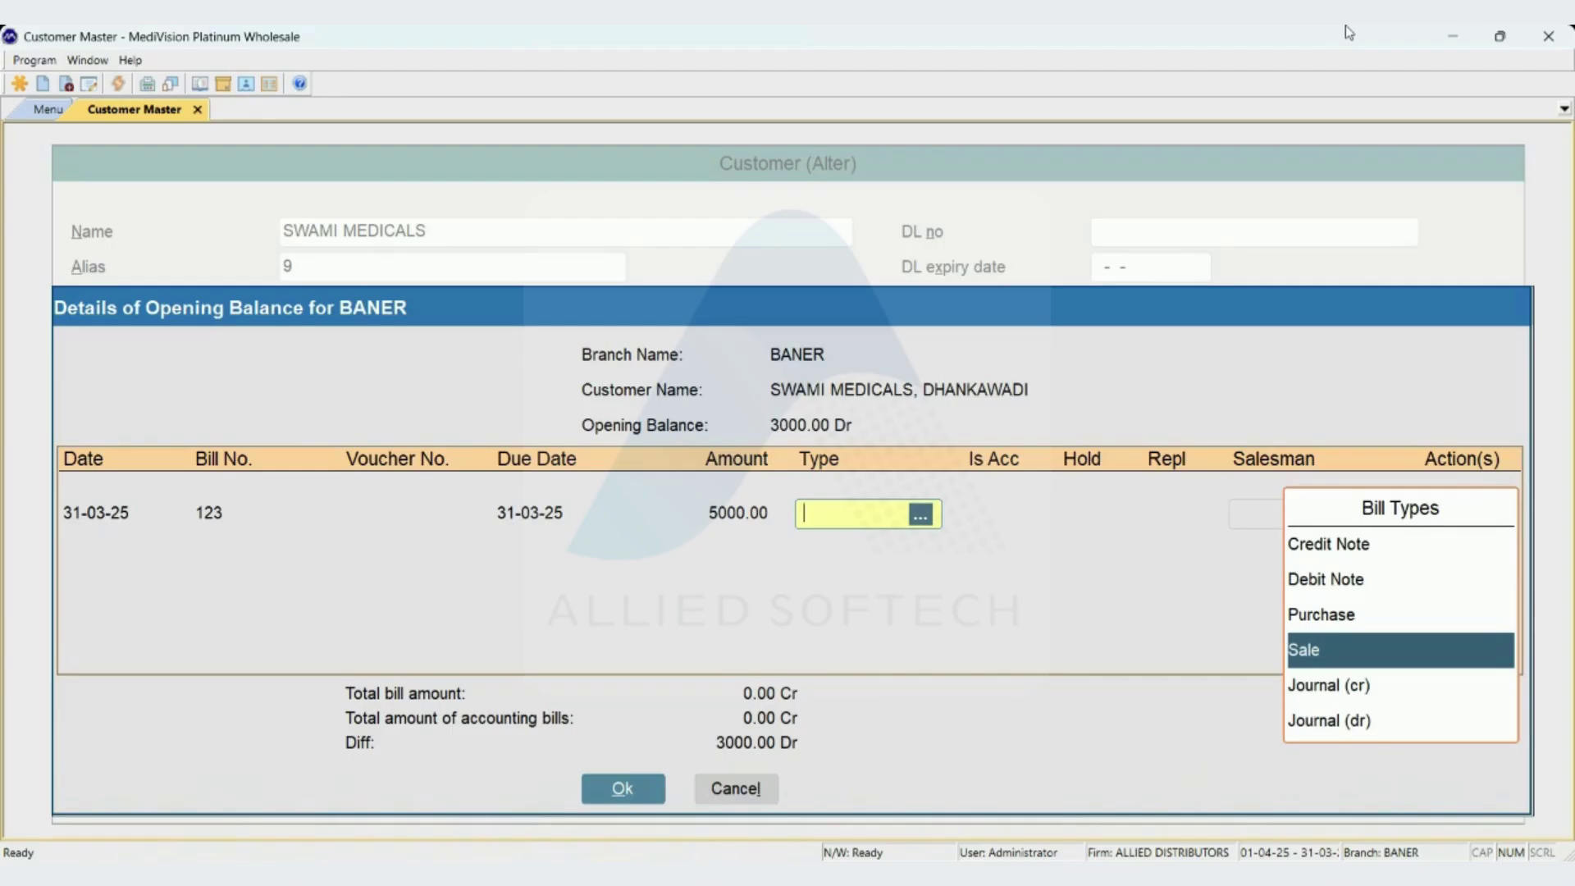
key(Return)
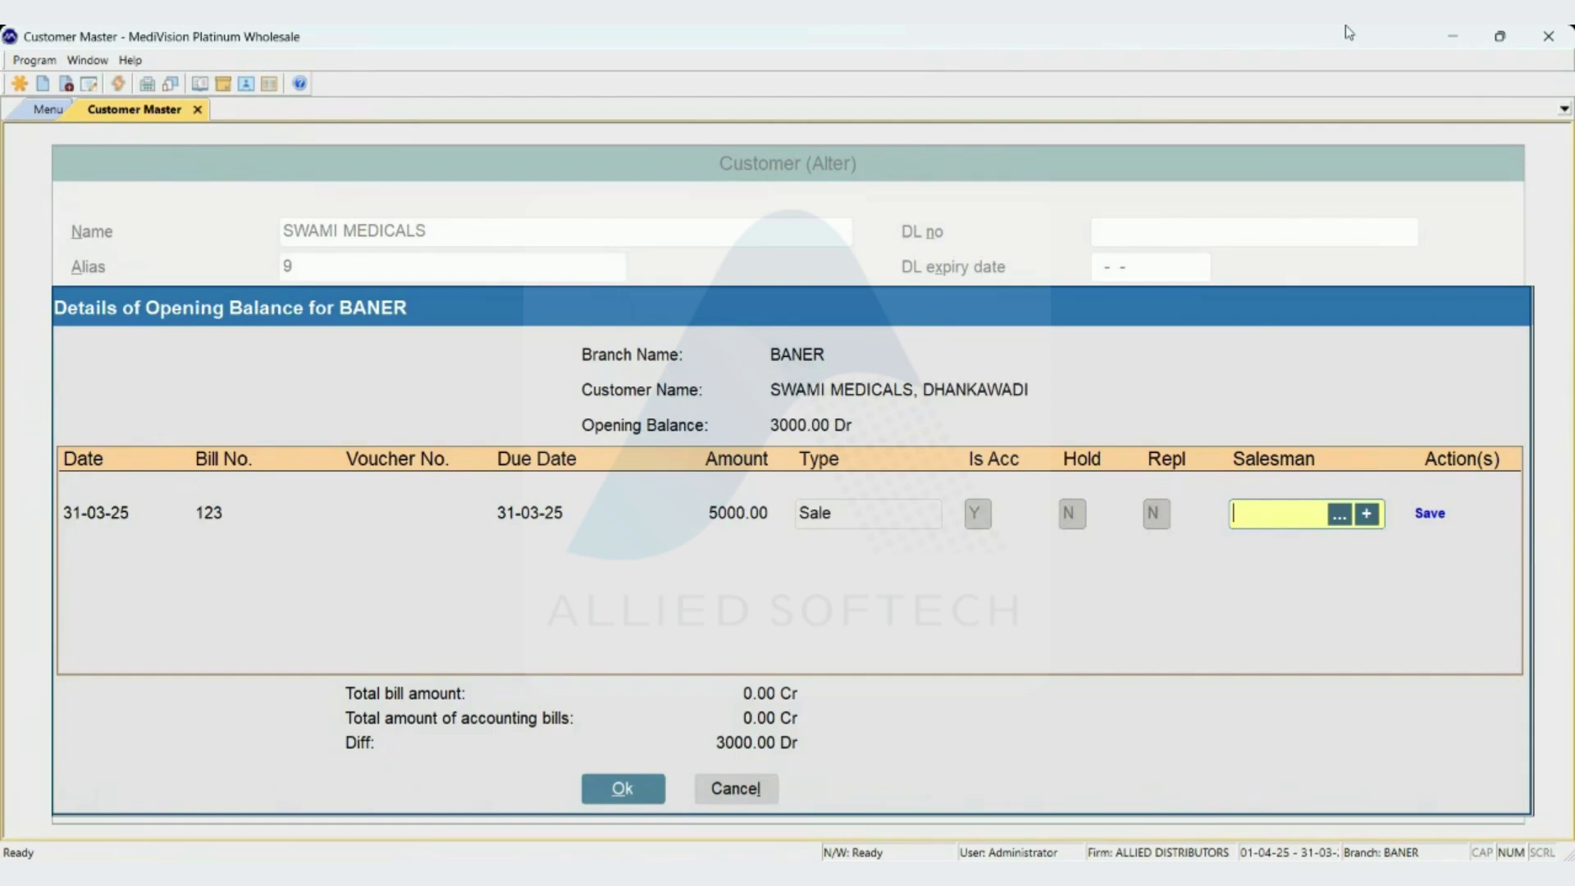
Save opening bill 123 without a salesman and start a second bill dated 31-03-25, number CN-123, due 31-03-25, leaving the voucher number blank.
key(Return)
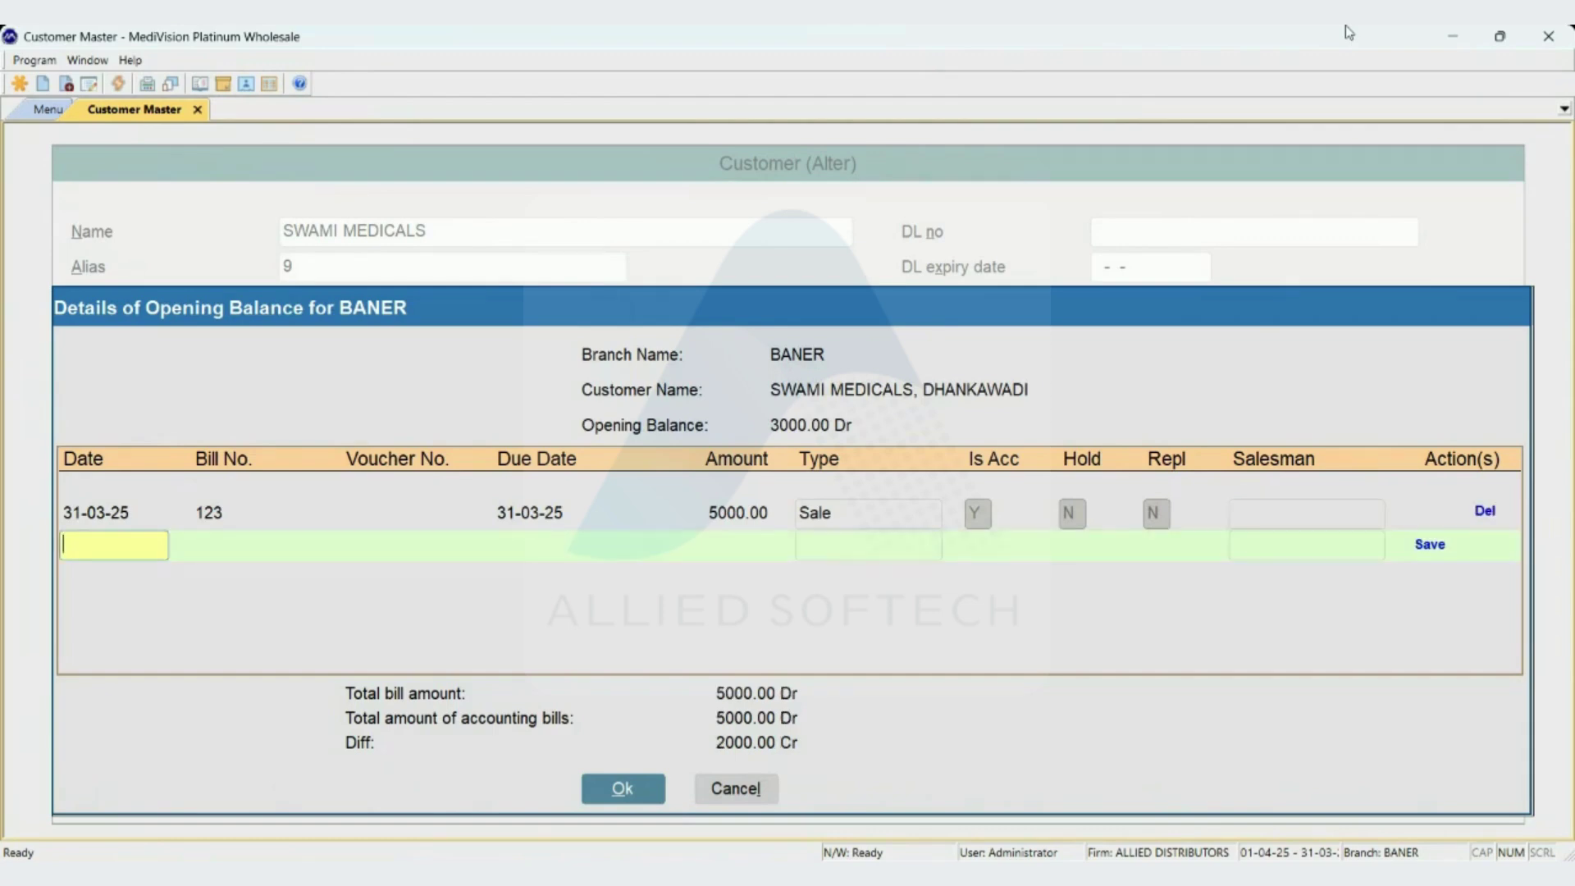
text(3)
key(BackSpace)
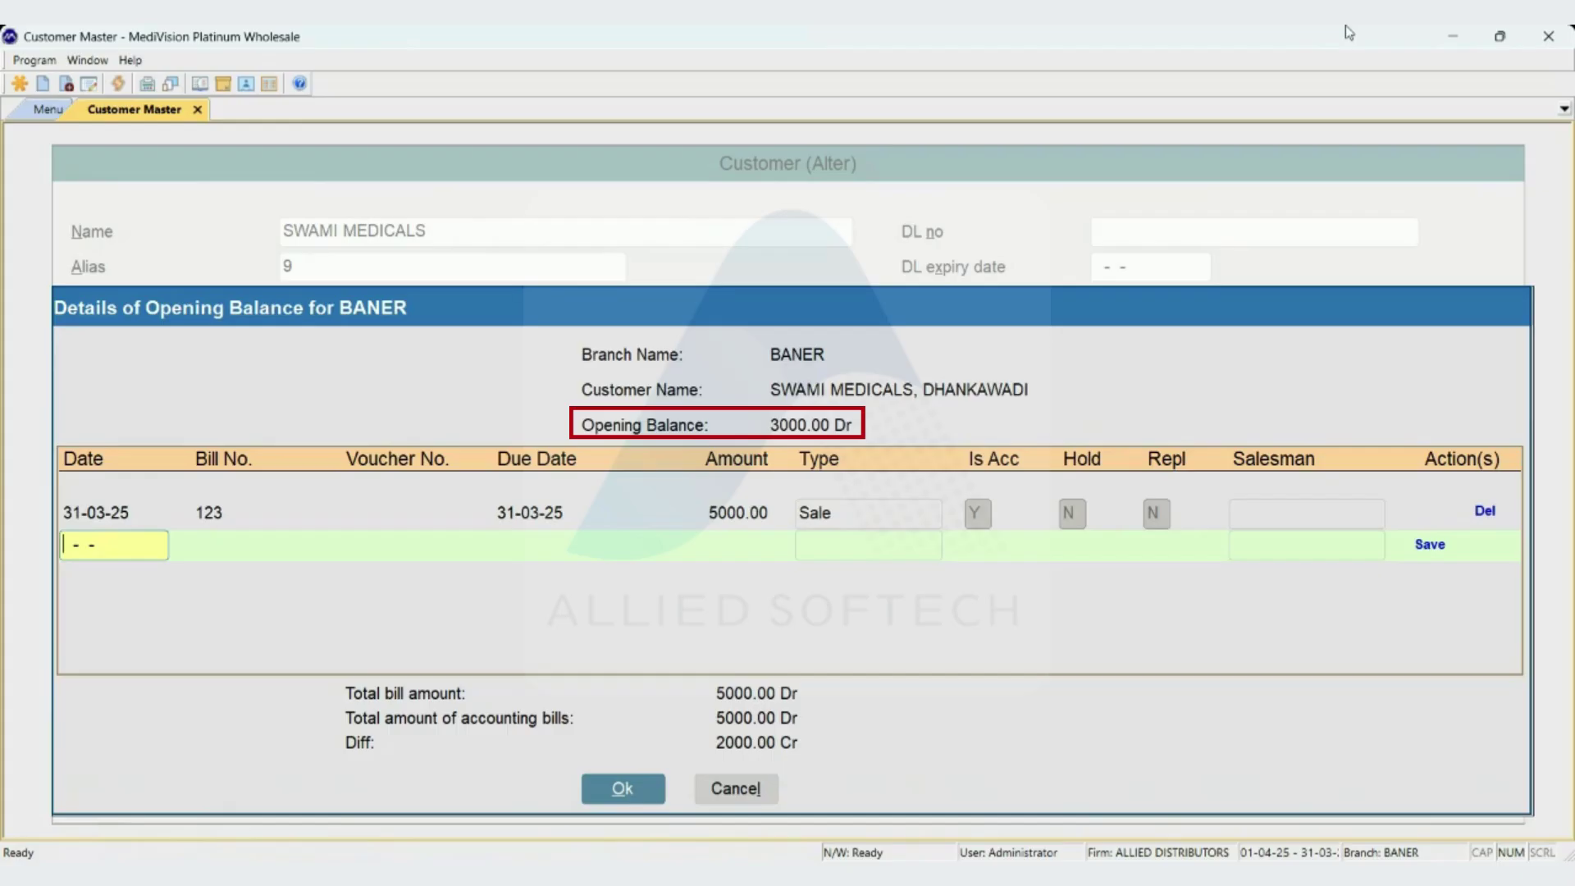
text(310325)
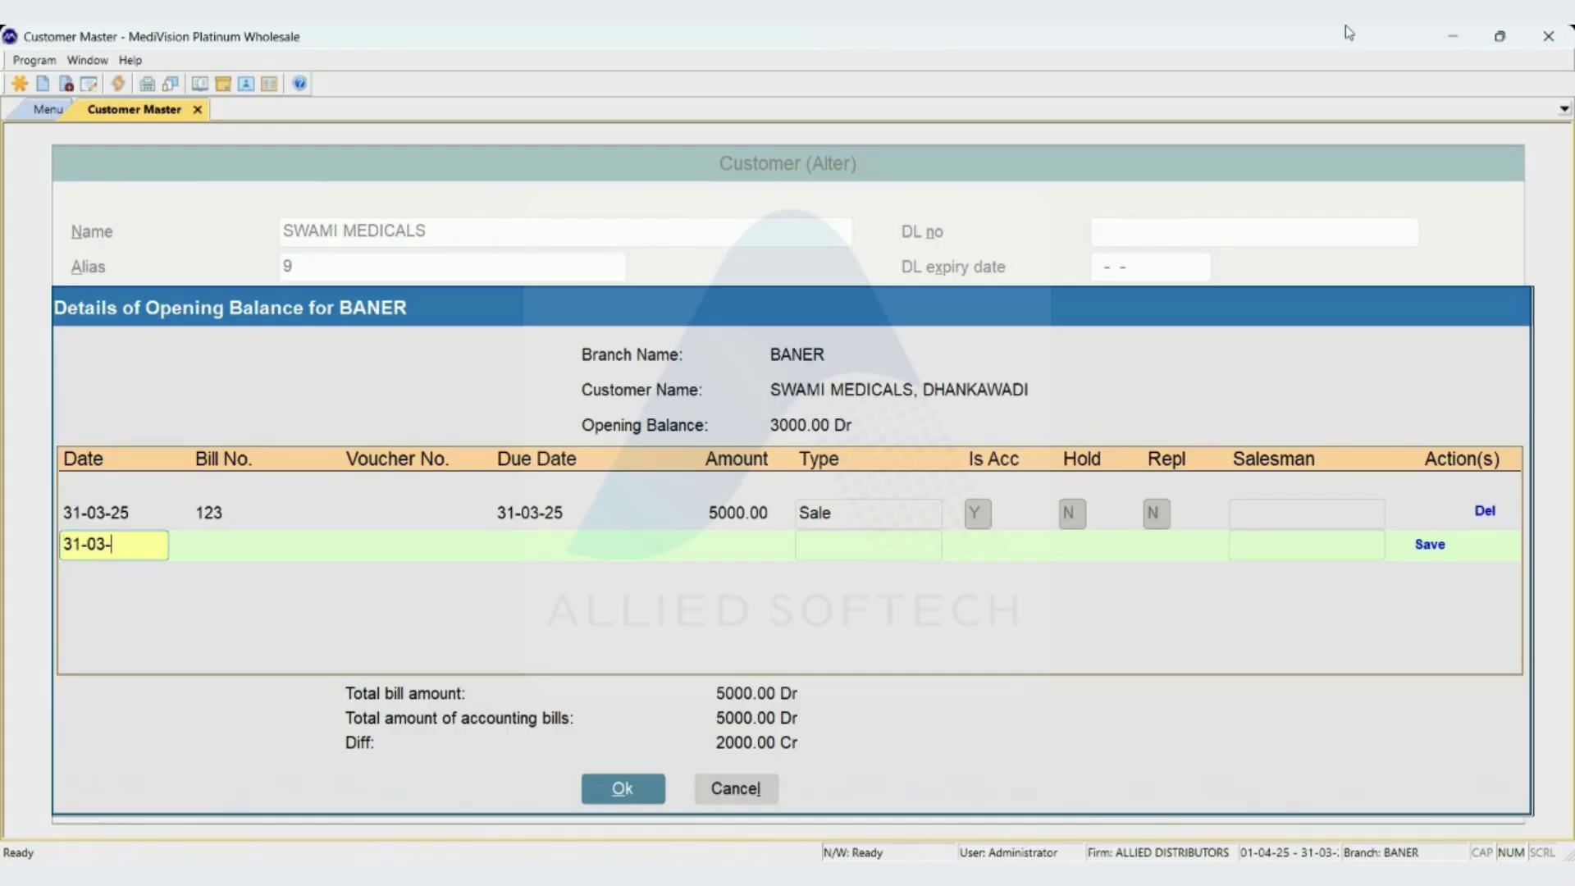
key(Return)
text(cn-)
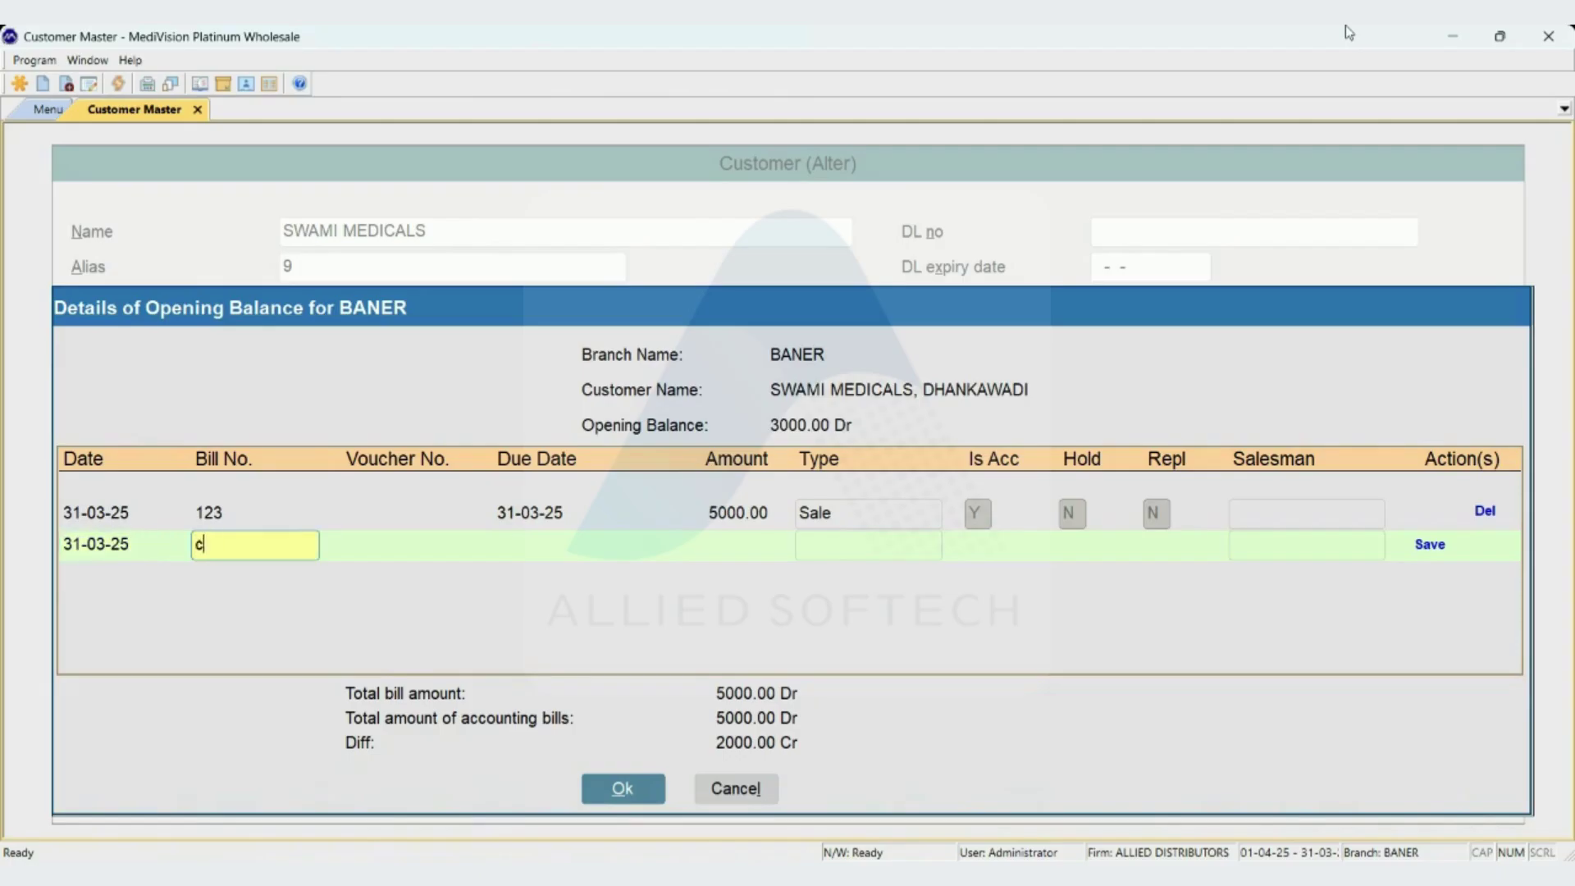
key(BackSpace)
key(BackSpace)
key(BackSpace)
text(CN-123)
key(Tab)
key(Tab)
text(31-03-25)
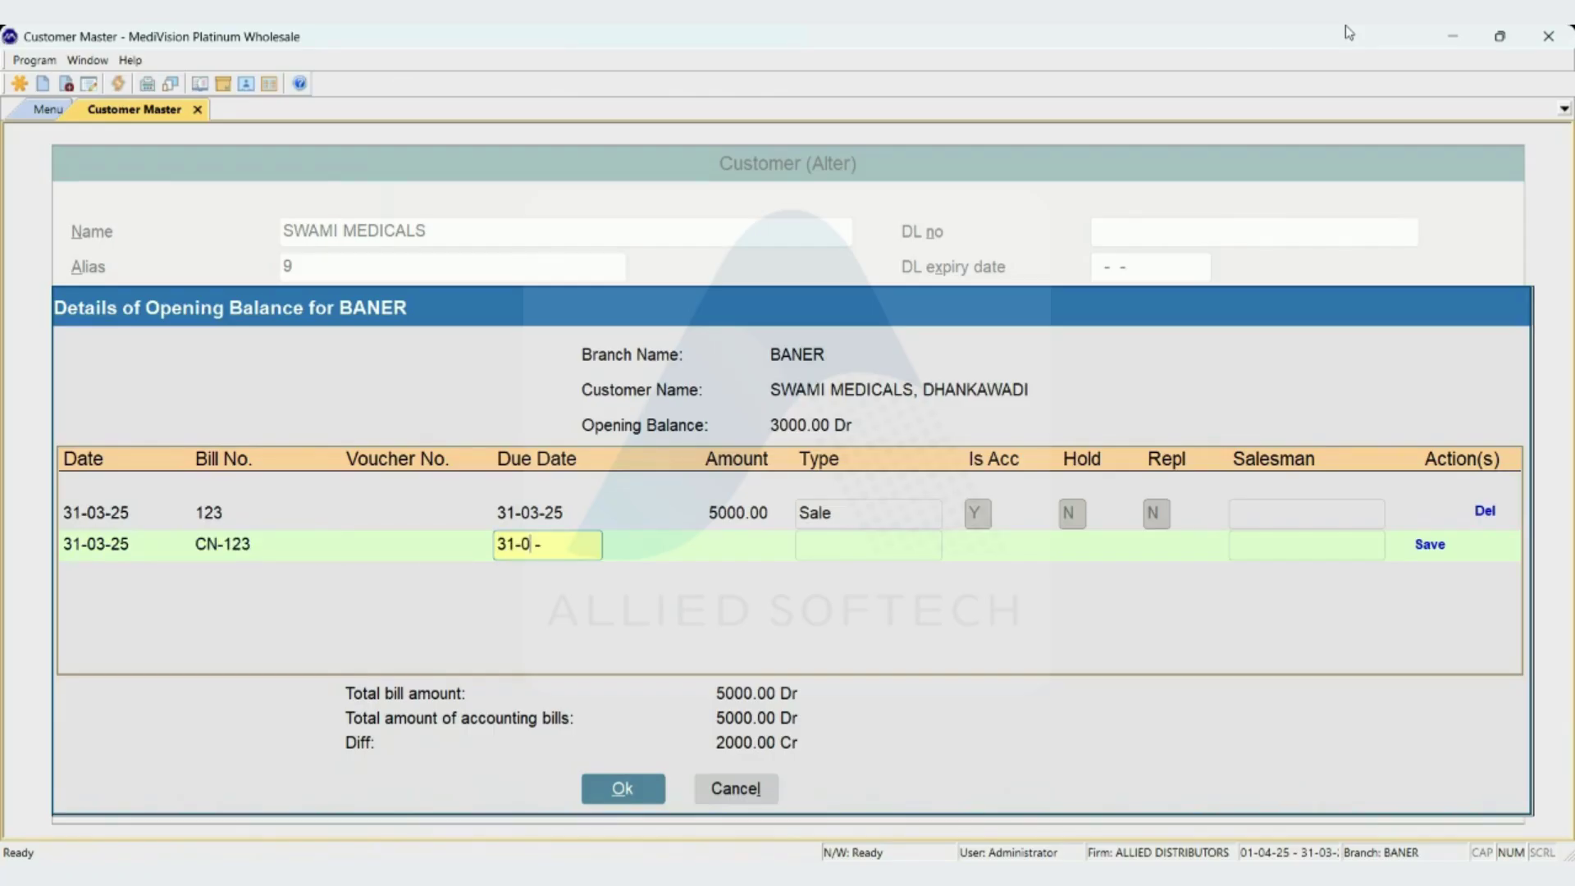
Give bill CN-123 an amount of 2000 and the type Credit Note, keeping it marked as an accounting bill (Y).
key(Tab)
text(2000)
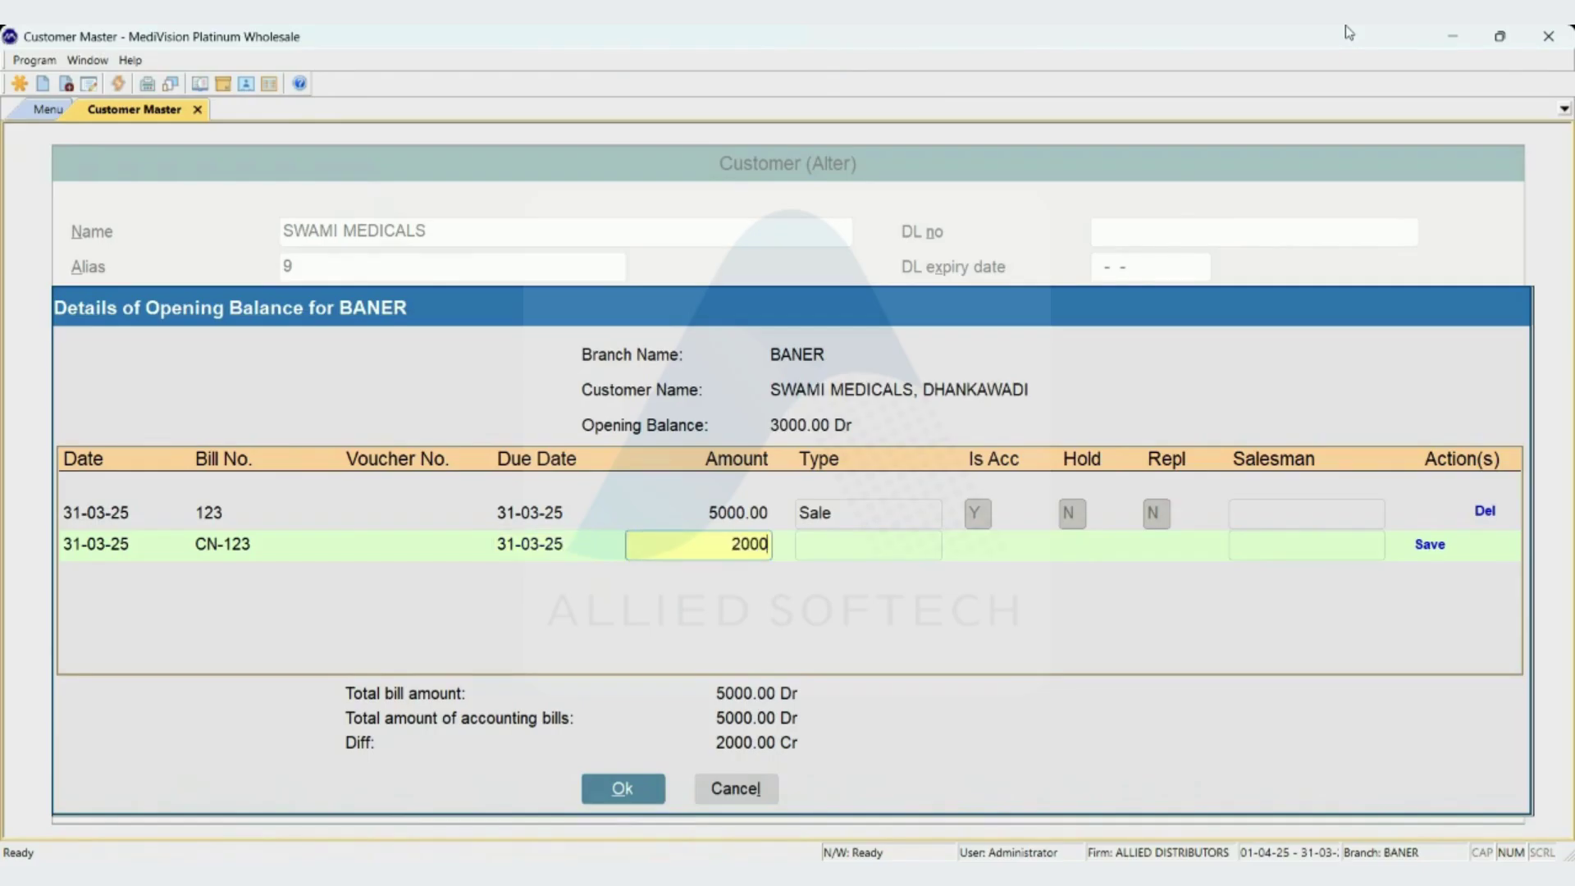
key(Tab)
key(BackSpace)
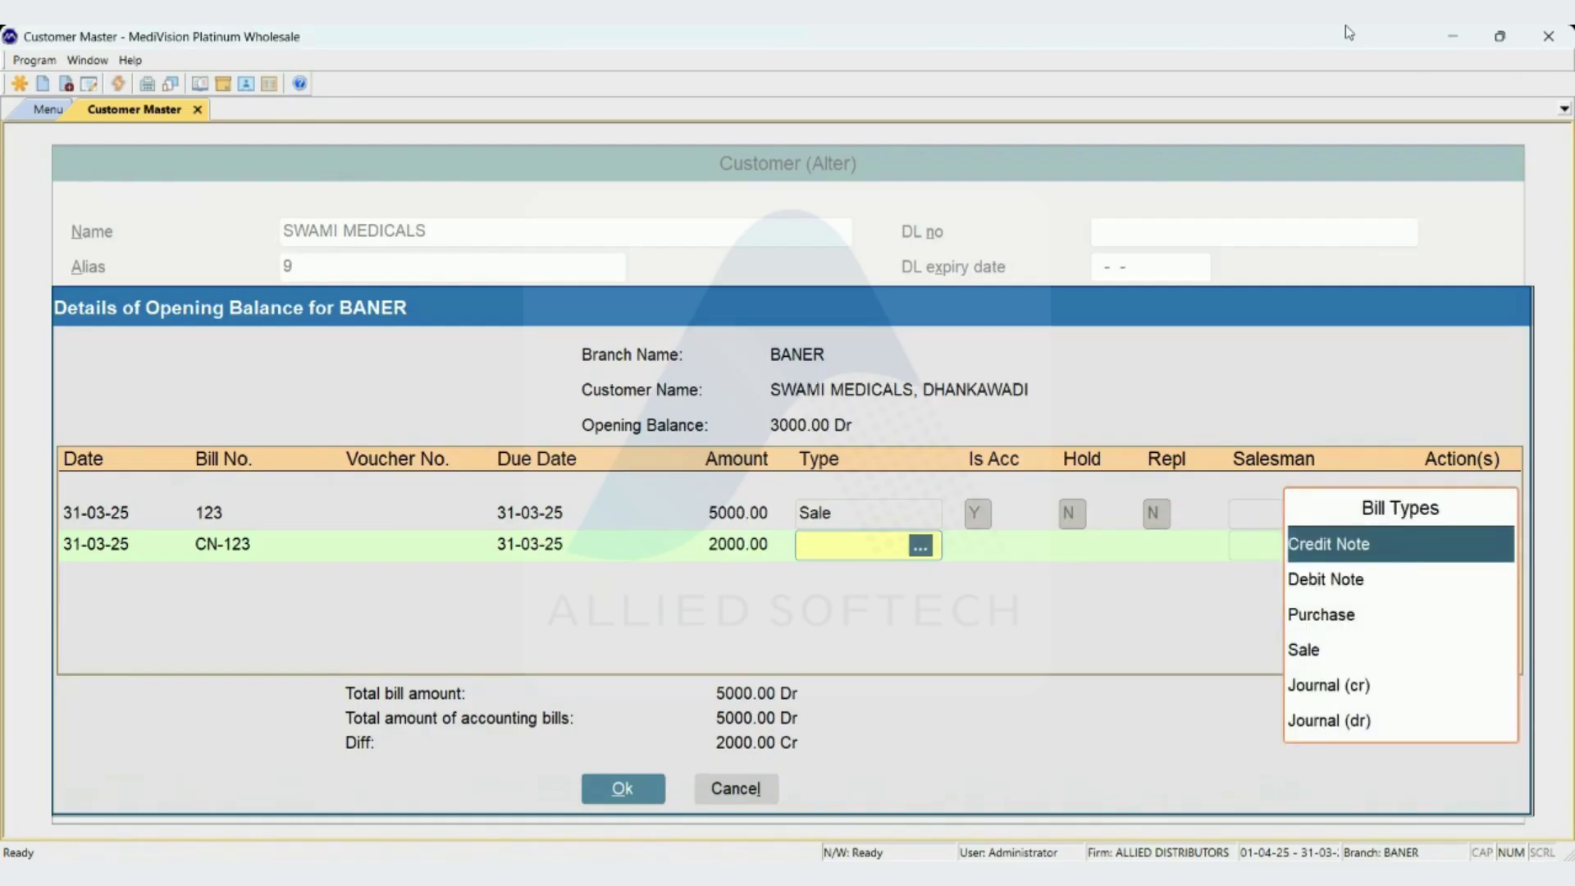
key(Return)
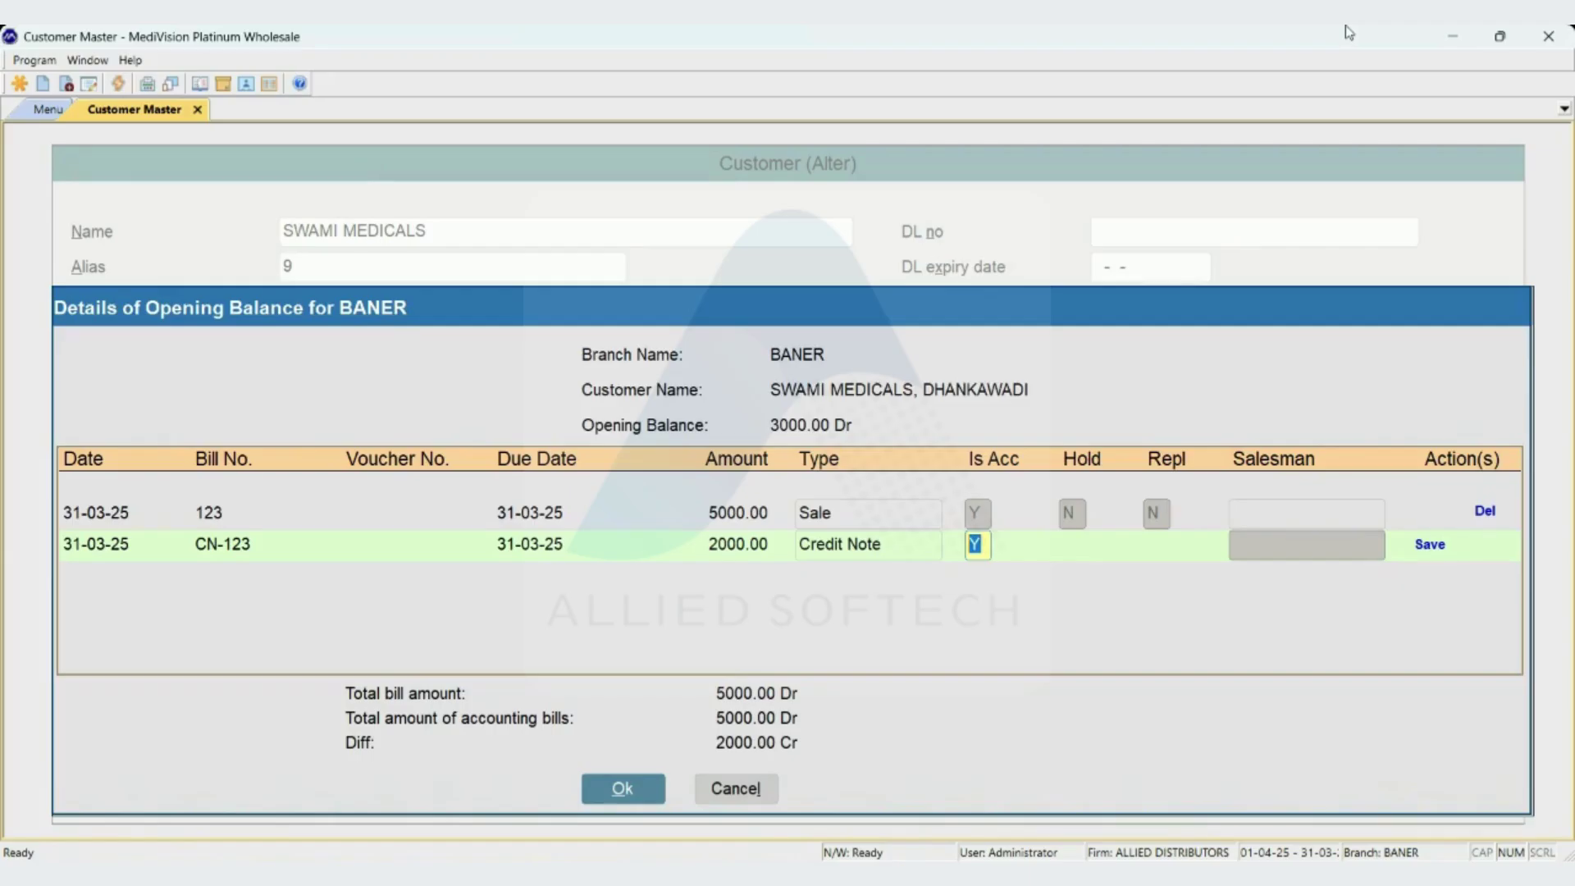
key(Return)
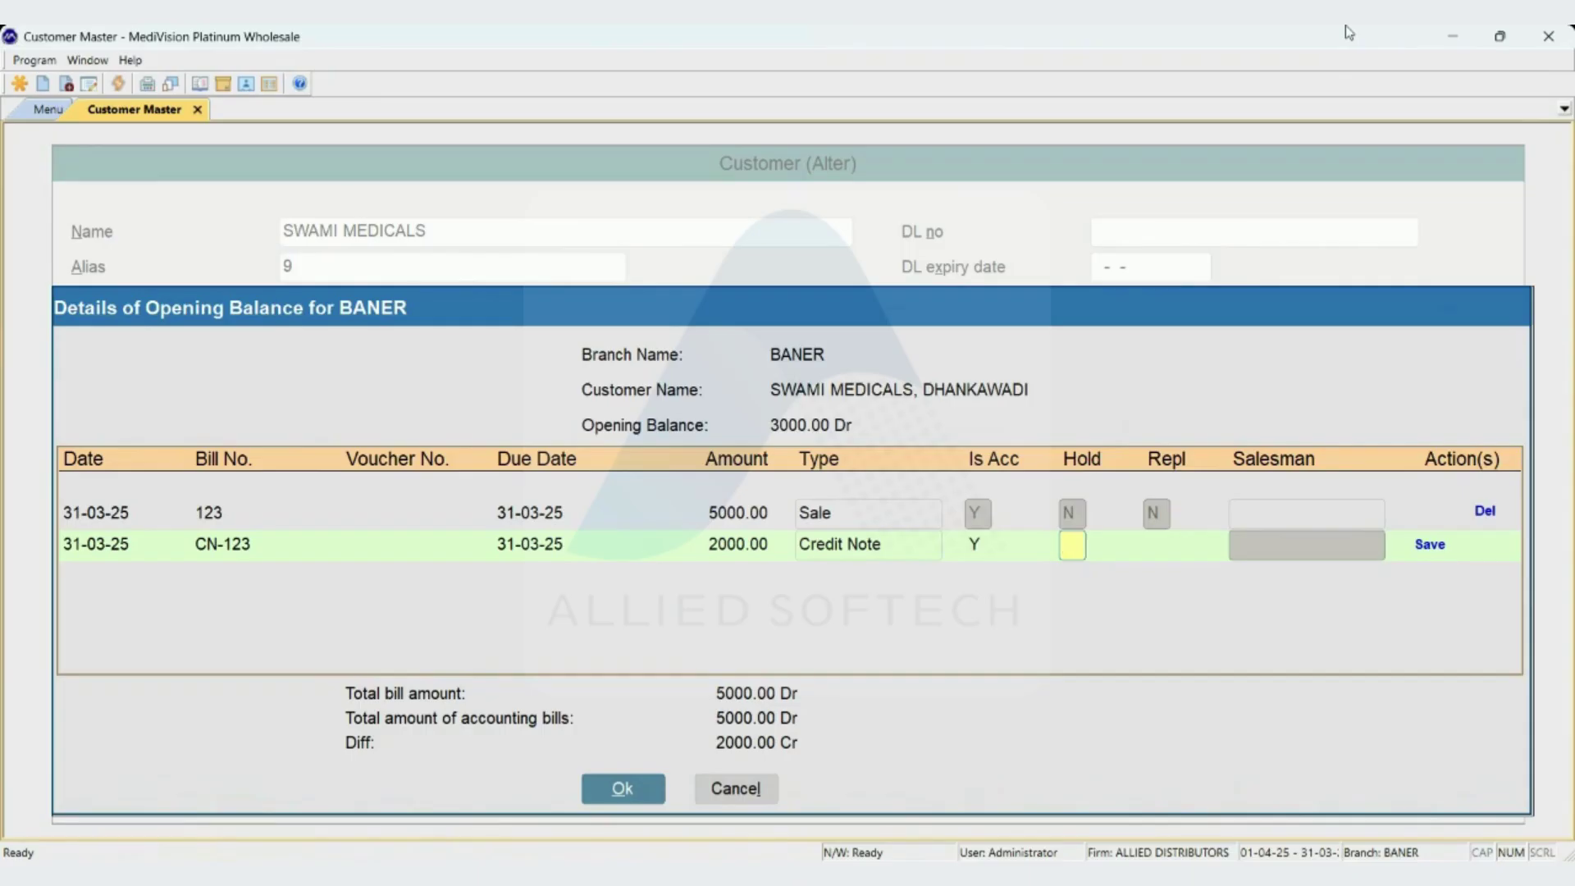
Set both Hold and Repl to N for credit note CN-123 and save its row.
text(Y)
key(BackSpace)
text(N)
key(Return)
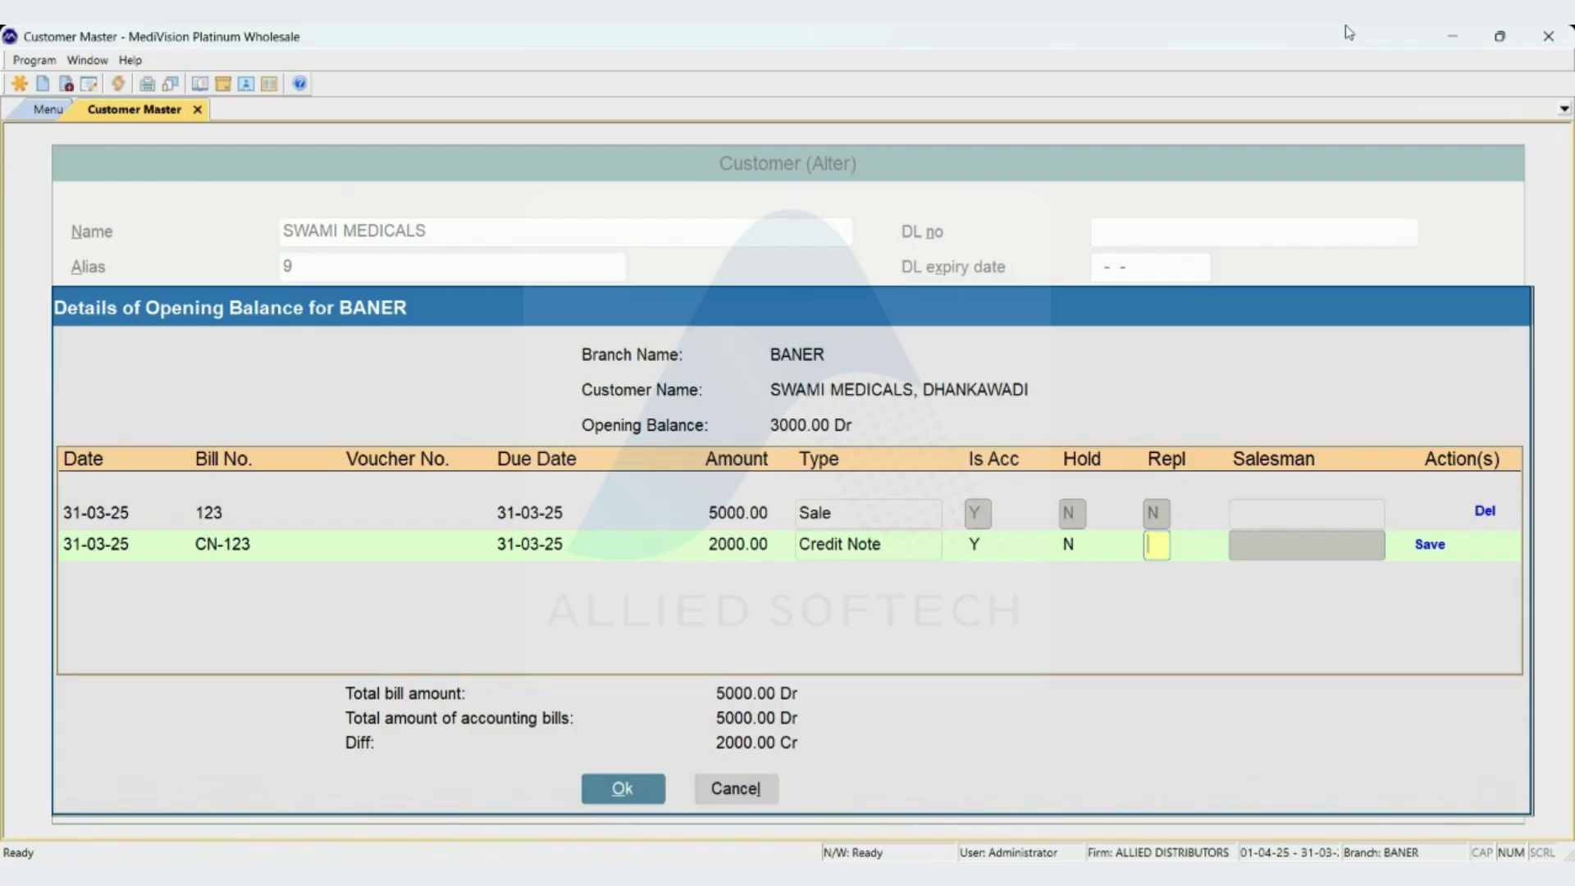
text(Y)
key(BackSpace)
text(N)
key(Return)
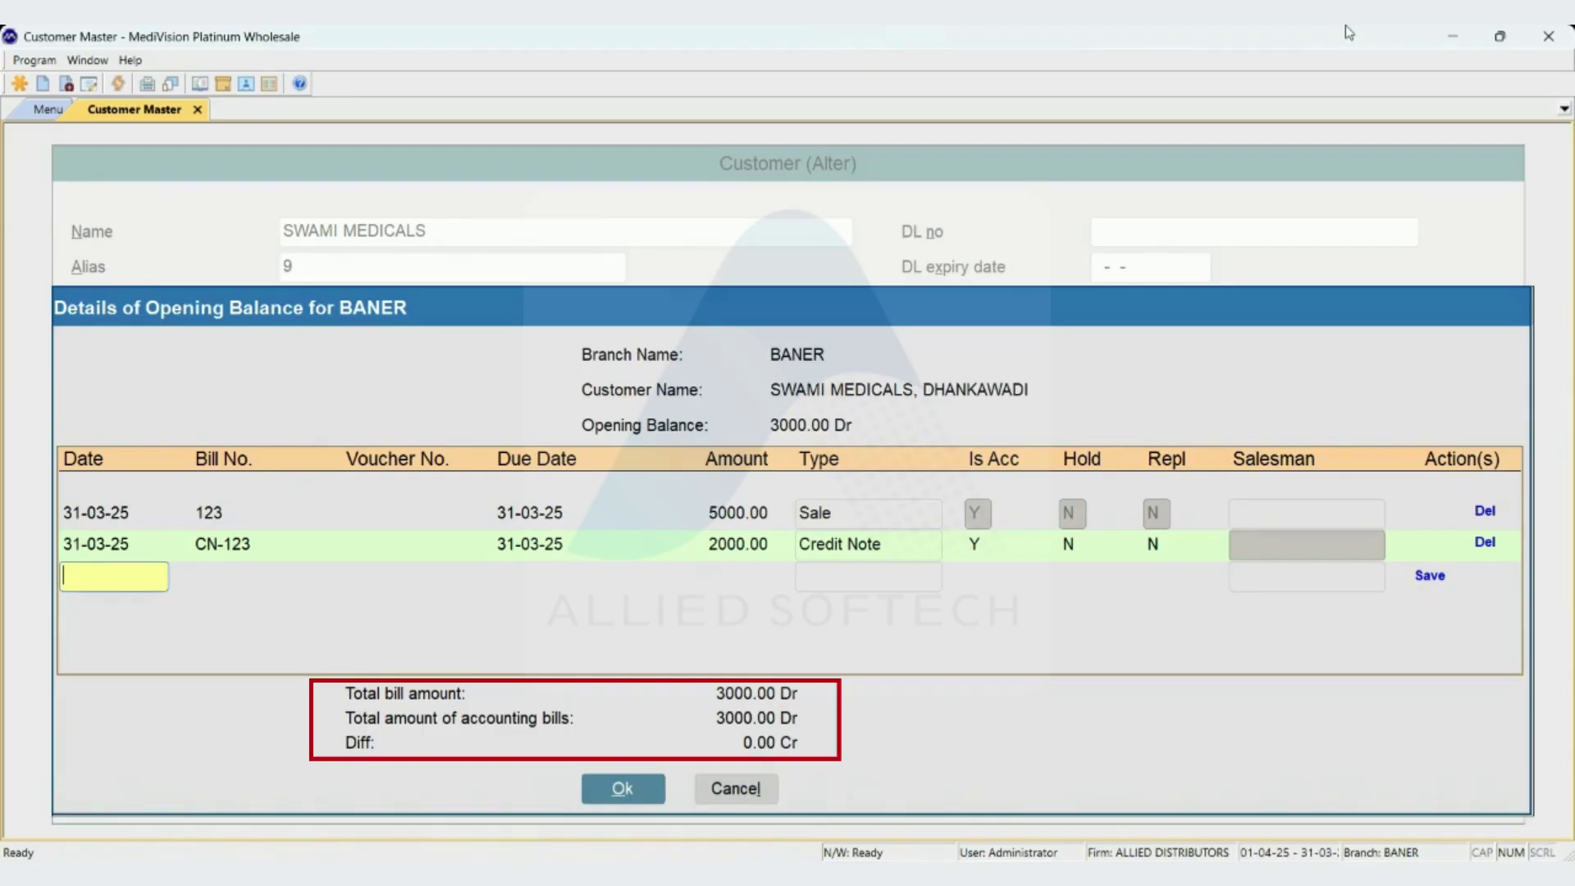
Accept the BANER opening bills and the customer's opening balance details.
key(Return)
key(Return)
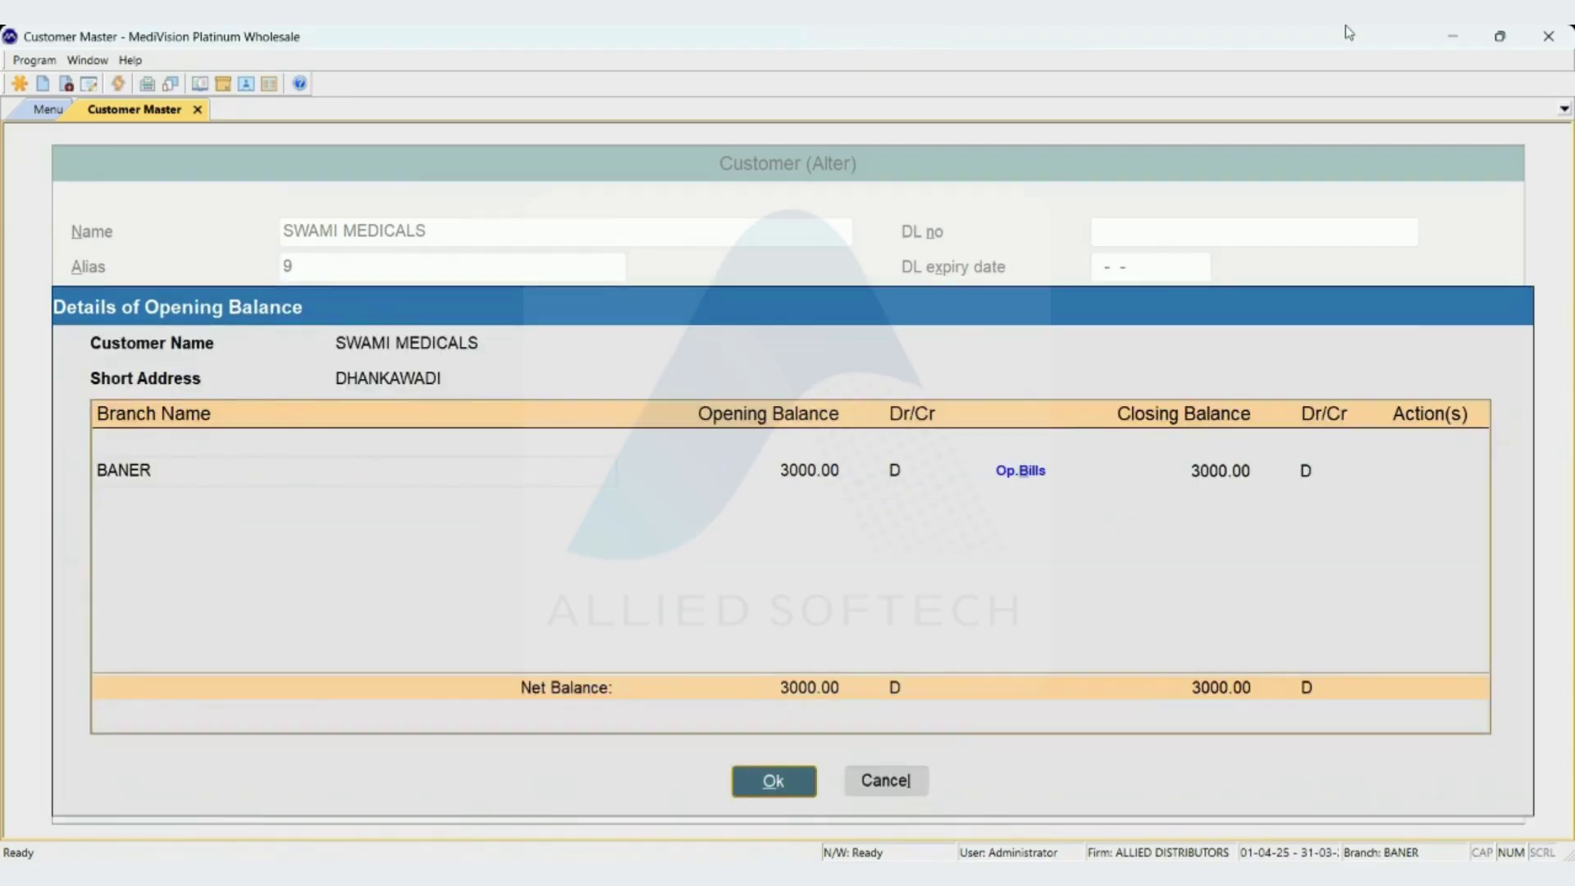
key(Return)
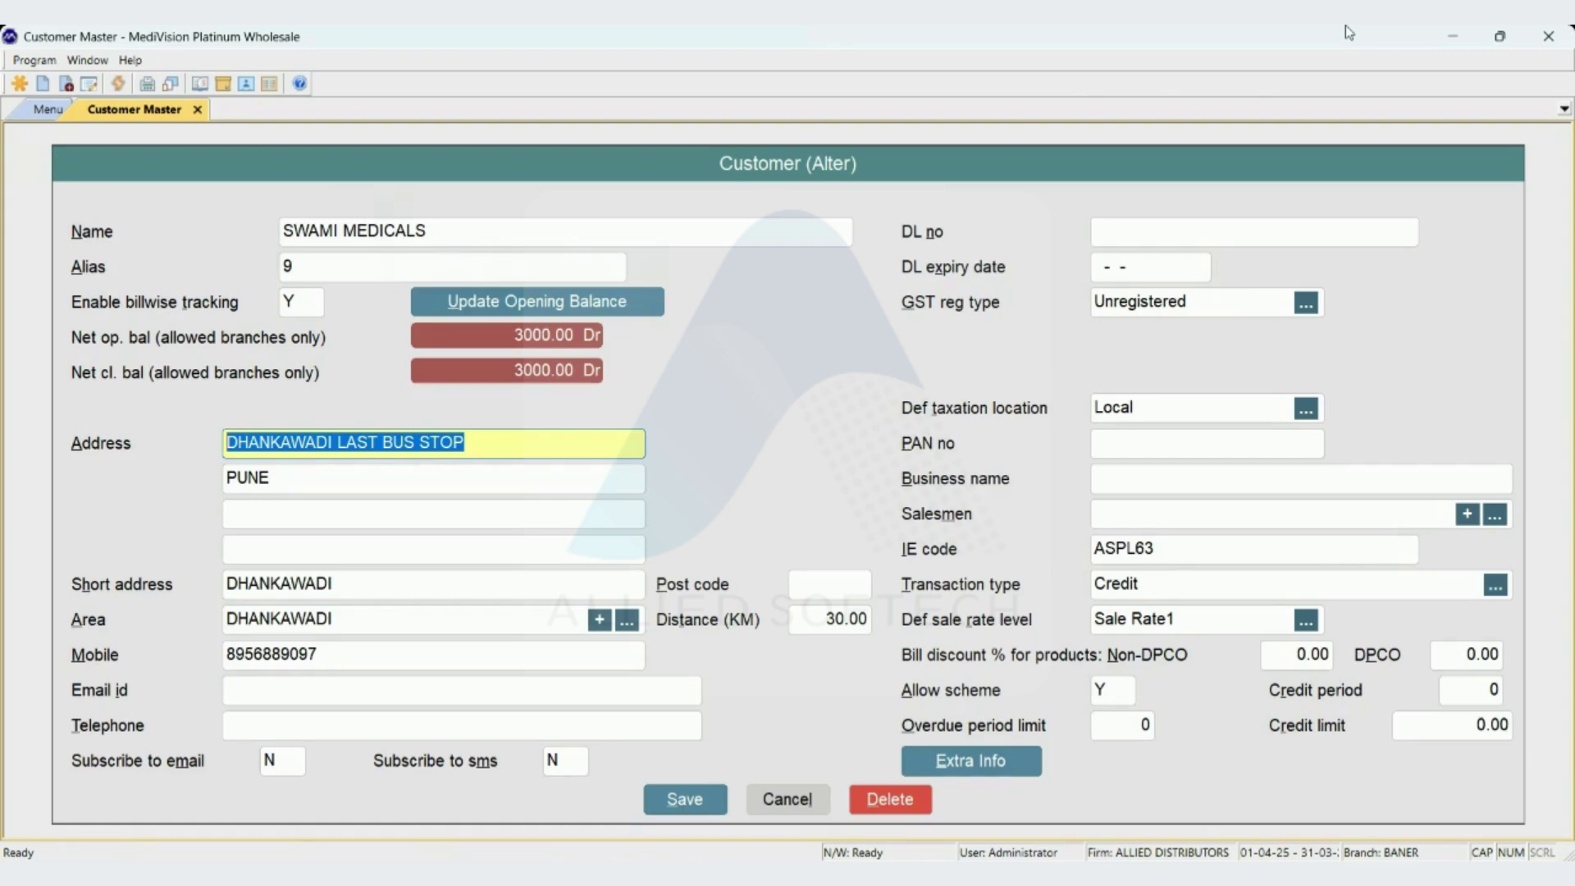
Keep the remaining customer details as they are and open the customer's extra information.
key(Return)
key(Return)
key(Return)
key(Return)
key(Return)
key(Return)
key(Return)
key(Return)
key(Return)
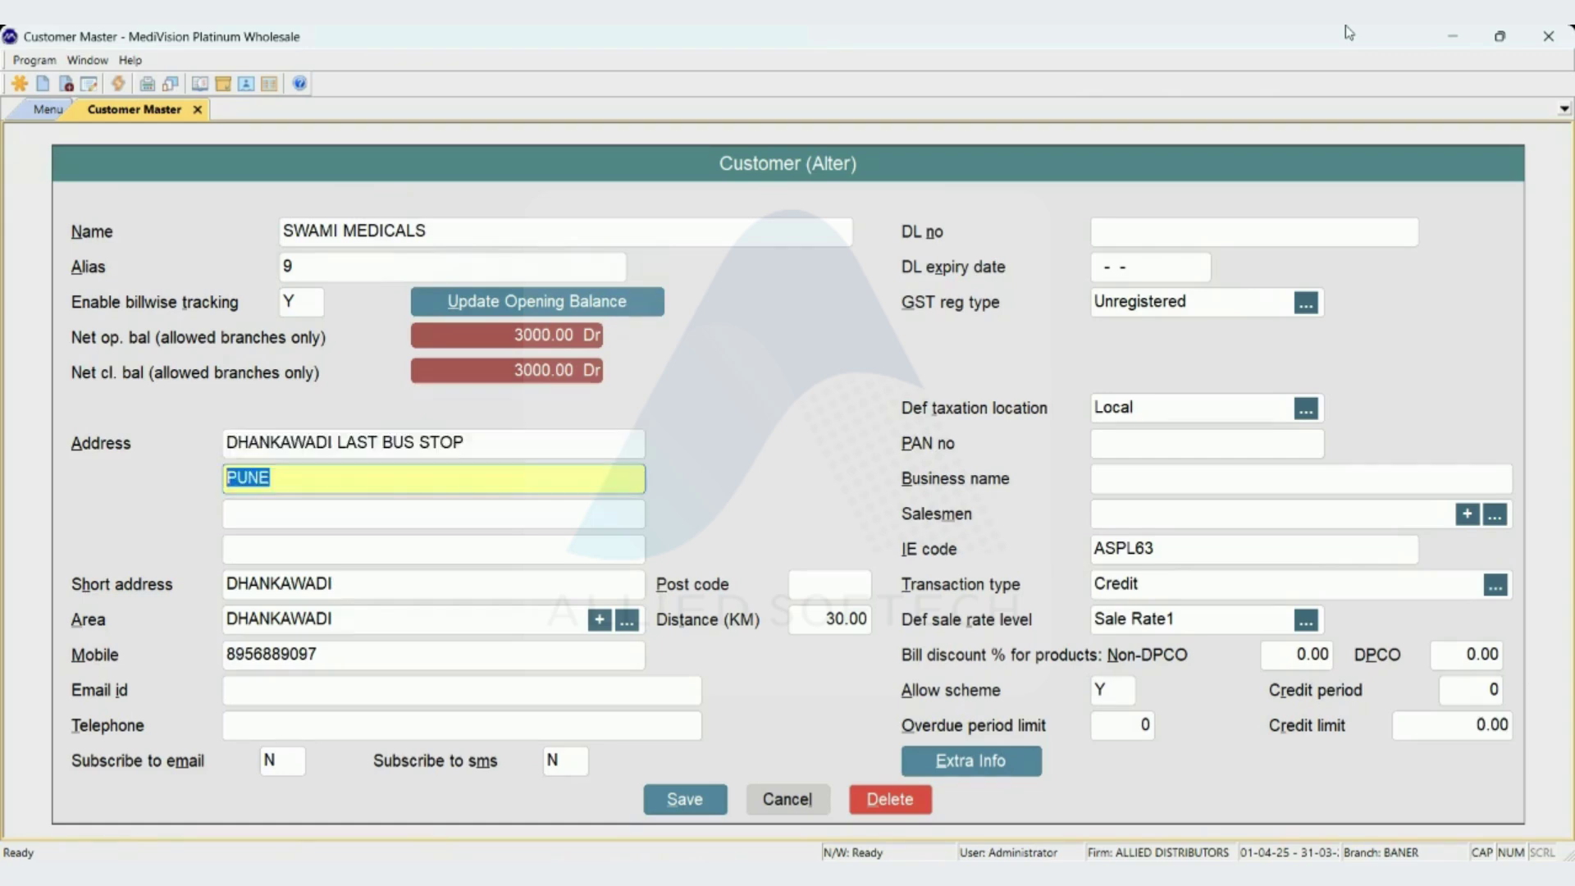
key(Return)
key(Return)
key(Return)
key(Return)
key(Return)
key(Return)
key(Return)
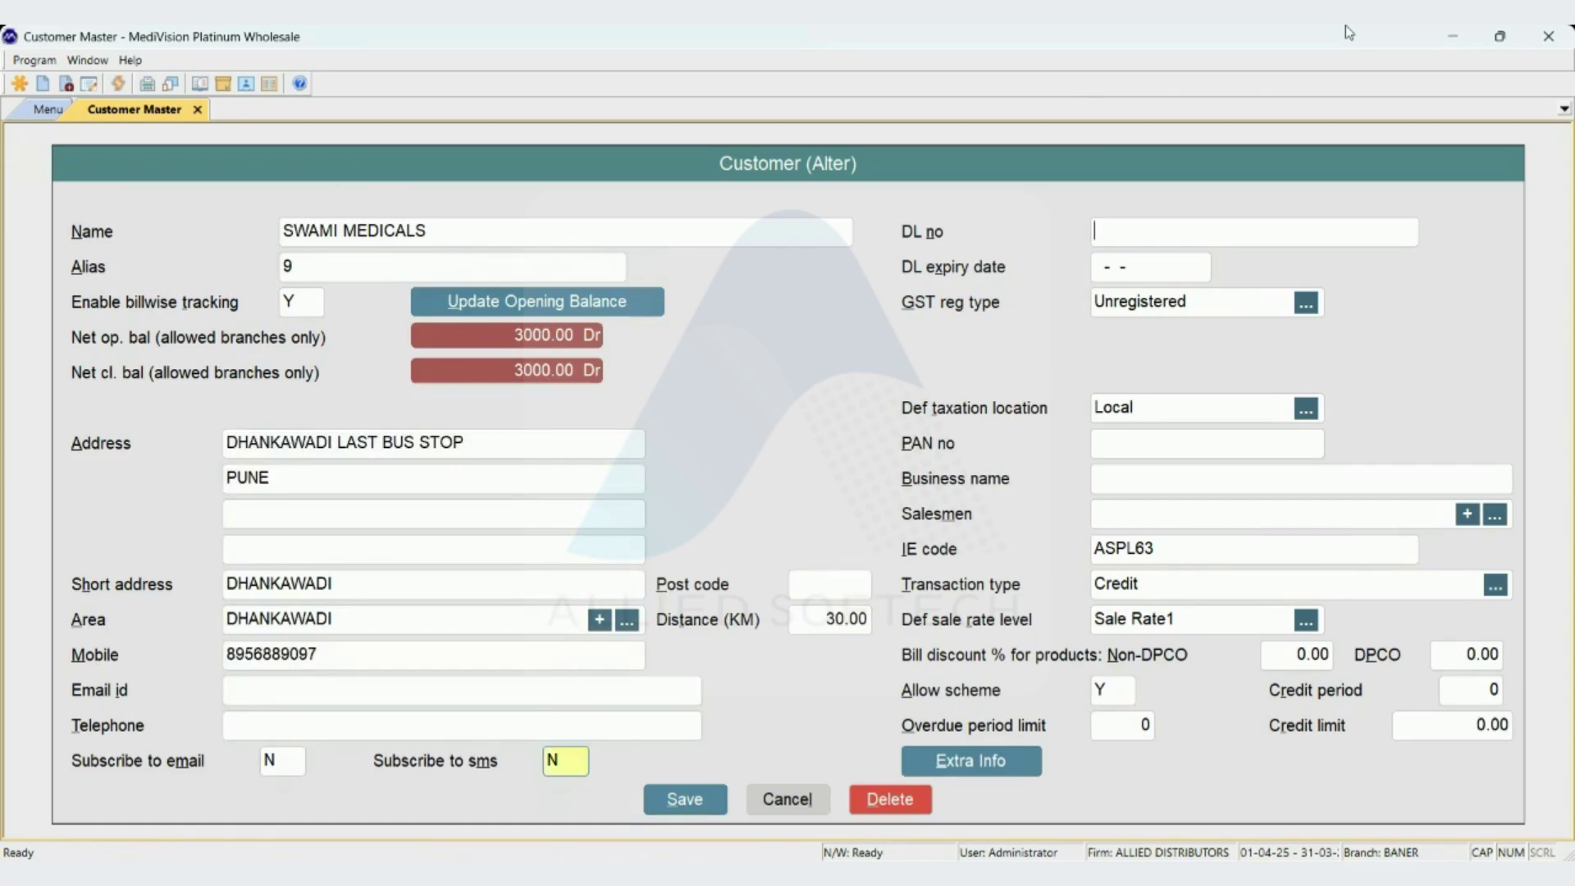
key(Return)
key(Return)
key(Return)
key(Return)
key(Return)
key(Return)
key(Return)
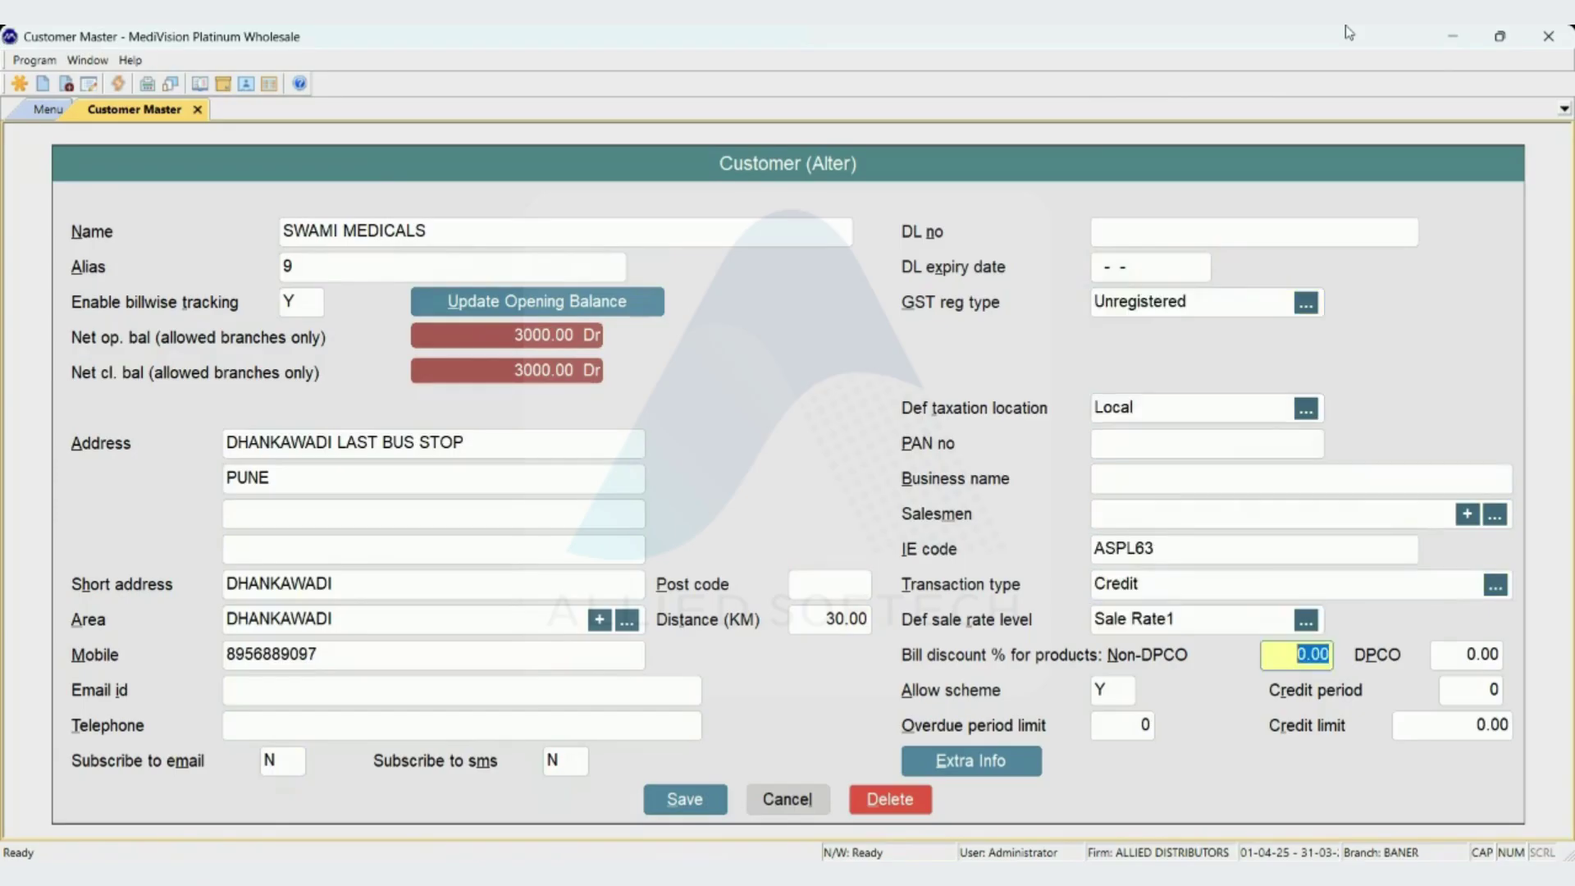
key(Return)
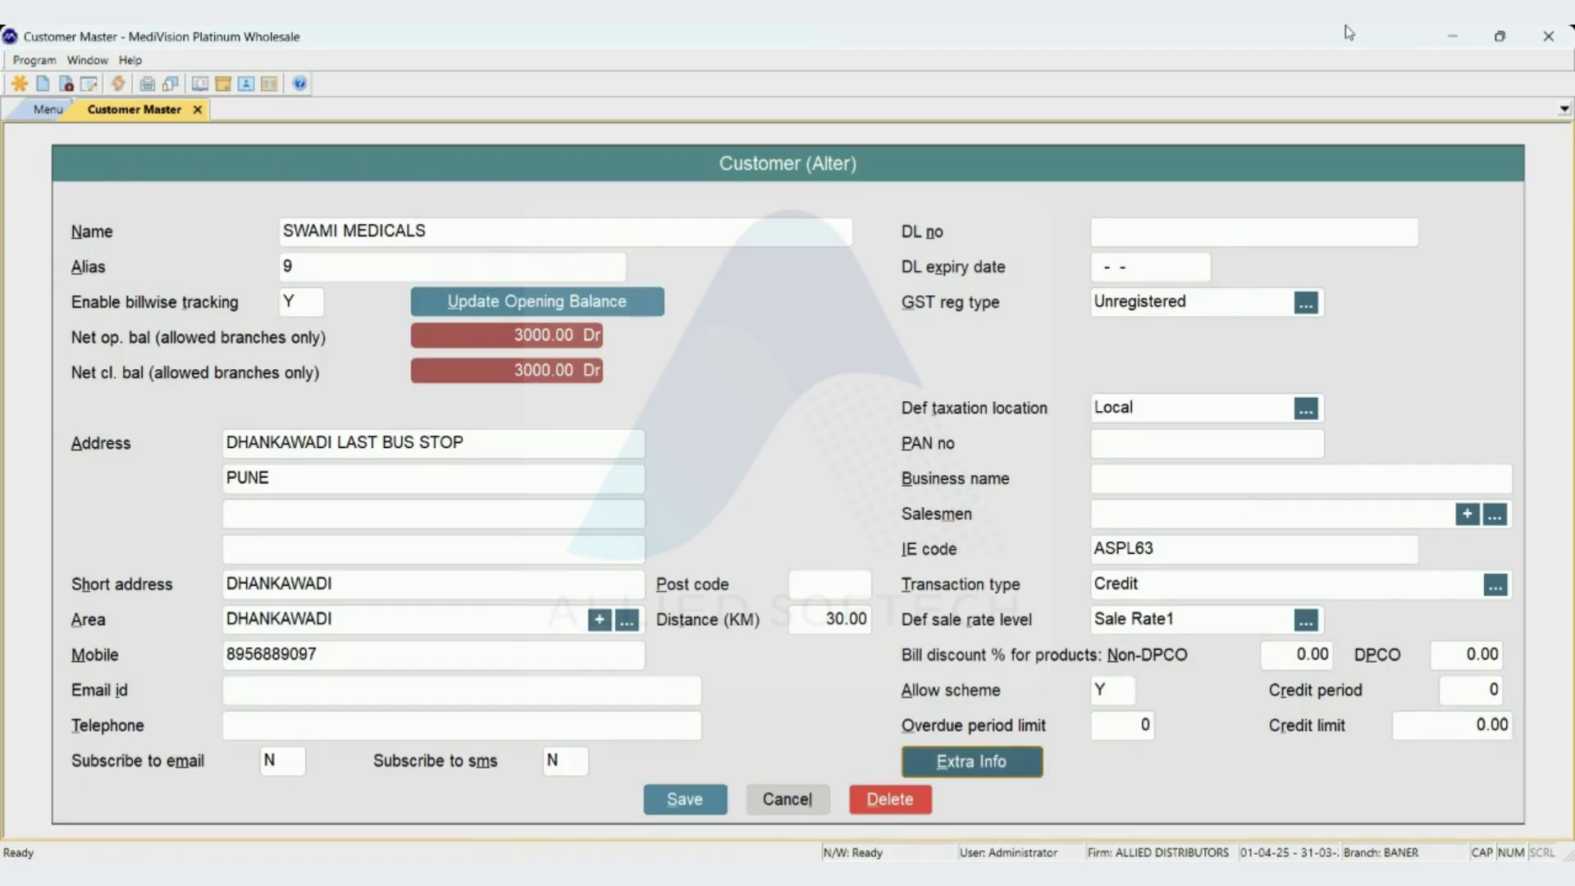
key(Return)
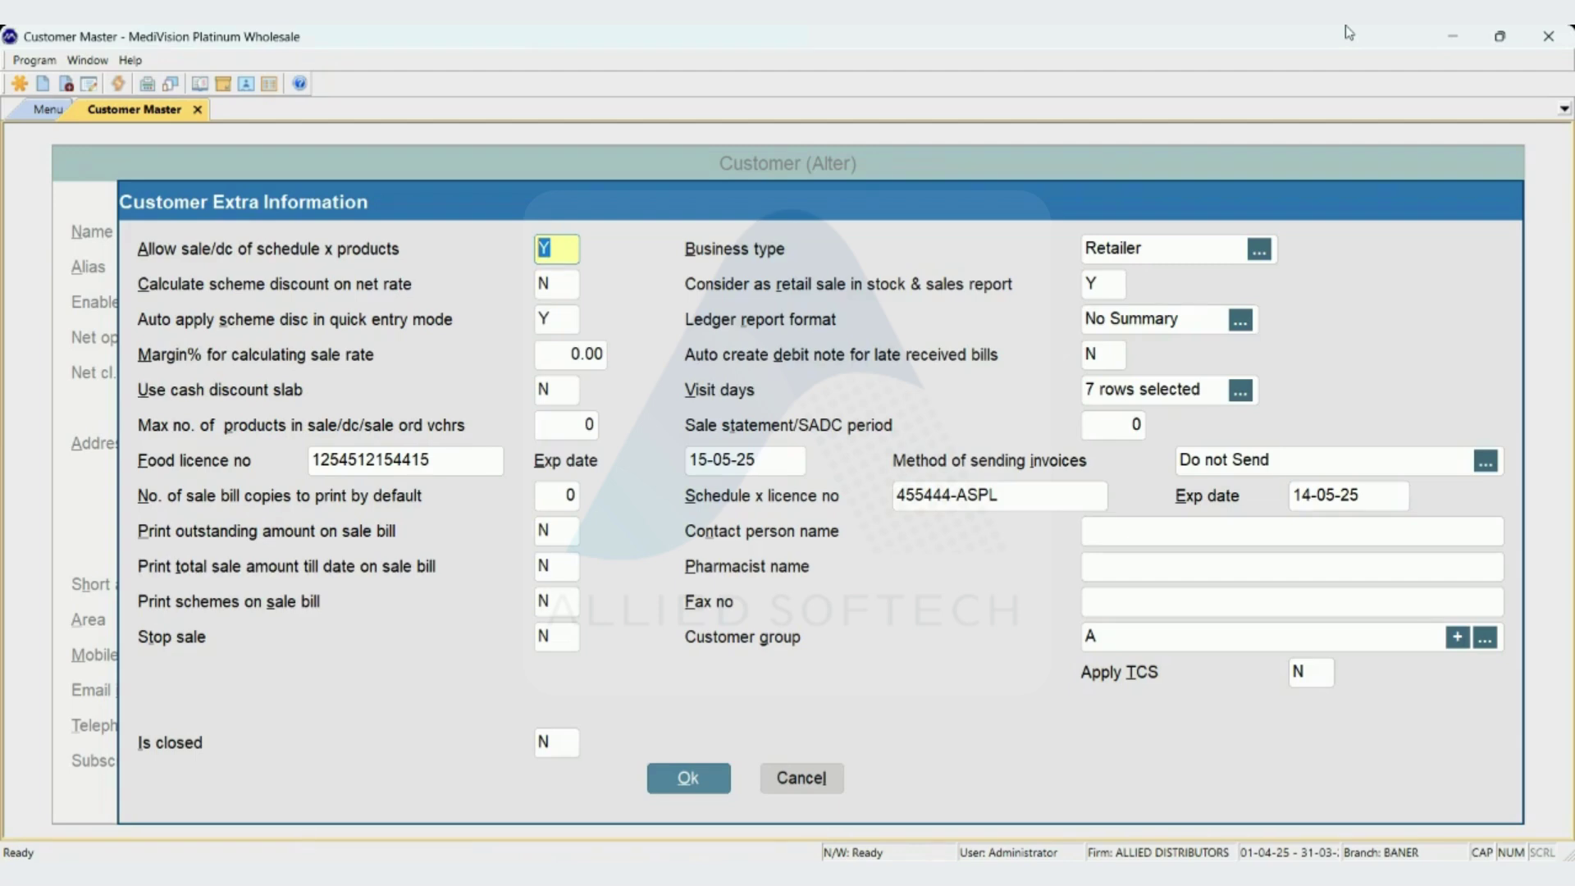
Disallow sale/dc of schedule x products (N) for this customer and accept the extra information.
text(N)
key(Return)
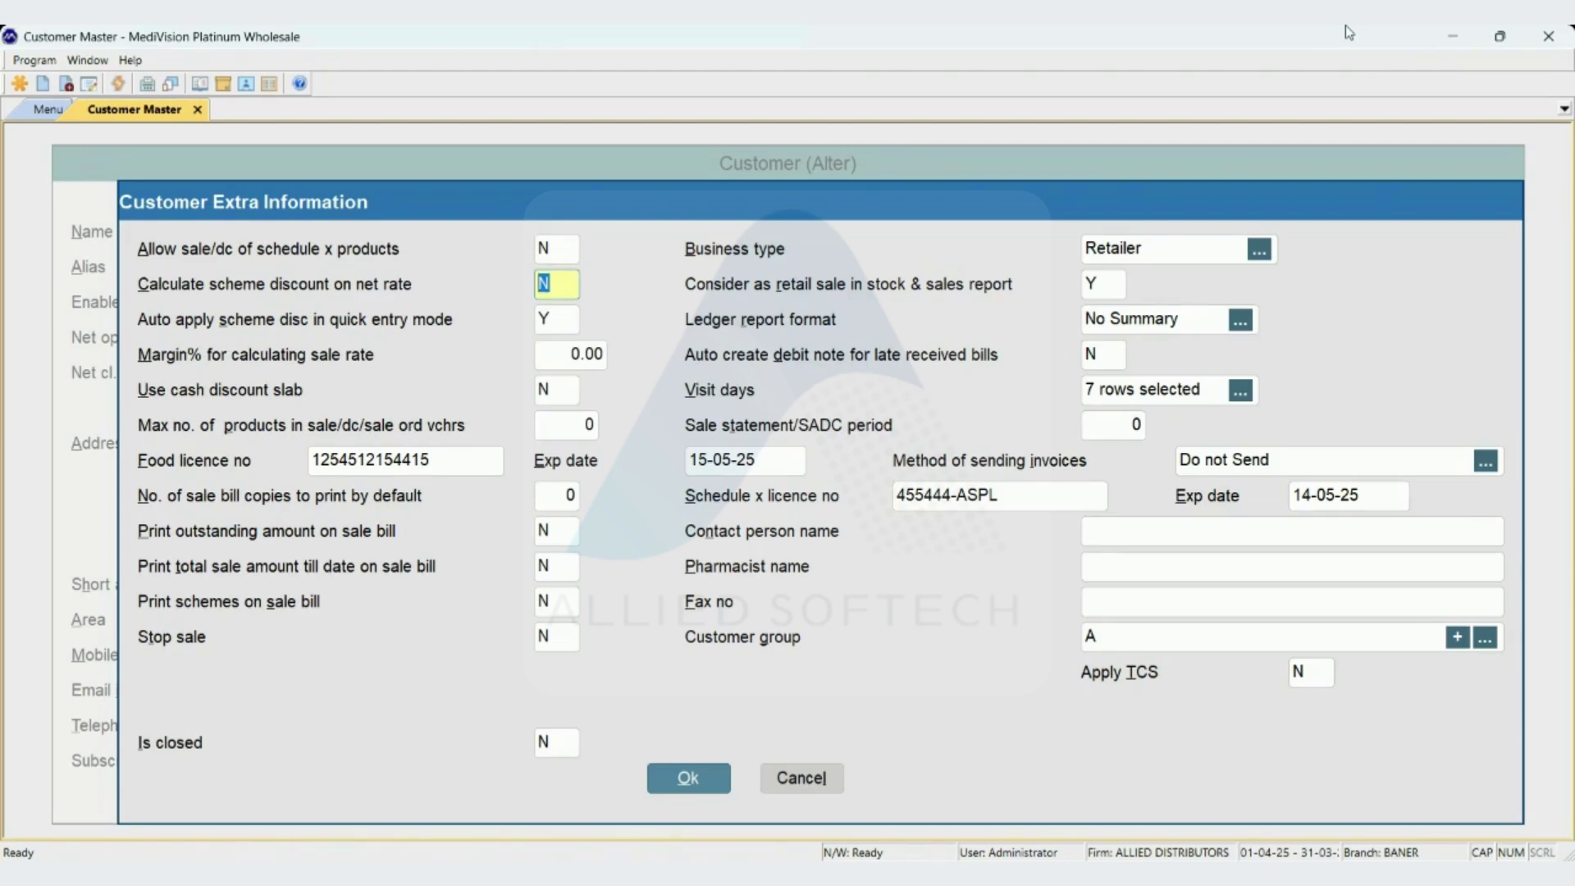
key(alt+o)
key(Return)
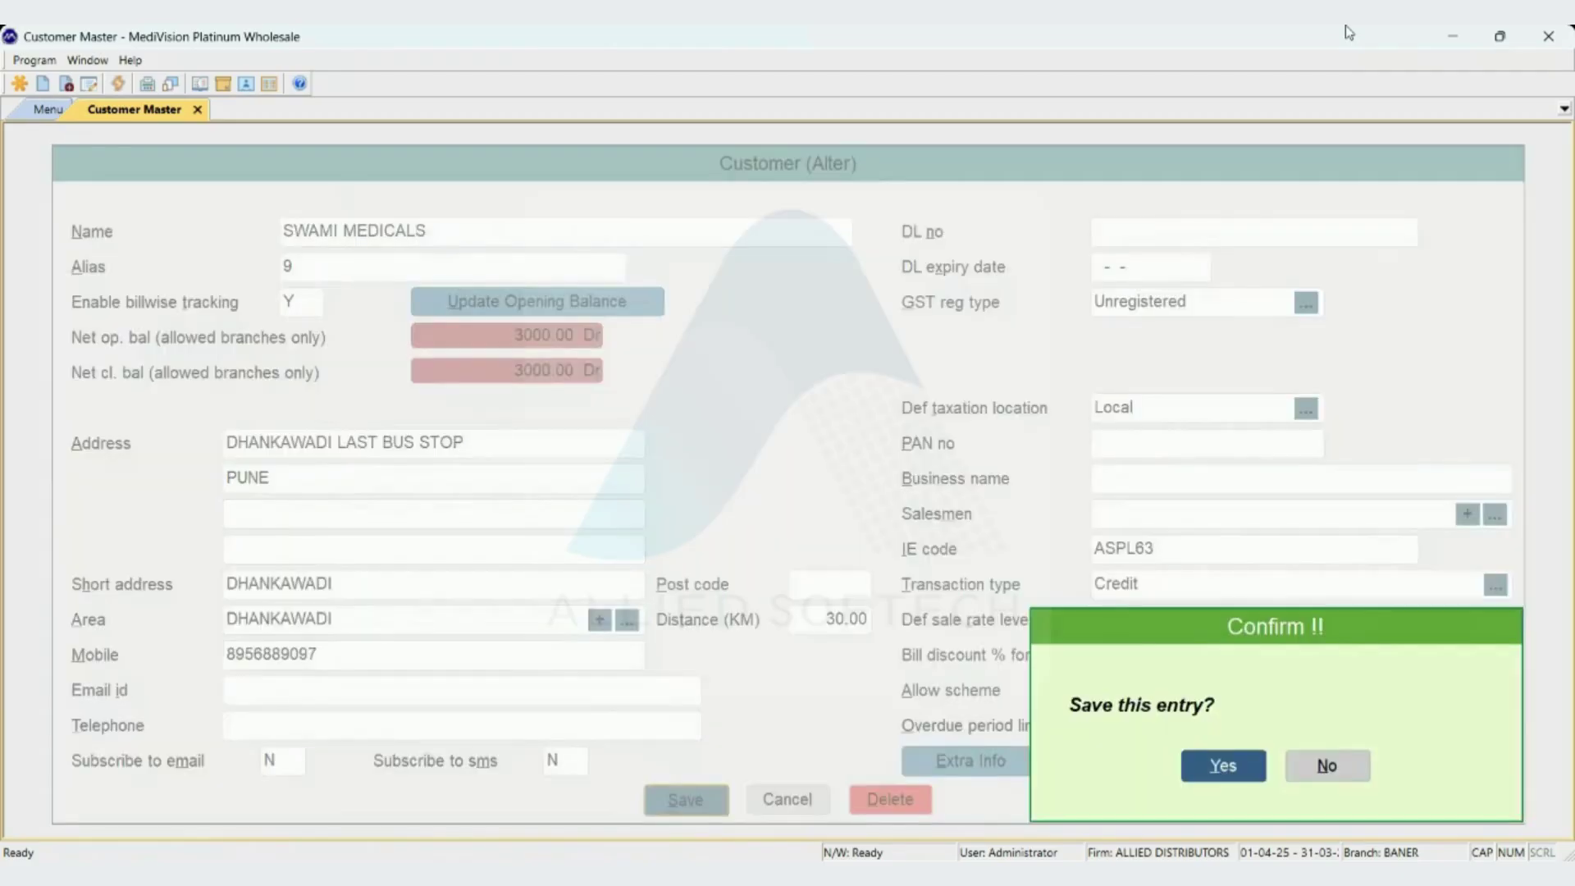
Save the altered customer record and return to the main menu.
key(Return)
key(Return)
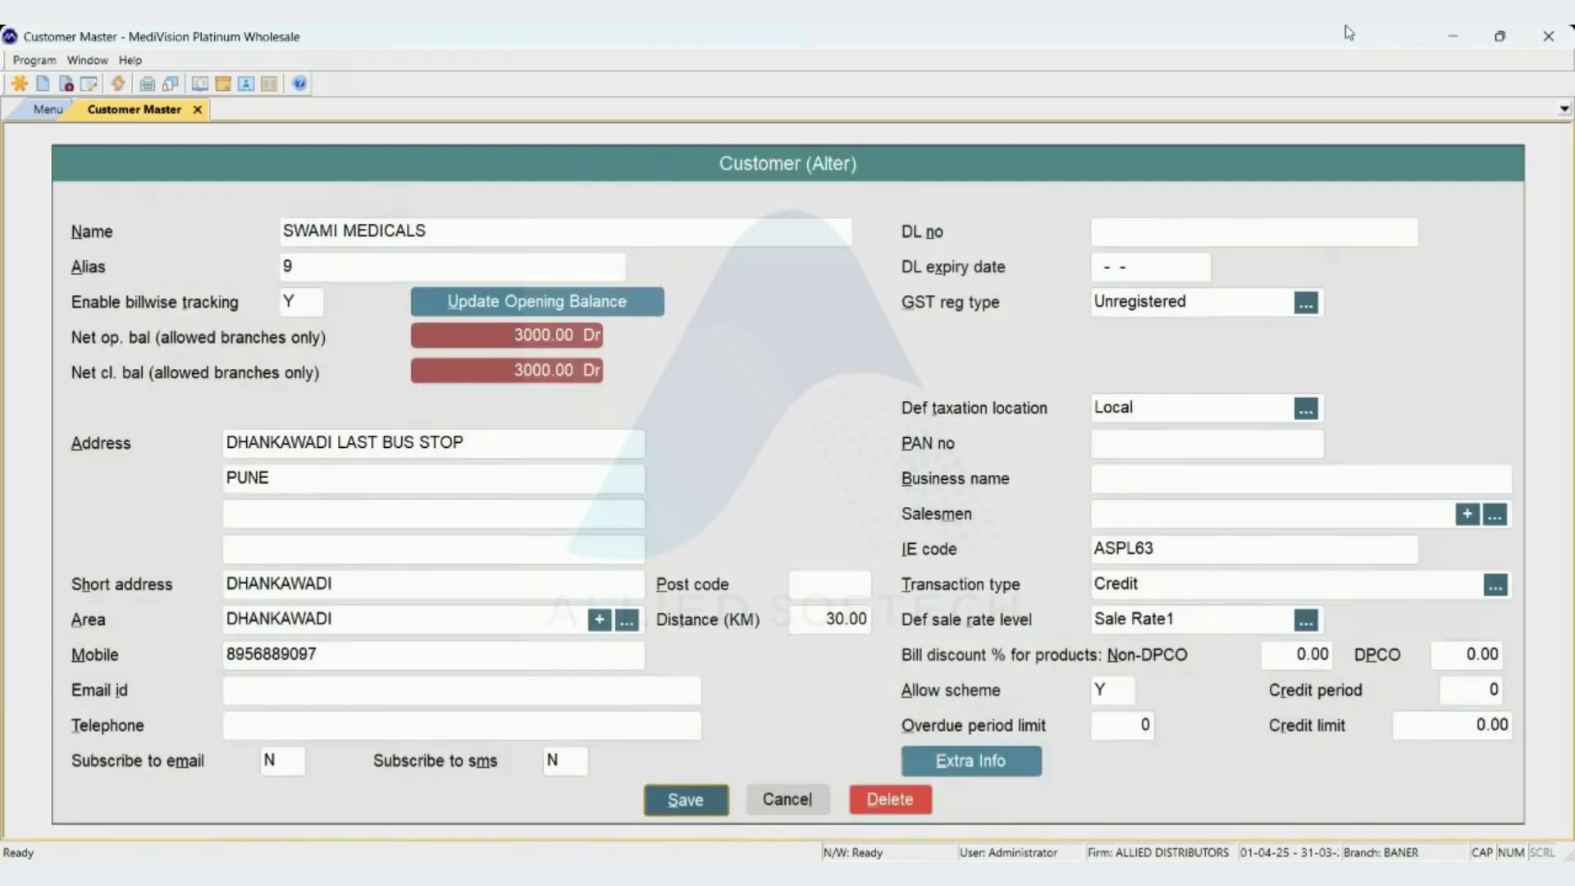
key(Return)
key(Return)
key(Return)
key(Return)
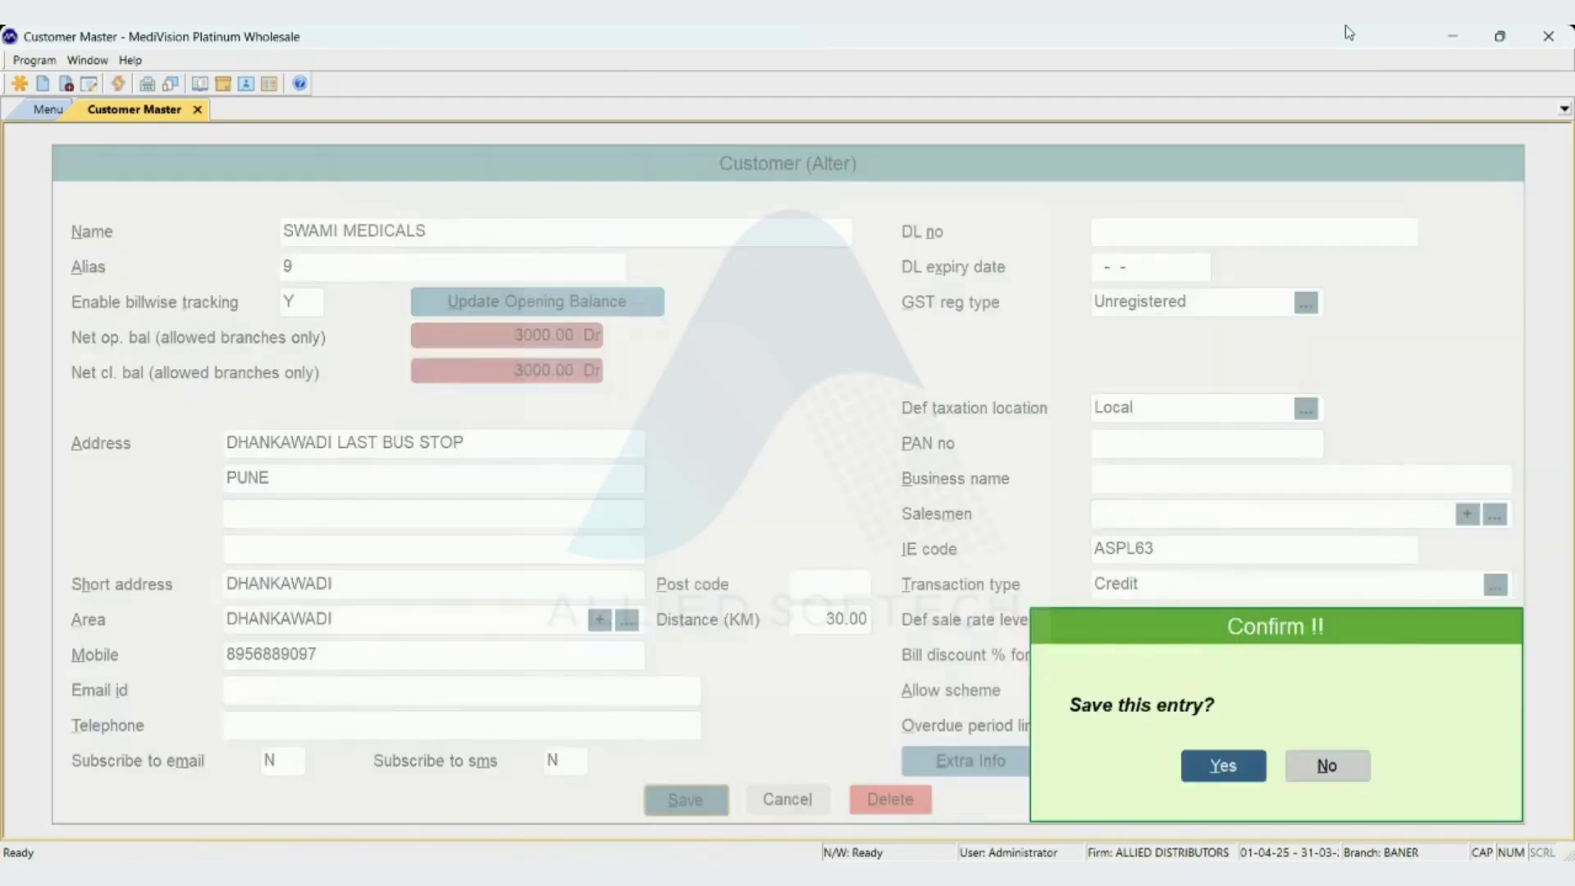
key(Return)
key(Return)
key(Escape)
key(Escape)
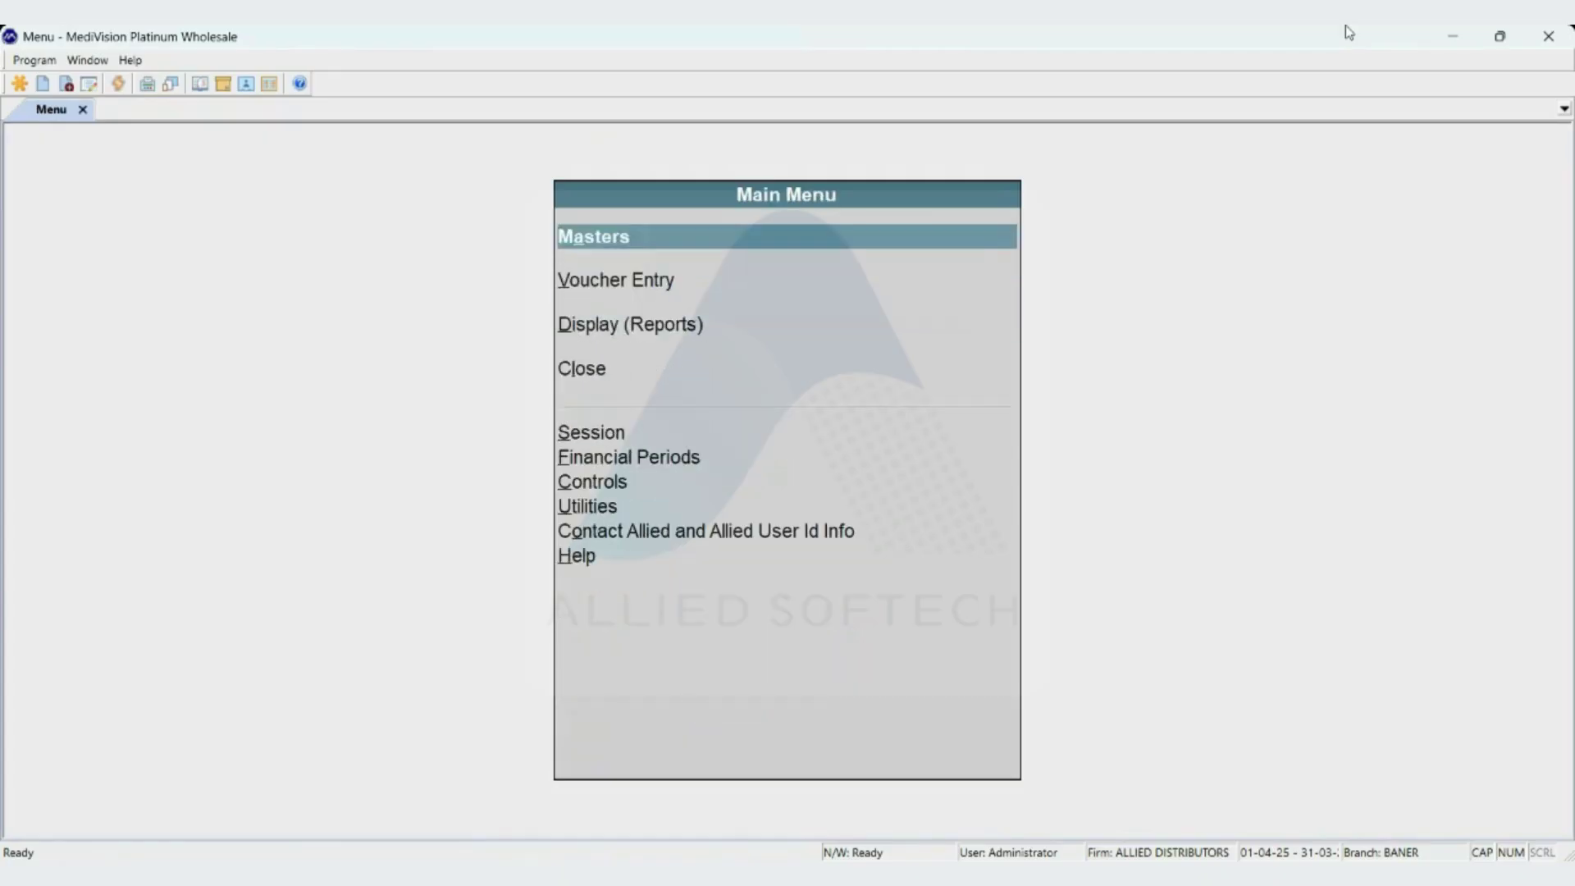
Start a new sale voucher for customer SWAMI MEDICALS with the Credit transaction type and the default header details.
key(v)
key(F8)
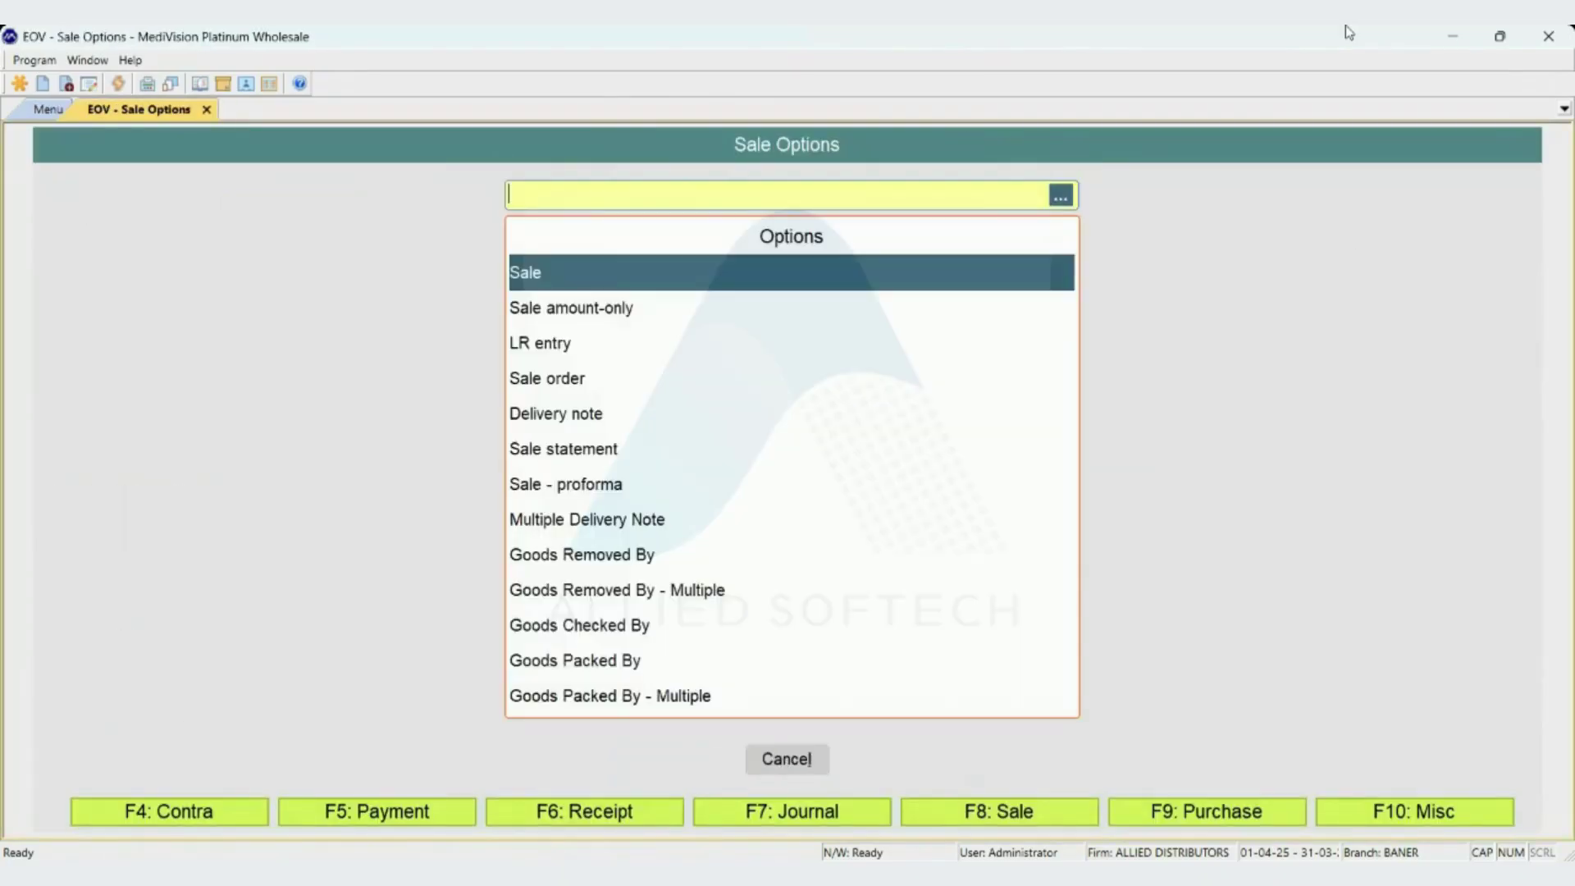
key(Return)
text(SWA)
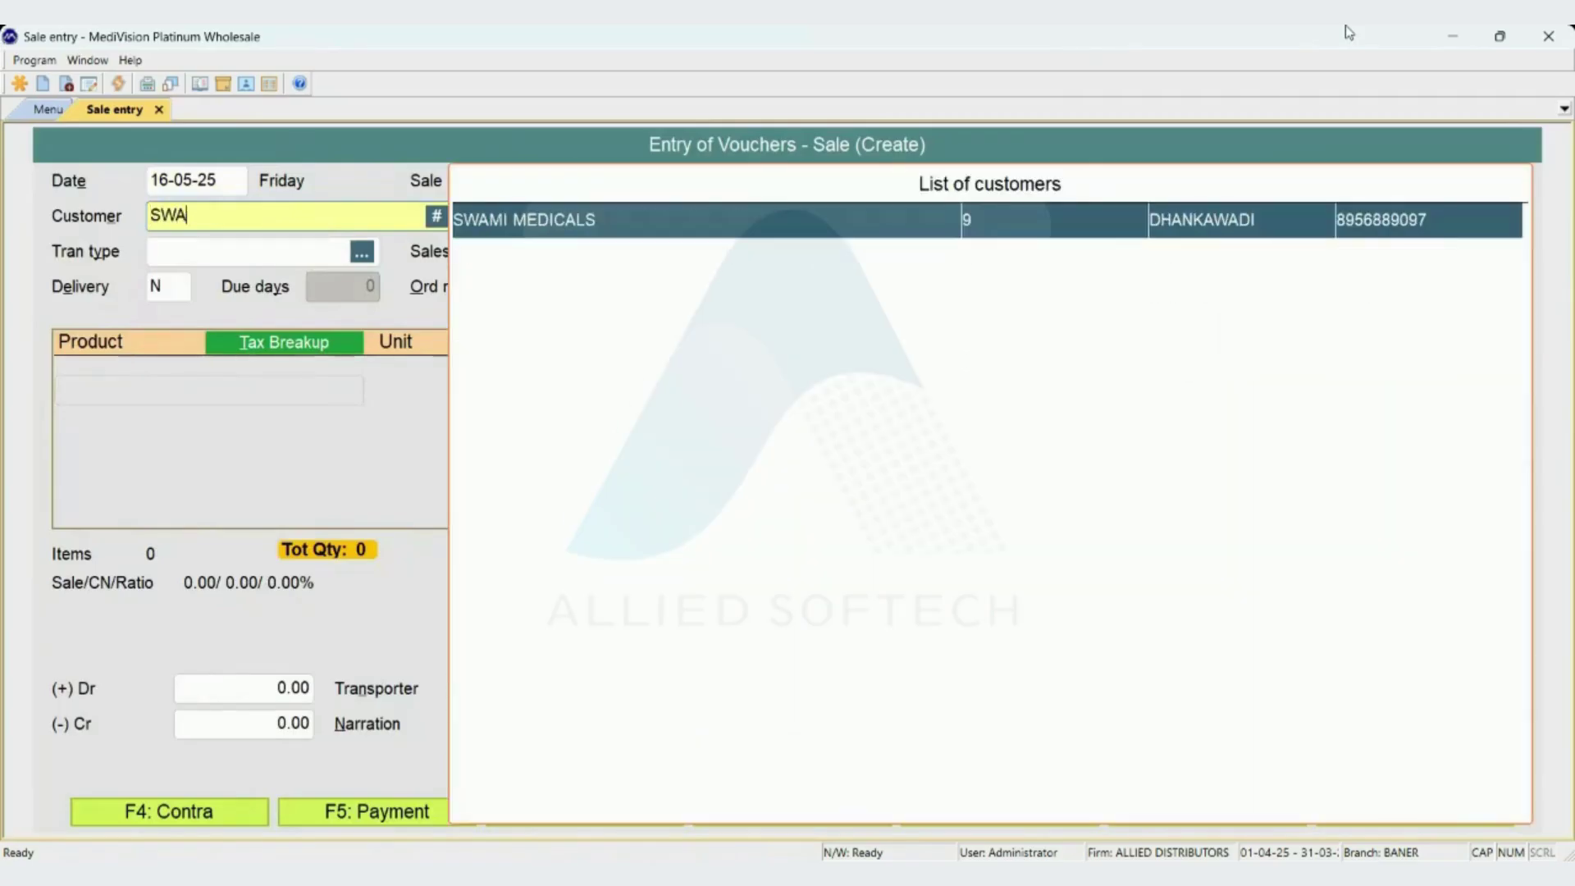
text(MI)
key(Return)
key(Return)
key(Return)
key(Return)
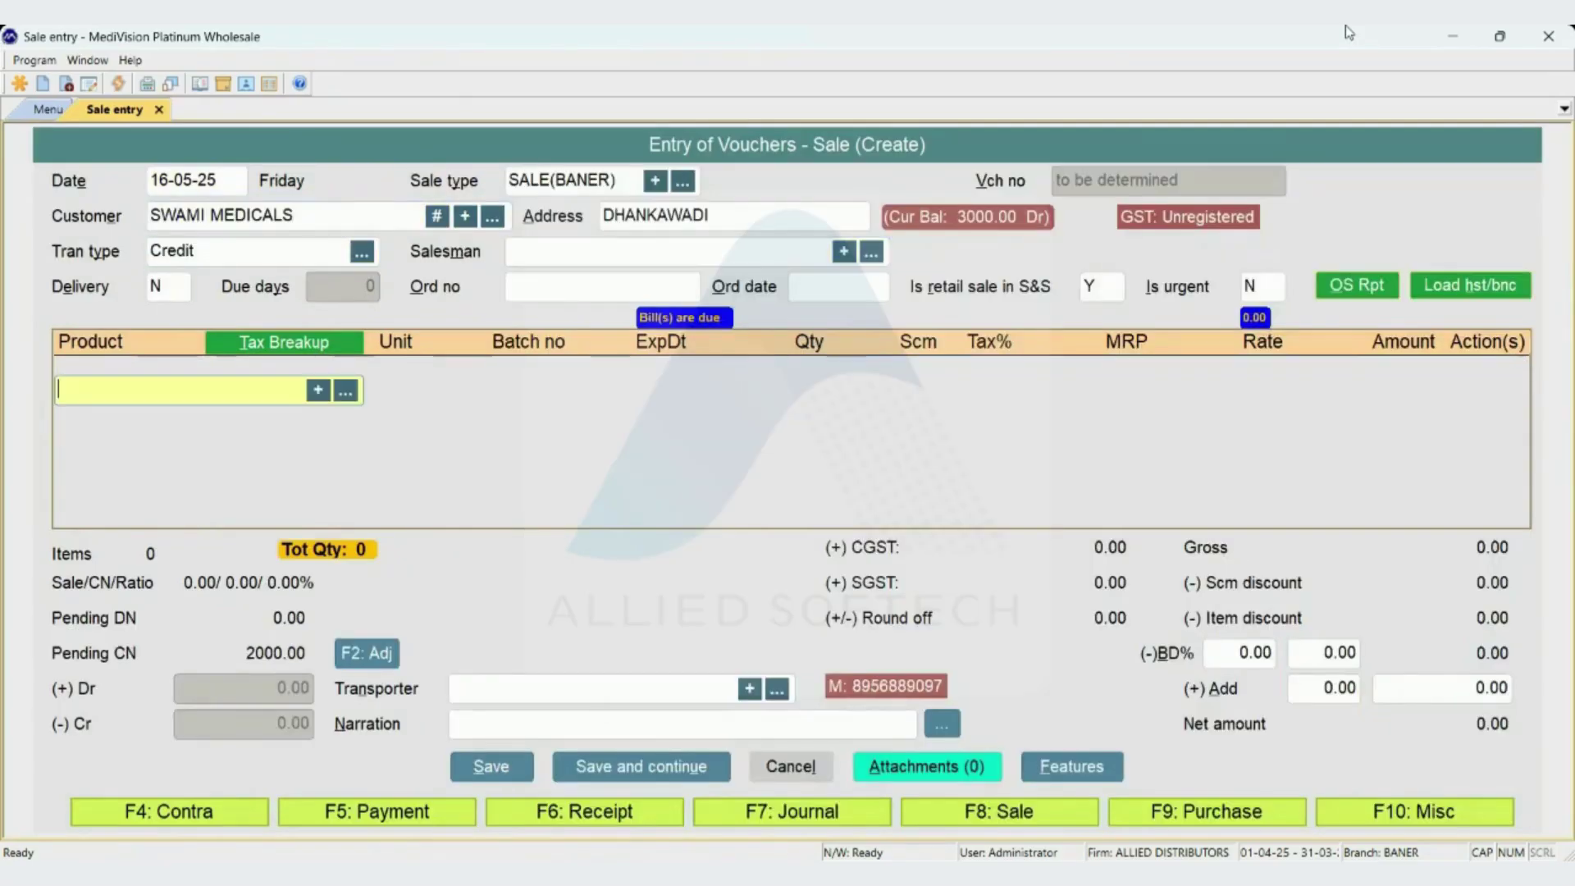
Try to add the schedule X product CIPLOX 500 to the sale, and discard the voucher.
text(CIPLOX)
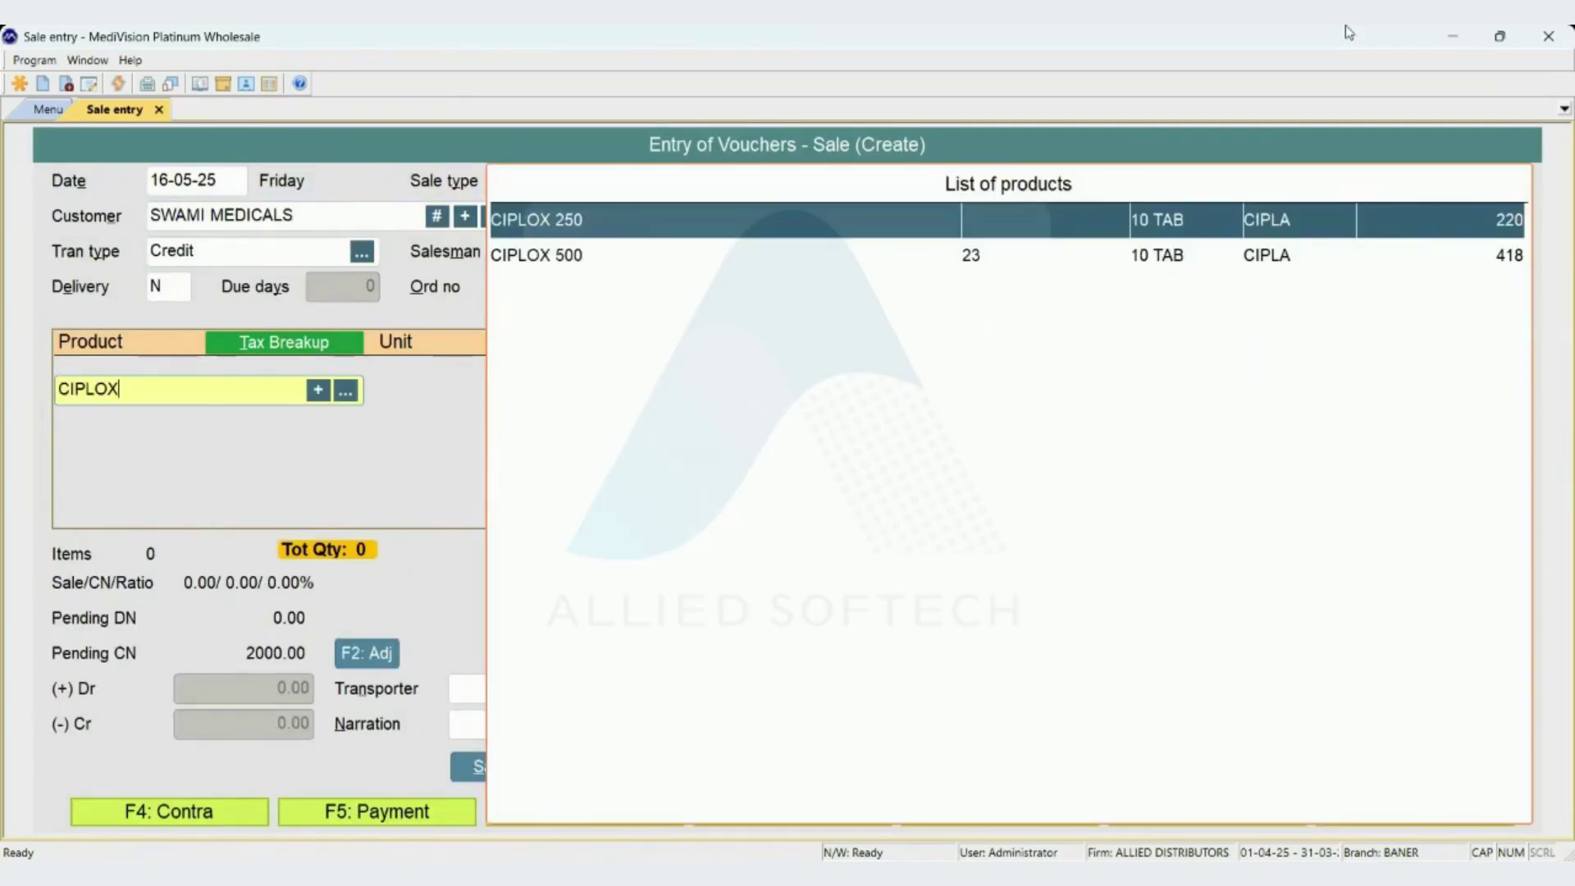
key(Down)
key(Return)
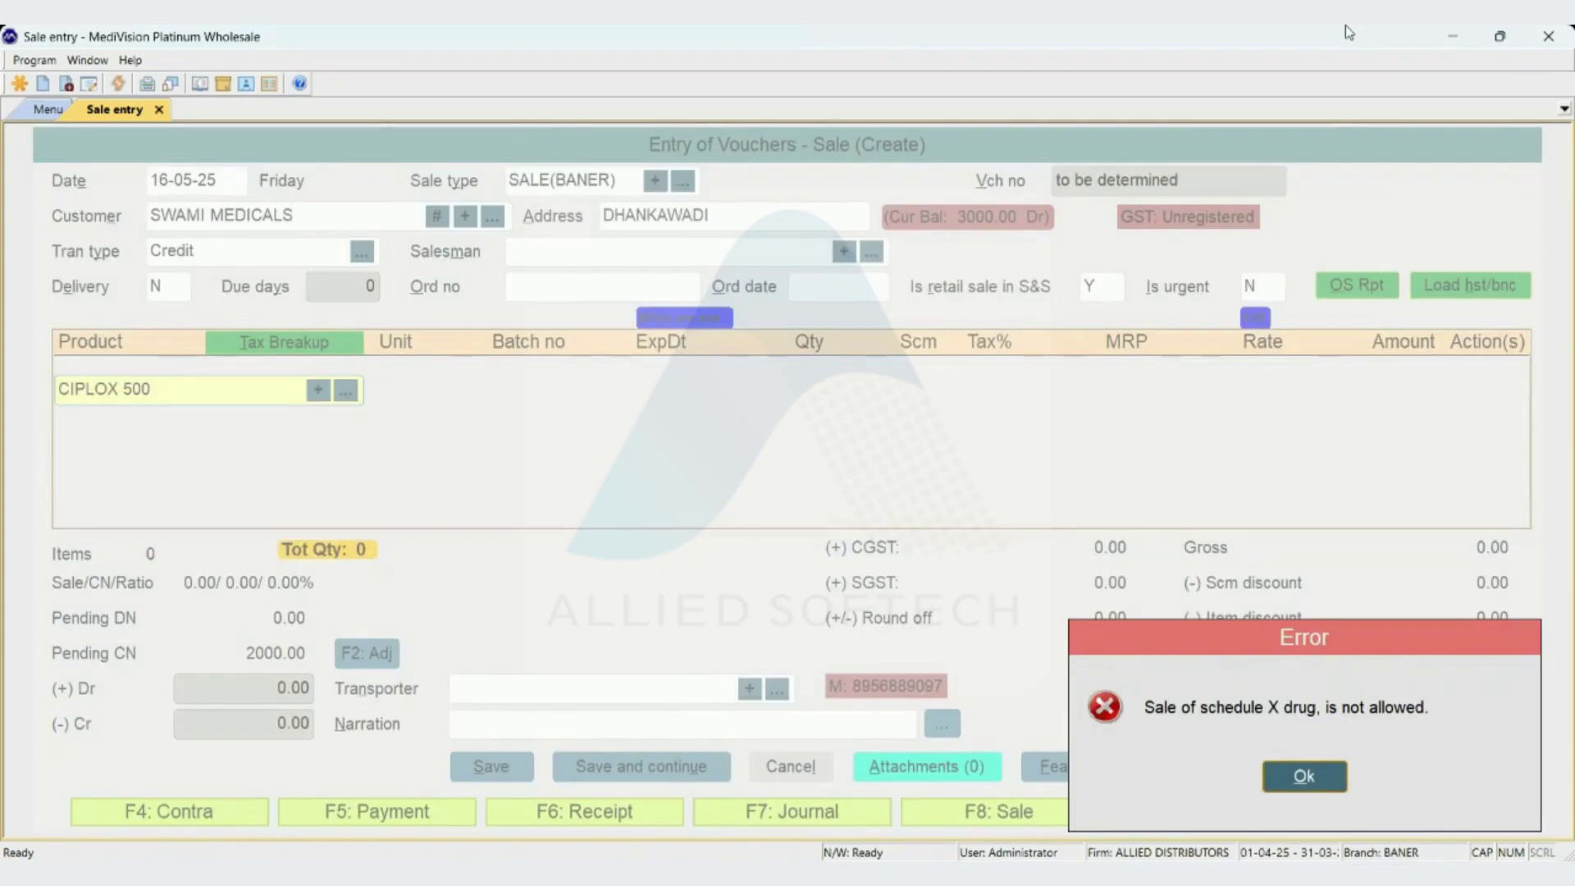
key(Return)
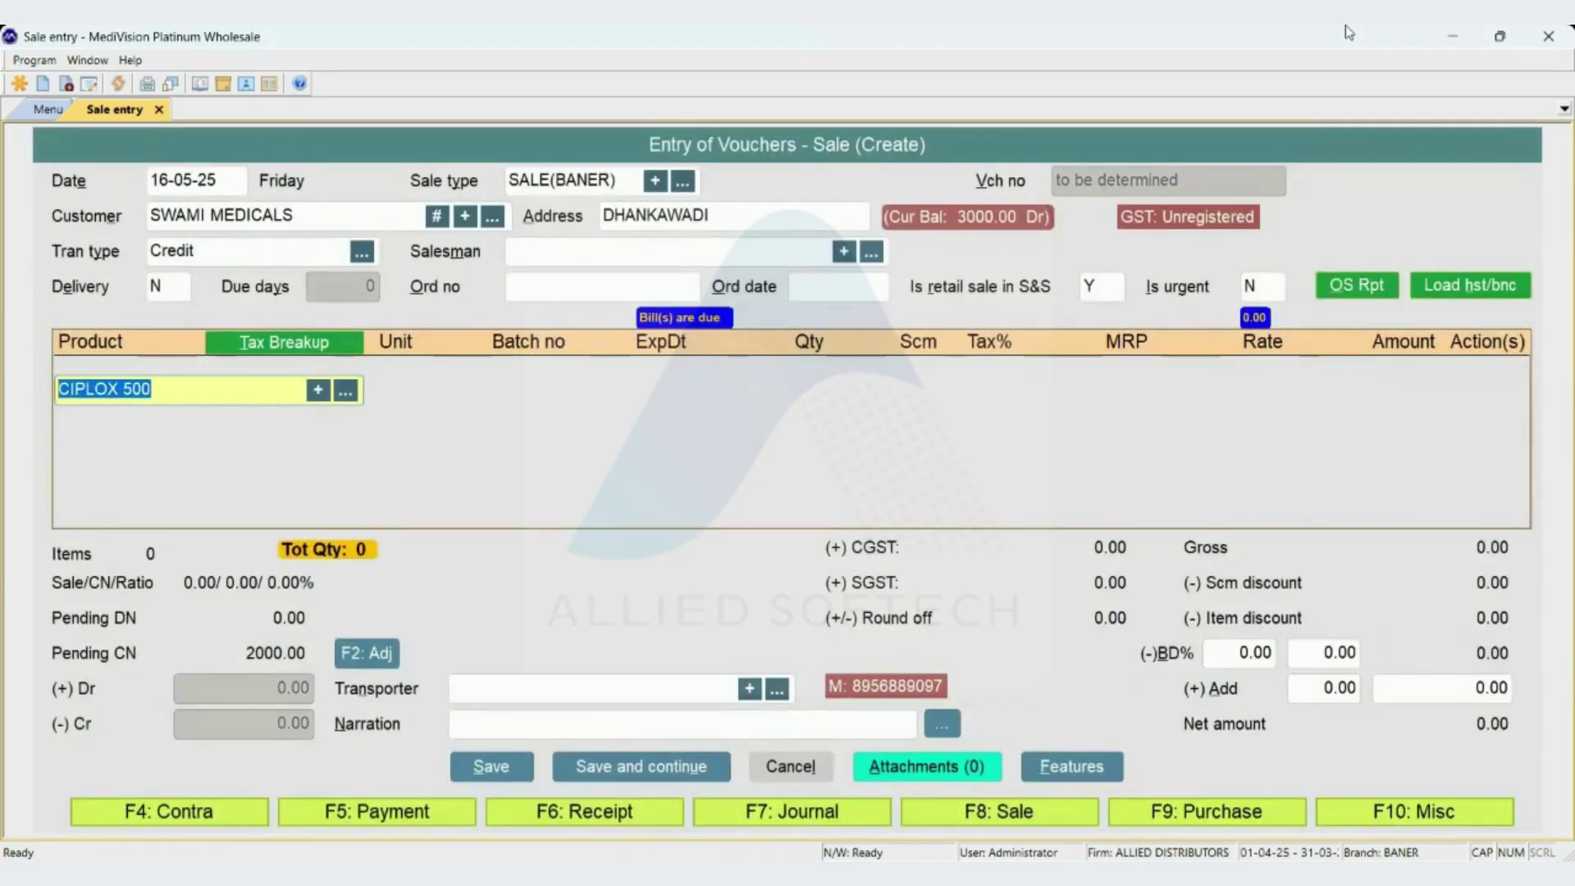
key(Escape)
key(Return)
Open the customer record of SWAMI MEDICALS for alteration again from the masters.
key(m)
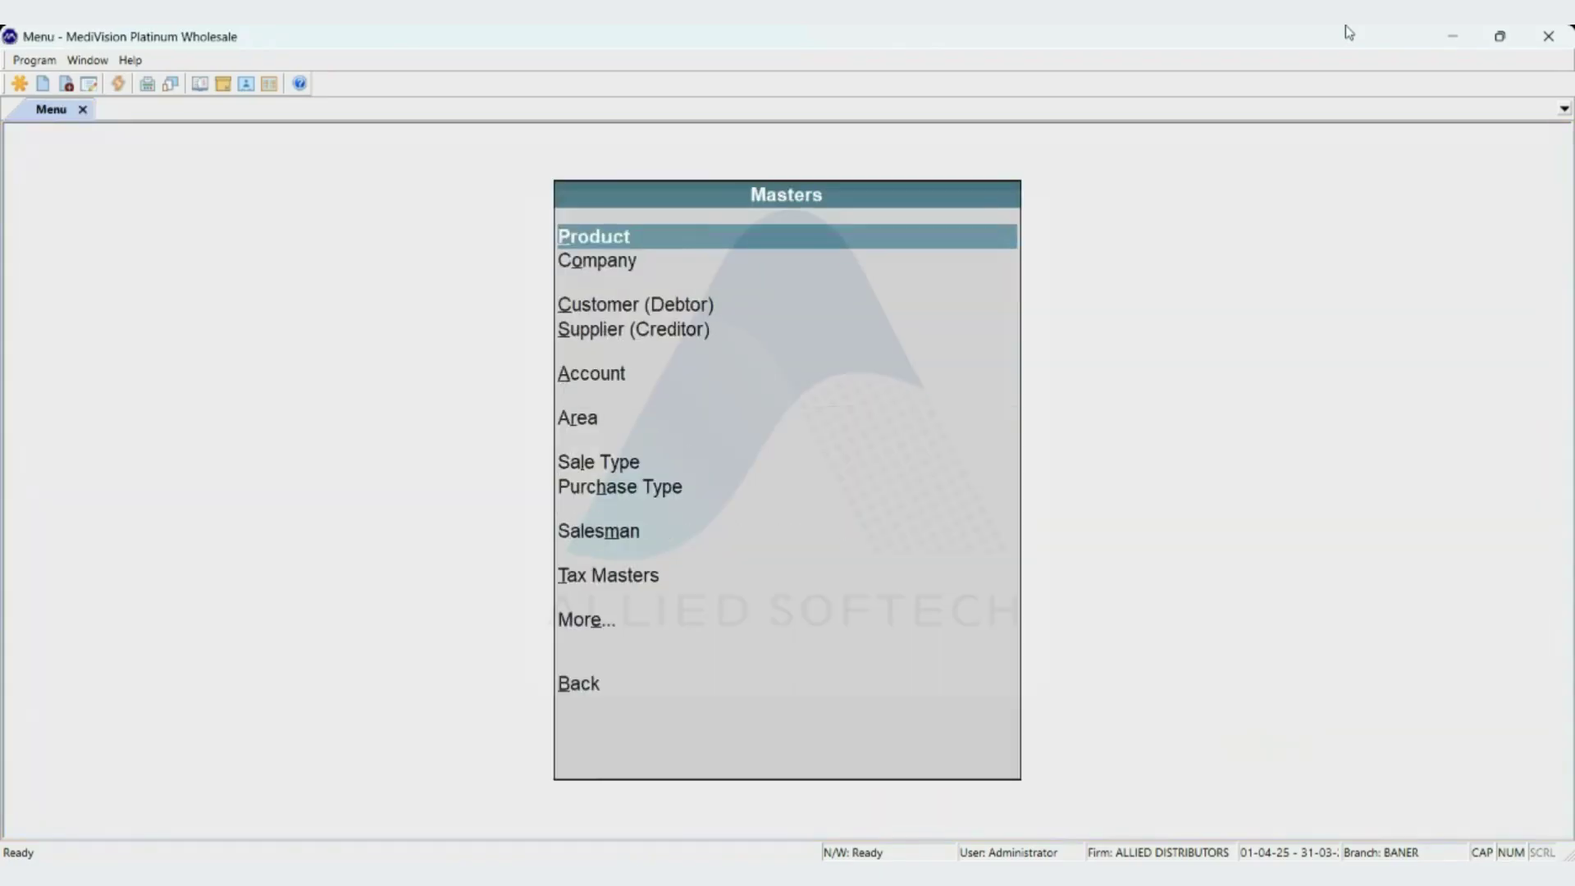
key(c)
key(Return)
text(SWAMI MEDICALS)
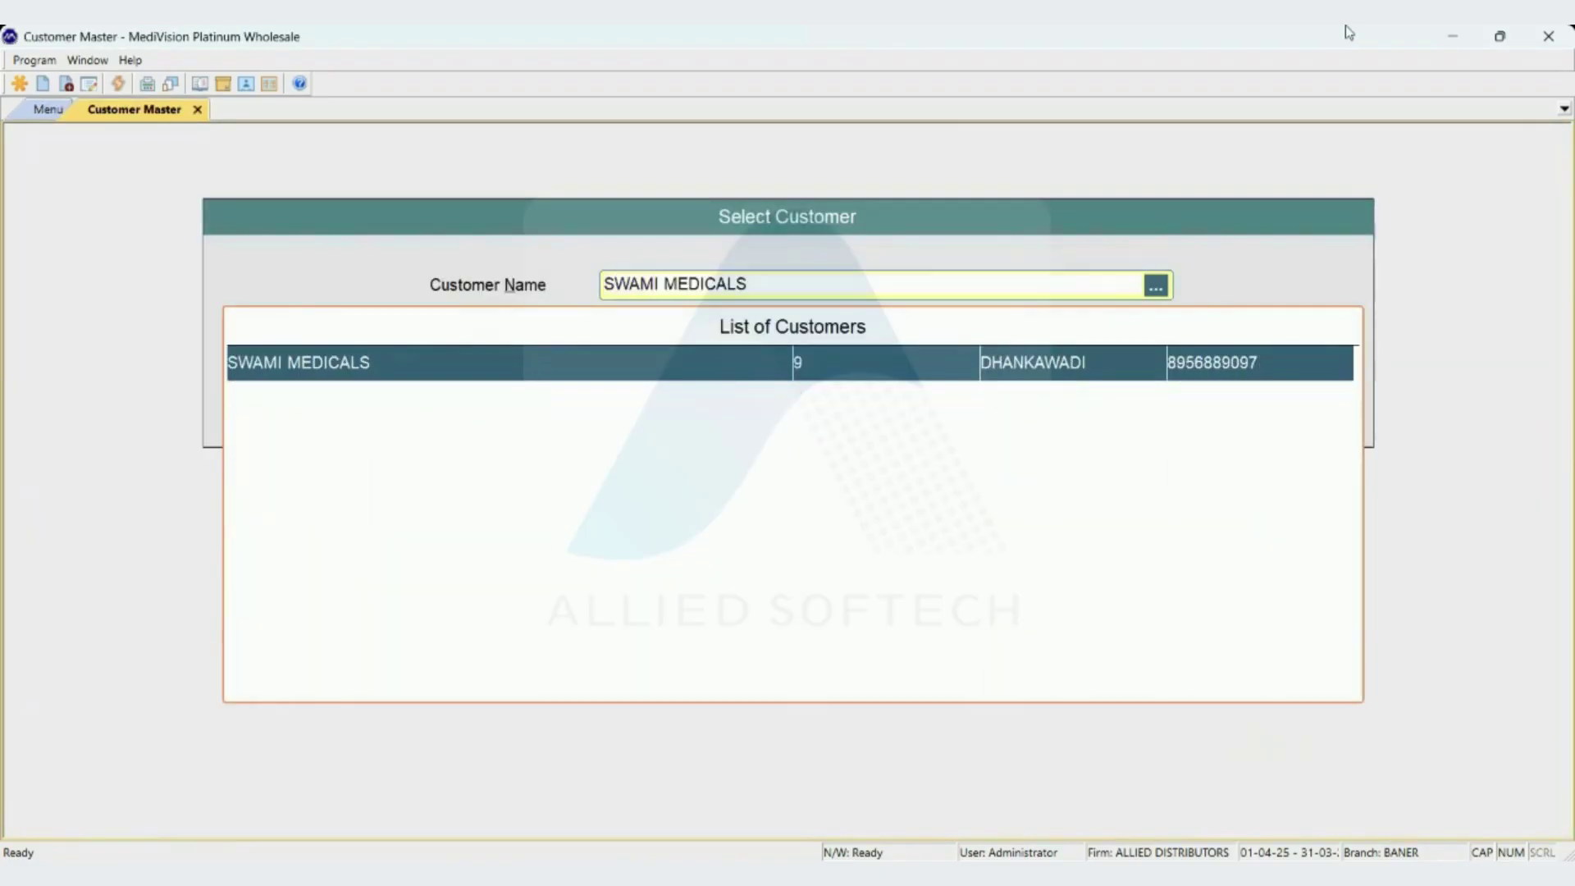
key(Return)
key(Return)
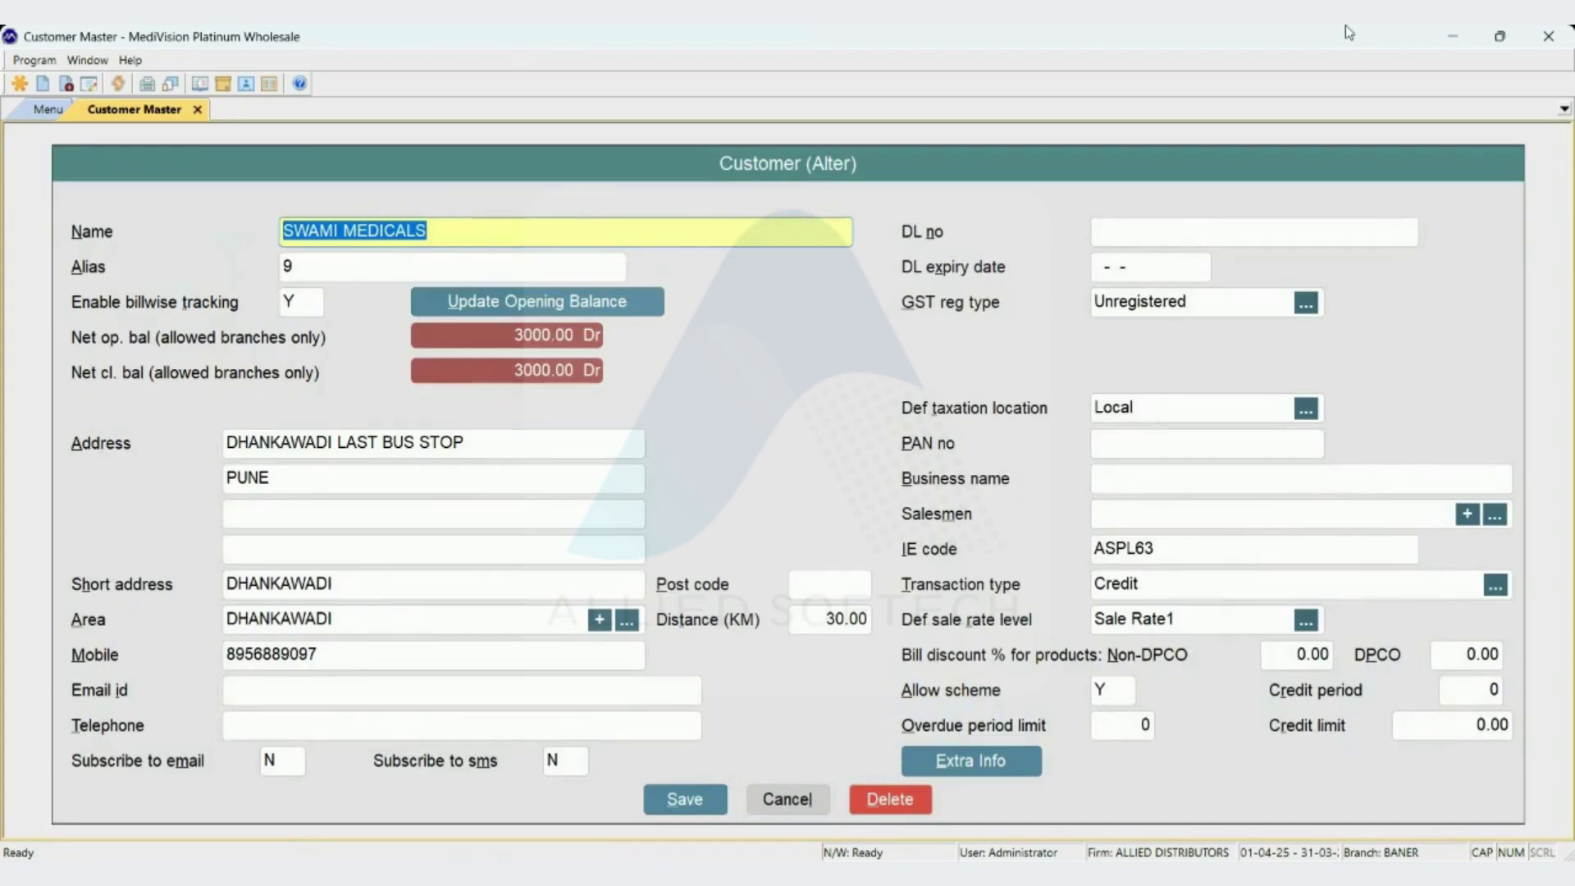
In the customer's extra information, set scheme discount calculation on net rate to Y and accept the details.
key(alt+e)
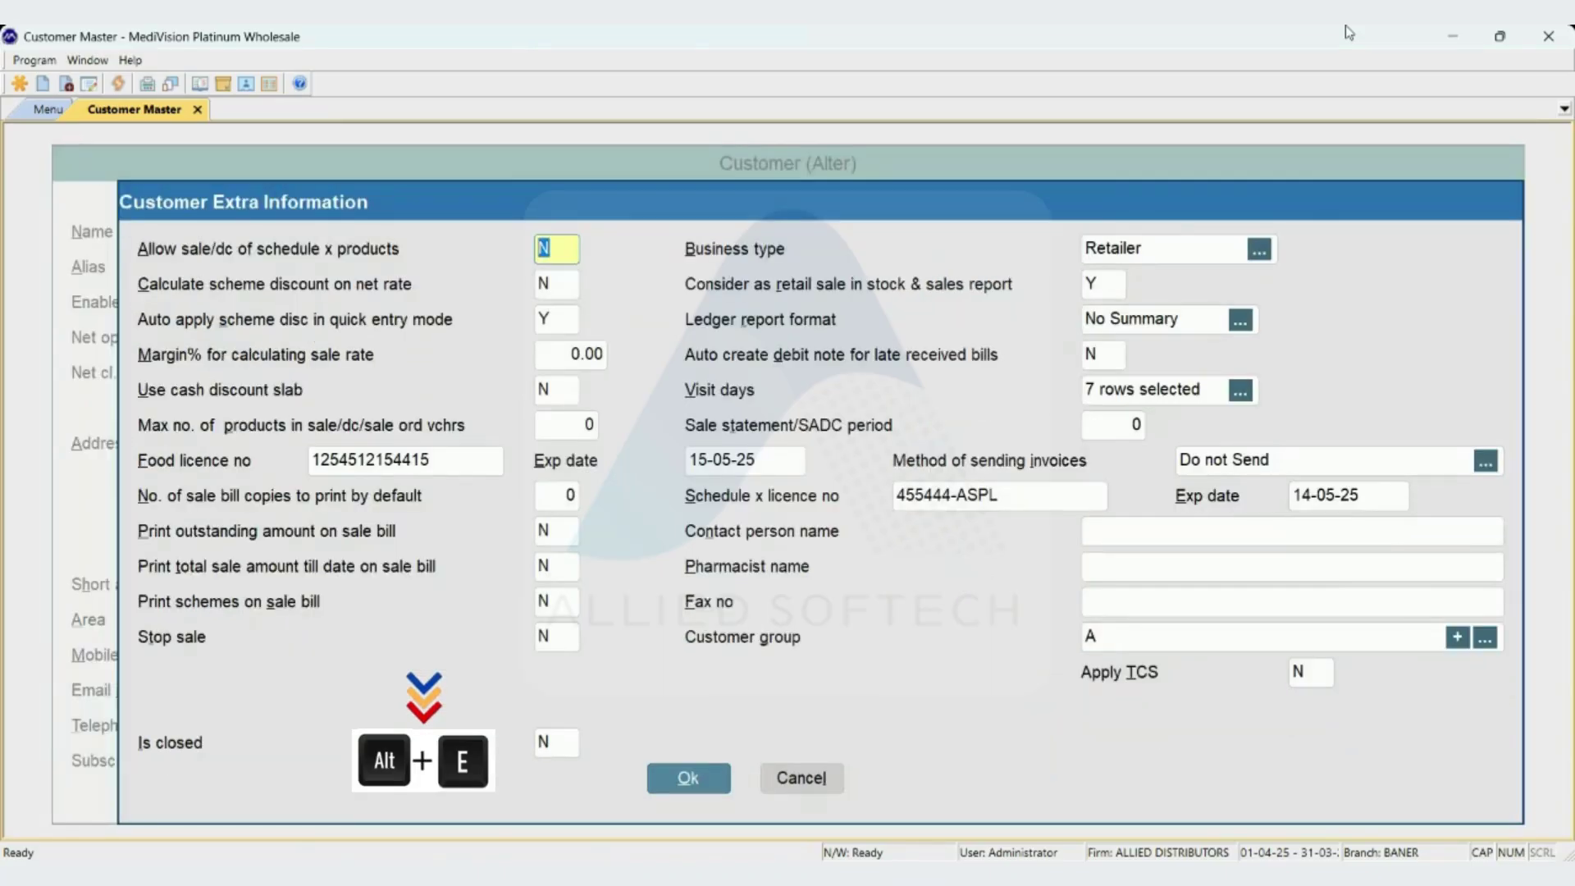
key(Return)
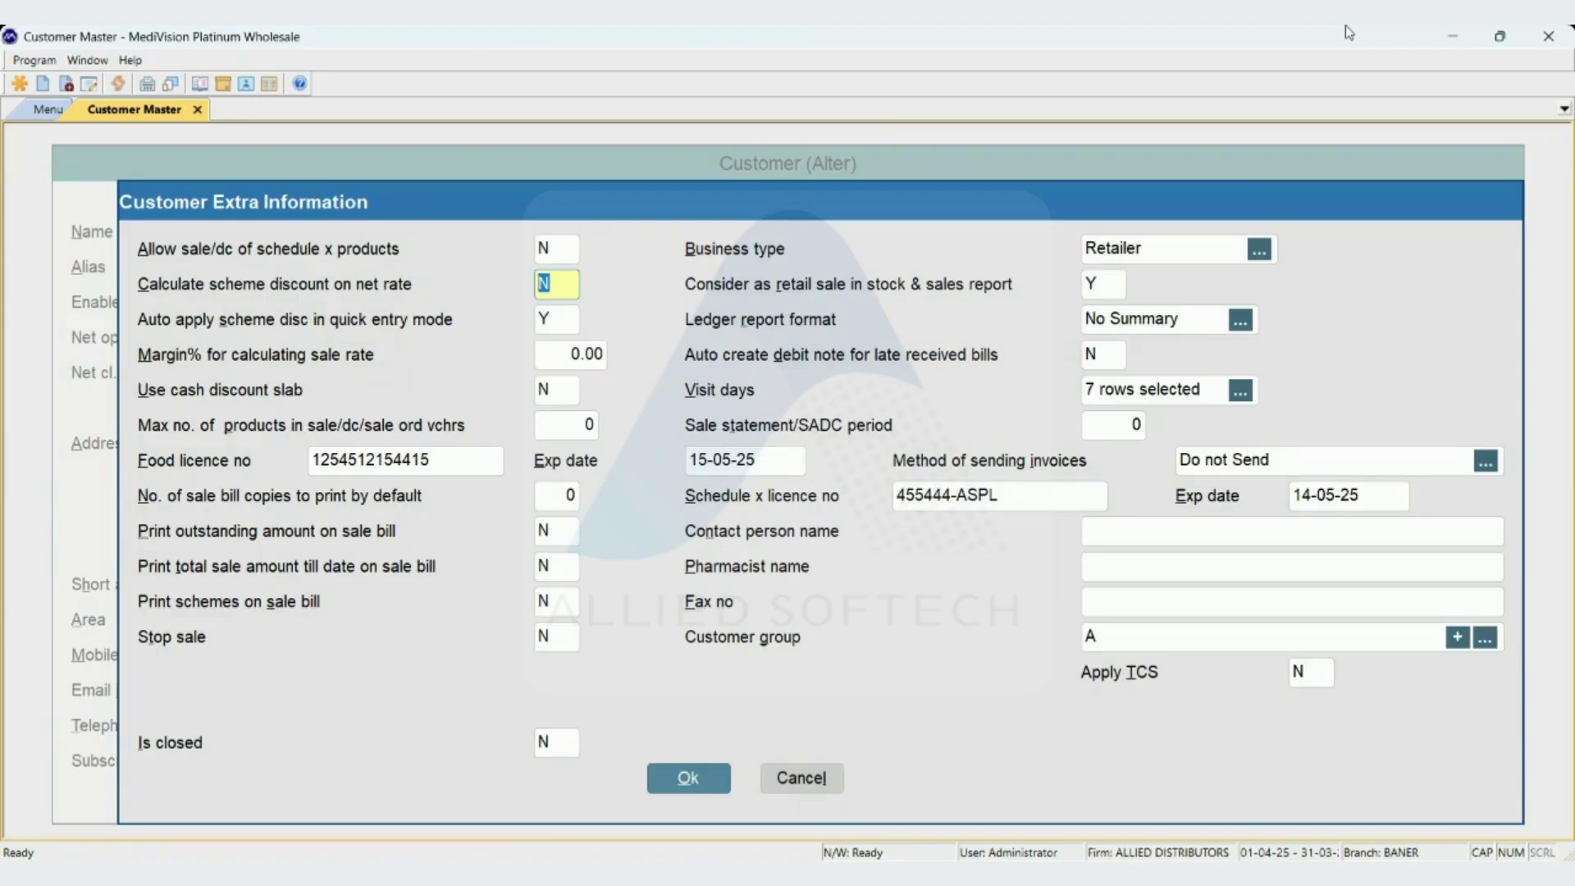
text(Y)
key(alt+o)
key(Return)
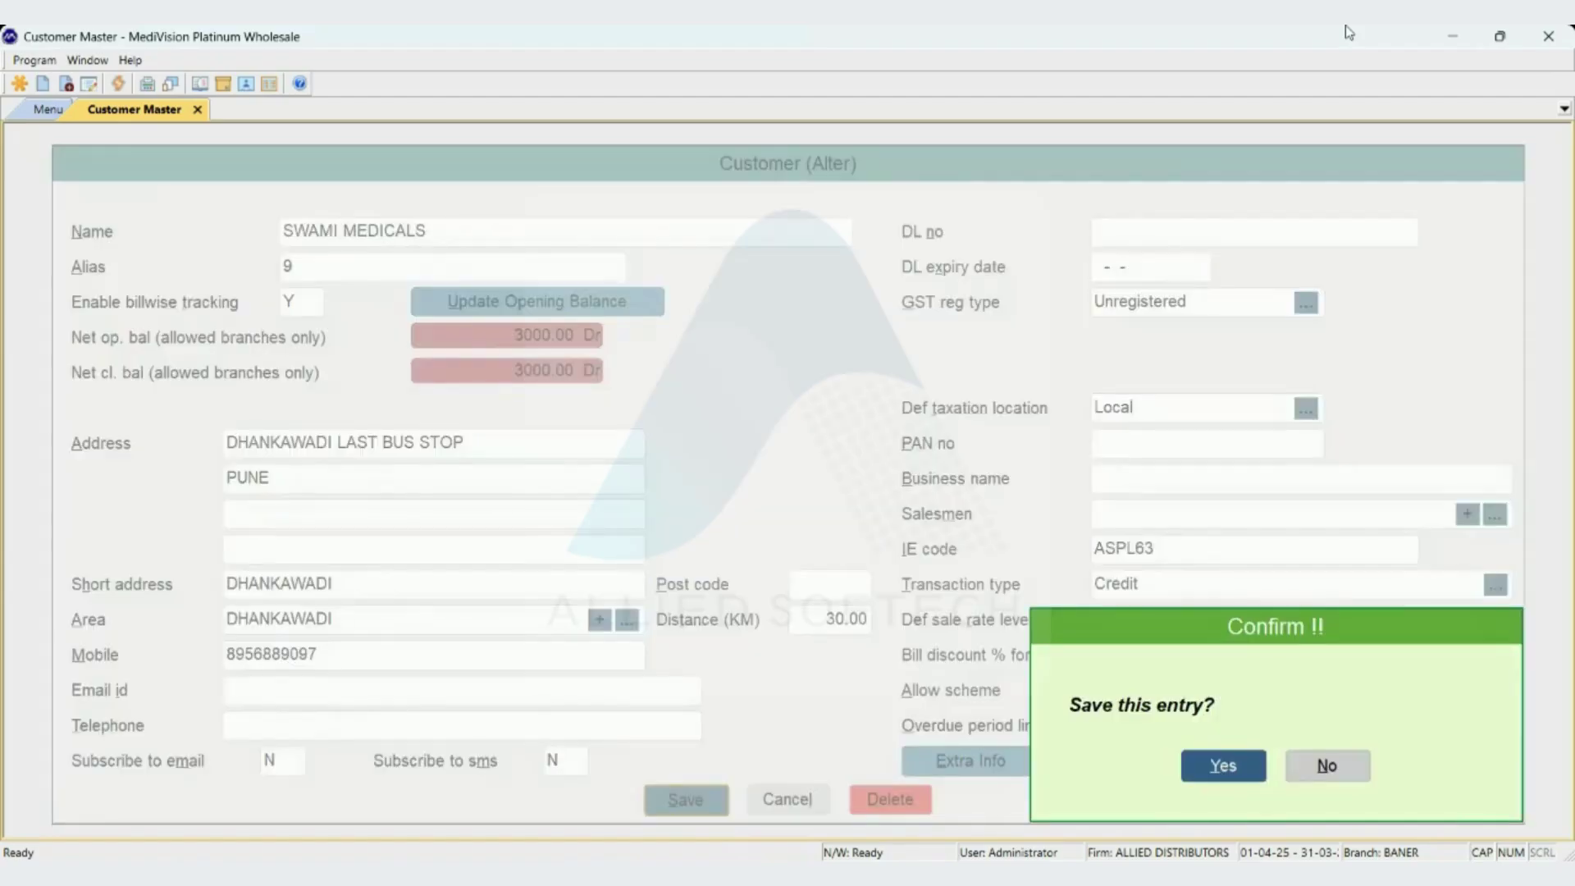
Save the altered customer record of SWAMI MEDICALS and open a blank sale voucher.
key(Return)
key(Escape)
key(v)
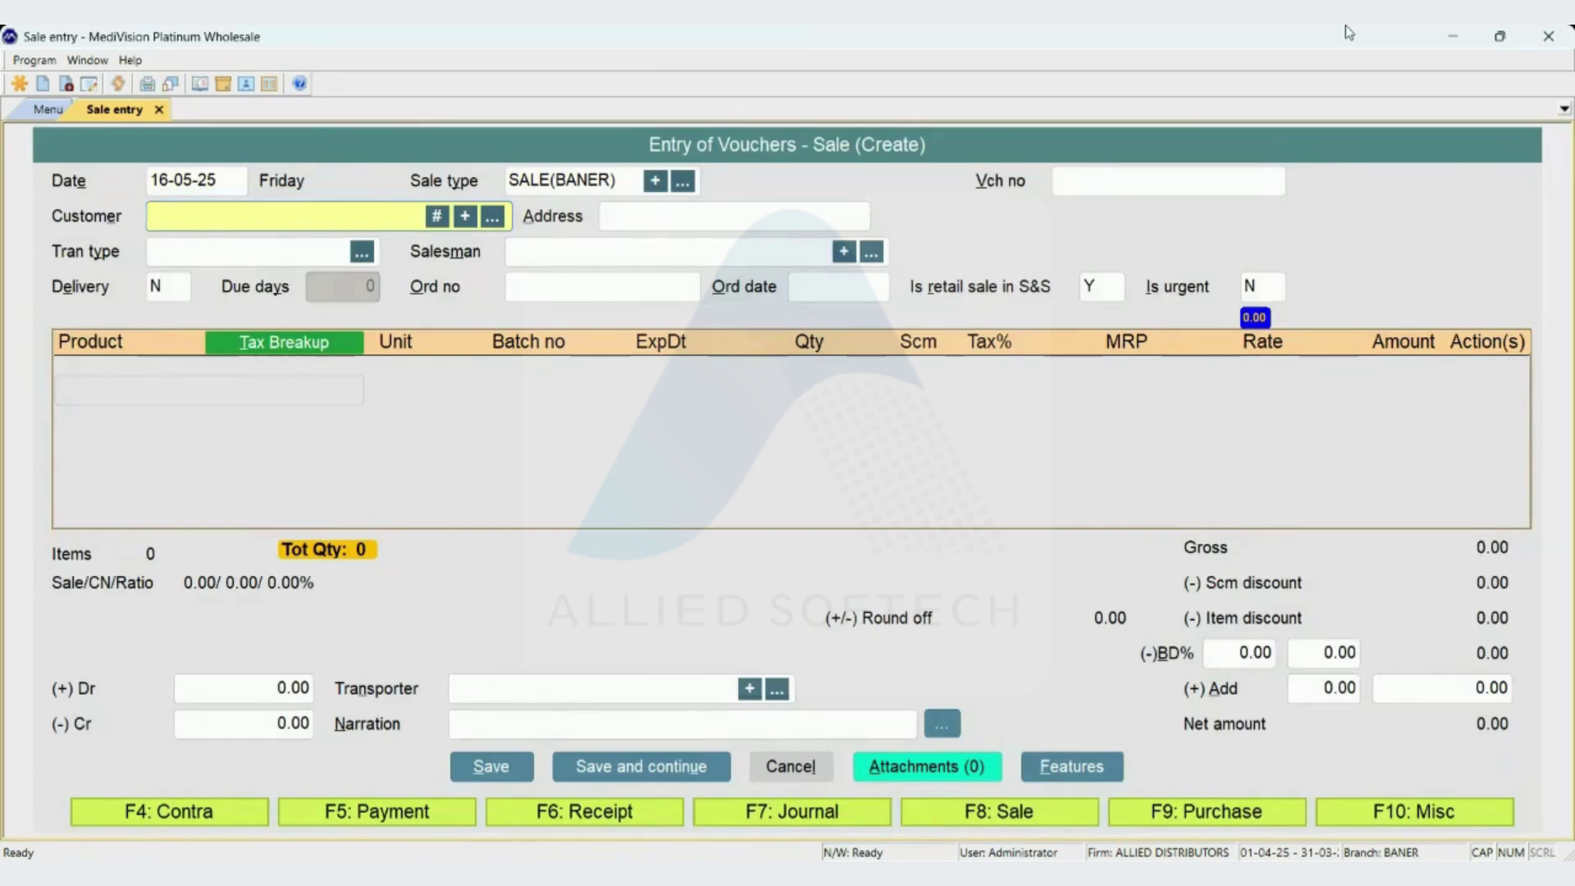
Leave the blank sale voucher and reopen the customer record of SWAMI MEDICALS for alteration from the masters.
key(Escape)
key(Return)
key(Up)
key(Return)
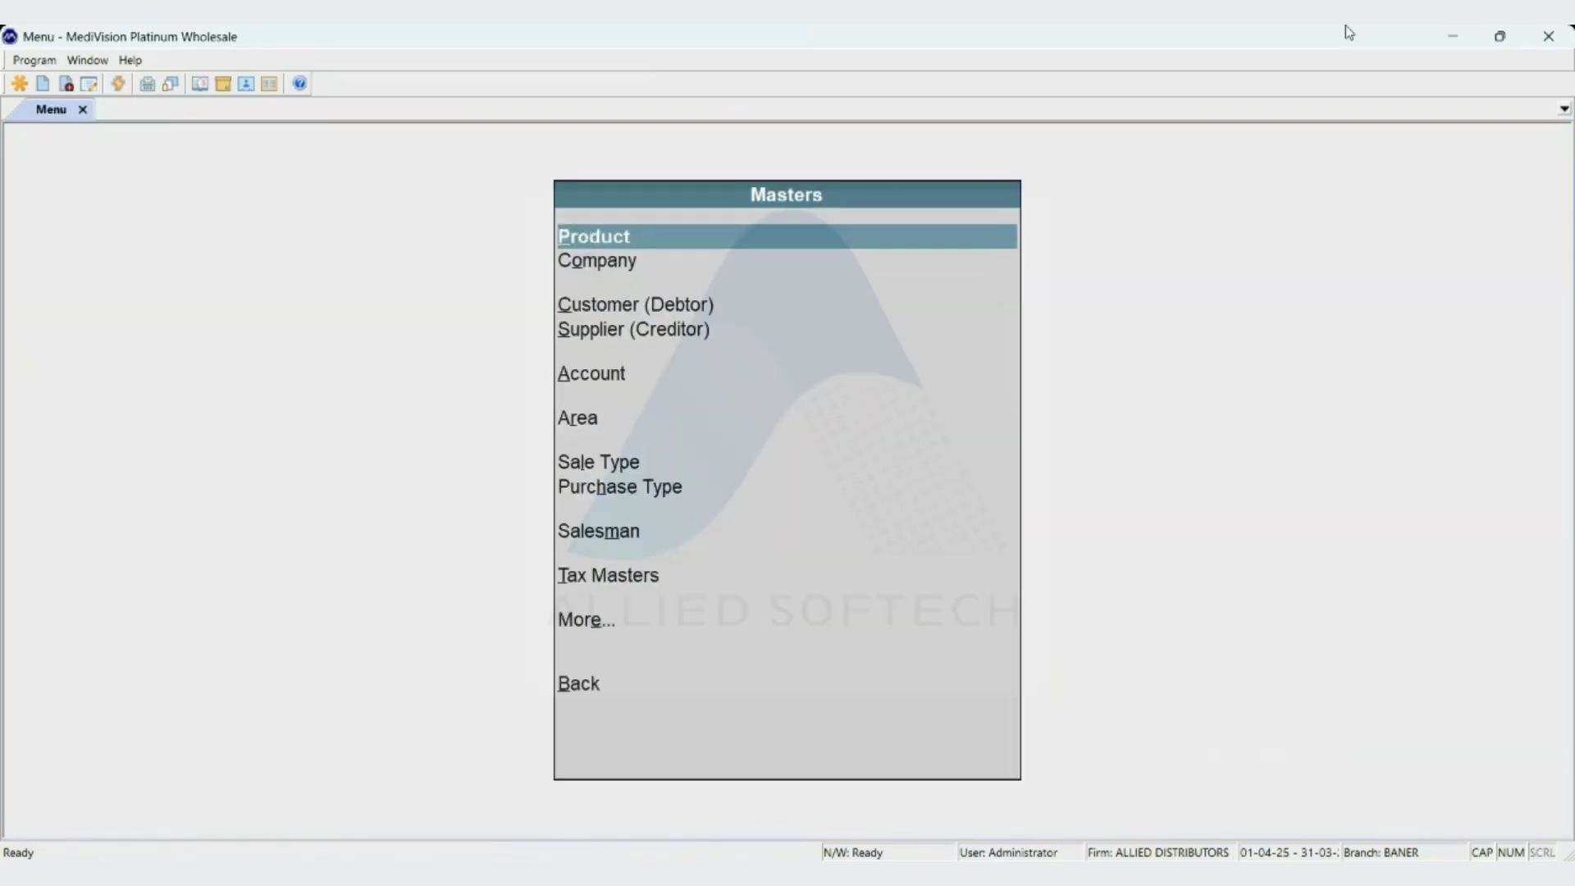
key(c)
key(Down)
key(Return)
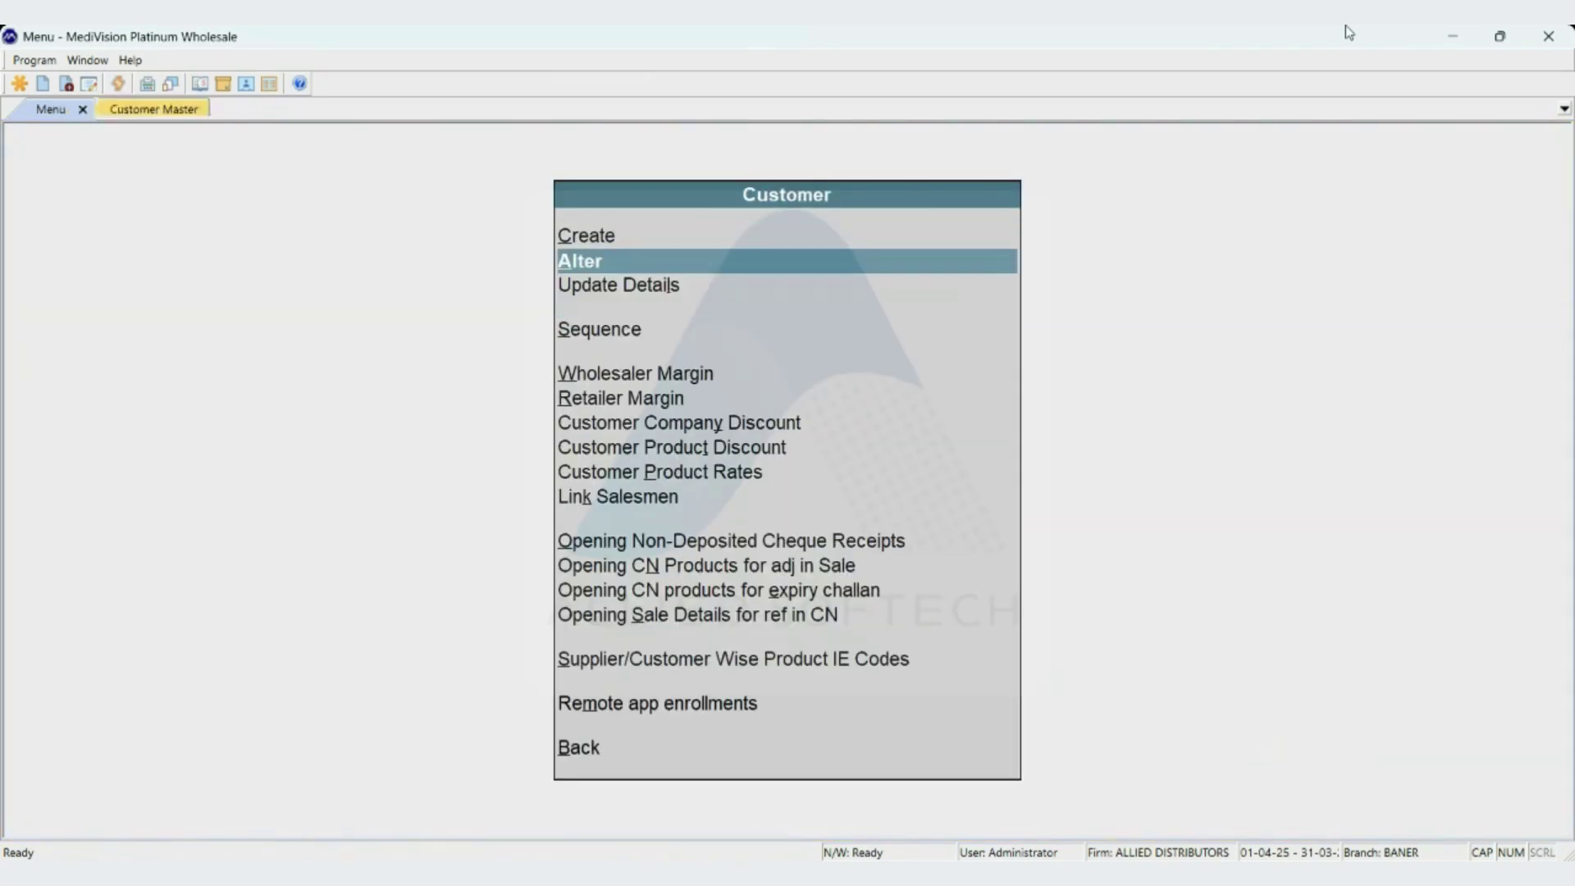
text(SWAMI)
key(Return)
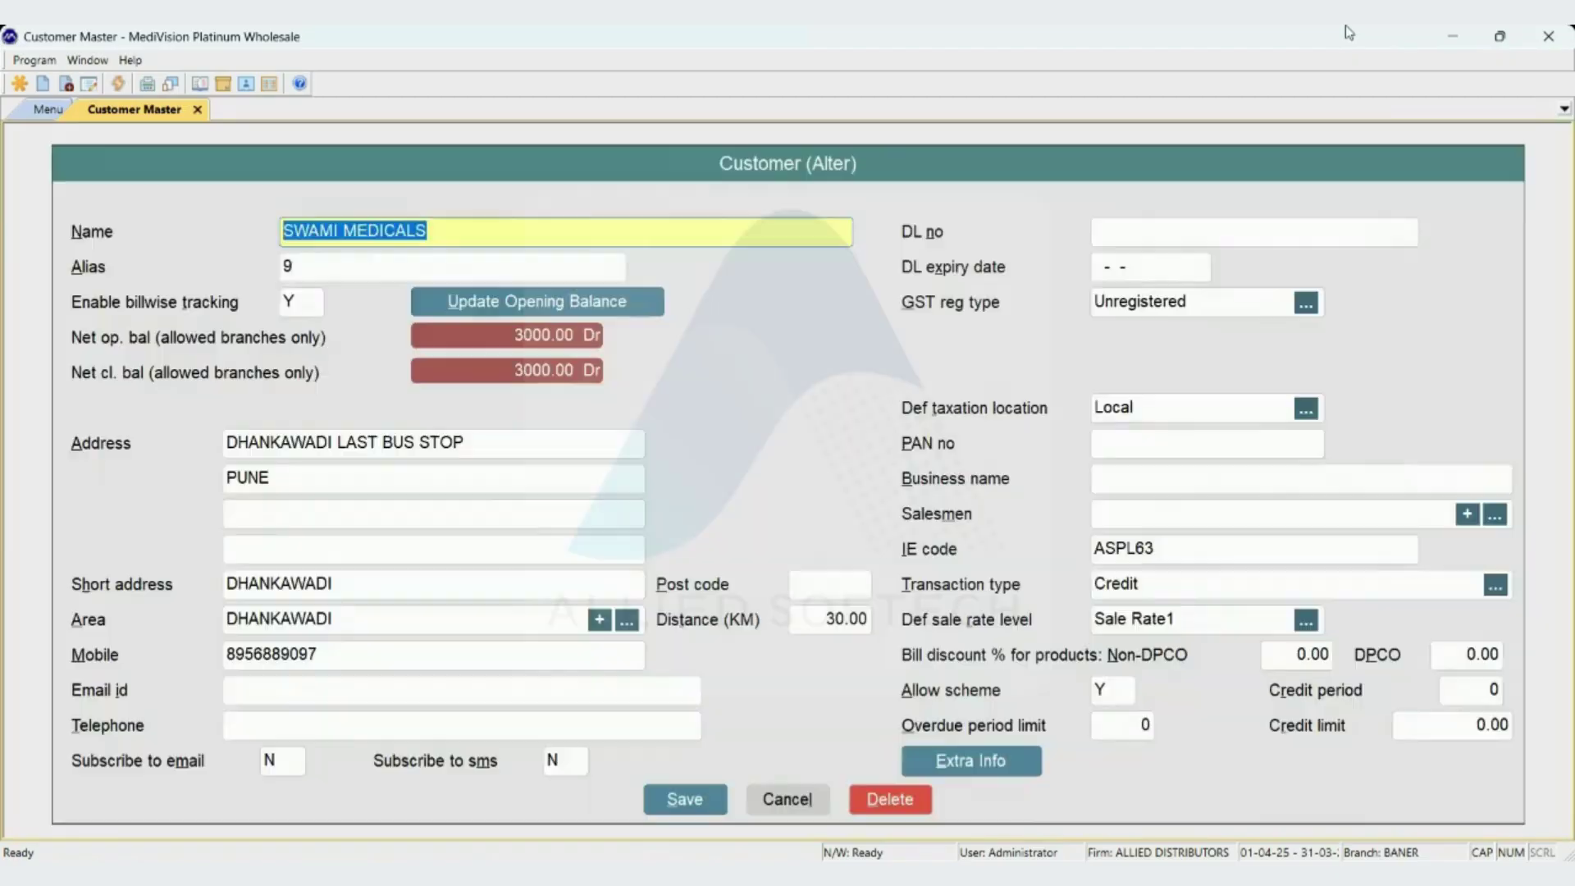
In the customer's extra information, set allow sale/dc of schedule x products to Y and save the record.
key(Return)
key(Return)
key(alt+e)
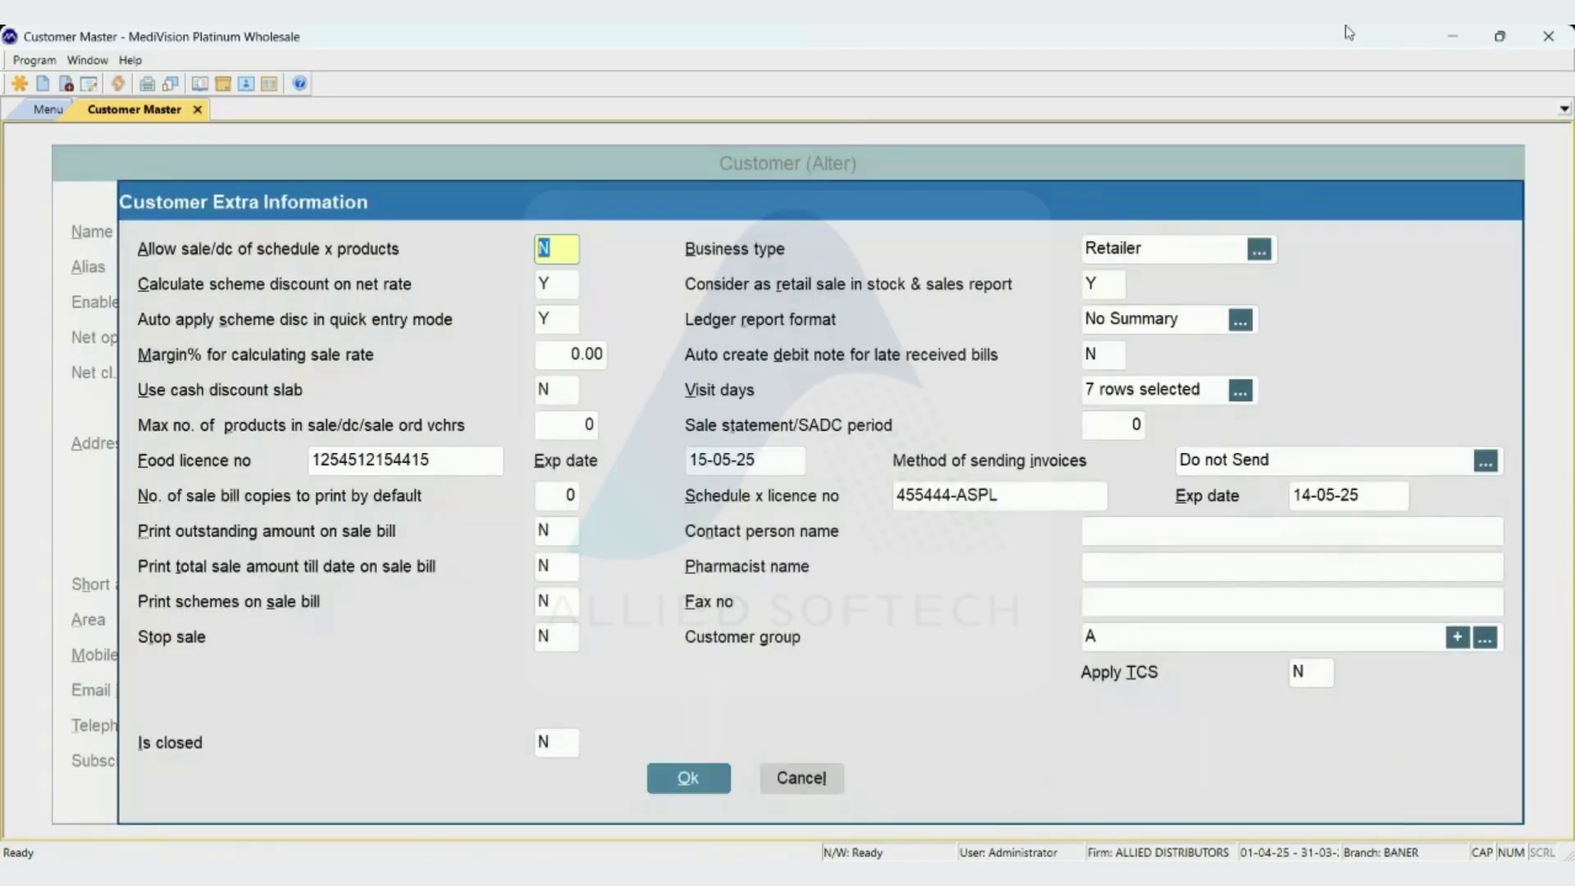
text(Y)
key(Return)
key(Return)
key(alt+o)
key(alt+s)
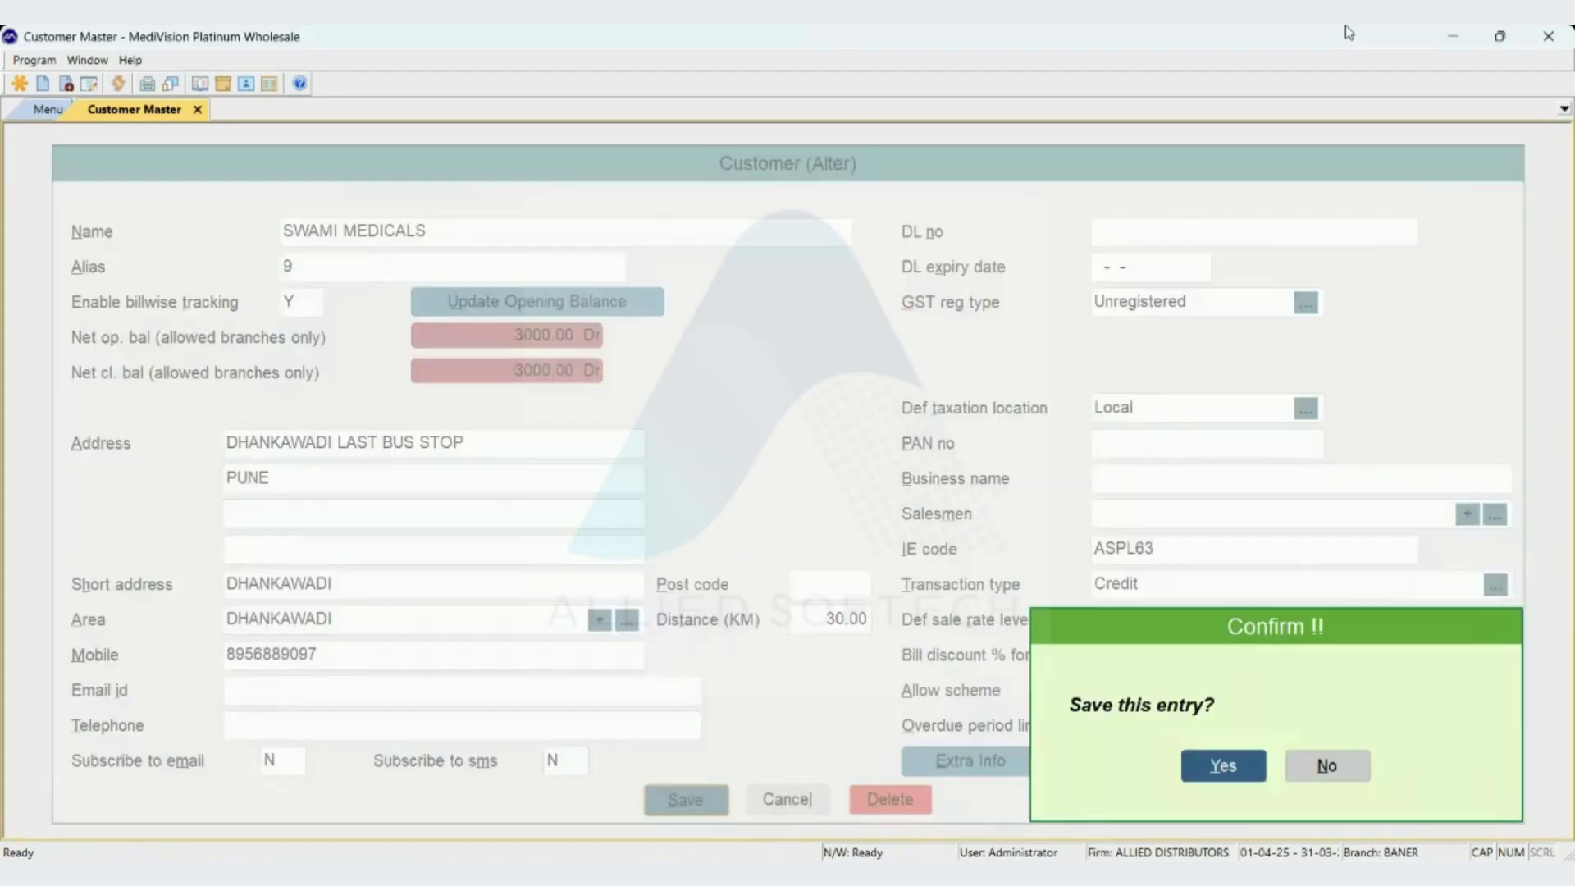
key(Return)
Start a new sale voucher for customer SWAMI MEDICALS with the Credit transaction type and the default header details.
key(Escape)
key(Escape)
key(F8)
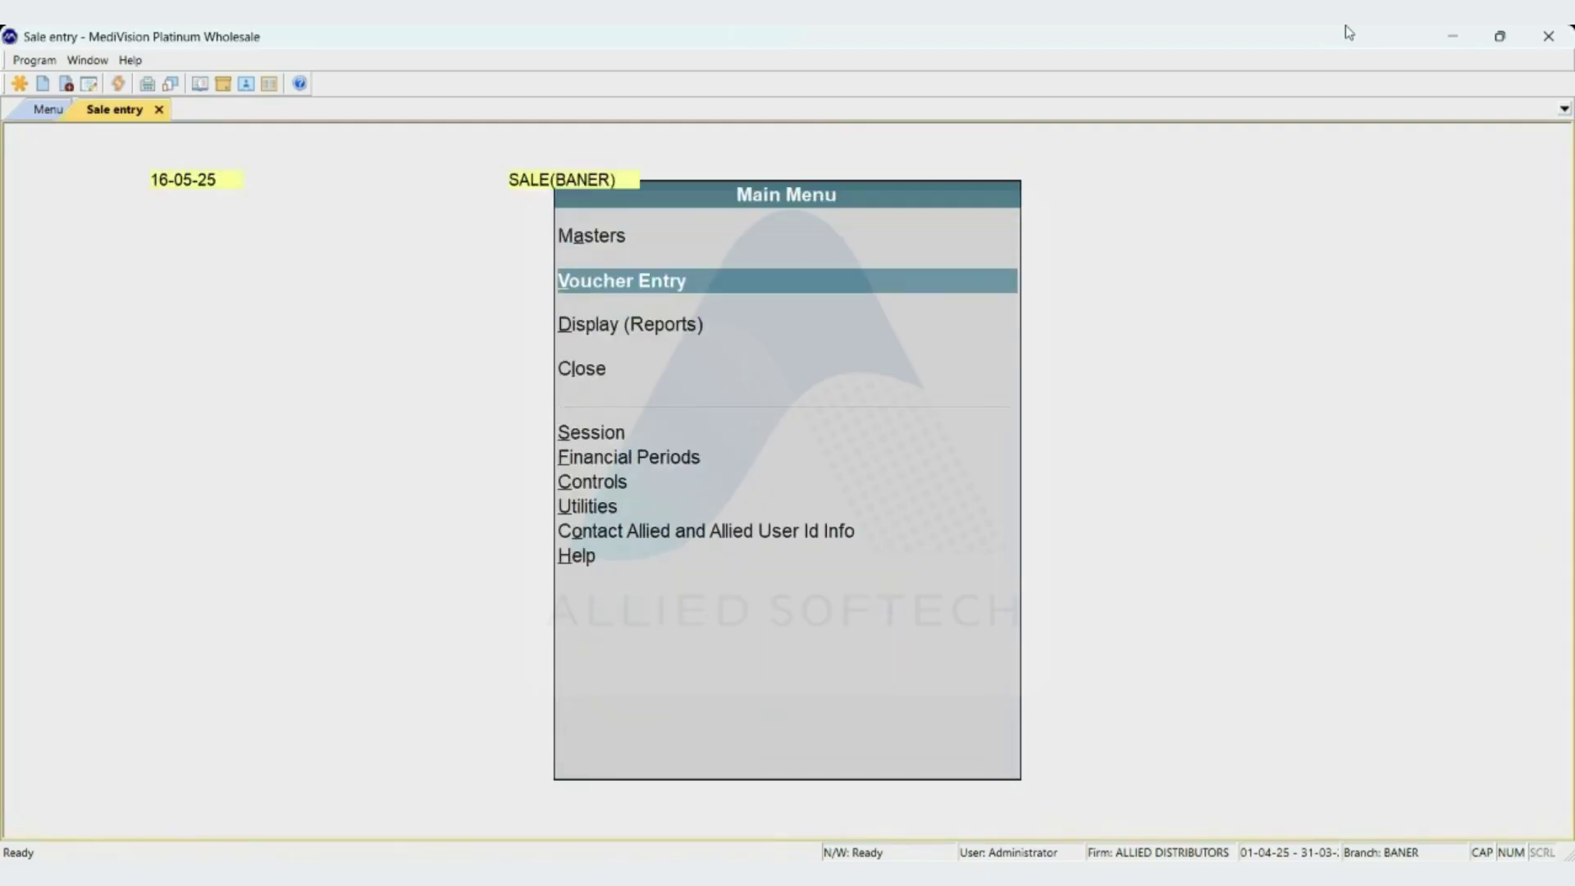
text(SWAMI)
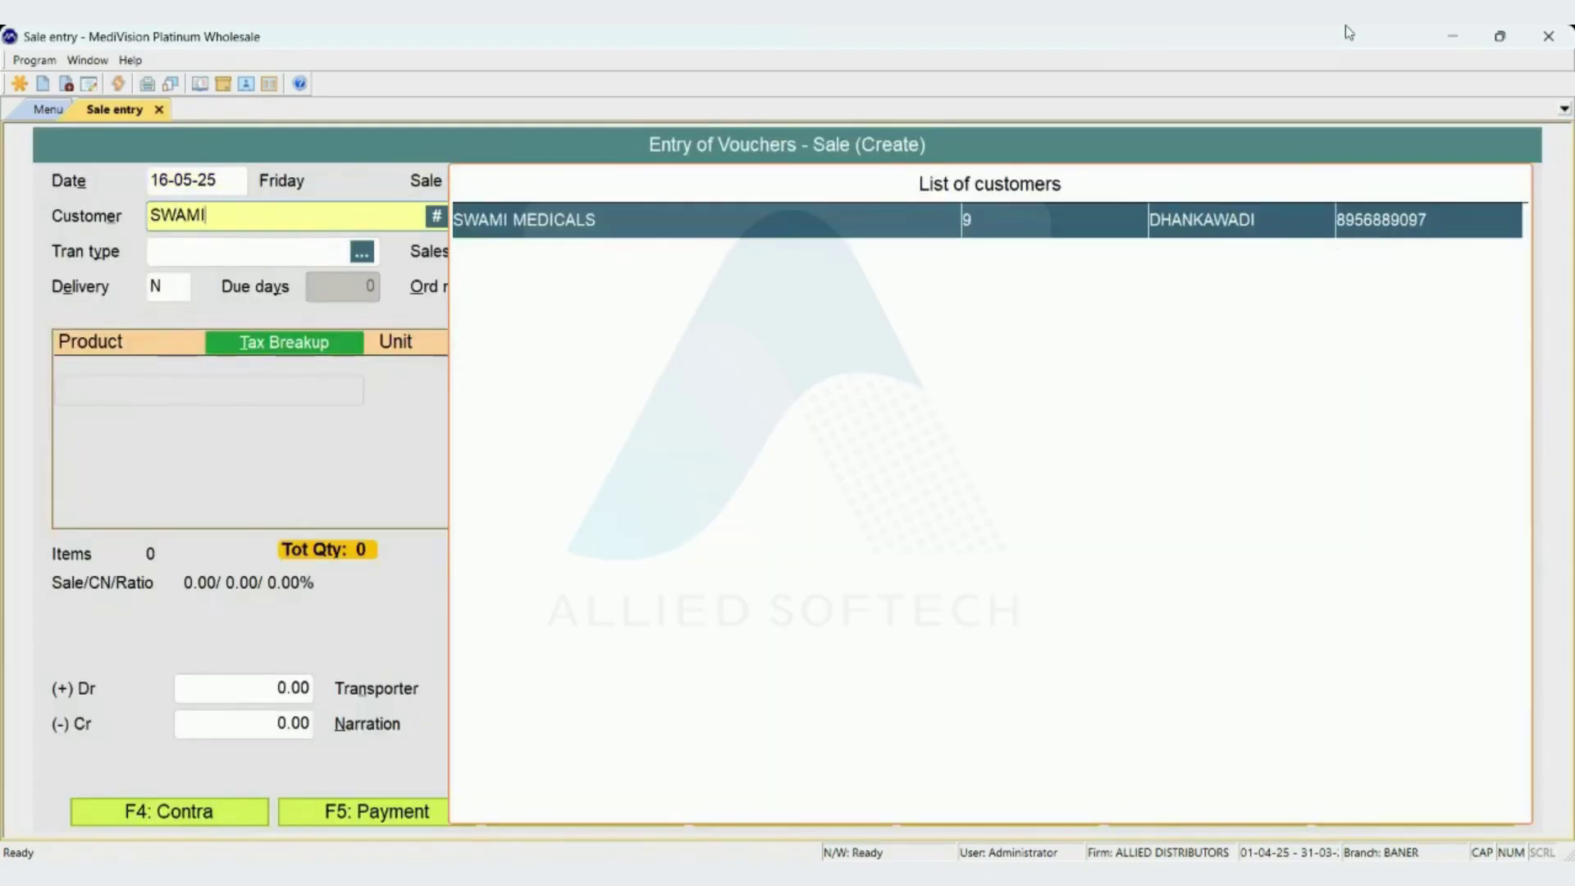
key(Return)
key(Return)
key(Return)
Enter product CIPLOX 500 with quantity 1, accept the minimum quantity exception, and apply the scheme discount with Y.
text(CIPLOX)
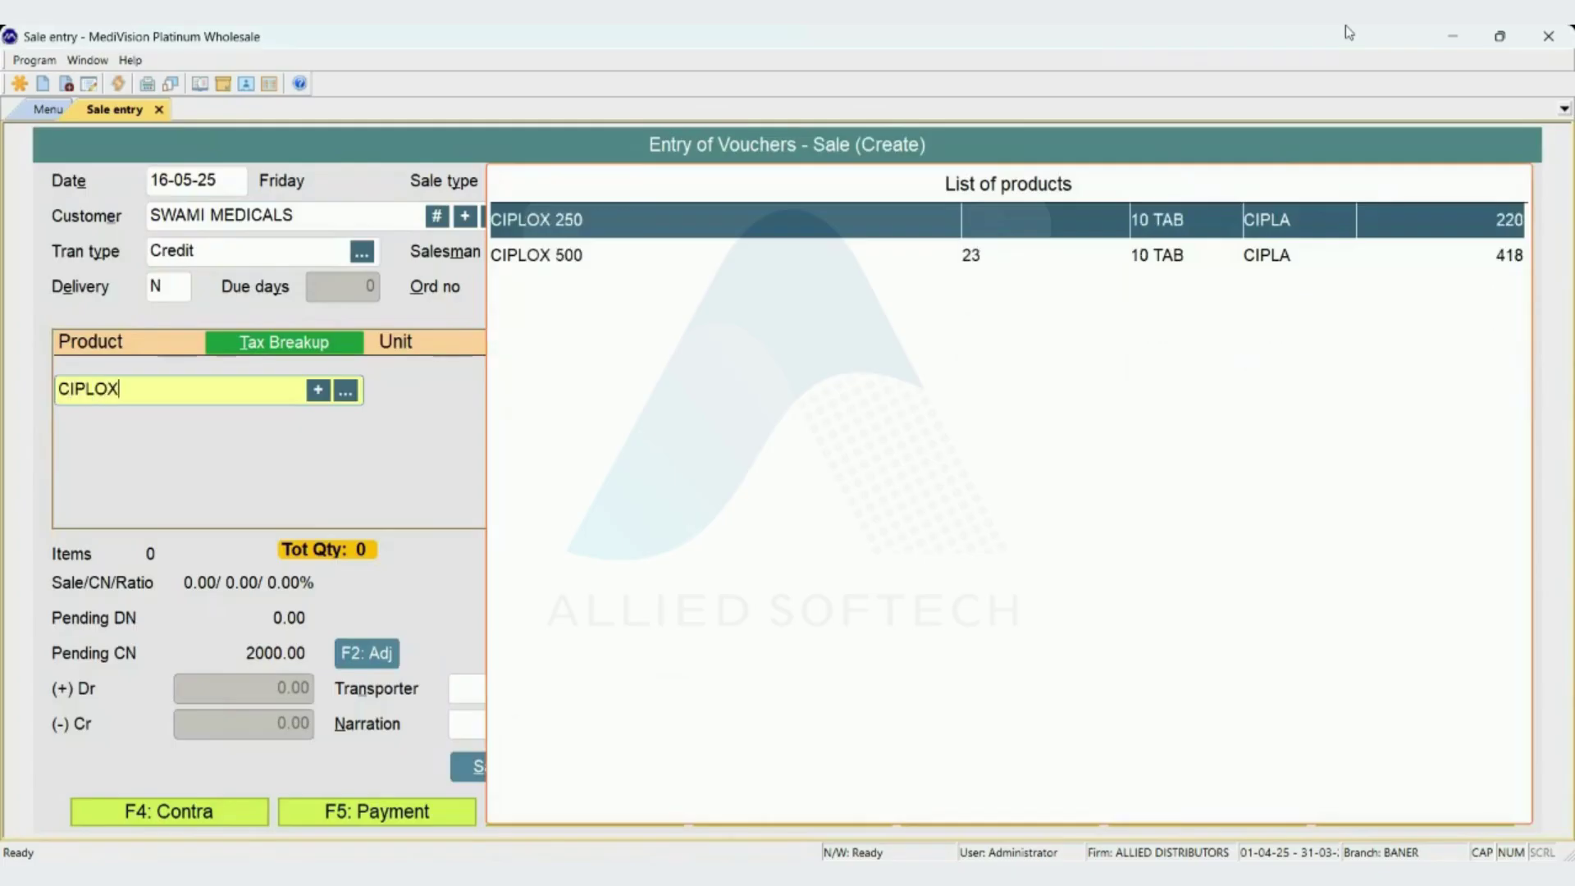
key(Down)
key(Return)
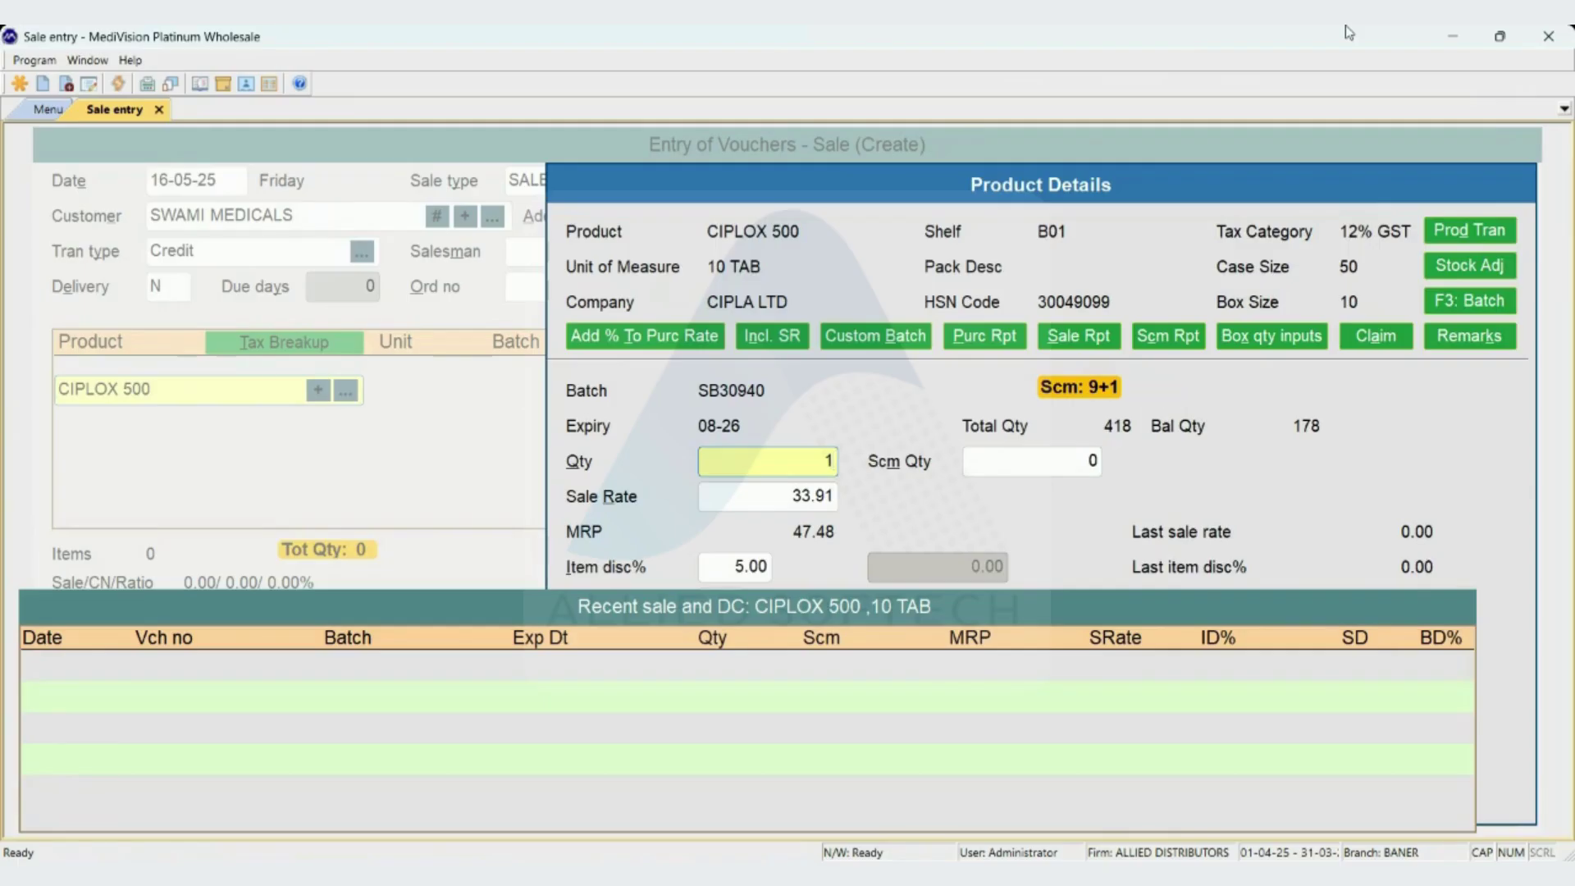
key(Return)
key(Return)
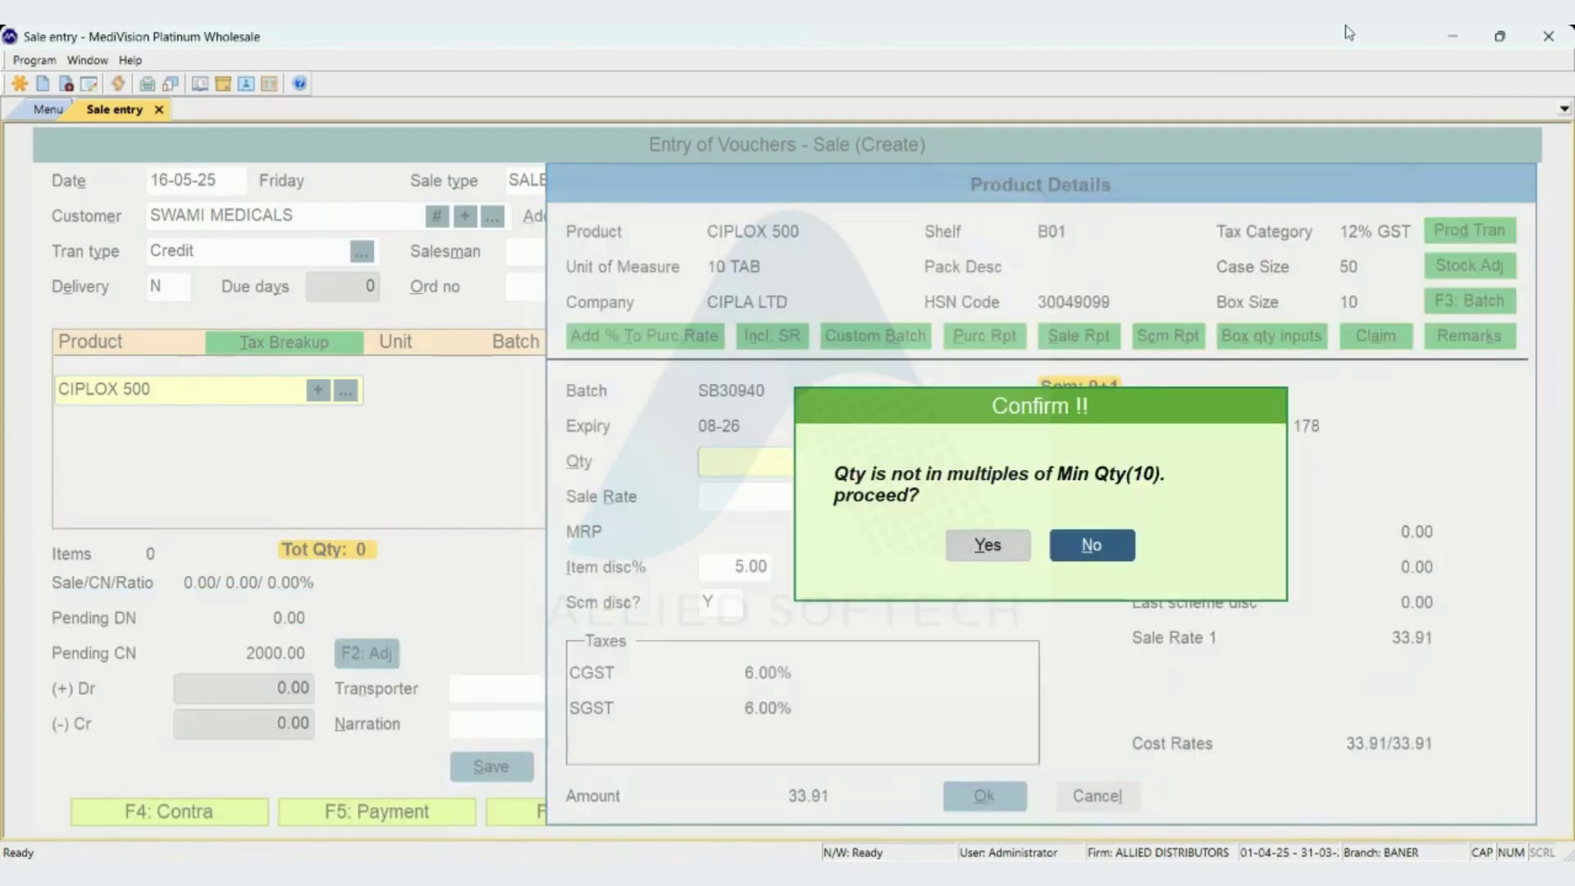
key(Left)
key(Return)
key(Return)
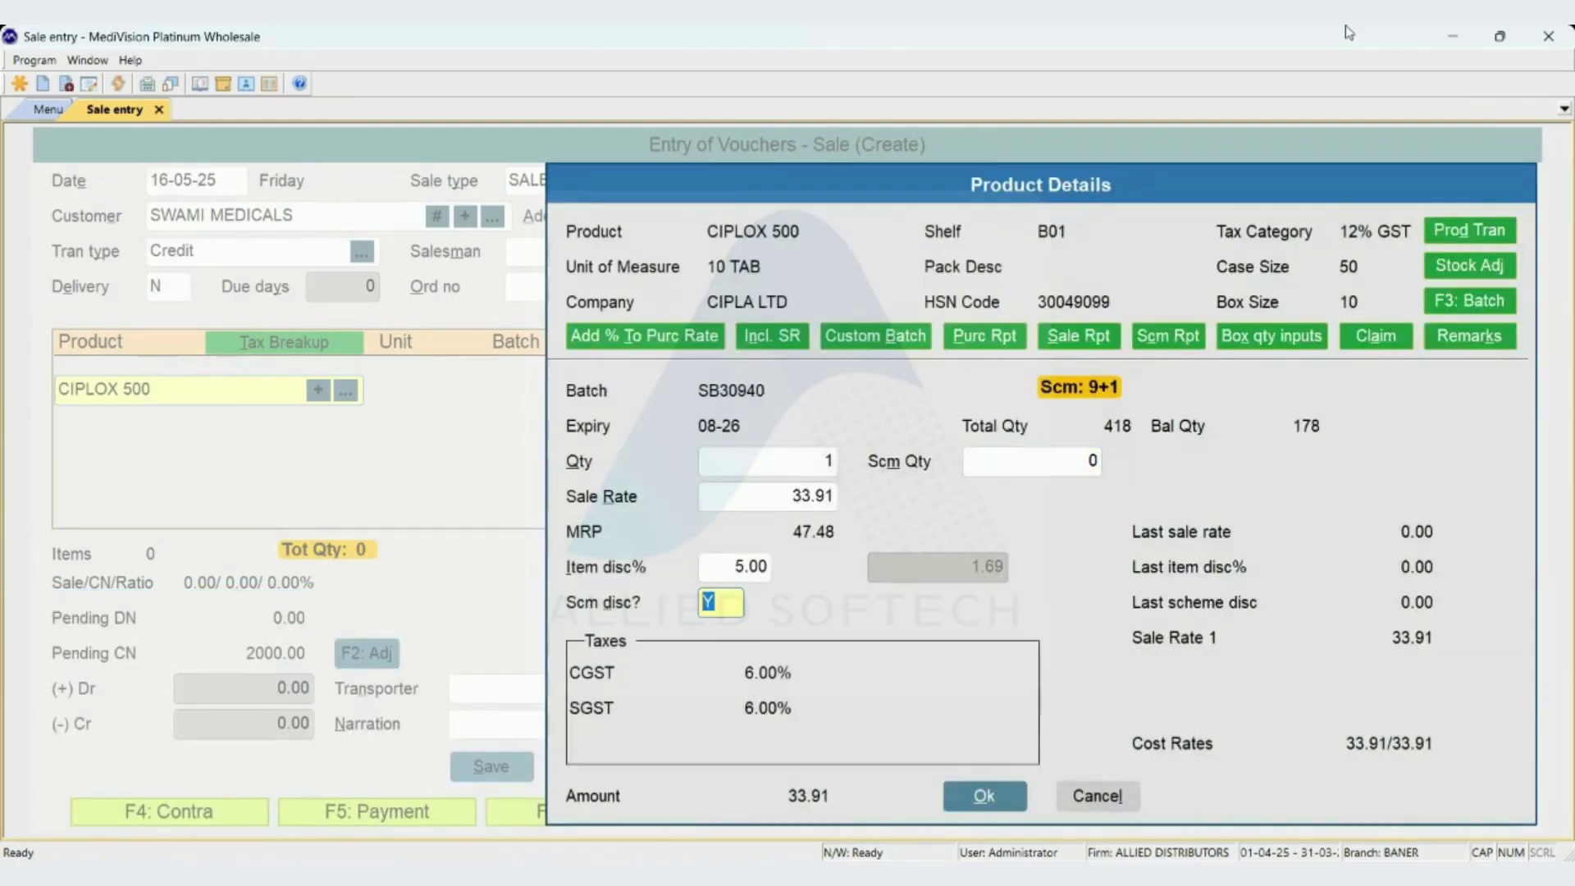
key(Return)
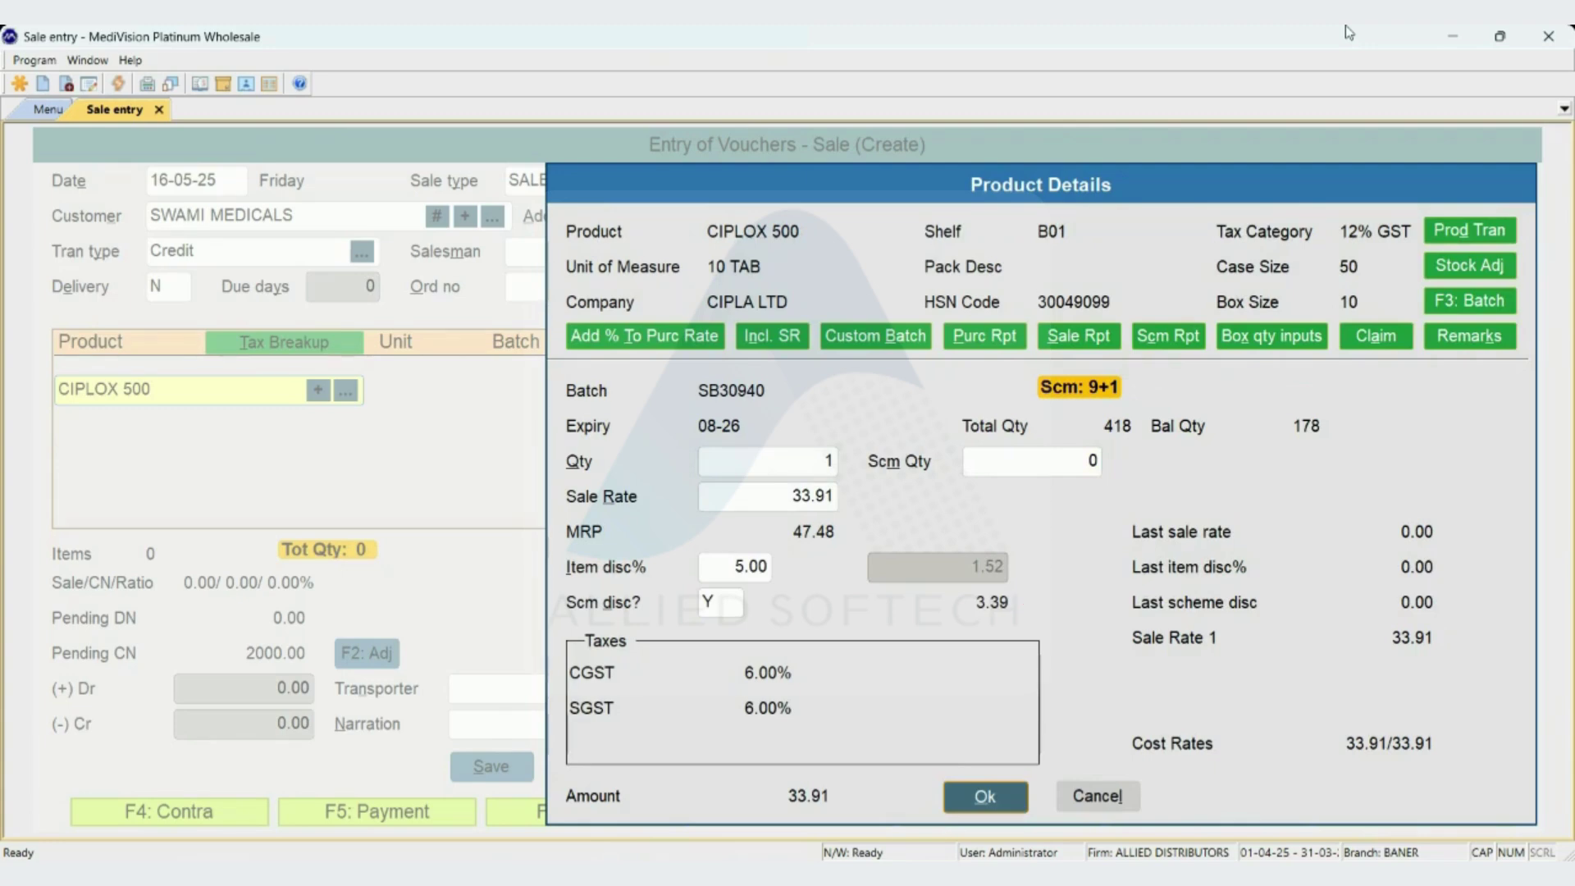
Check the scheme discount in Calculator by multiplying 33.91 by 9, dividing by 10 and subtracting 33.91, and close Calculator.
key(XF86Calculator)
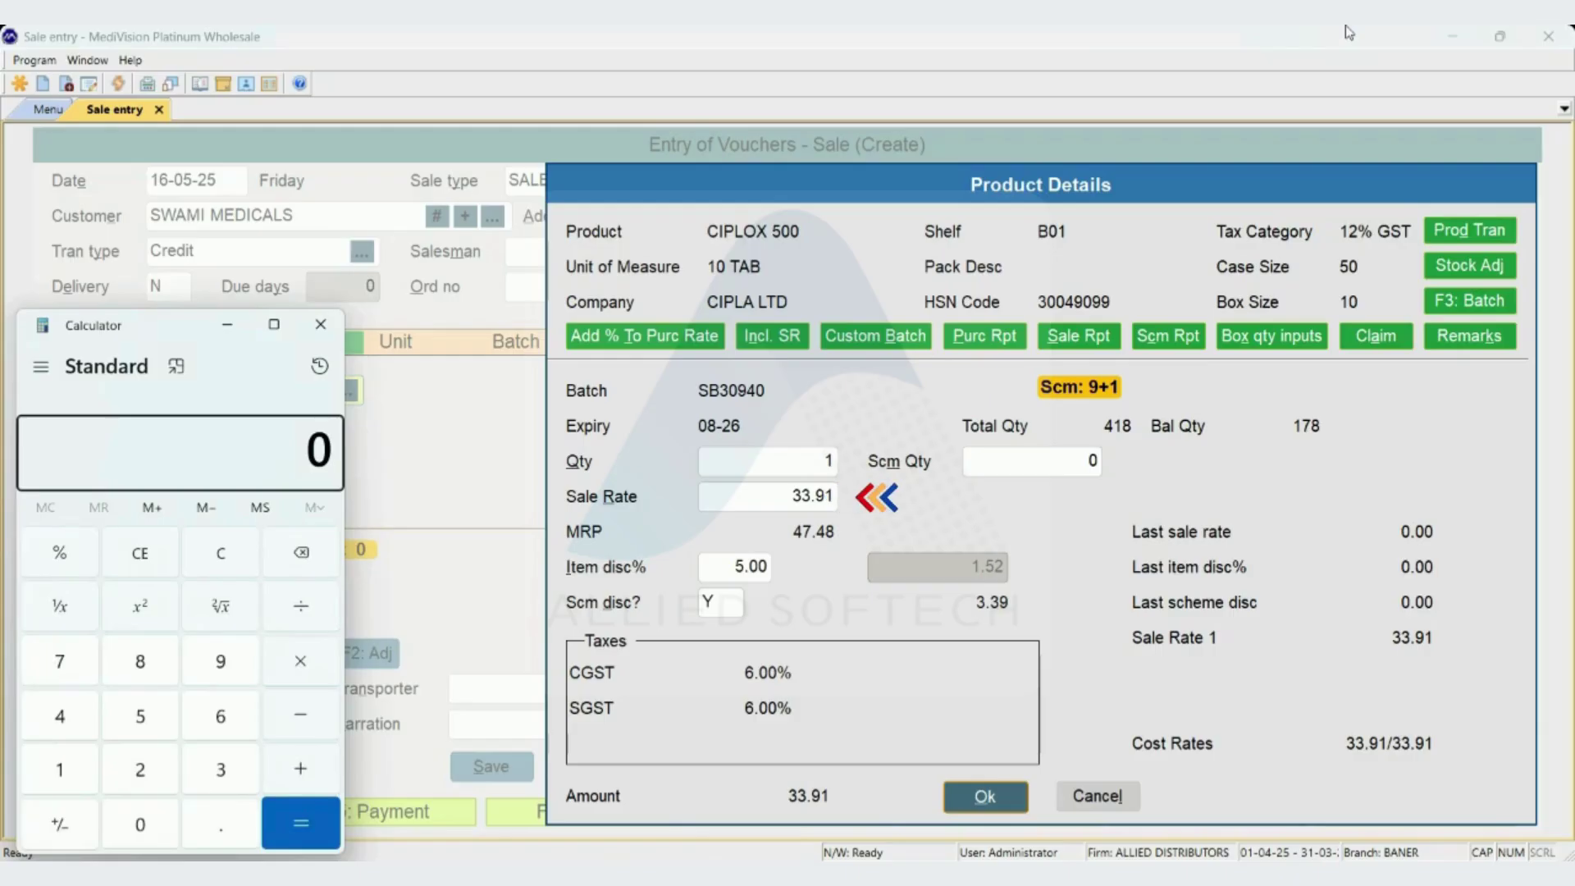
text(33.91)
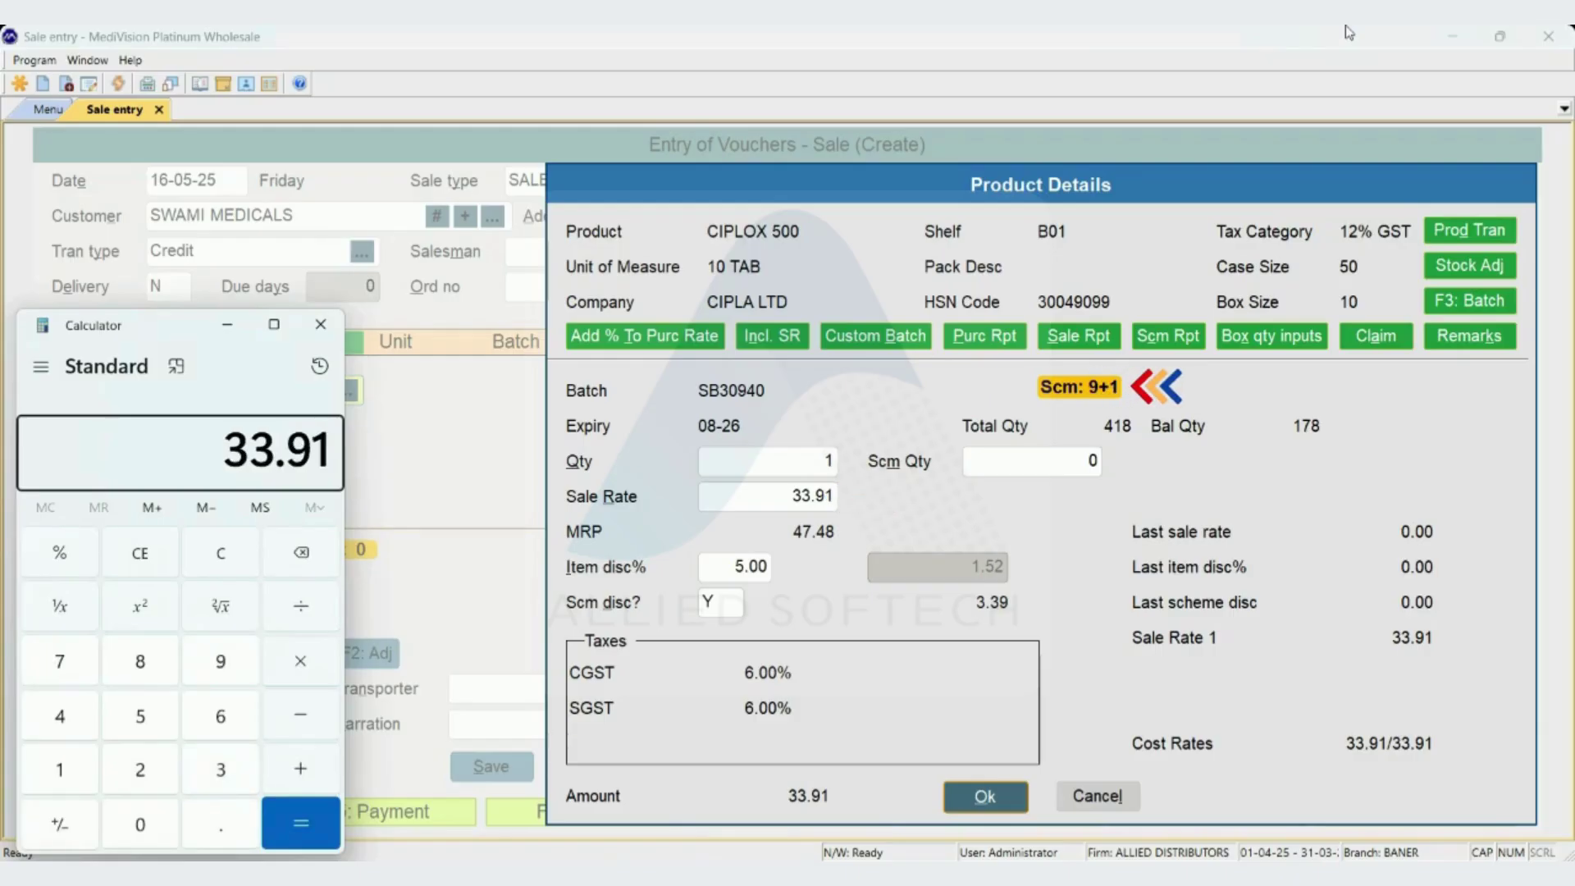
text(*9)
key(Return)
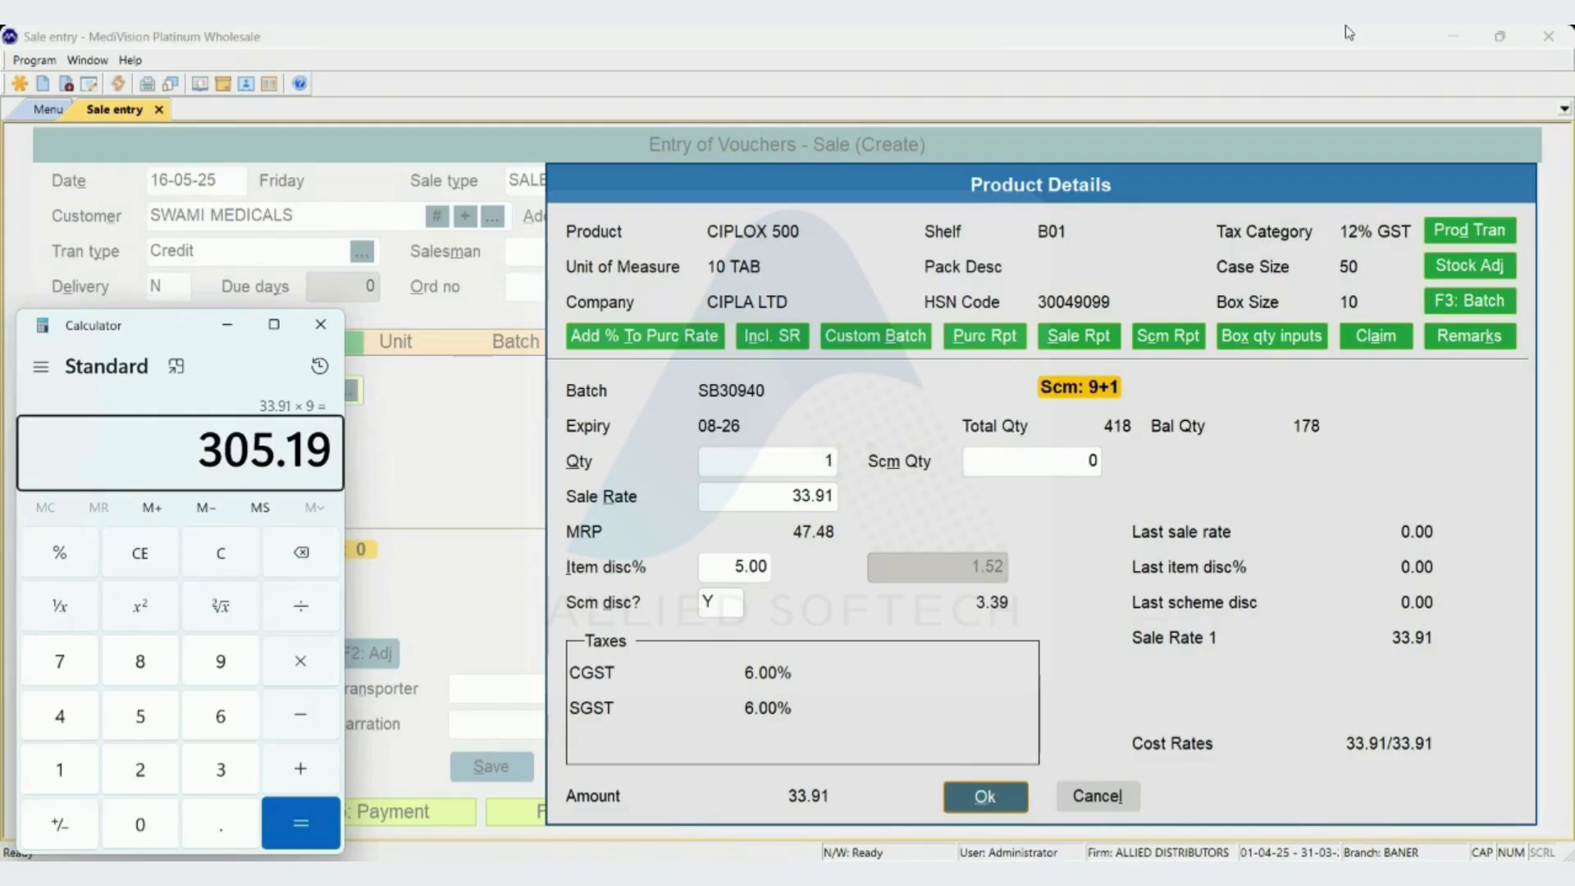
text(/10)
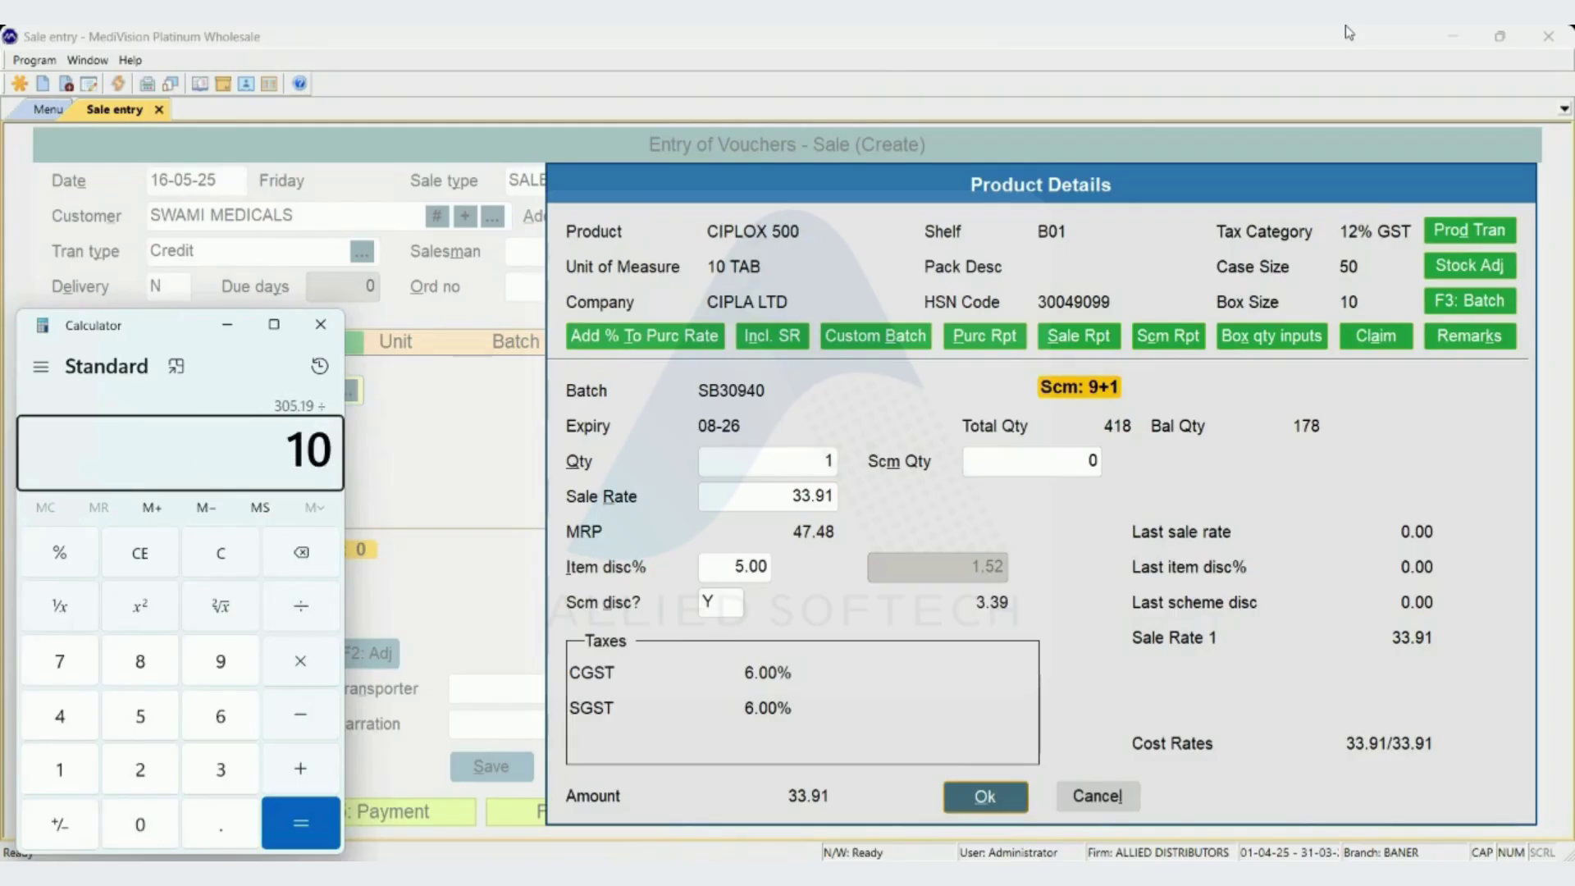
key(Return)
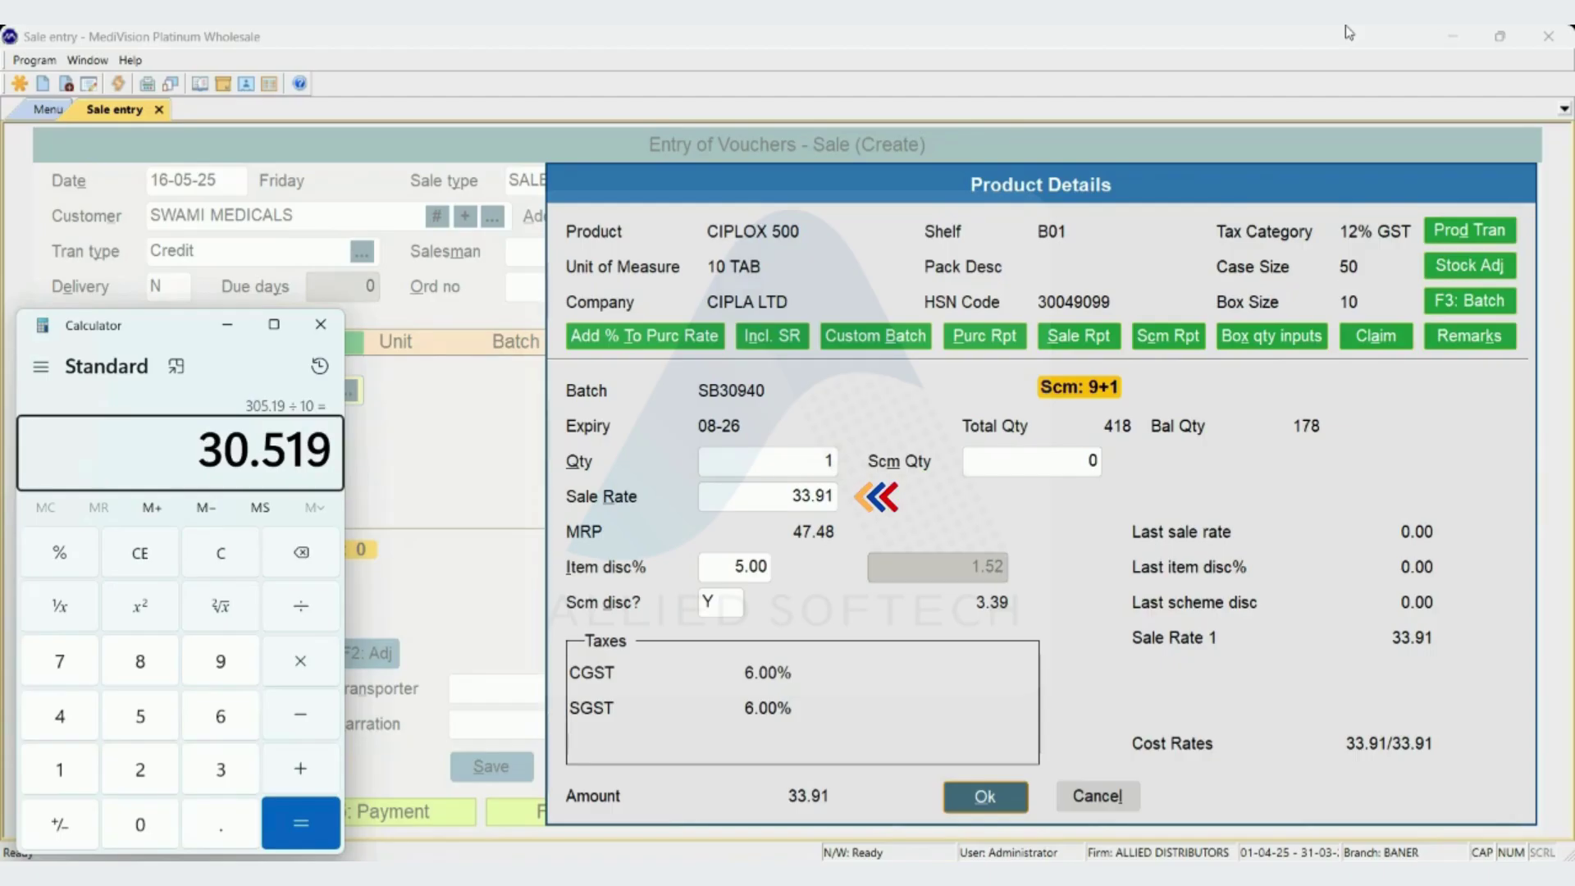
key(minus)
text(33.91)
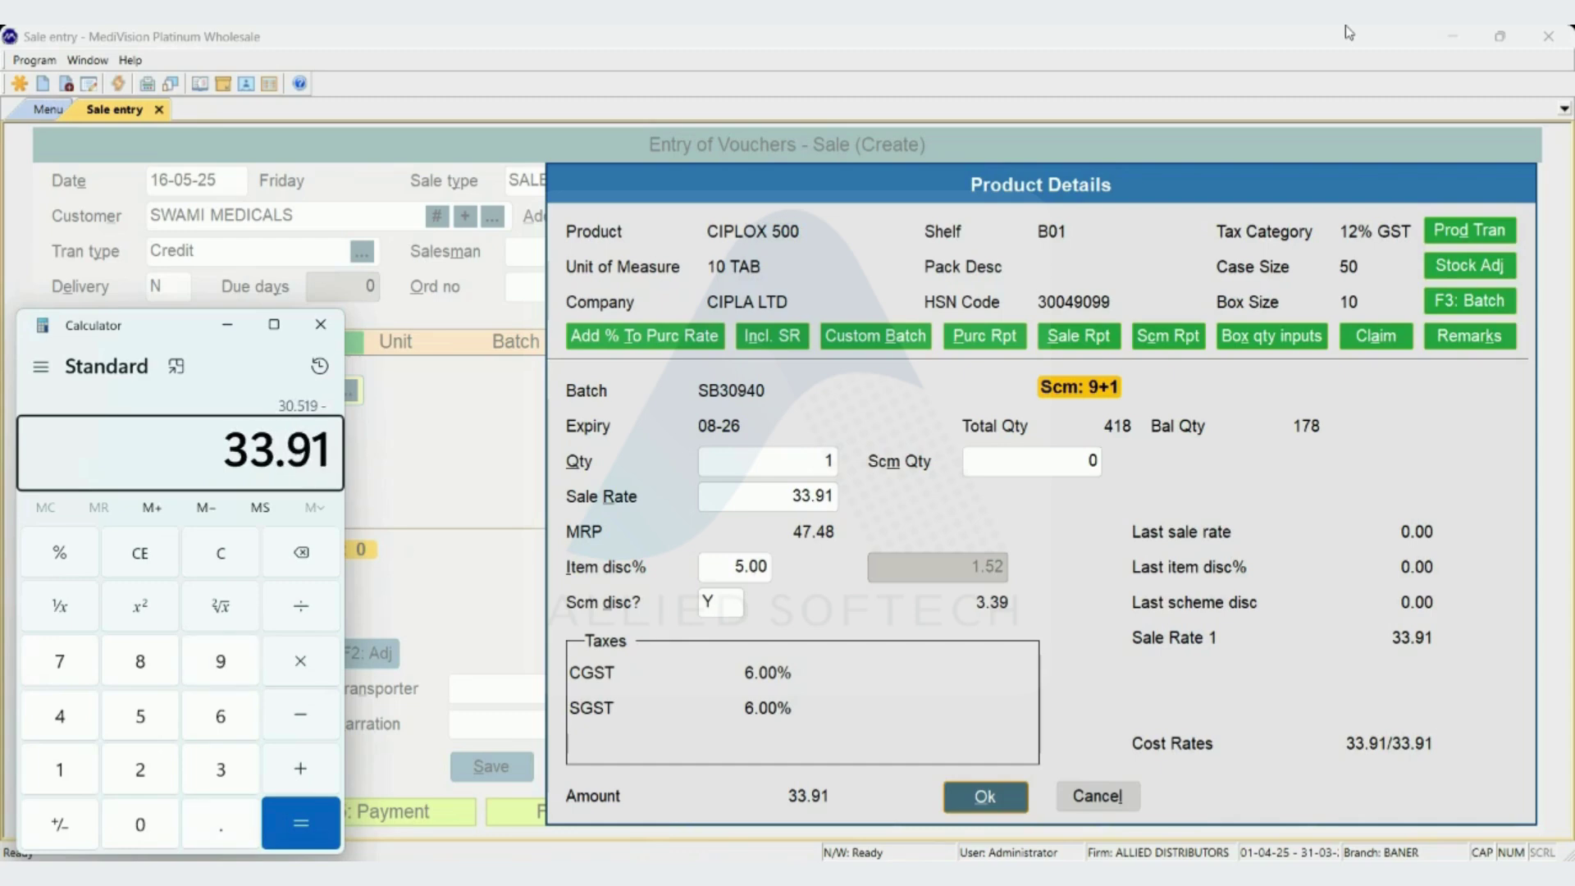
key(Return)
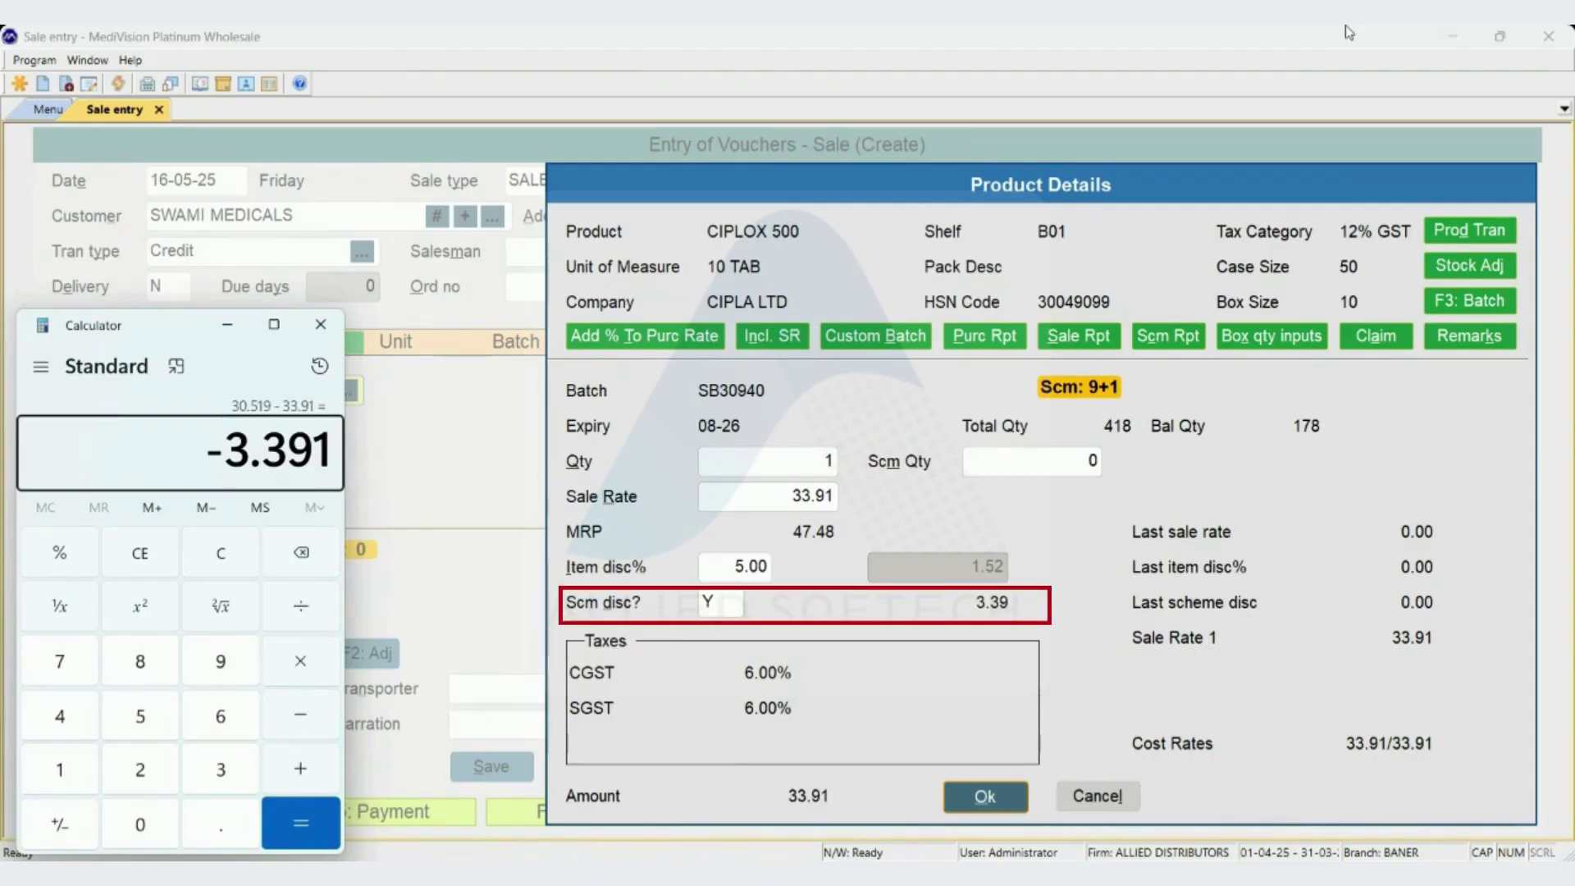
key(Escape)
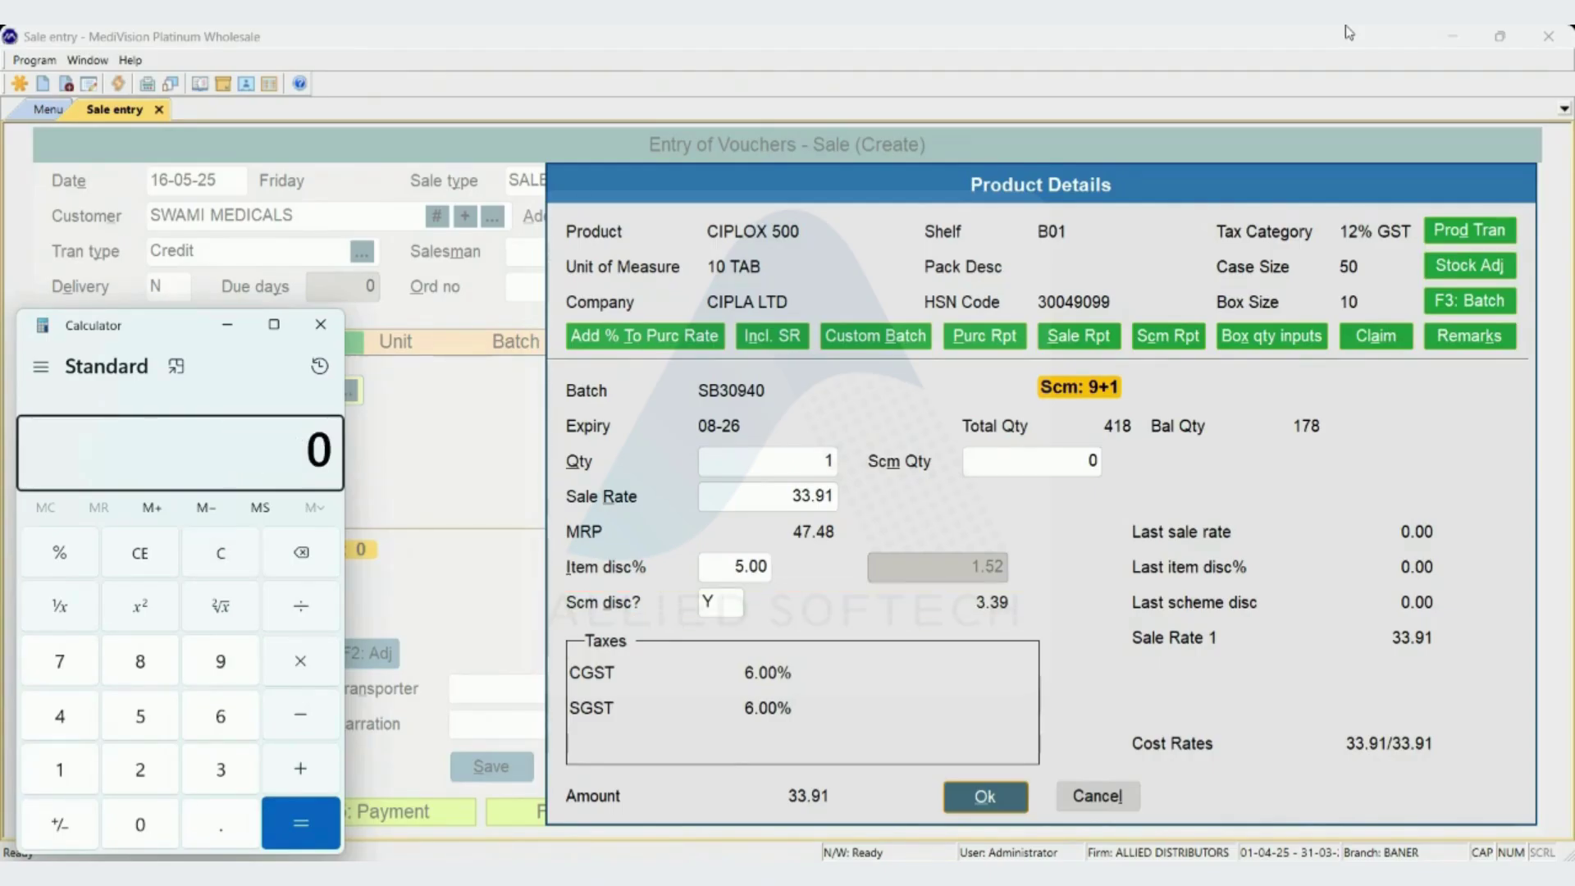
key(alt+F4)
Cancel the CIPLOX 500 product details and discard the sale voucher.
key(Escape)
key(Escape)
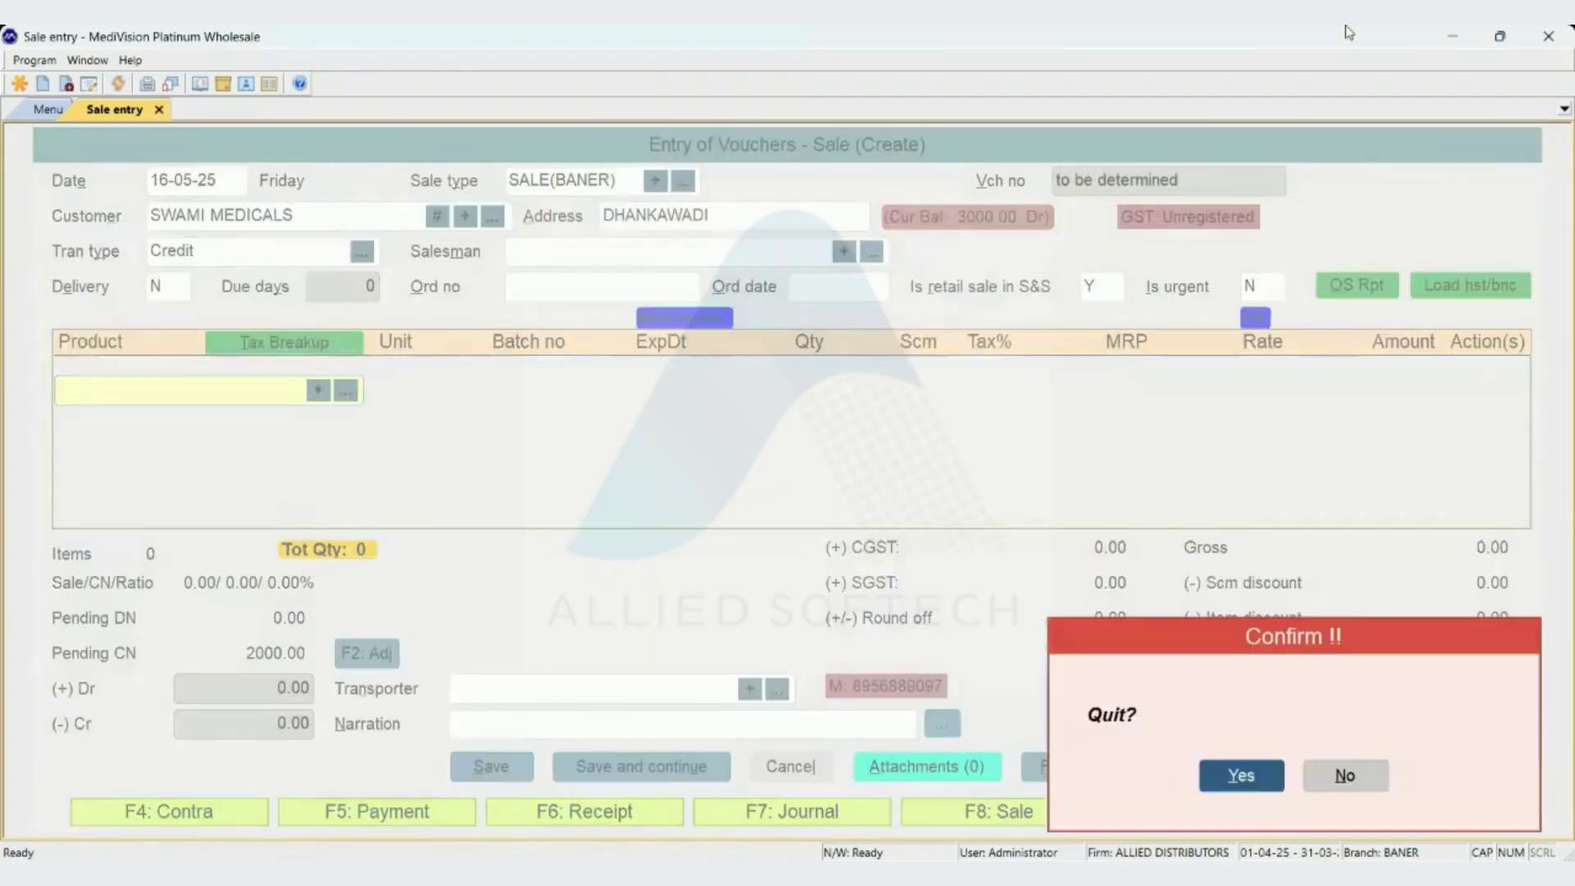
key(Return)
Open the customer record of SWAMI MEDICALS for alteration from the masters.
key(Down)
key(Down)
key(Return)
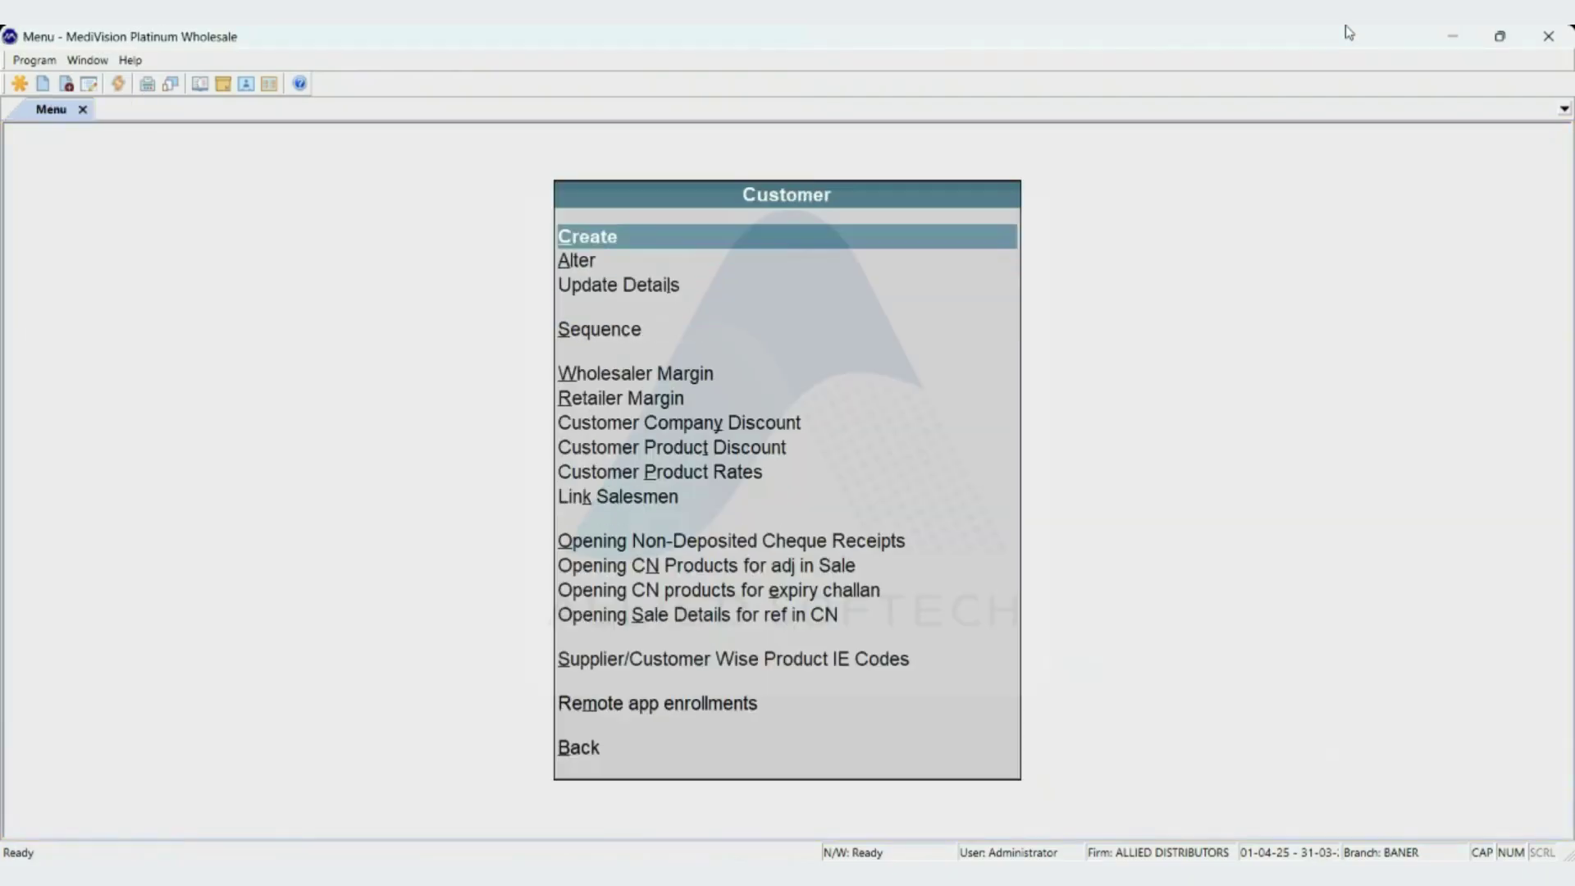
key(Down)
key(Down)
key(Up)
key(Return)
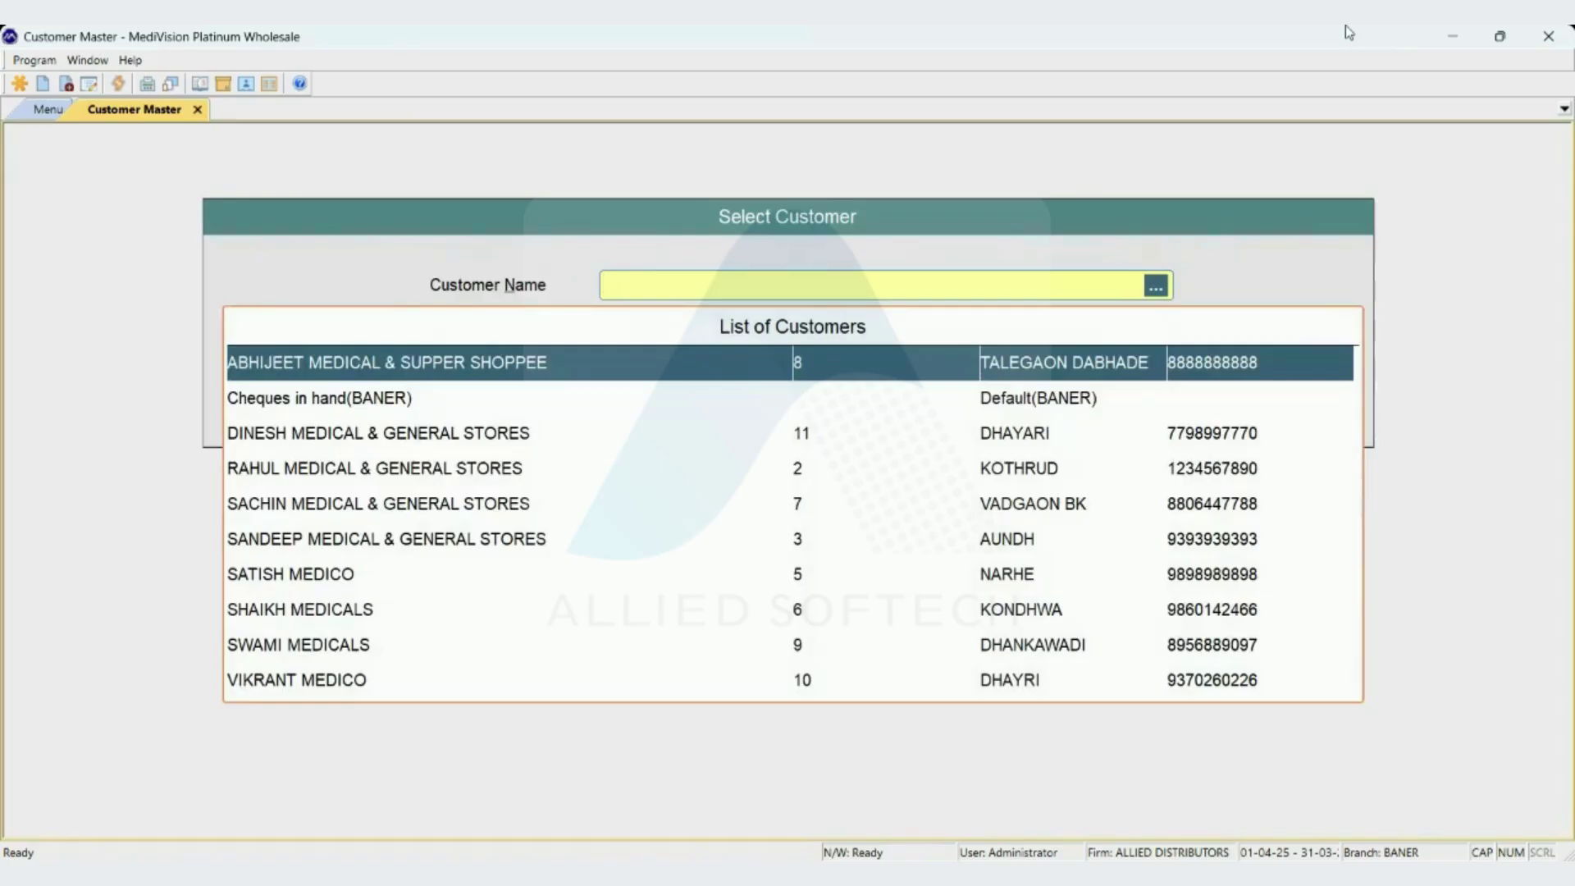
text(SWAMI)
key(Return)
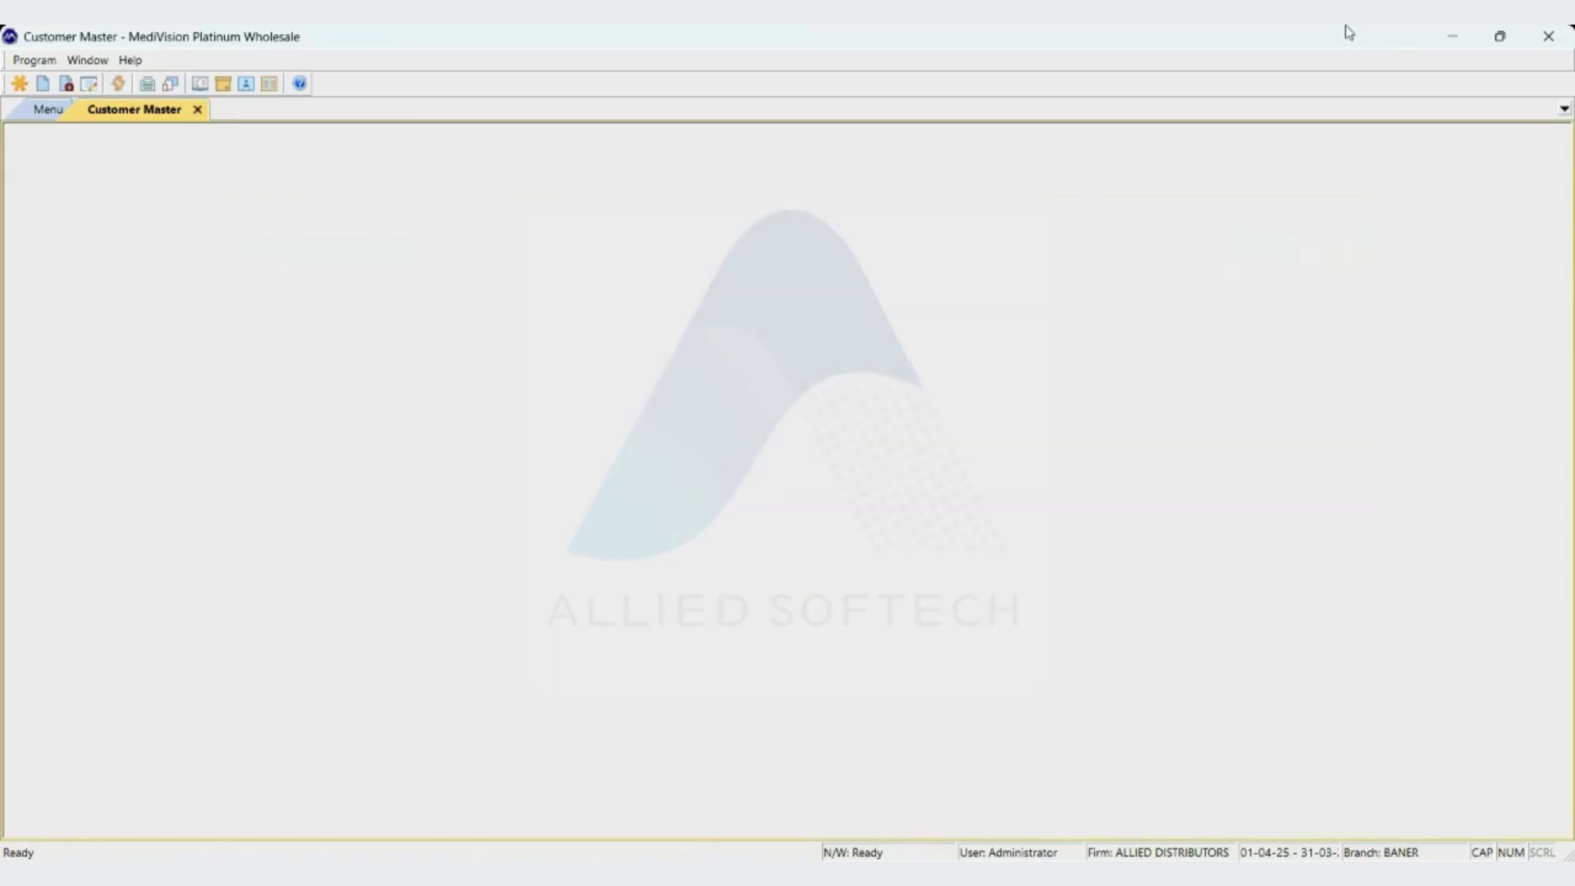
In the customer's extra information, set scheme discount calculation on net rate to N and save the record.
key(alt+e)
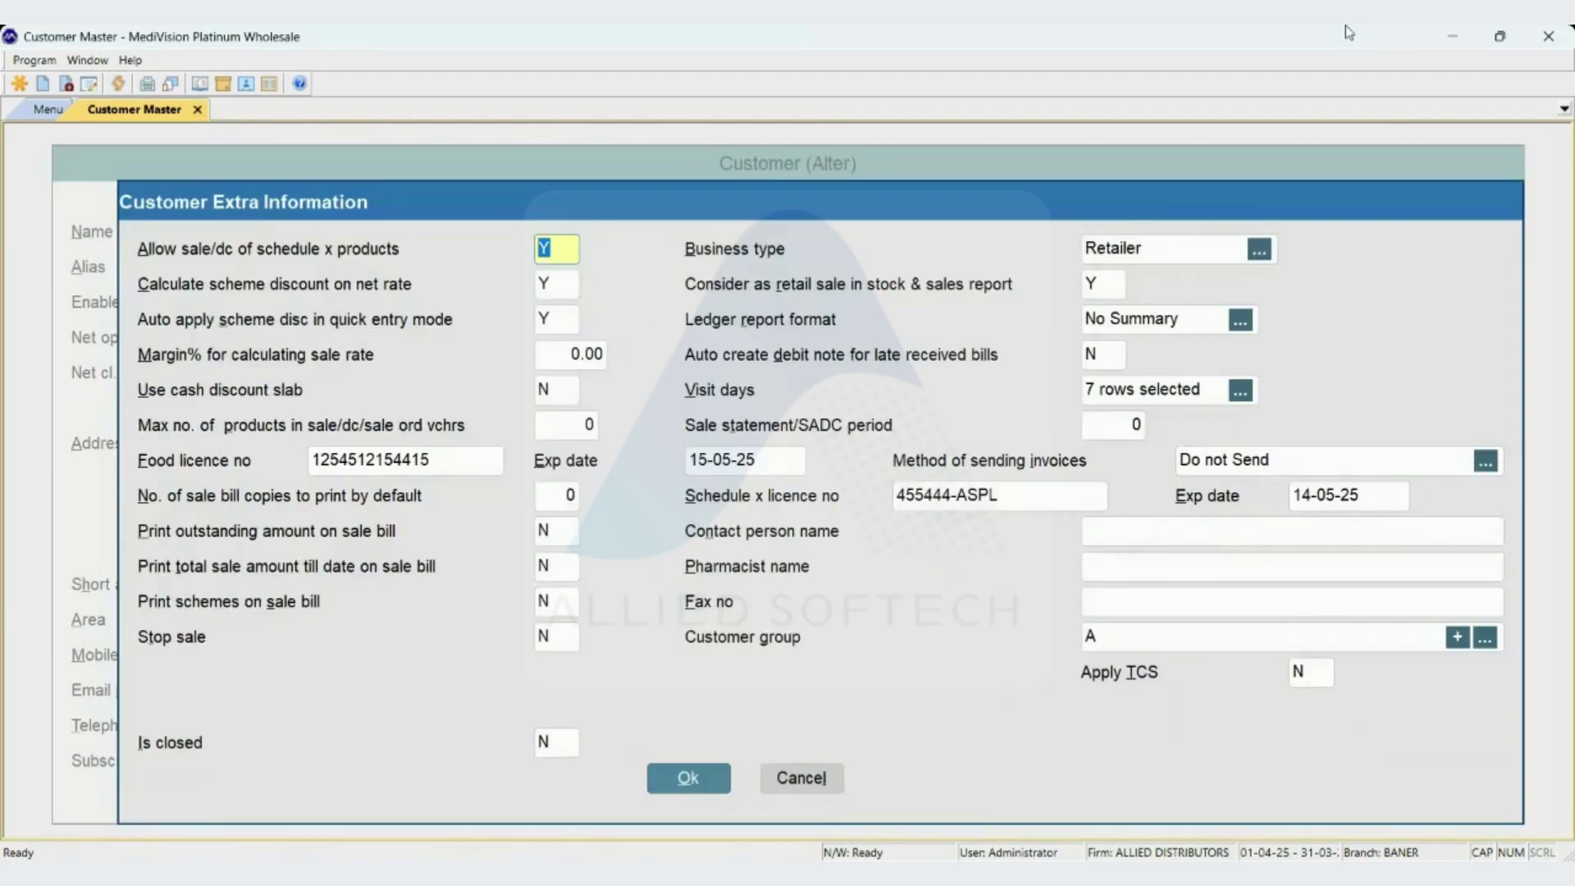
key(Return)
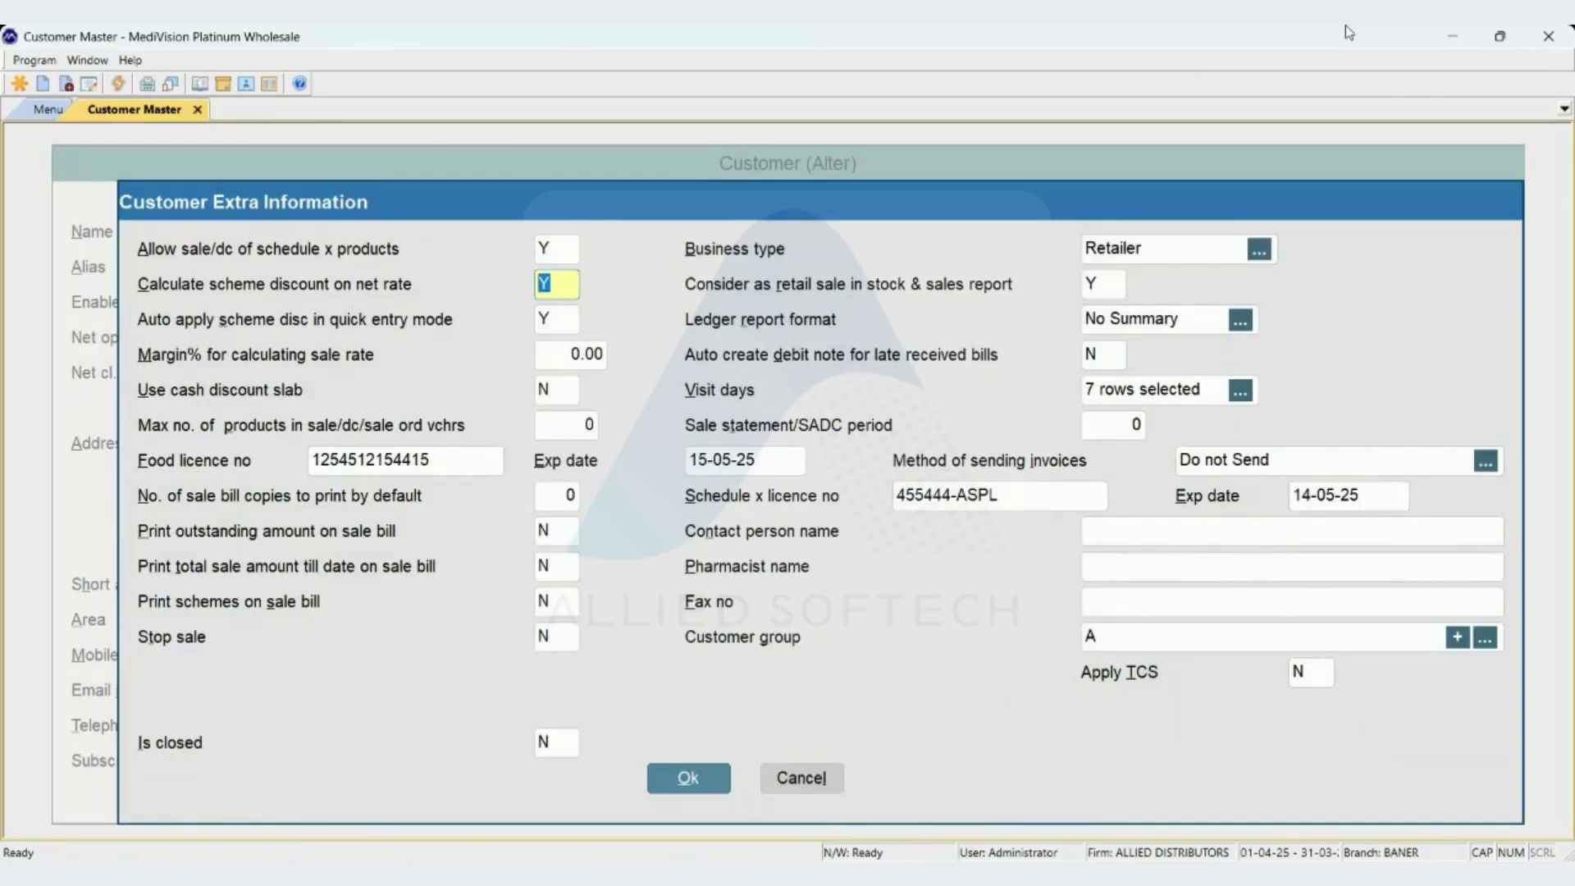
text(N)
key(Return)
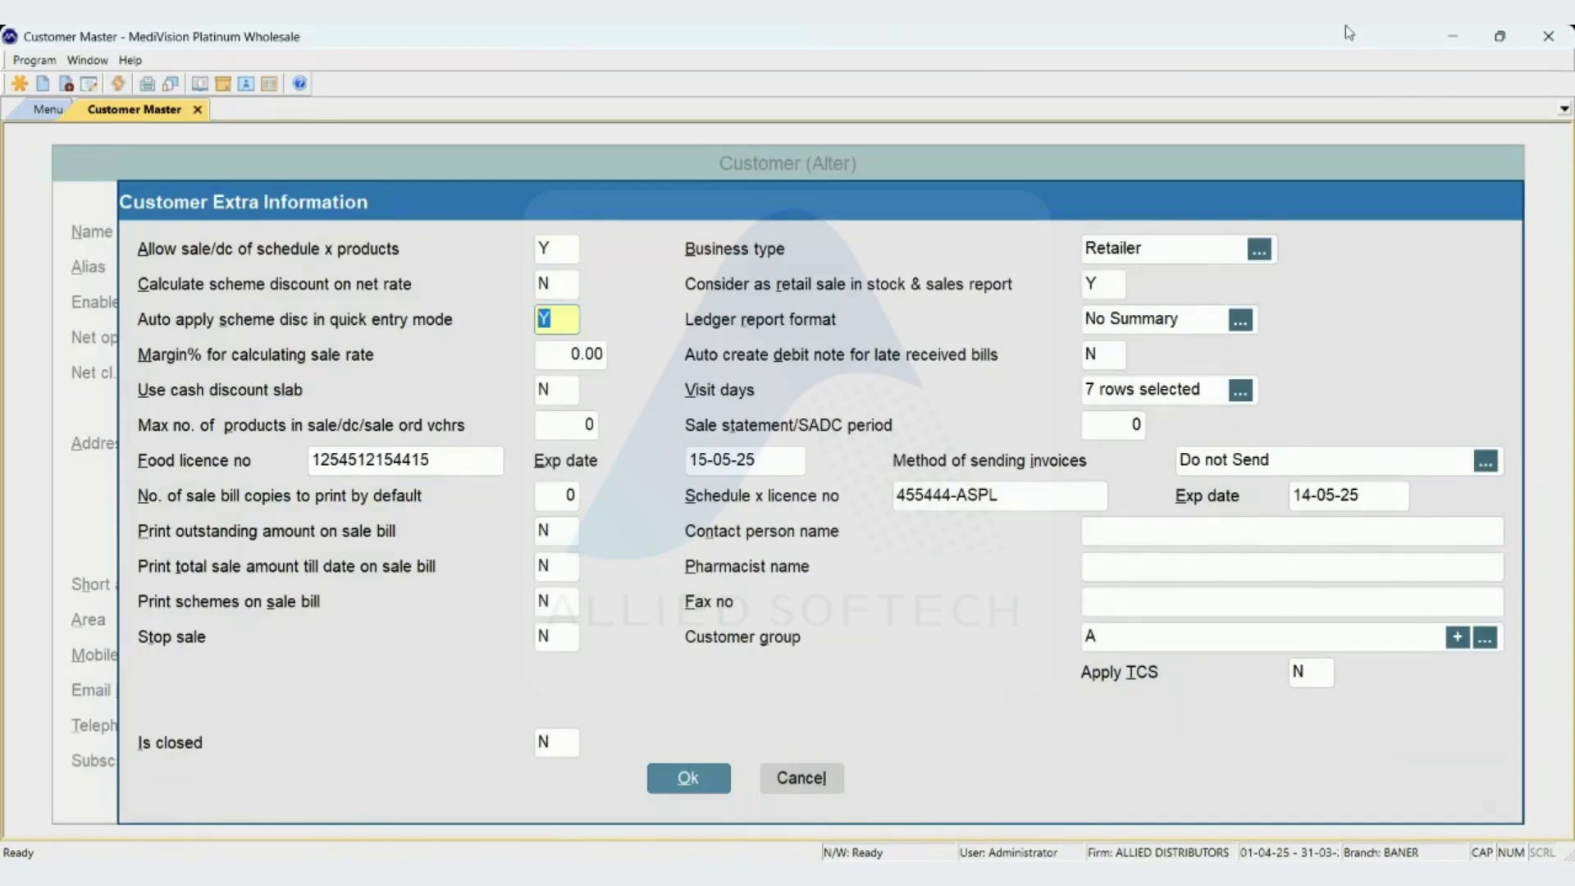
key(Escape)
key(Return)
key(Return)
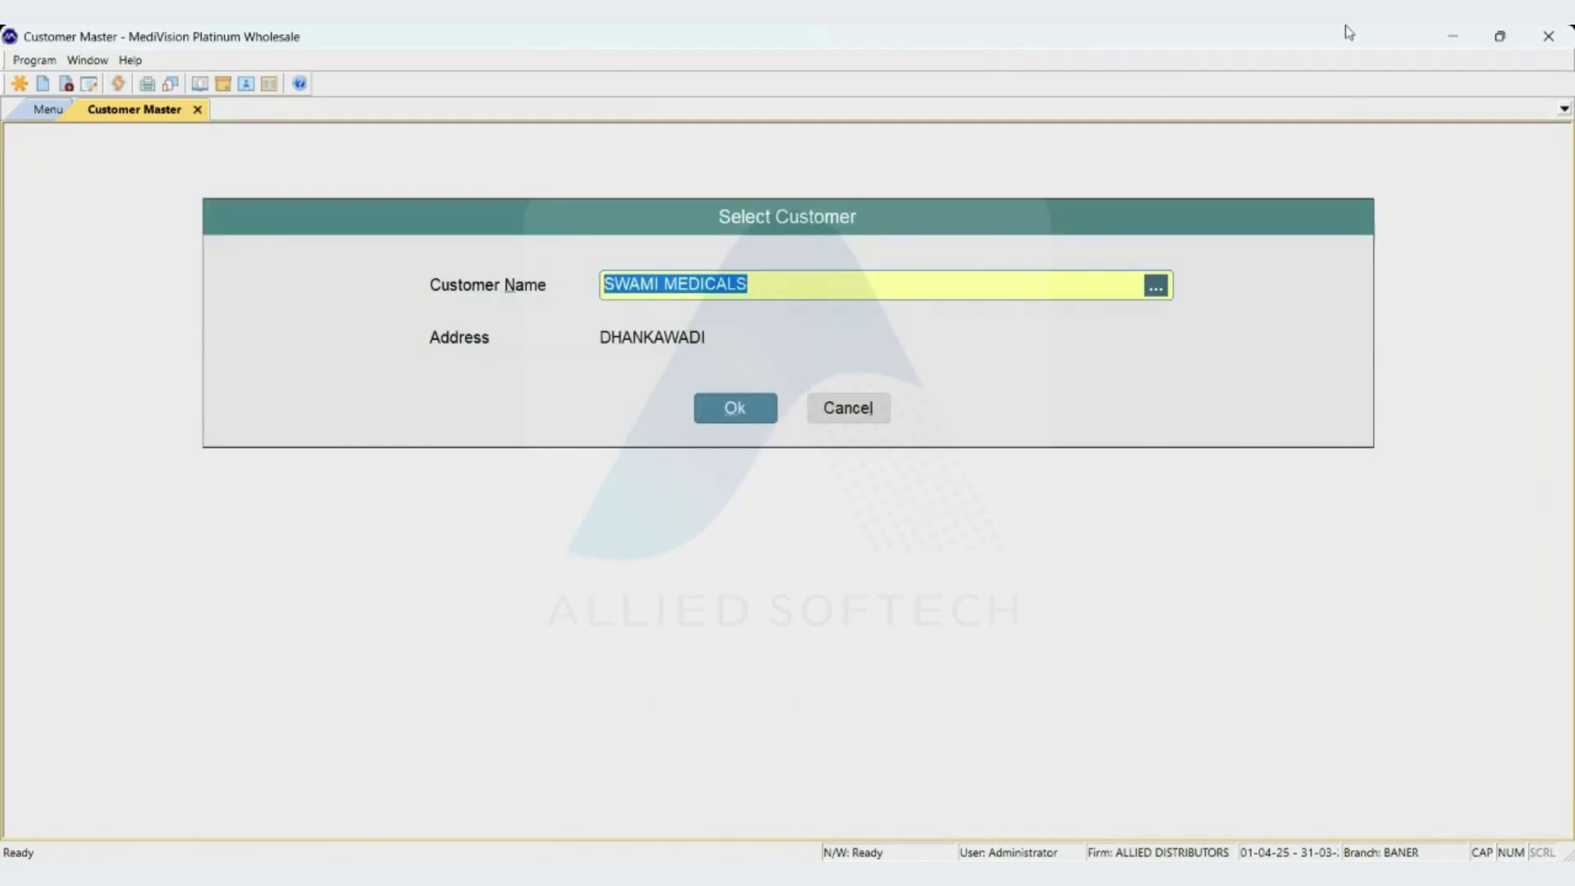
Return to voucher entry and start a new Credit sale for customer SWAMI MEDICALS with the default header details.
key(Escape)
key(Escape)
key(Escape)
key(Down)
key(Return)
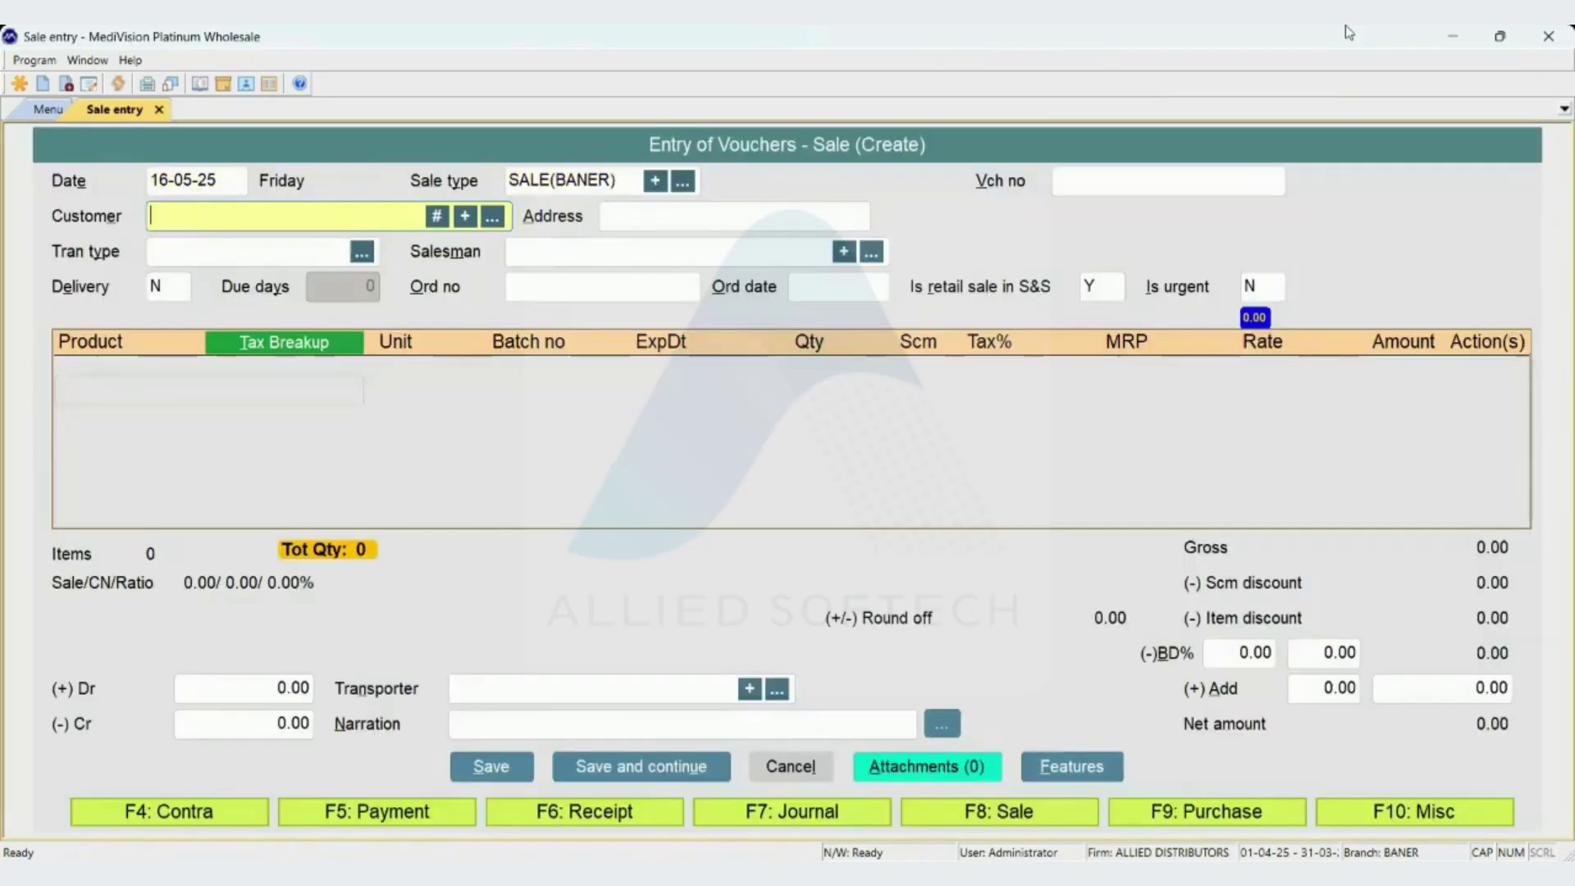
text(SWA)
key(Return)
key(Return)
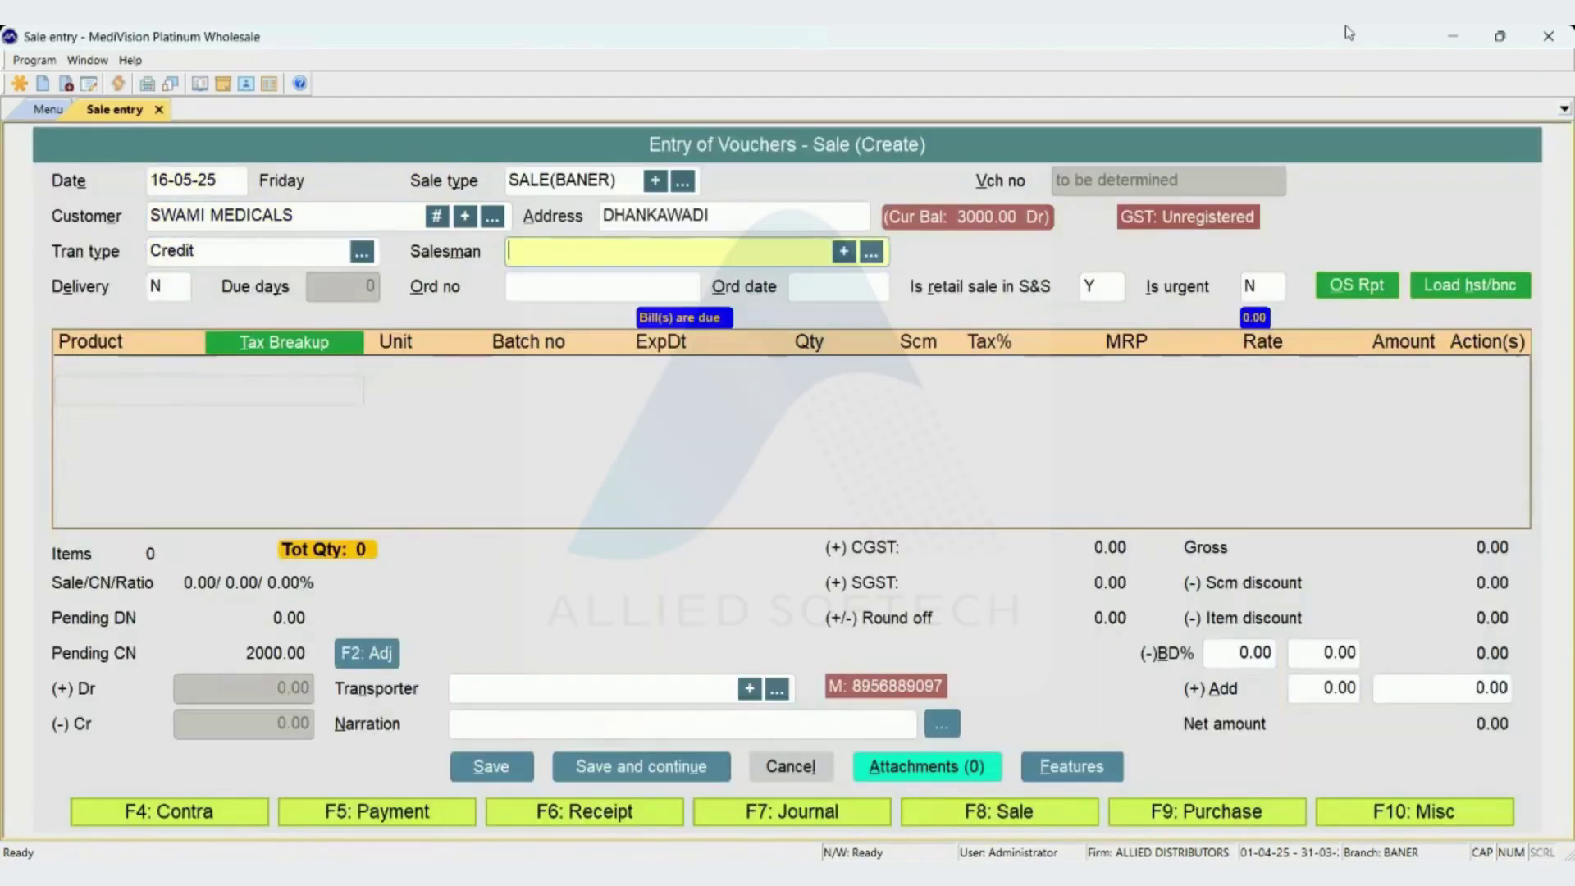
key(Return)
Enter product CIPLOX 500 in the sale with quantity 1, item discount 5.00% and scheme discount Y.
text(CIPLO)
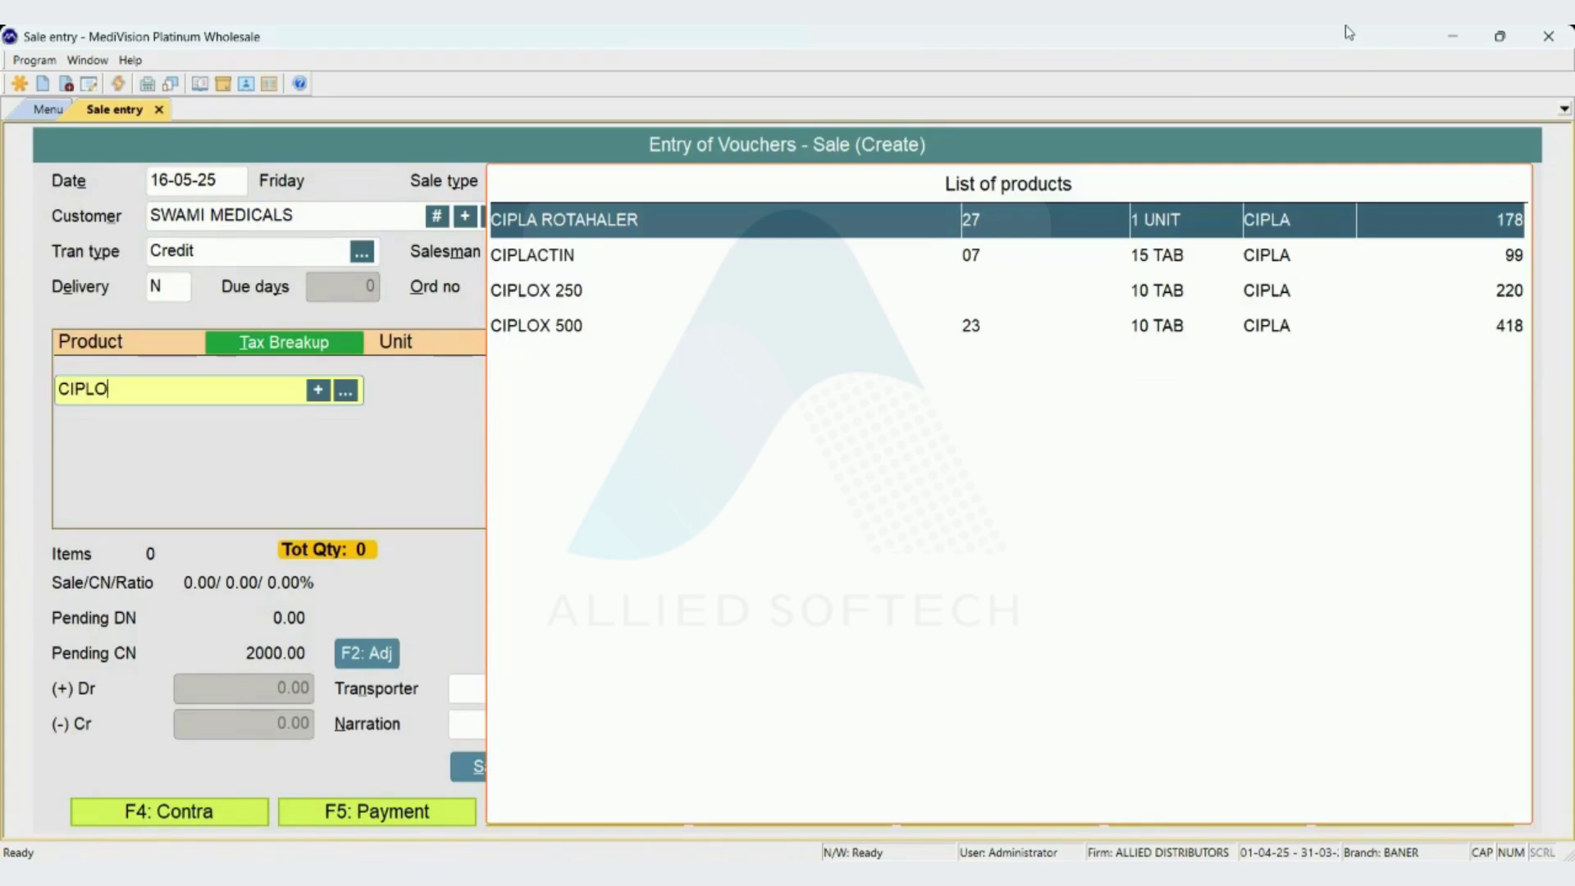
key(Down)
key(Return)
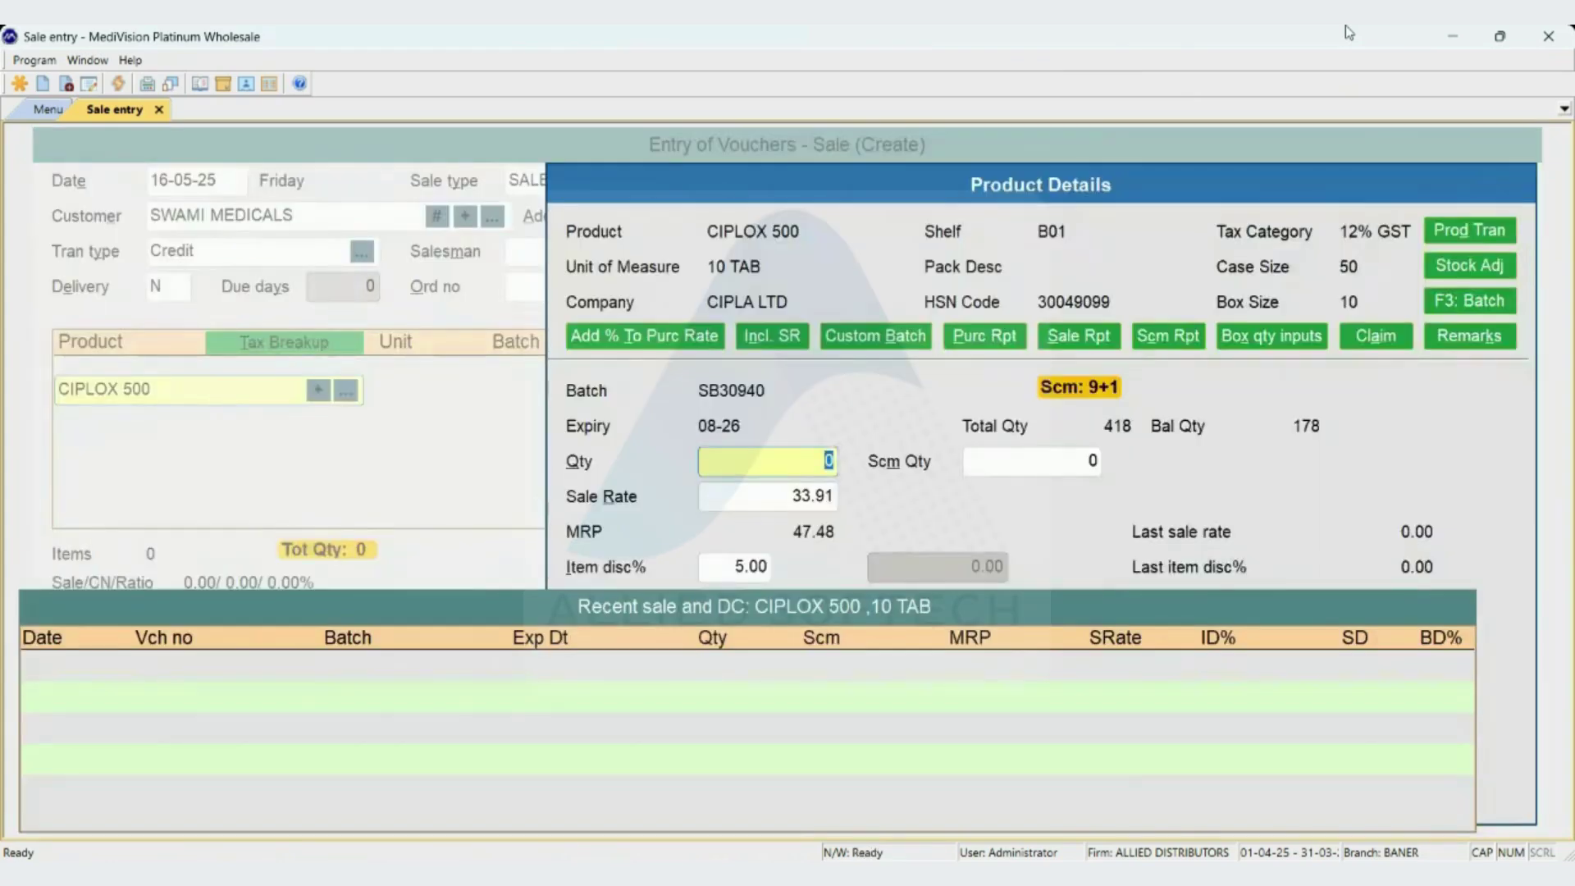
text(9)
key(Return)
key(Return)
key(Return)
key(Return)
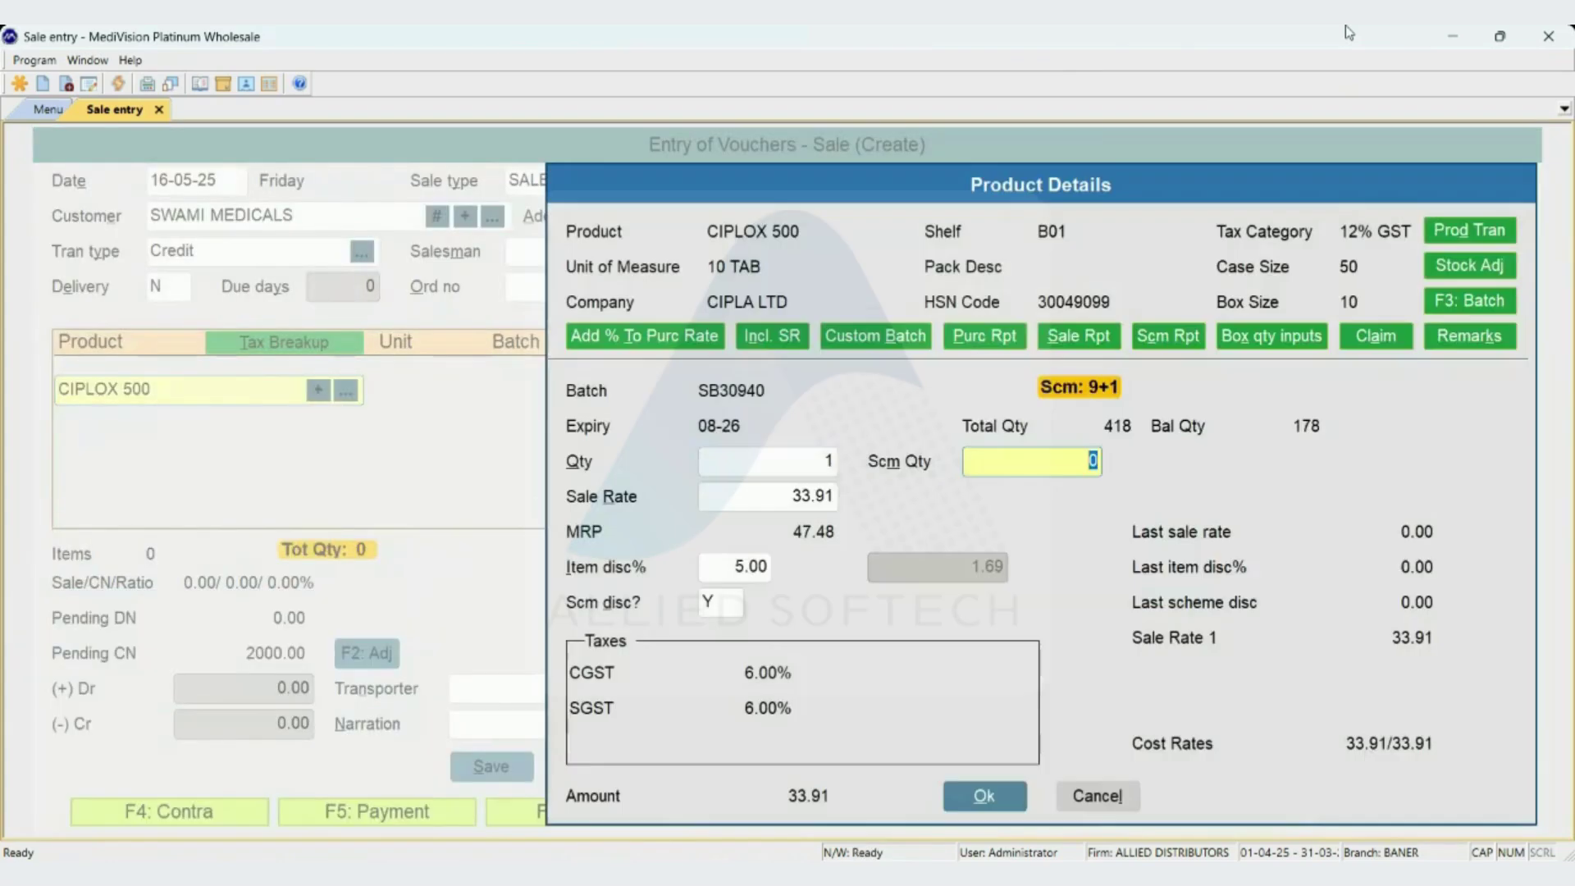
key(Return)
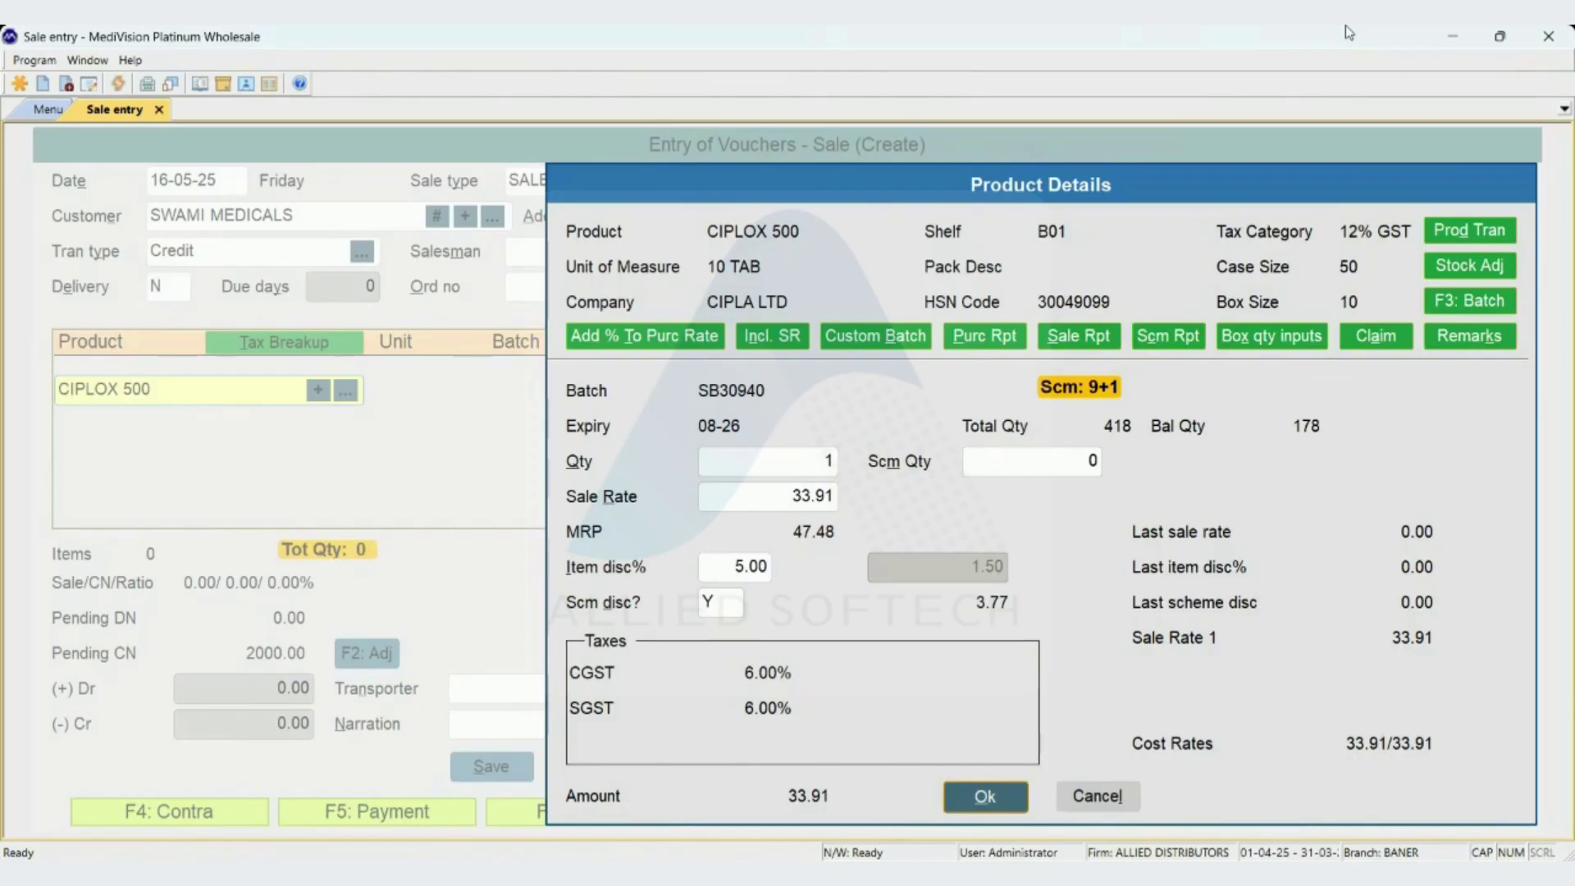
Switch to Calculator, divide the sale rate 33.91 by 9, clear the result and return to the sale entry.
key(alt+Tab)
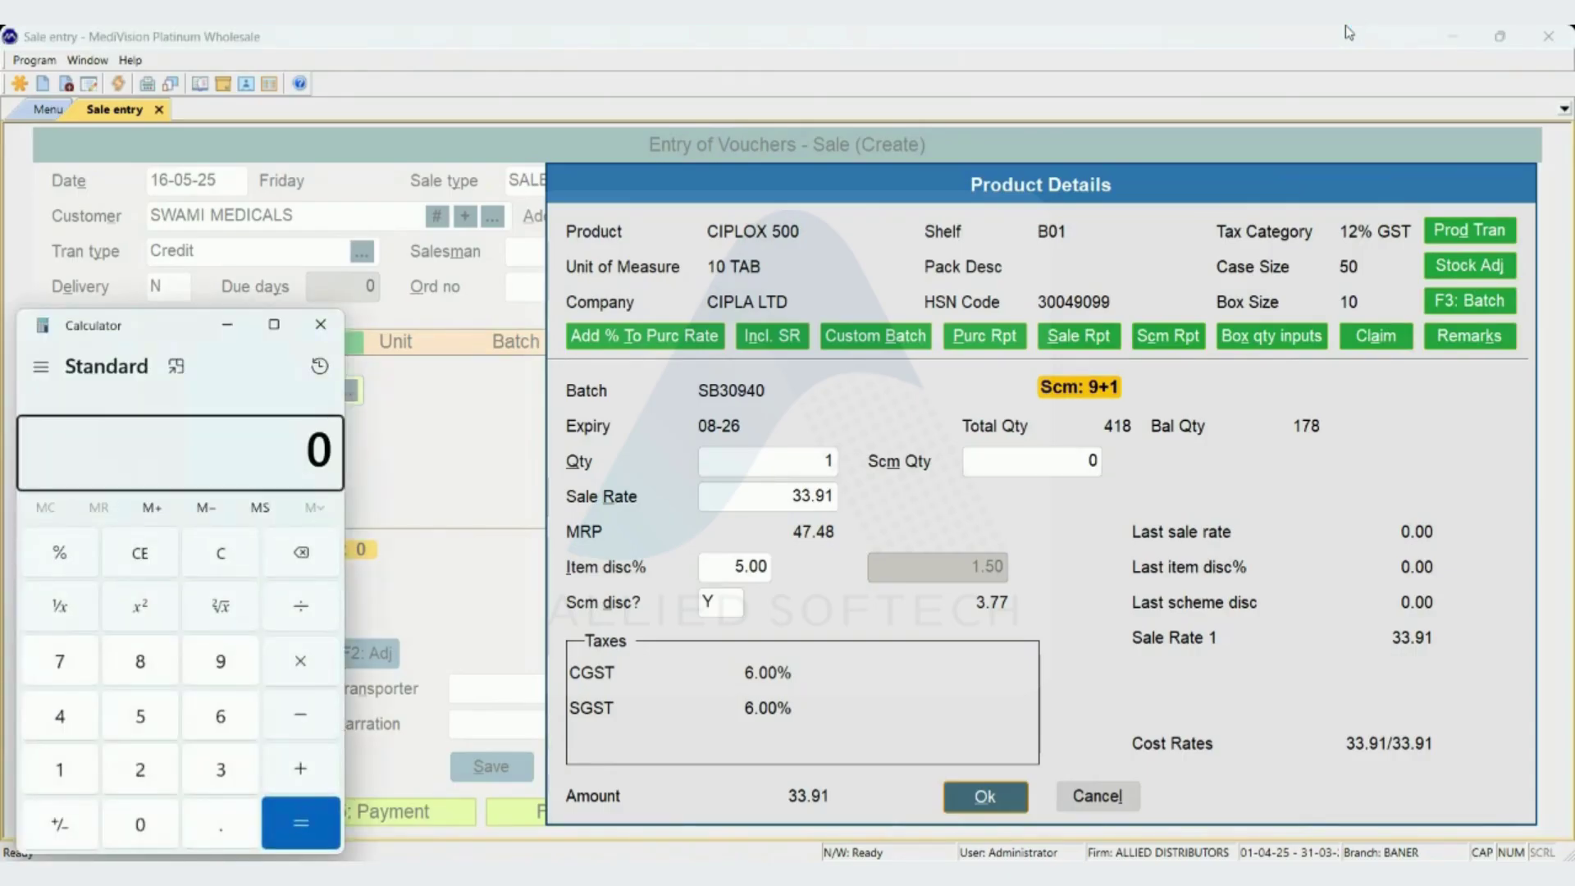
text(33.91)
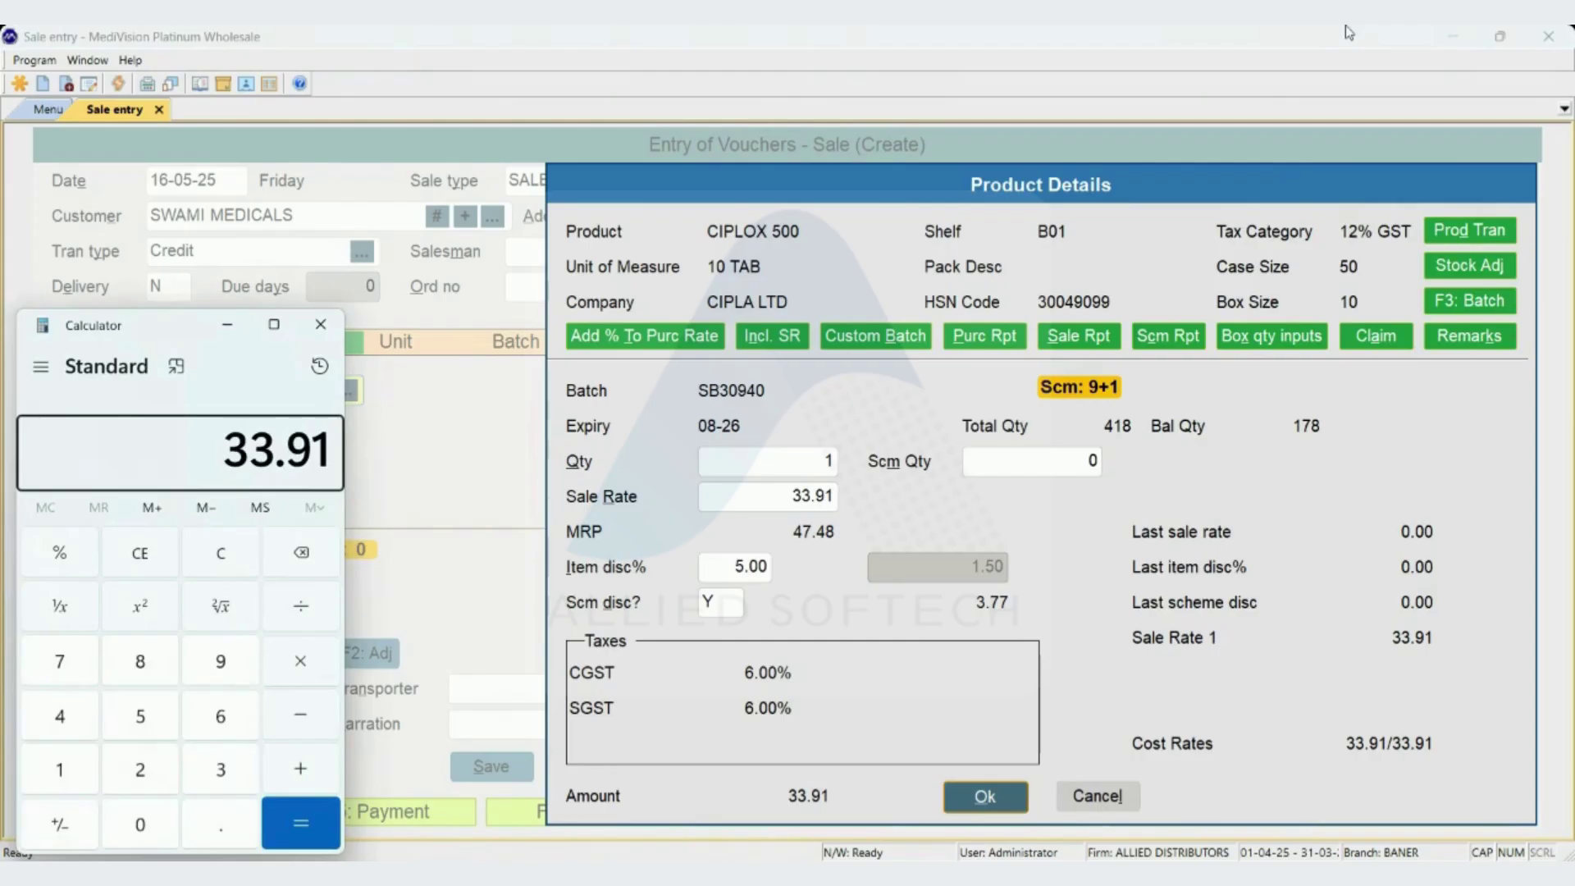
key(slash)
text(9)
key(Return)
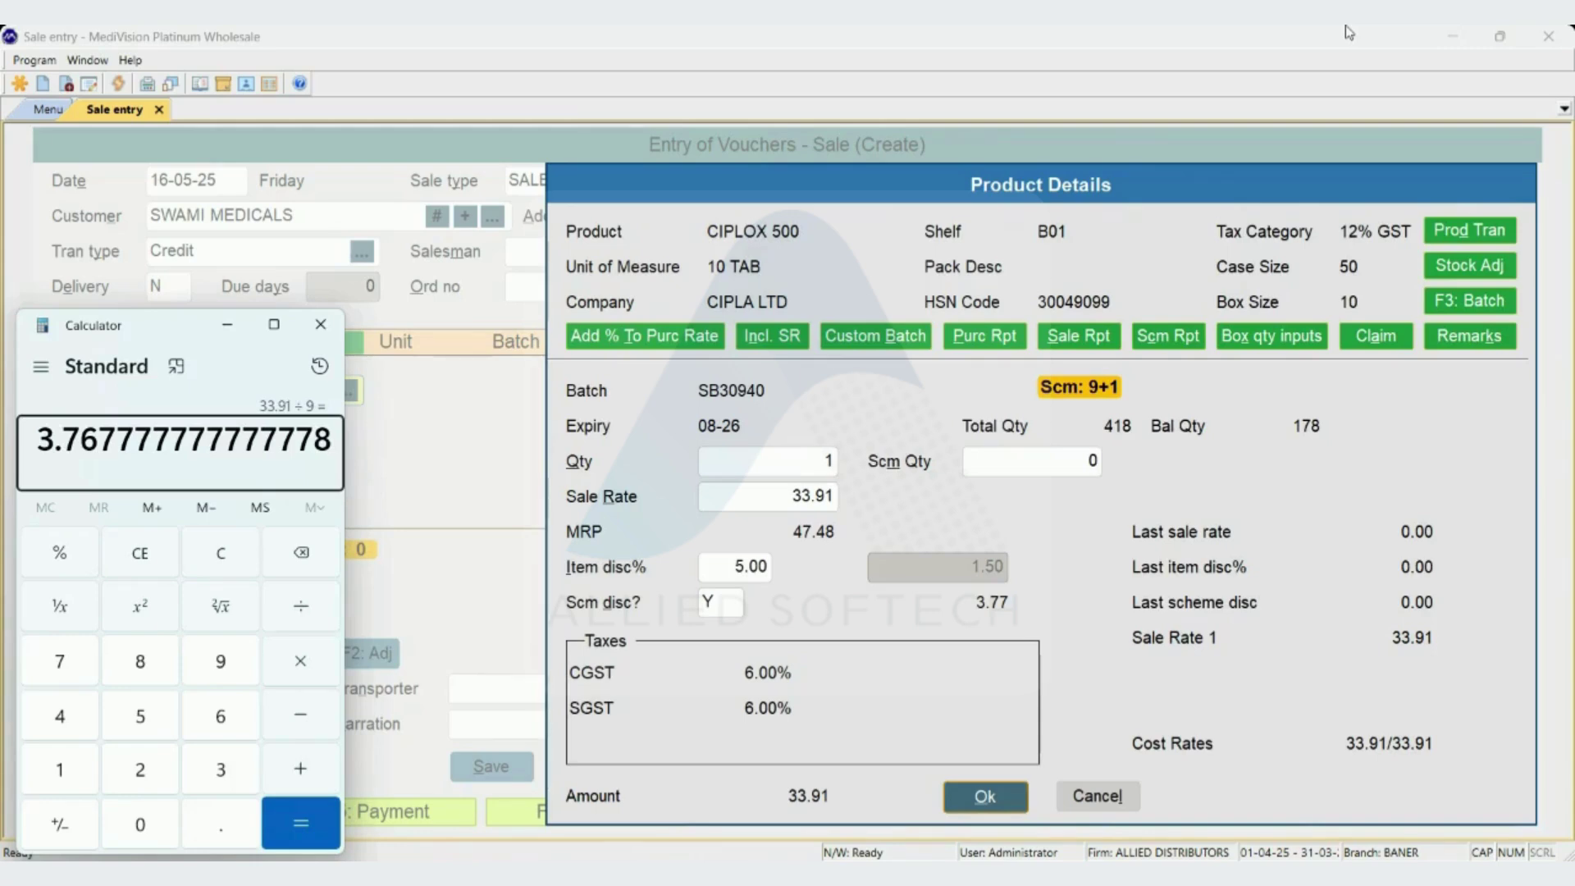
key(Escape)
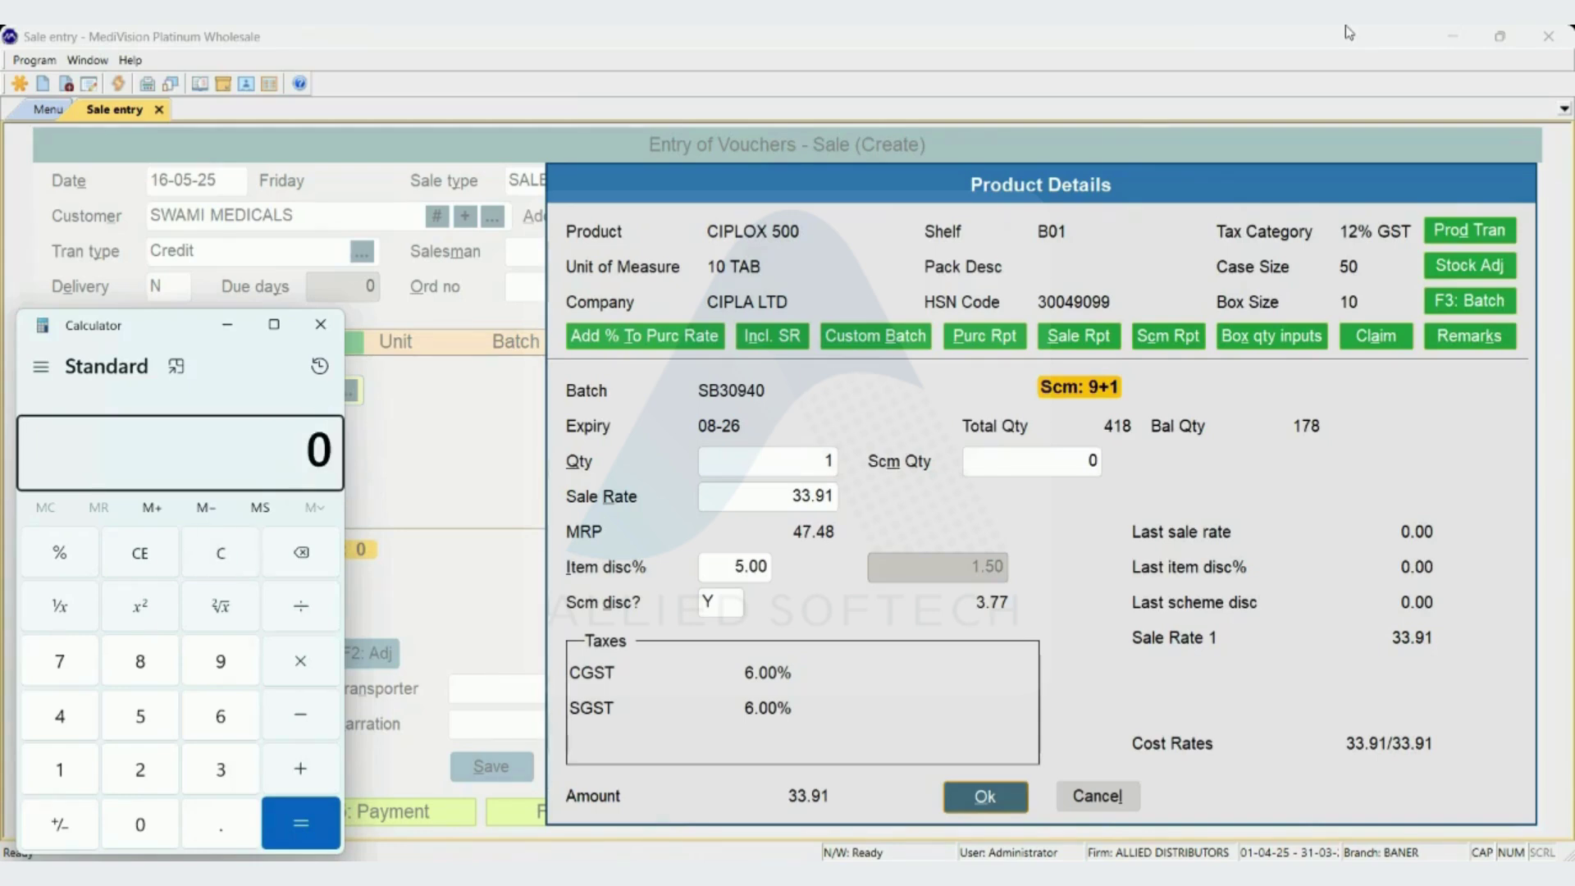
key(alt+Tab)
Cancel the product details of CIPLOX 500 and discard the unsaved sale.
key(Escape)
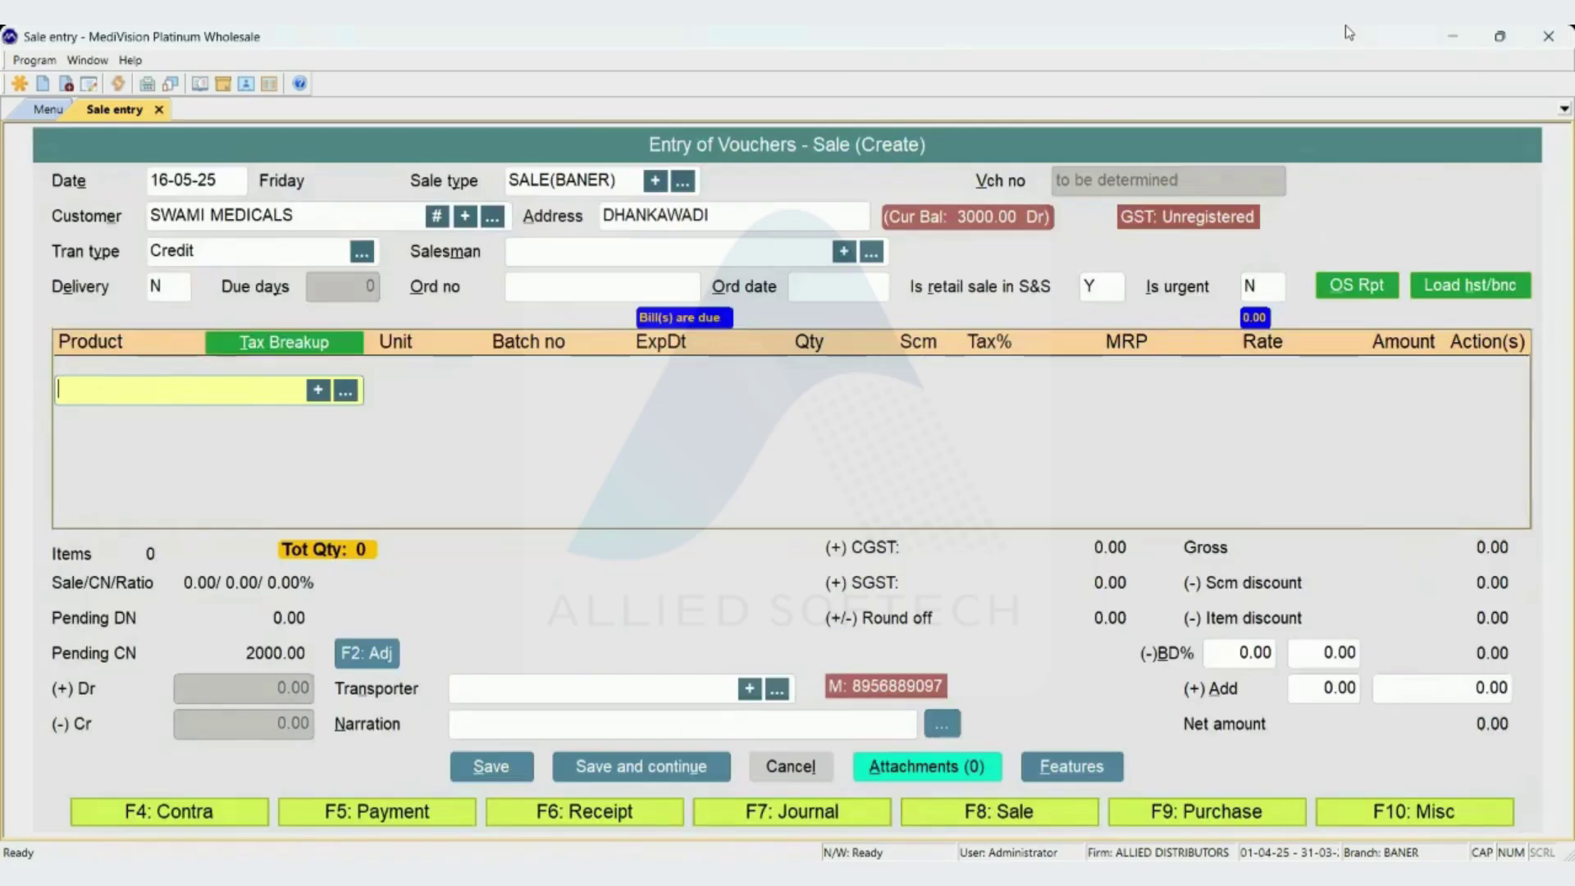
key(Escape)
key(Return)
From the masters, open the customer record of SWAMI MEDICALS for alteration.
key(Return)
key(Down)
key(Down)
key(Down)
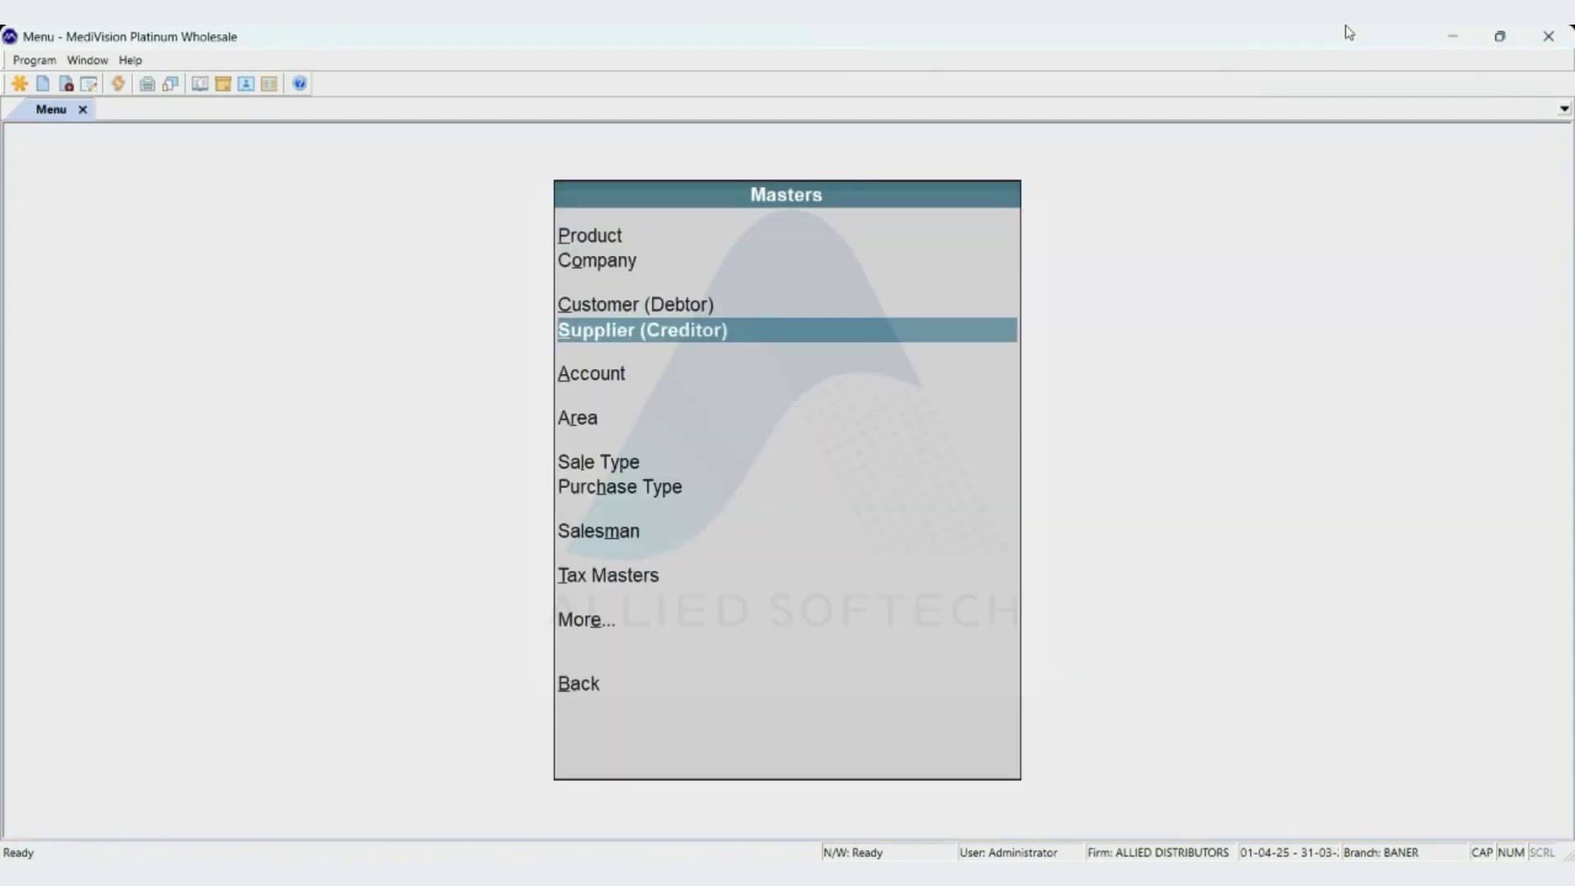
key(Up)
key(Return)
key(Return)
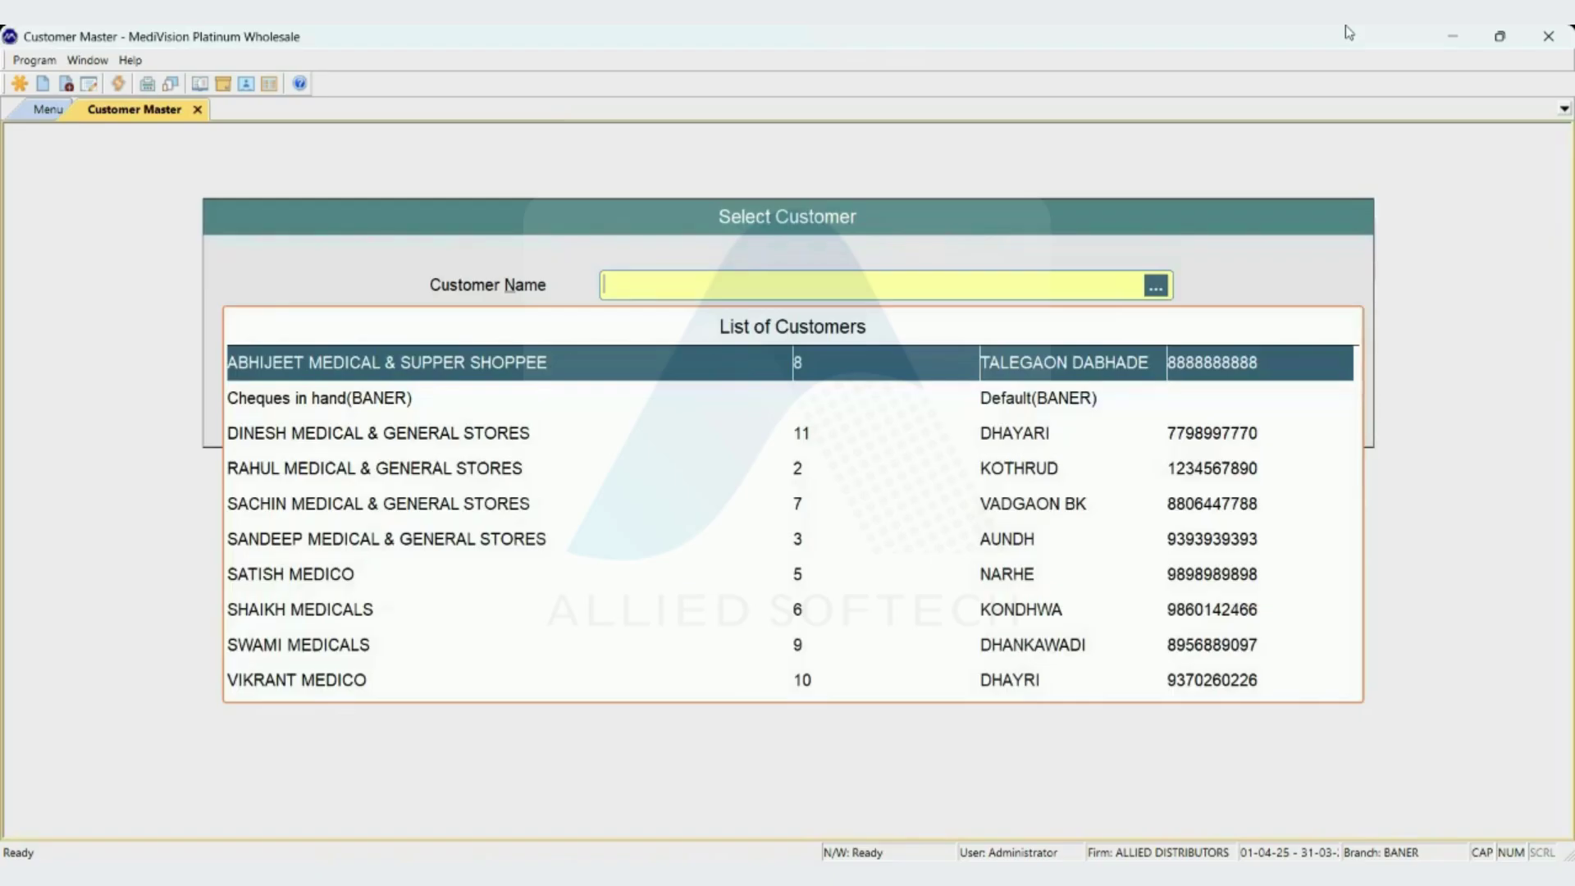
text(SWAMIN)
key(Return)
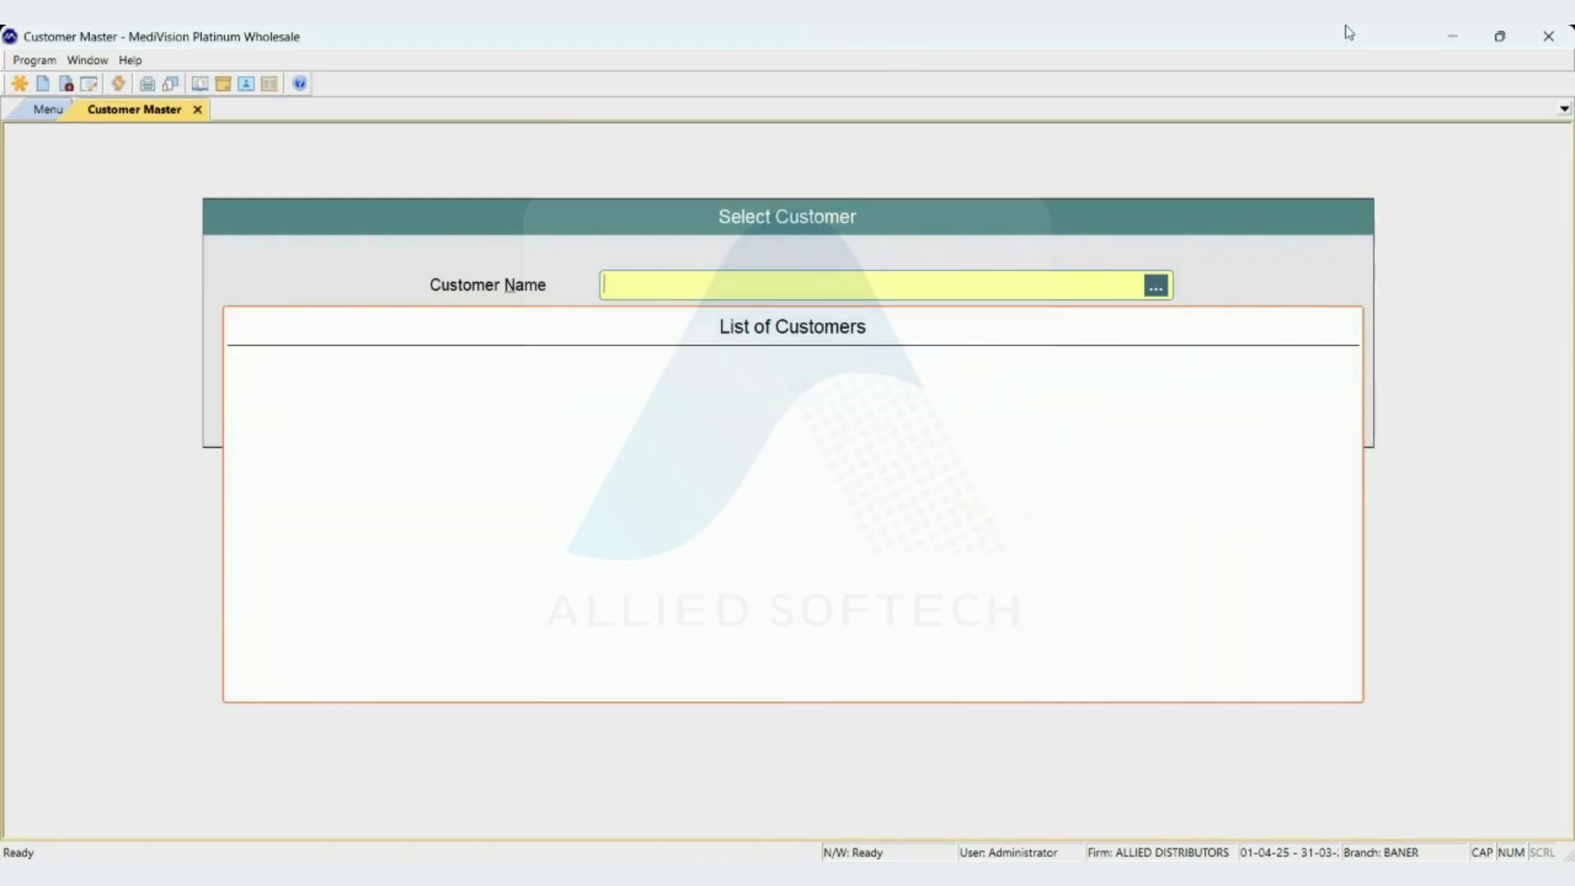
text(SWAMI MEDICALS)
key(Return)
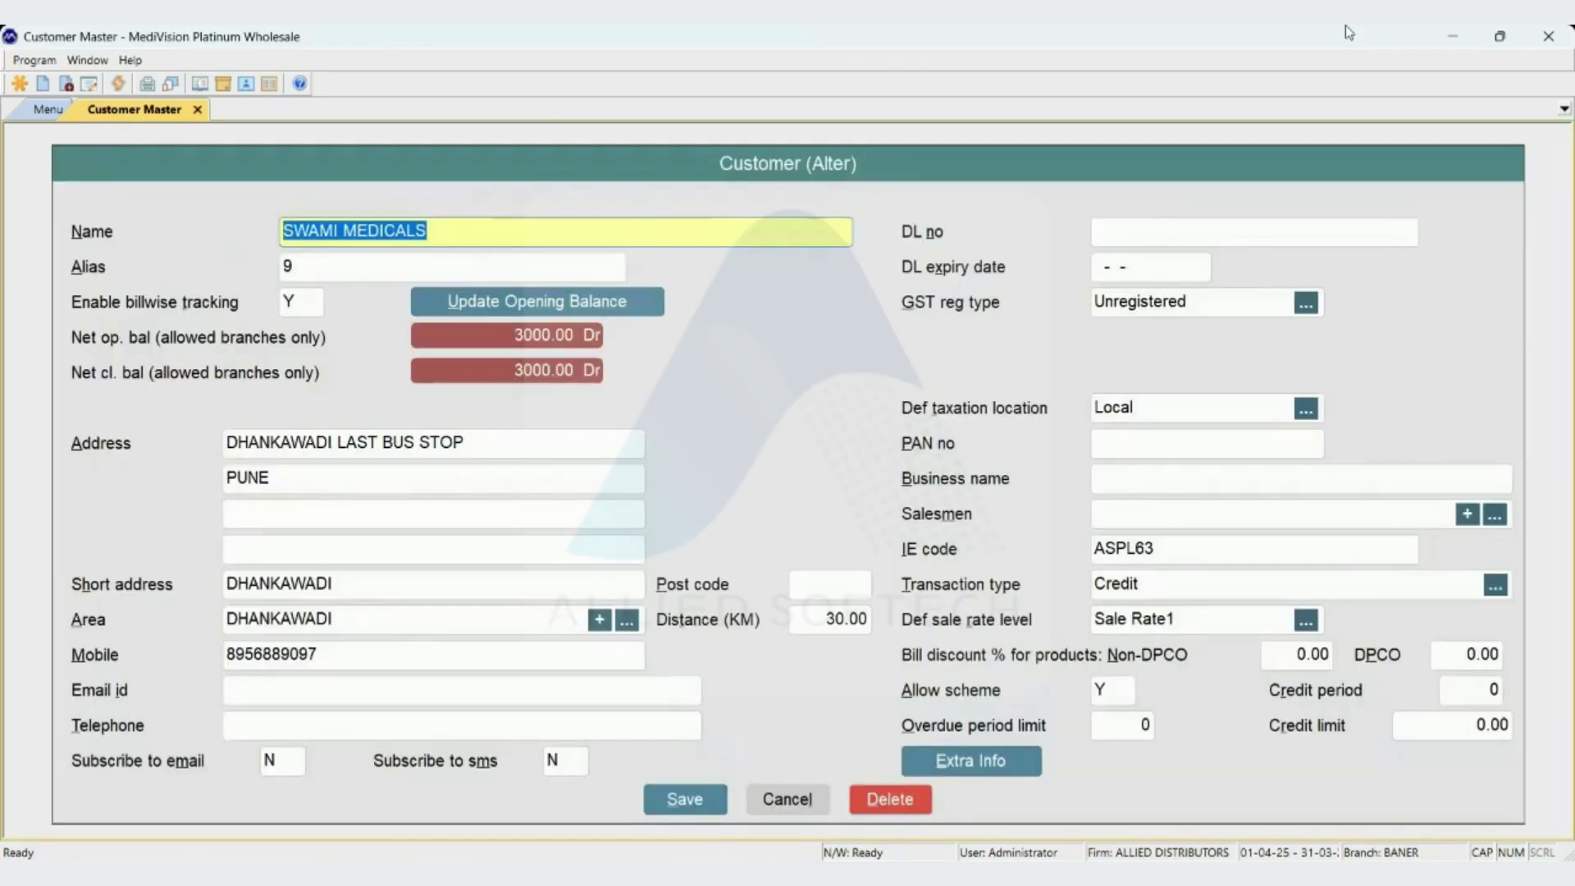
Set scheme discount calculation on net rate to Y in the customer's extra information, save the record and leave the masters.
key(alt+e)
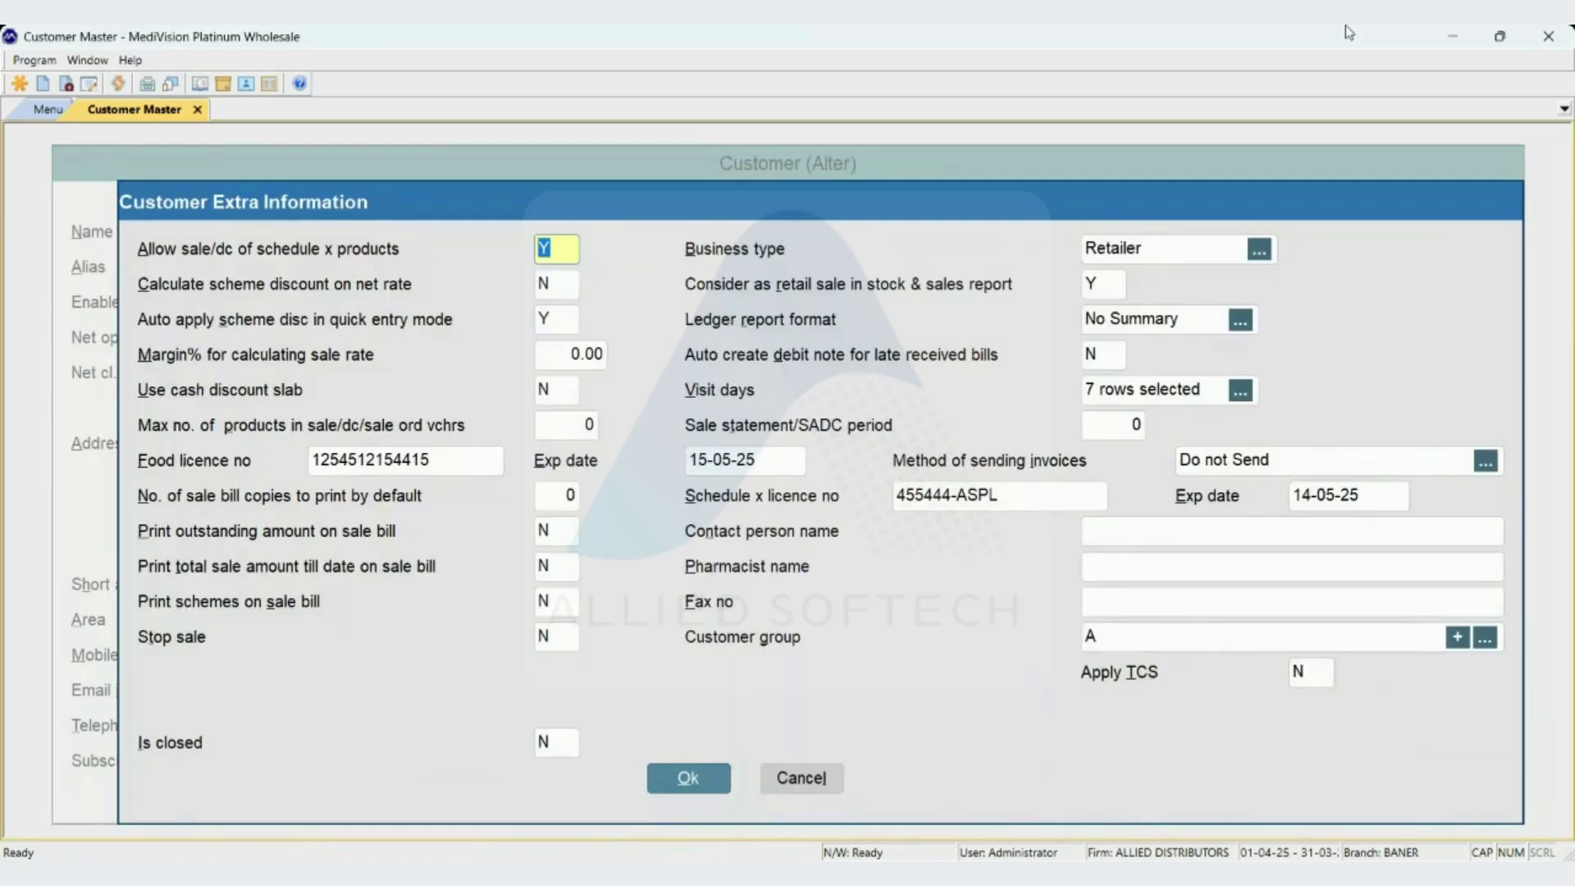
key(Return)
key(Return)
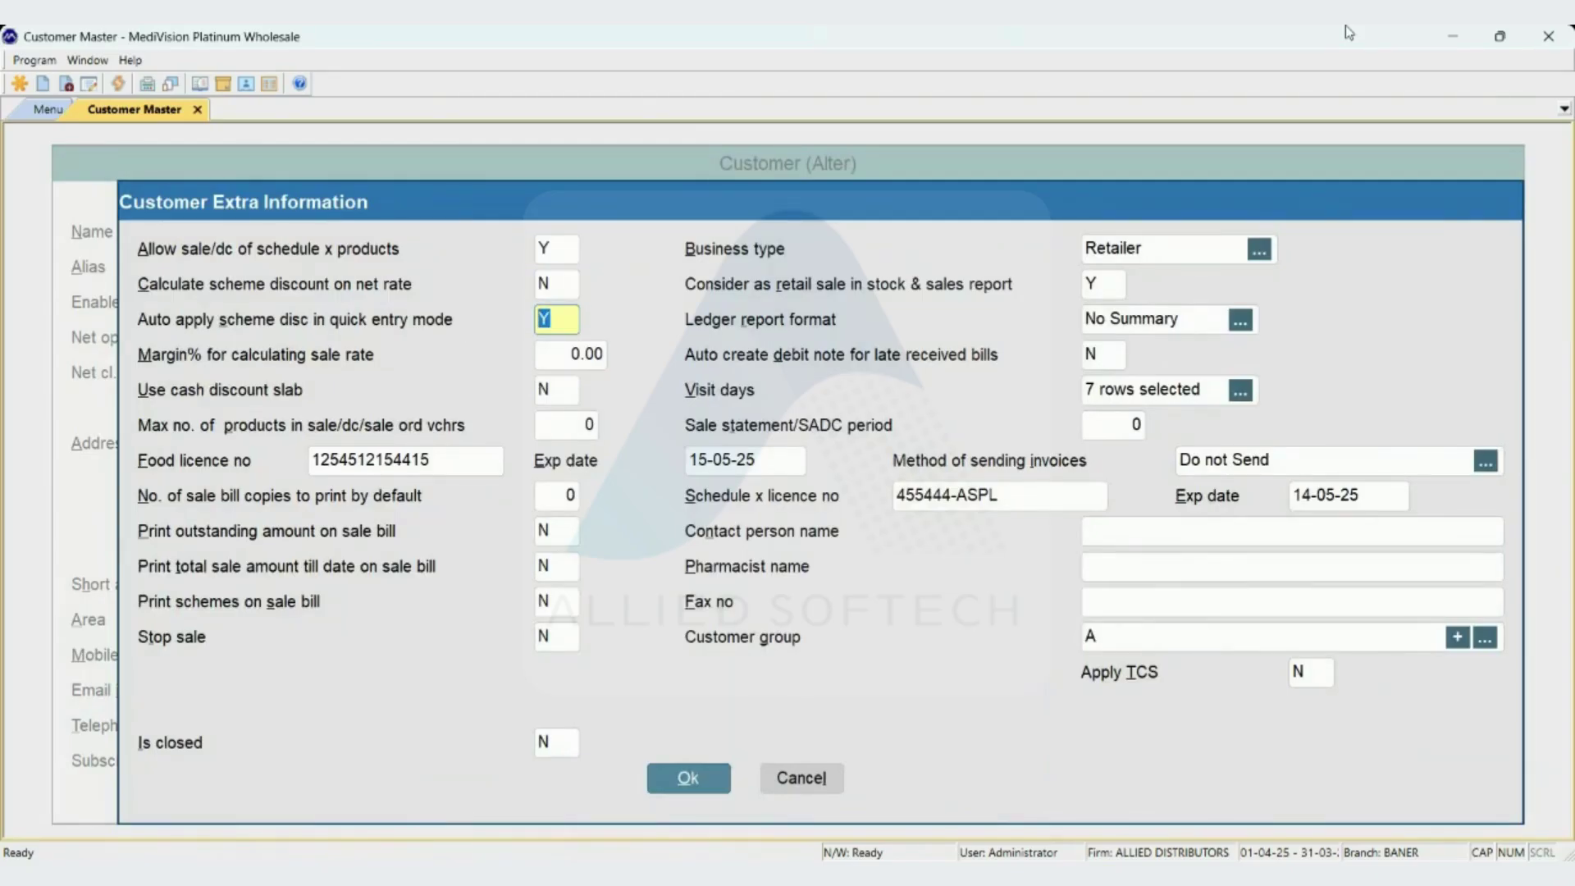
key(Up)
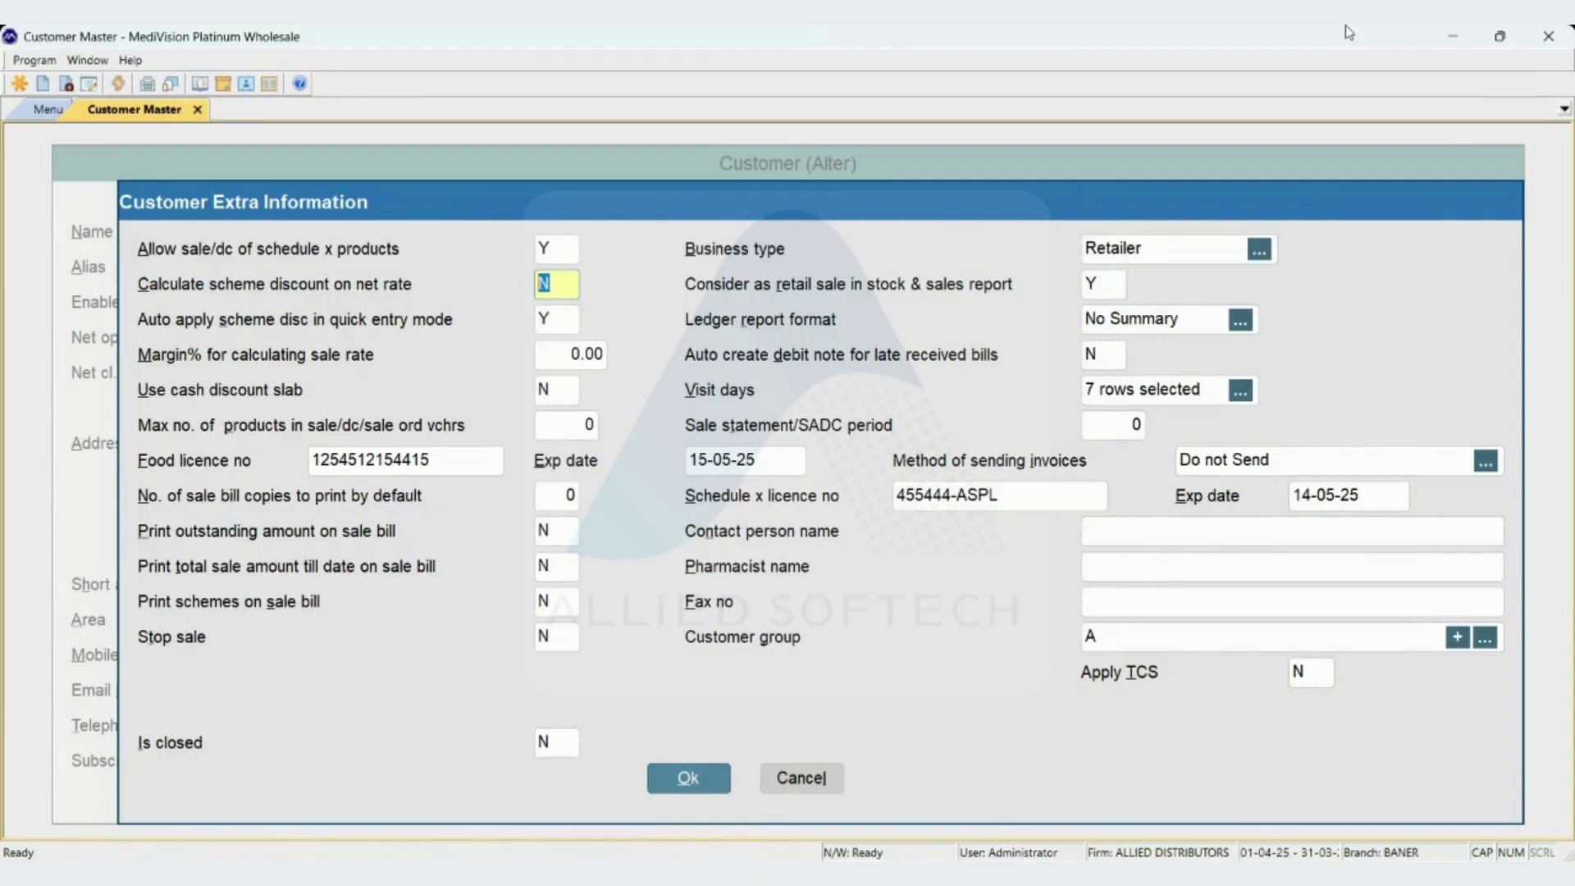
text(Y)
key(Return)
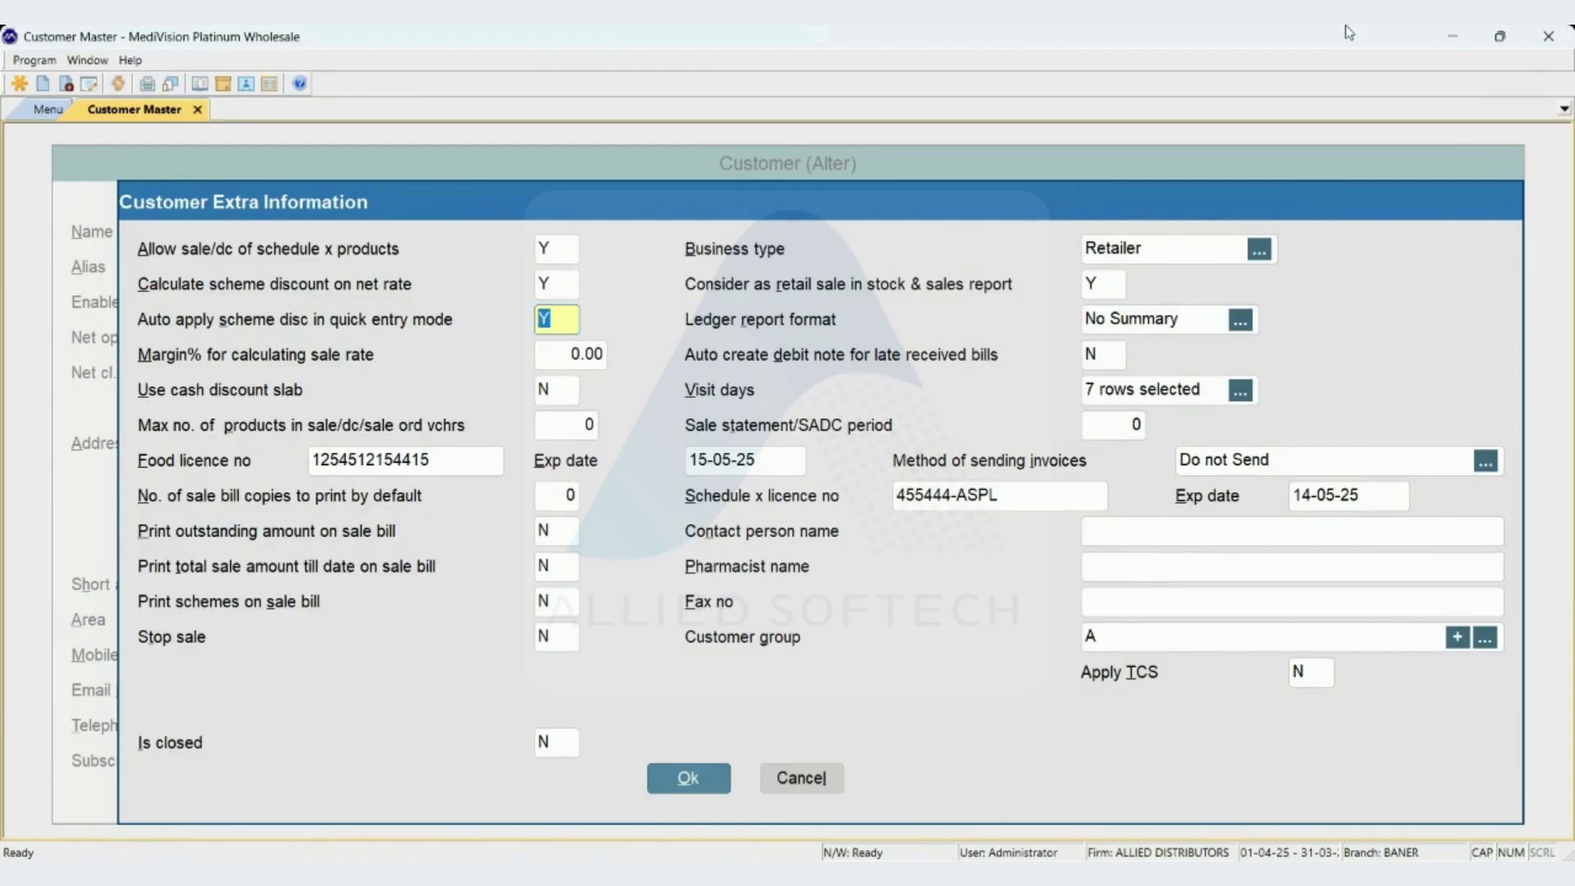
key(Escape)
key(ctrl+s)
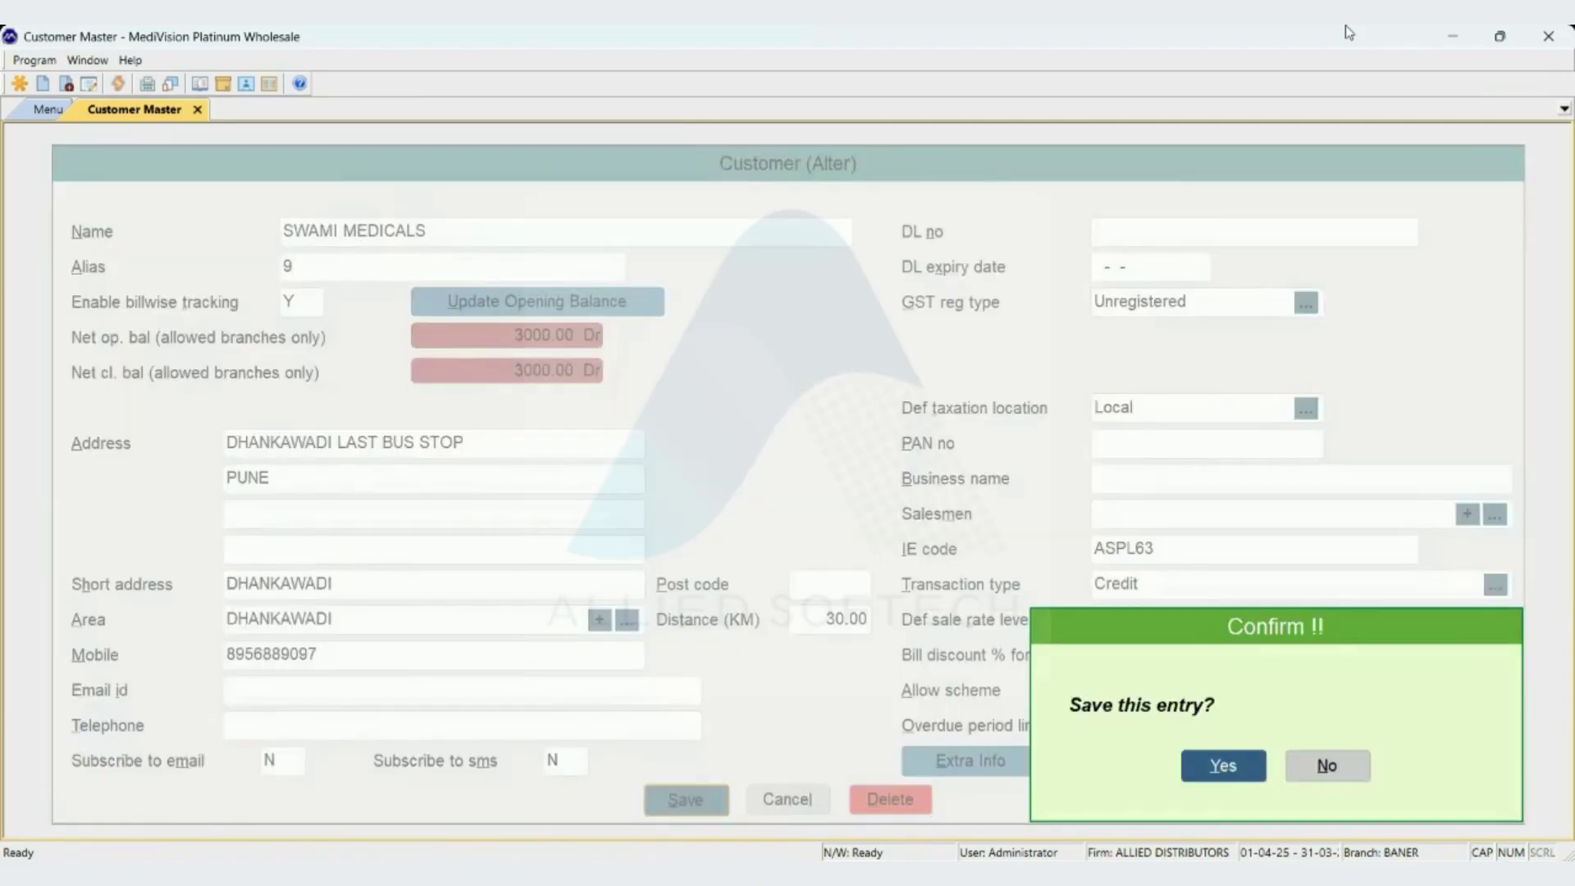
key(Return)
key(Escape)
key(Escape)
Start a new sale voucher for customer SWAMI MEDICALS, keeping the default header details.
key(F8)
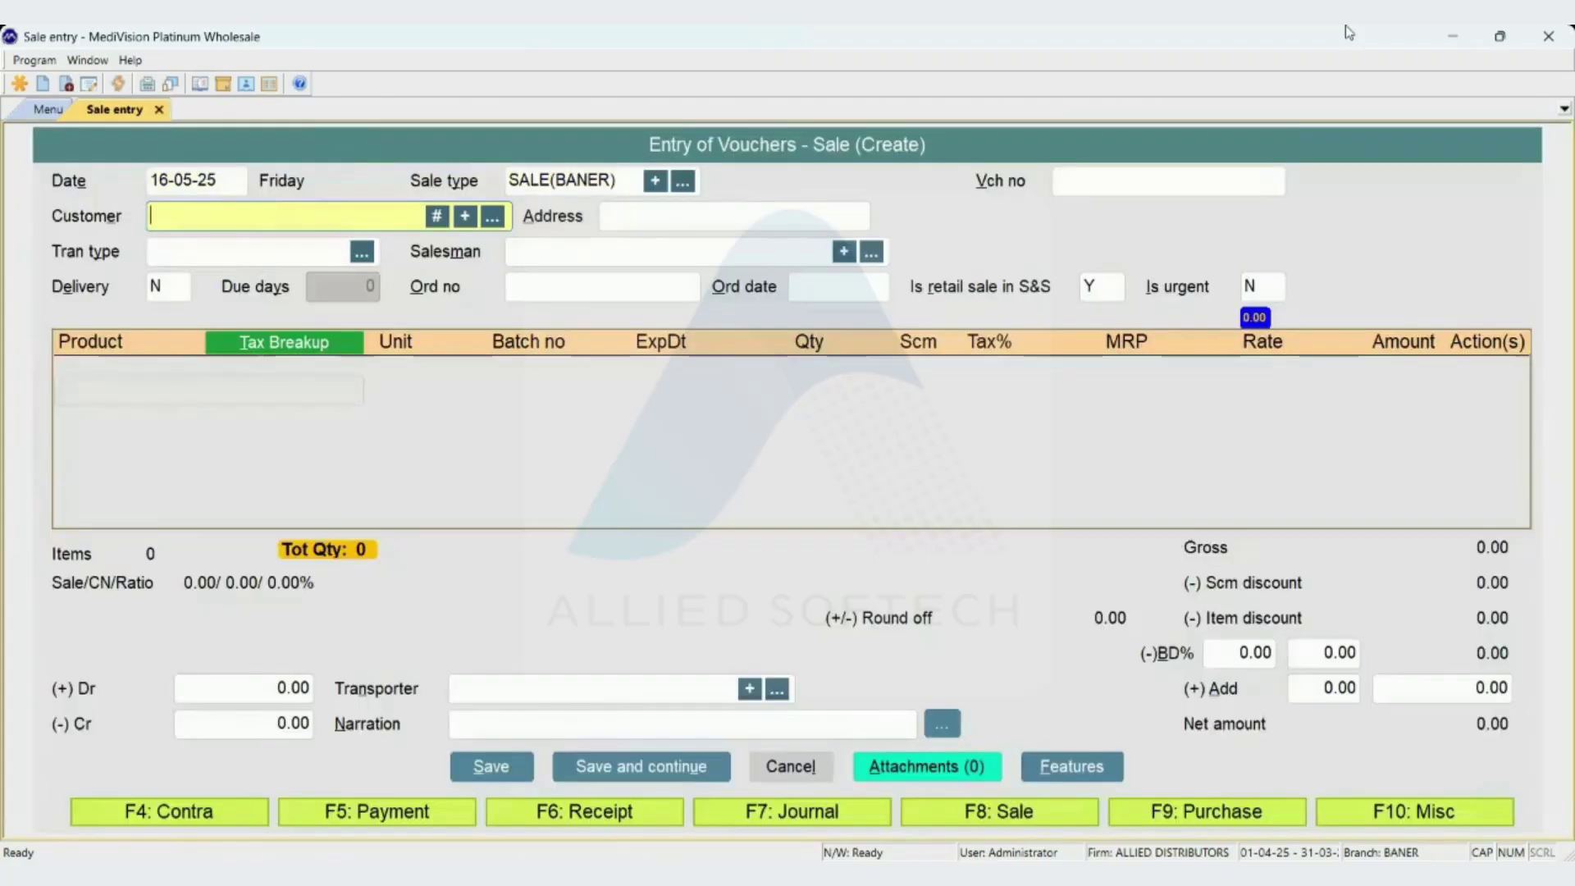
text(SWAMI)
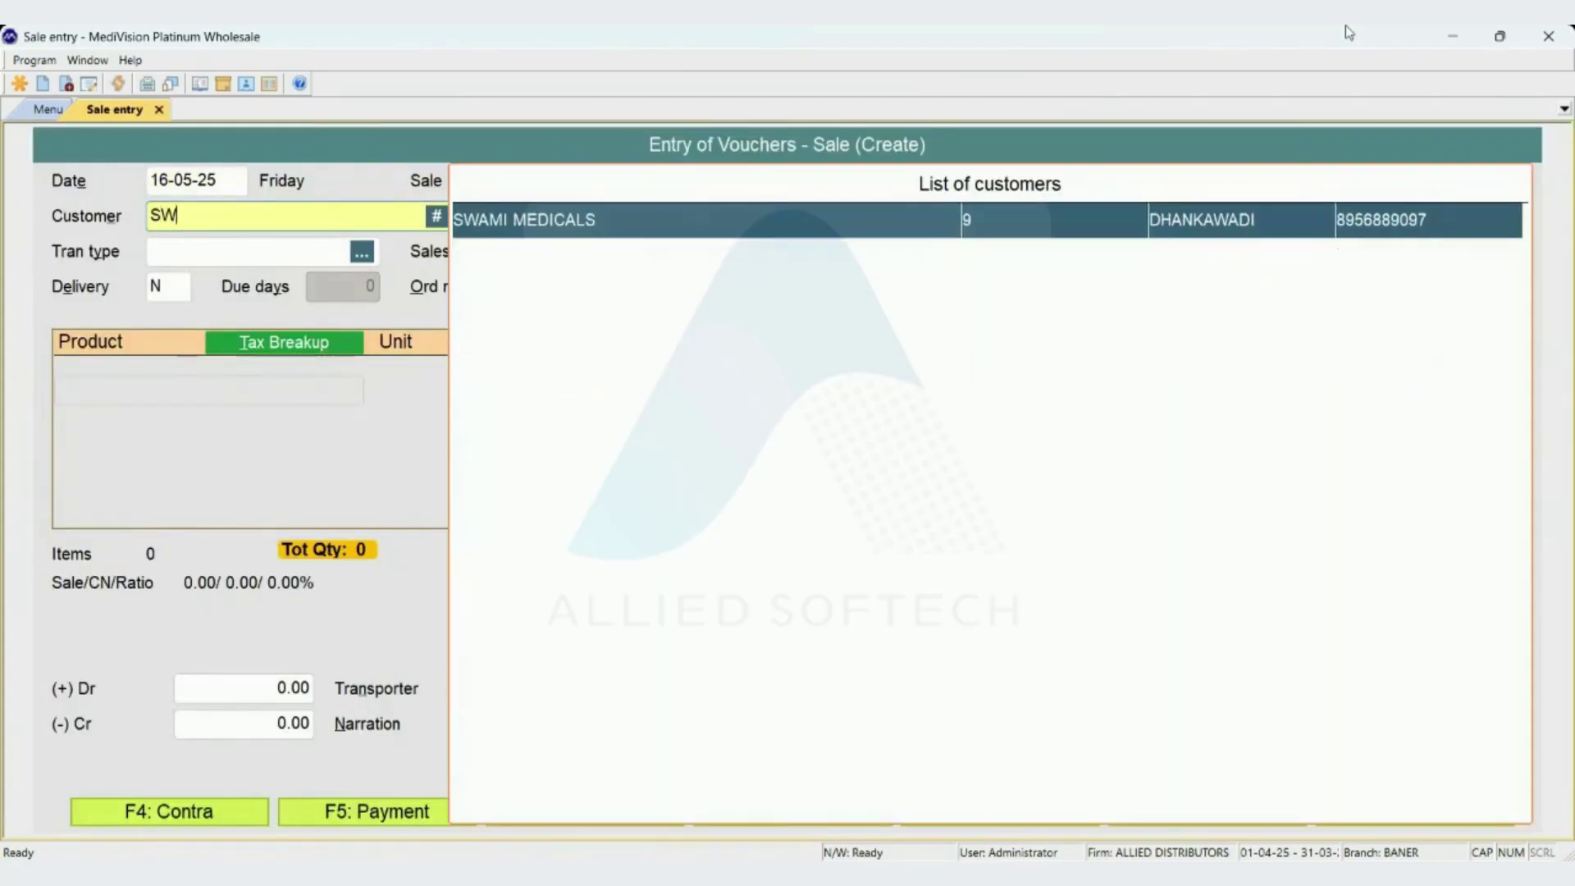
key(Return)
key(Return)
key(Return)
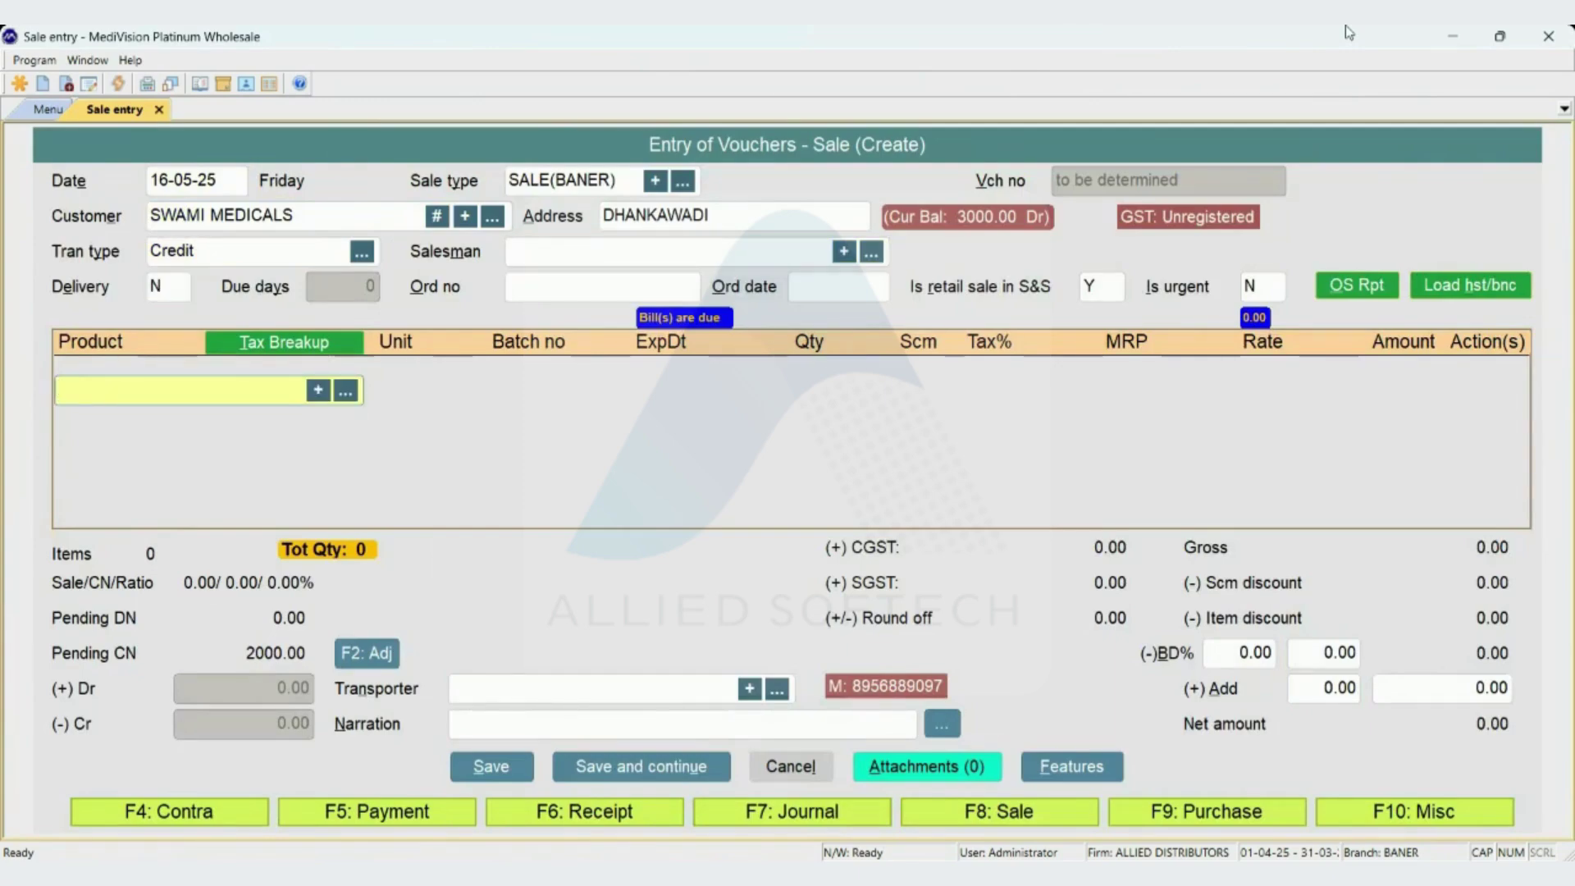
Add product CIPLOX 500 with quantity 5 to the sale, accepting a quantity that is not a multiple of the minimum.
text(CIPLOX)
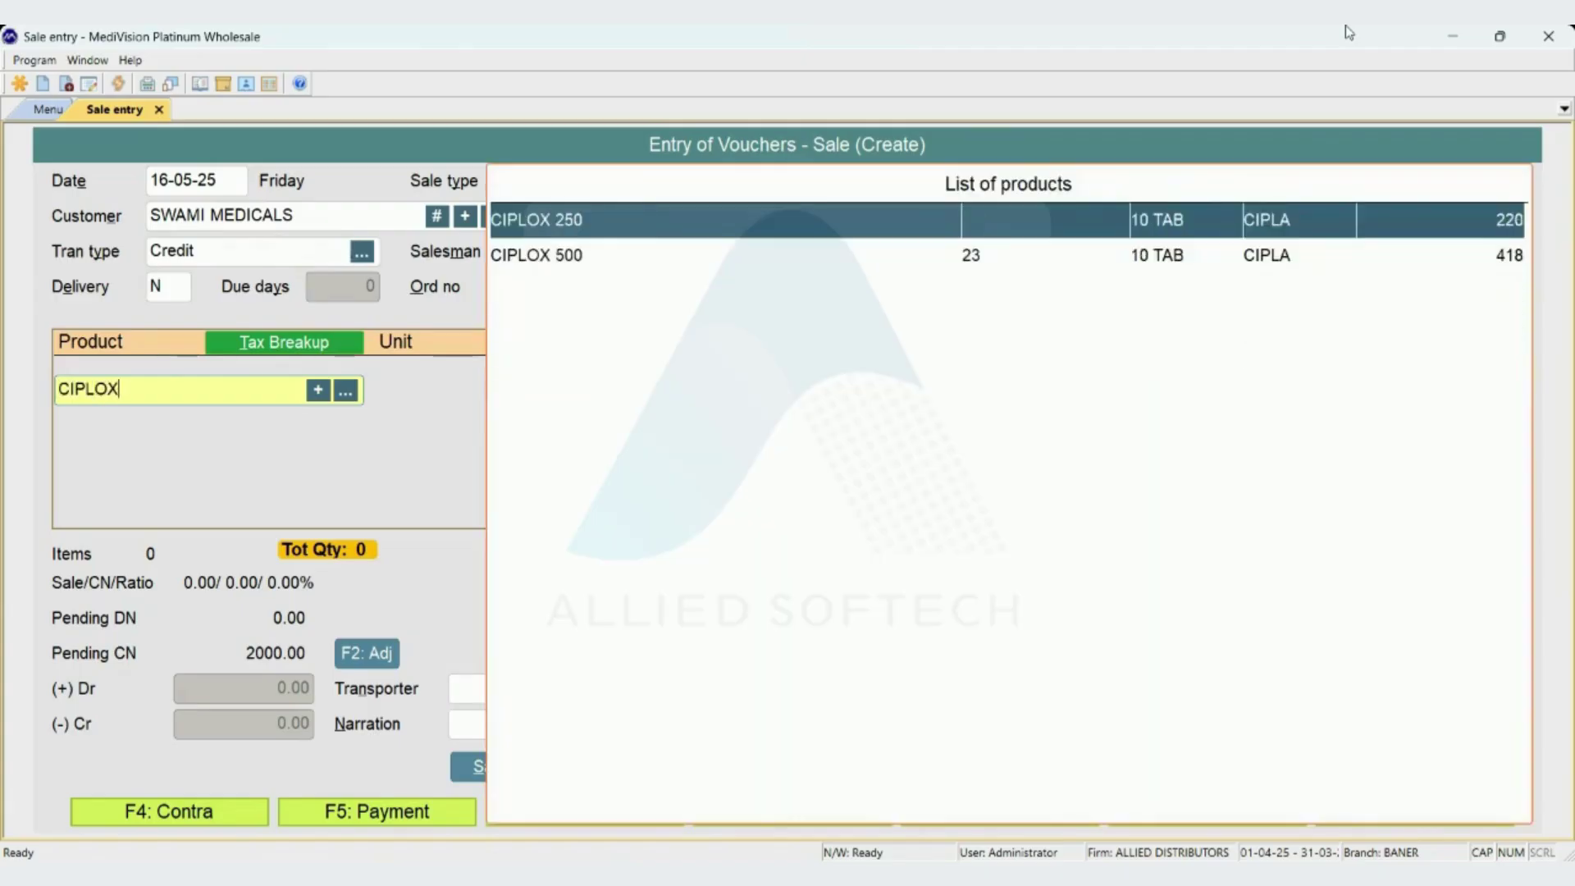
key(Down)
key(Return)
text(5)
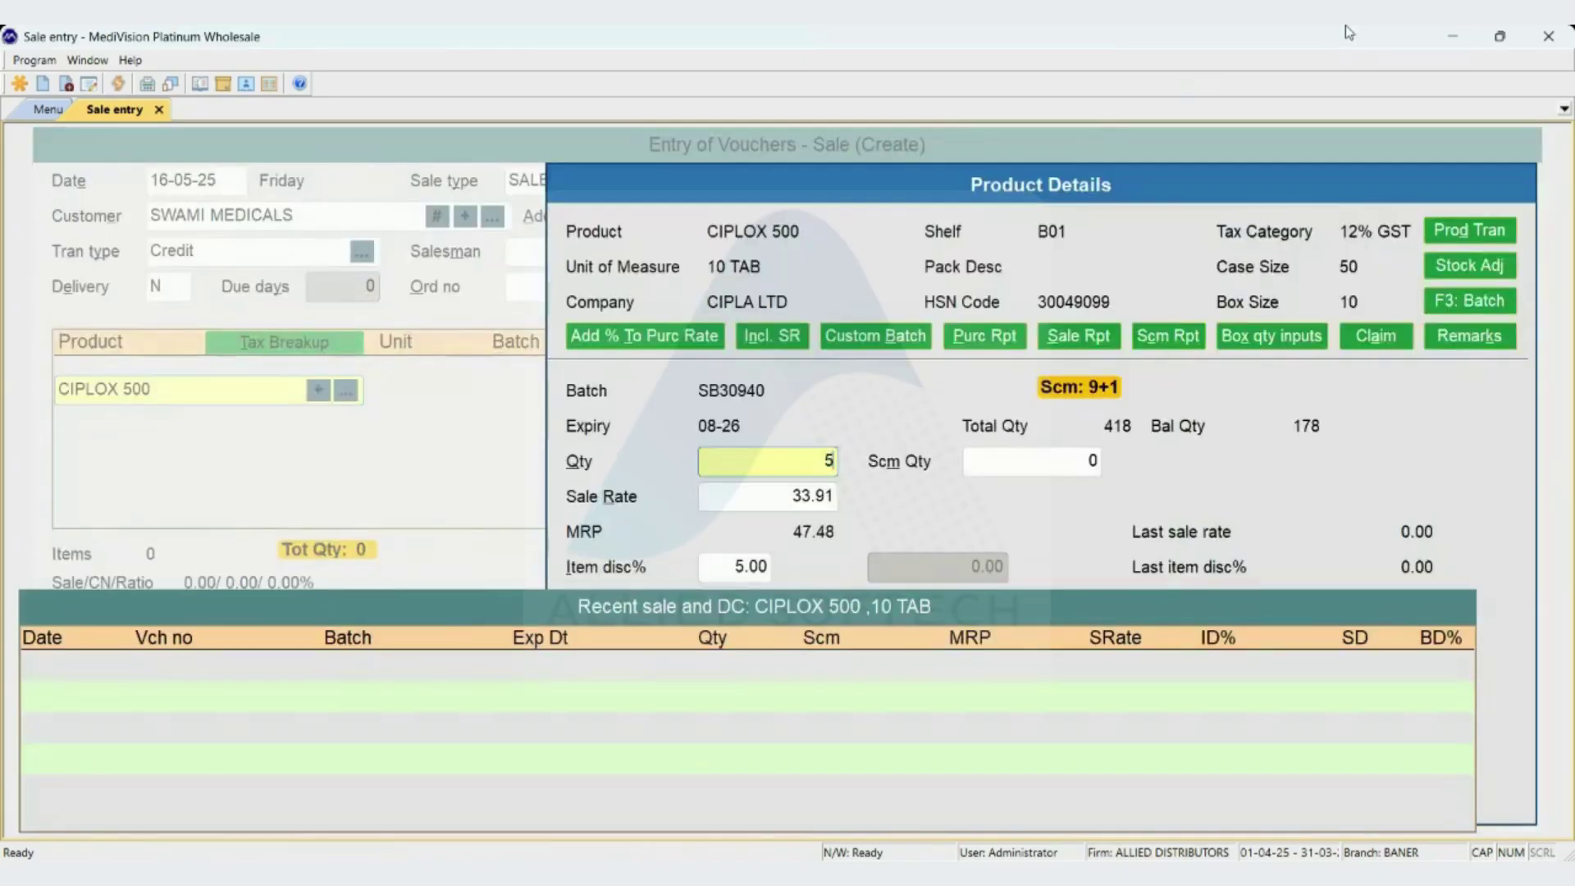
key(Return)
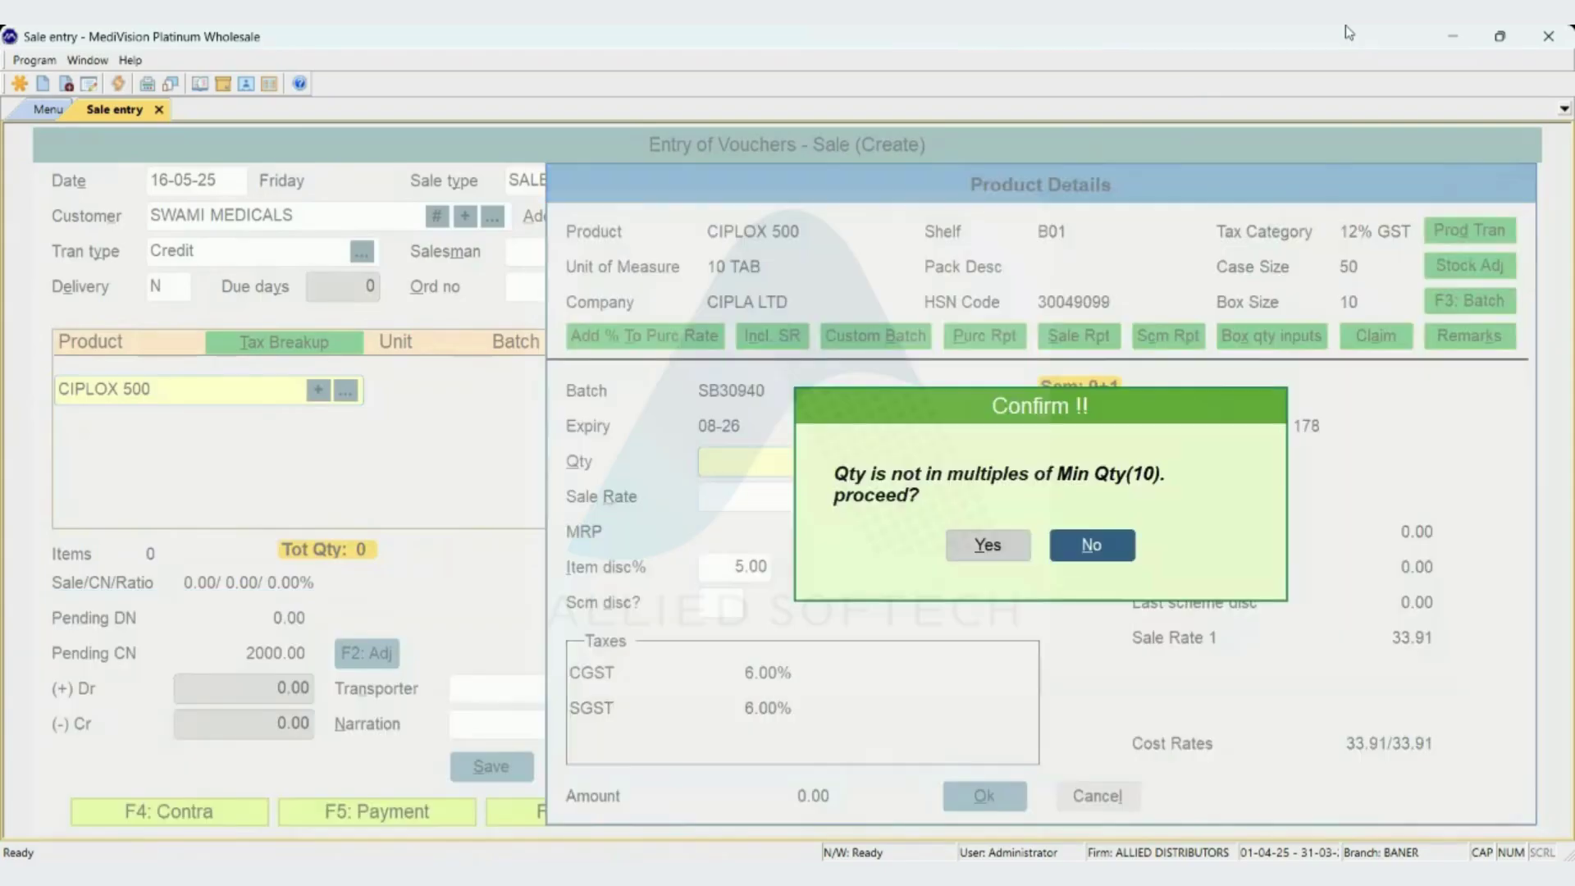
key(Left)
key(Return)
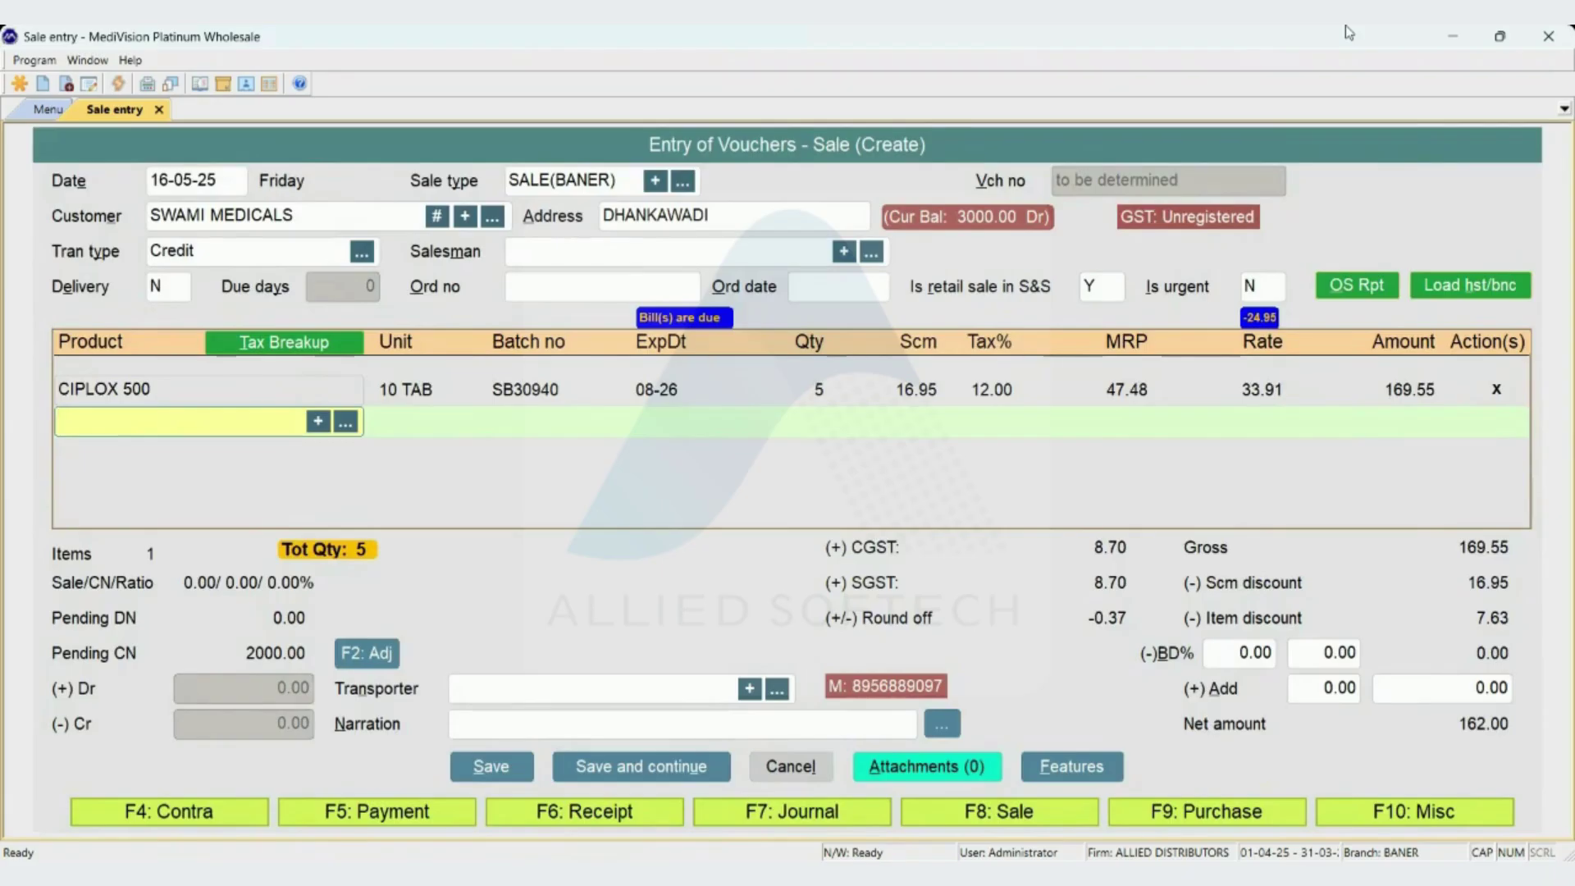
Reopen the CIPLOX 500 line's product details and examine the item discount and scheme discount amounts for quantity 5.
key(Up)
key(Return)
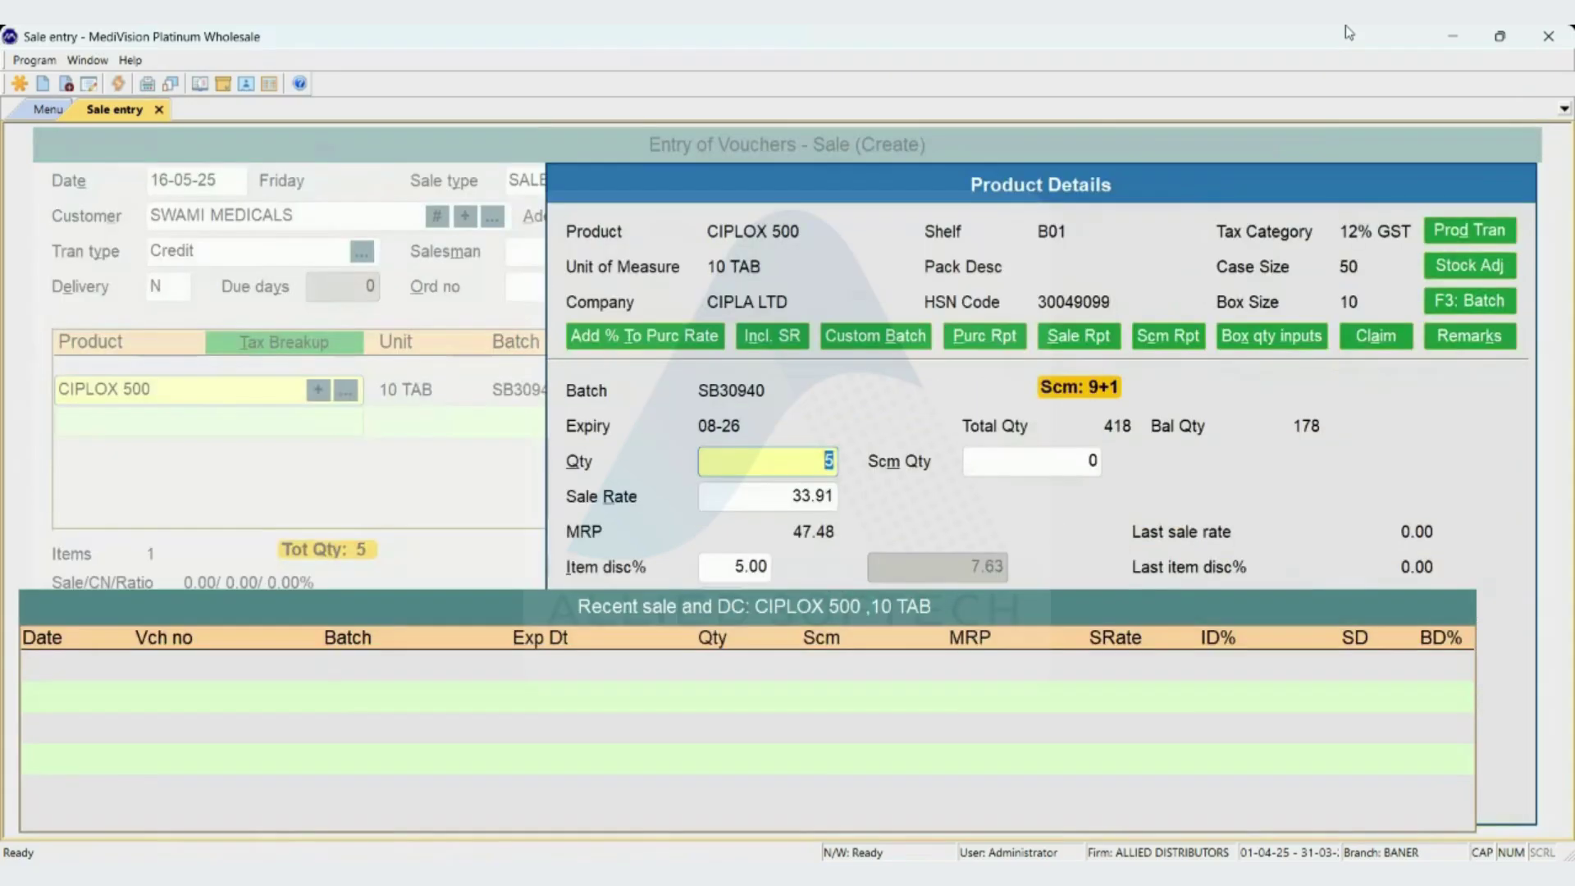
key(Return)
key(Return)
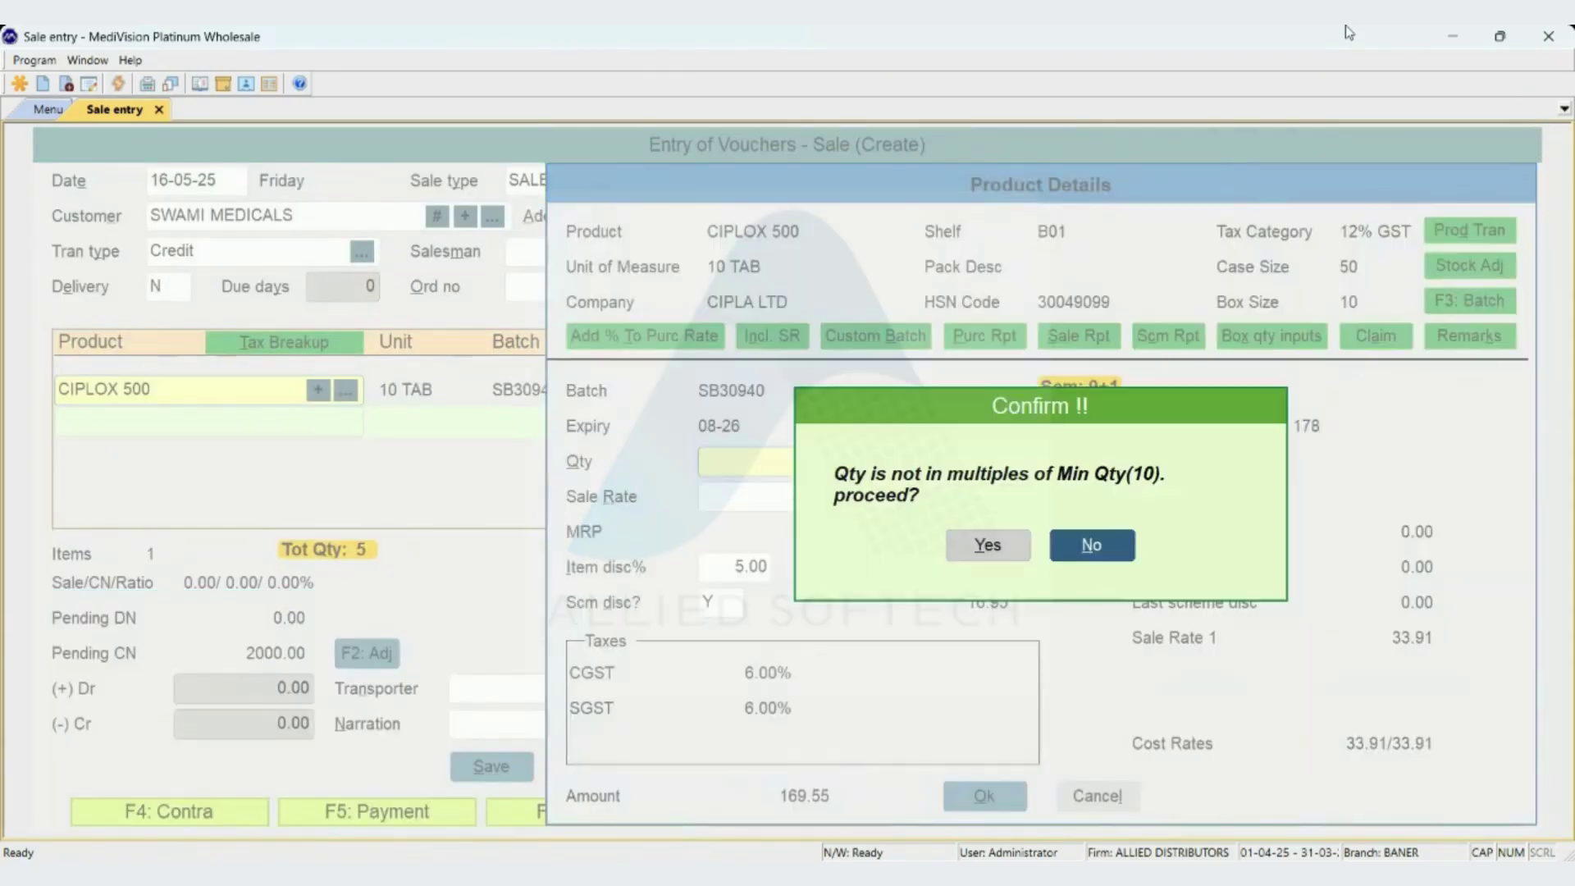
key(Left)
key(Return)
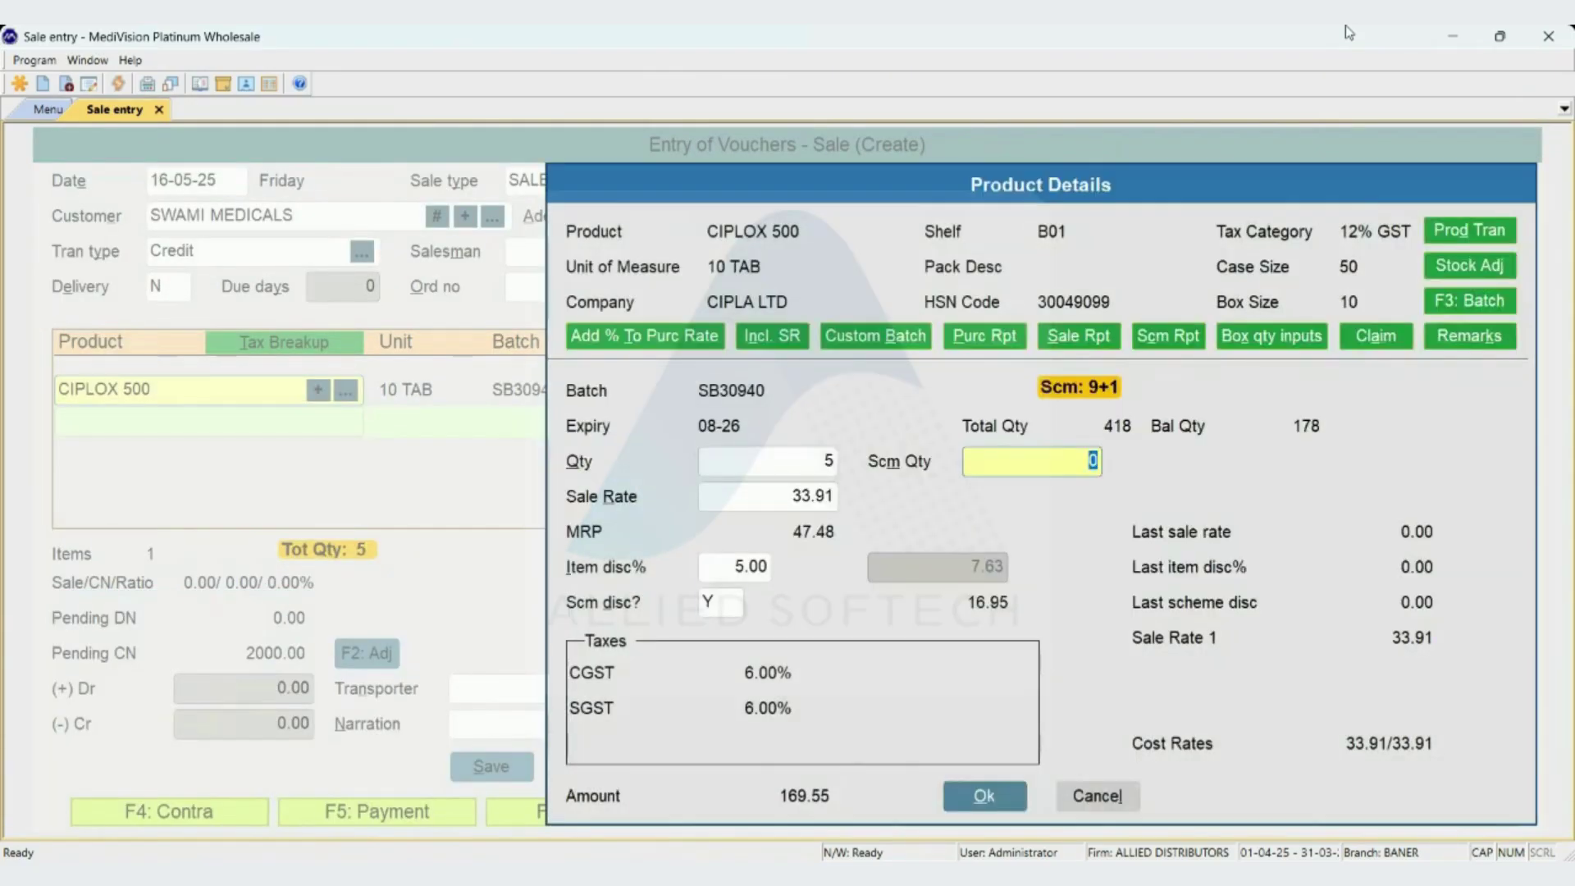
key(Return)
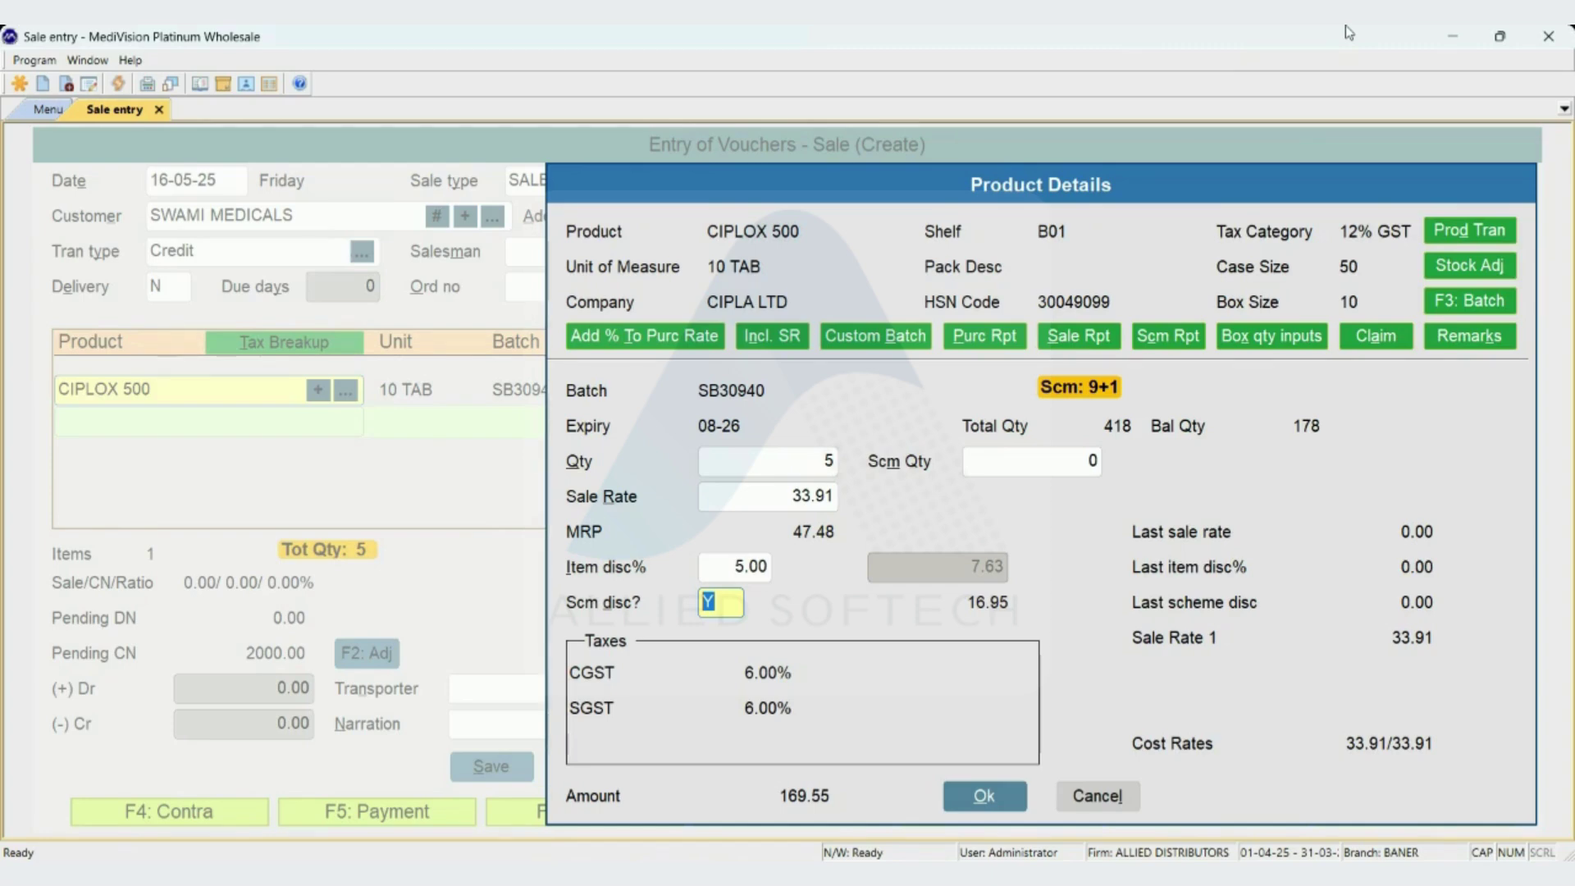
key(Return)
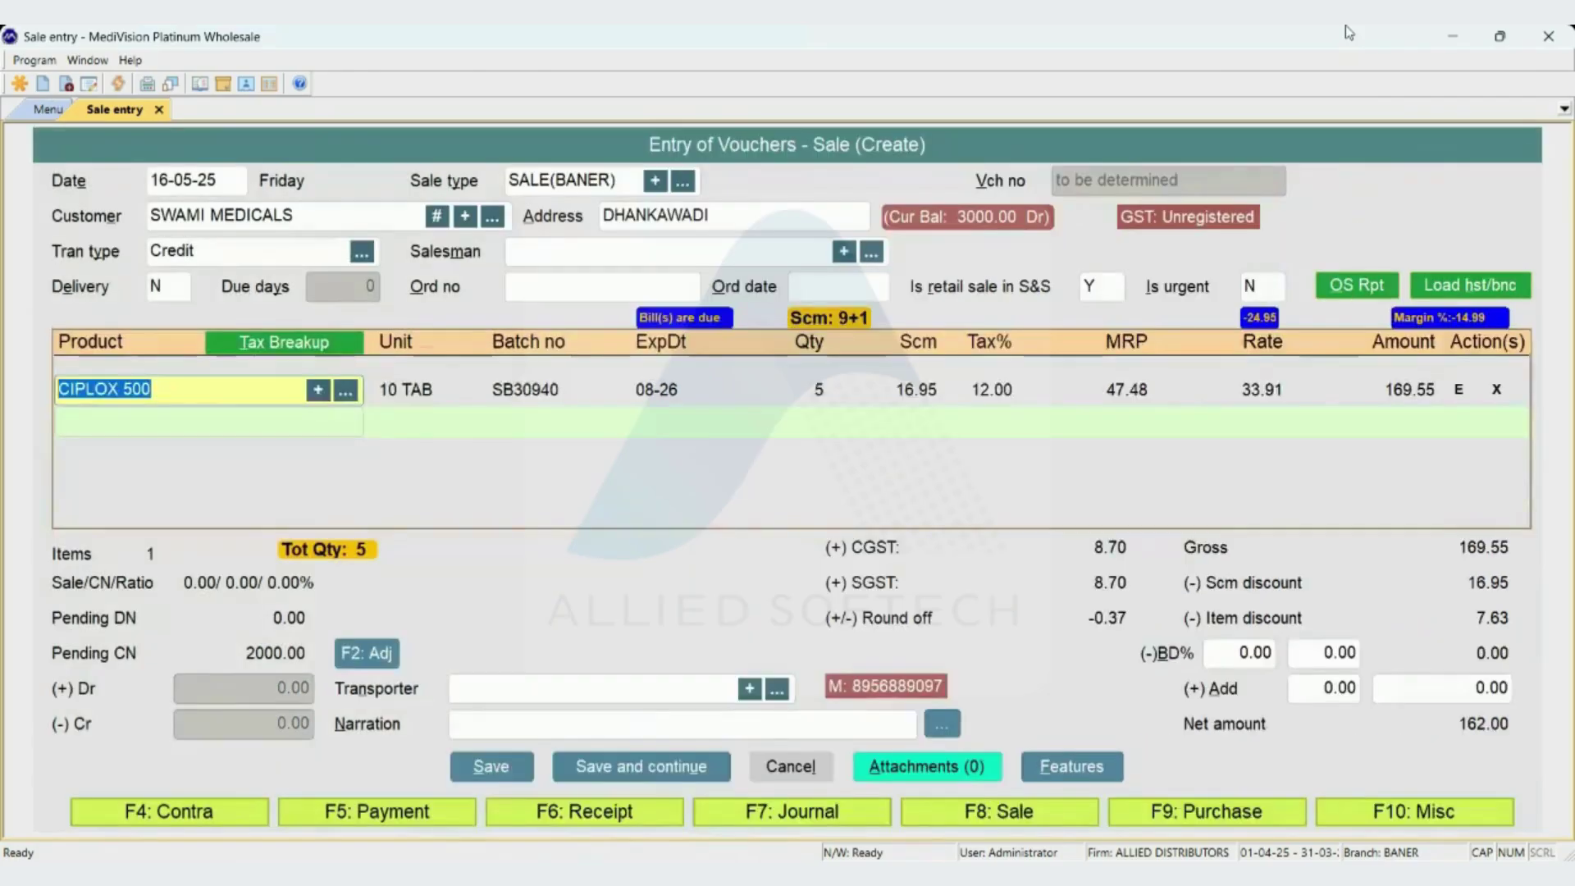
Remove the CIPLOX 500 line from the sale and discard the voucher.
key(Delete)
key(Return)
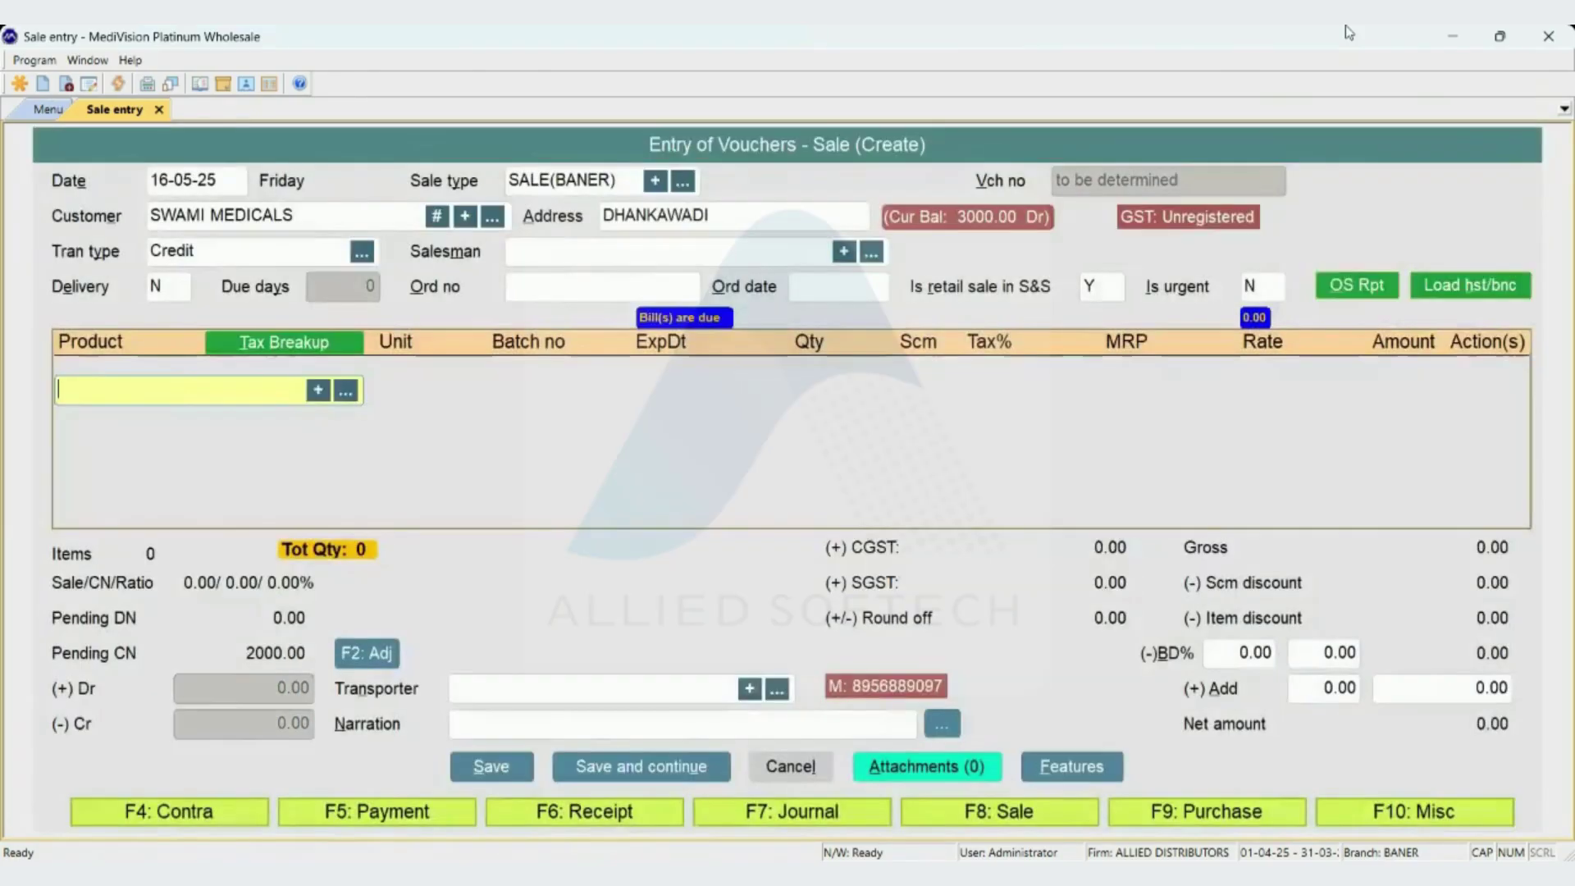
key(Escape)
key(Return)
Go back to the masters and bring up the SWAMI MEDICALS customer record for alteration.
key(Return)
key(Down)
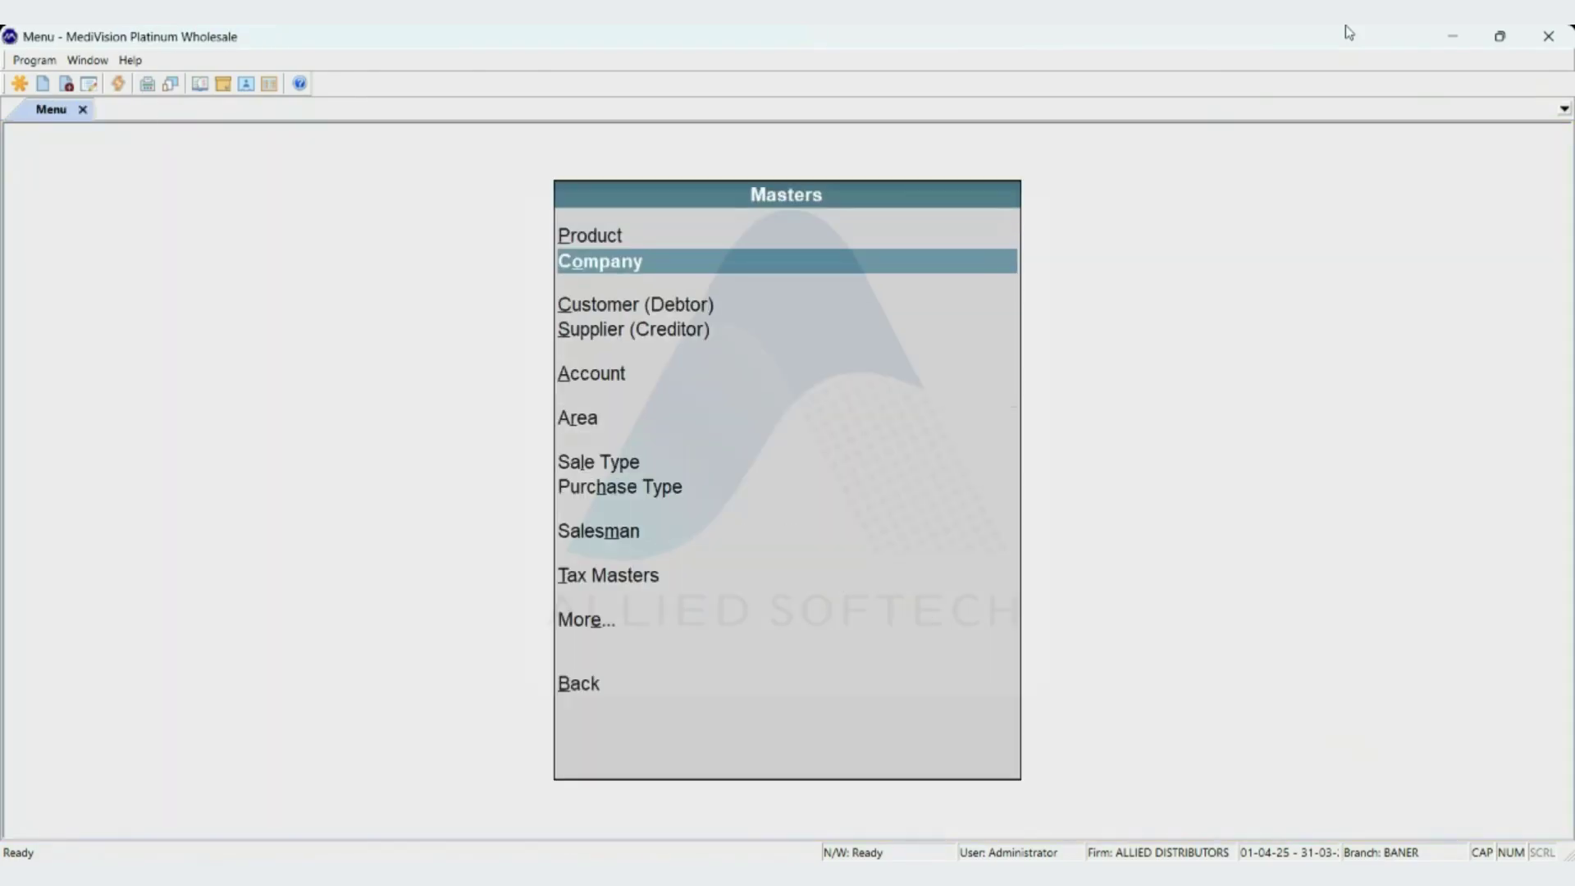
key(Down)
key(Return)
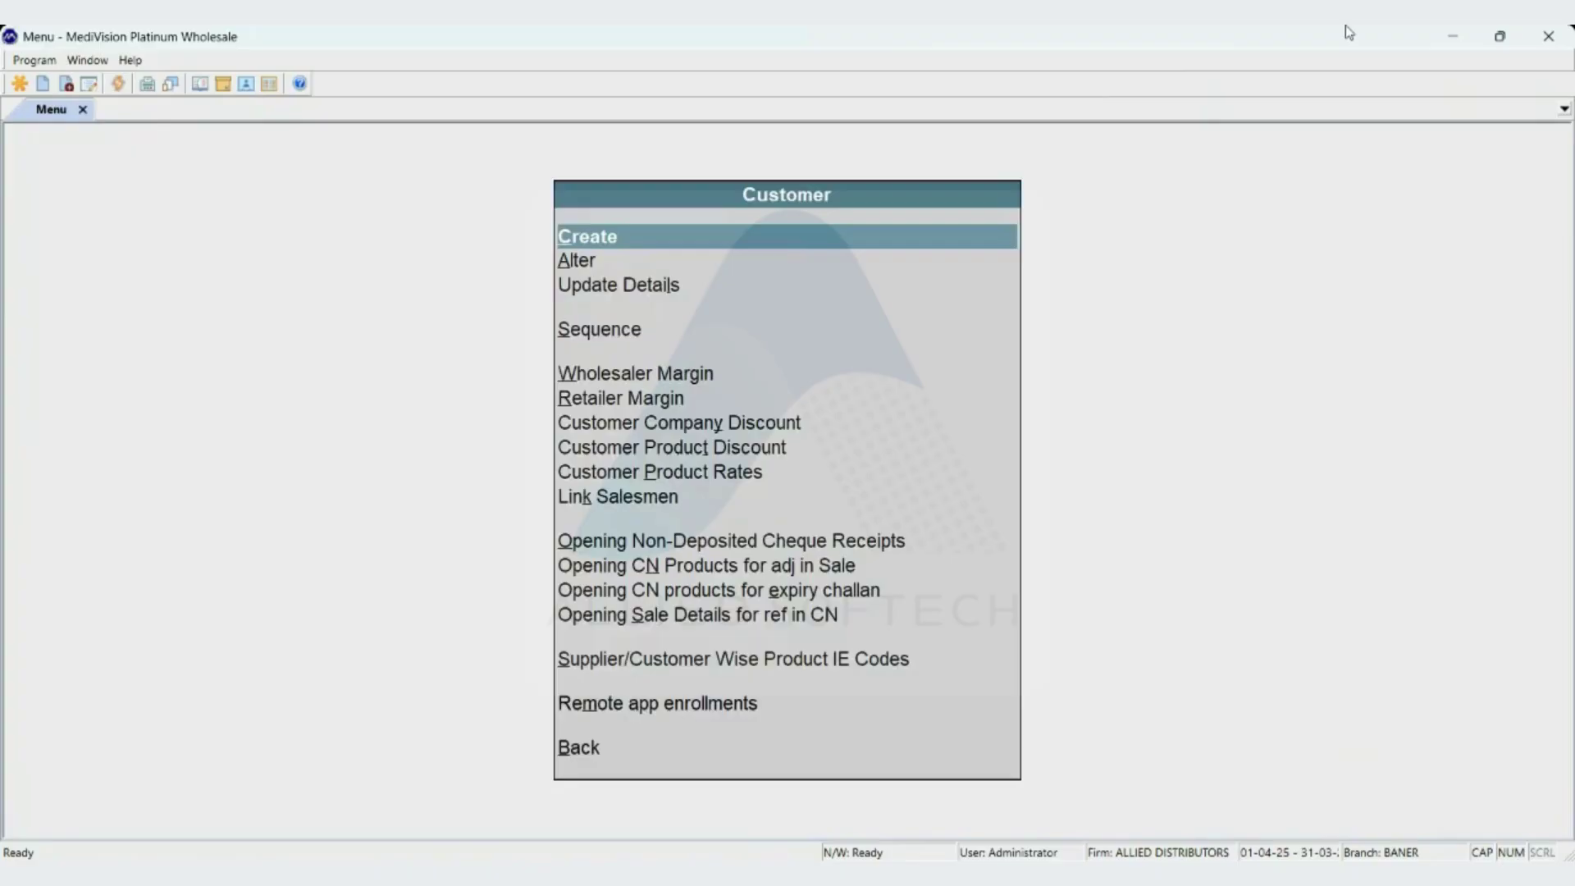
key(Down)
key(Return)
text(SWA)
key(Return)
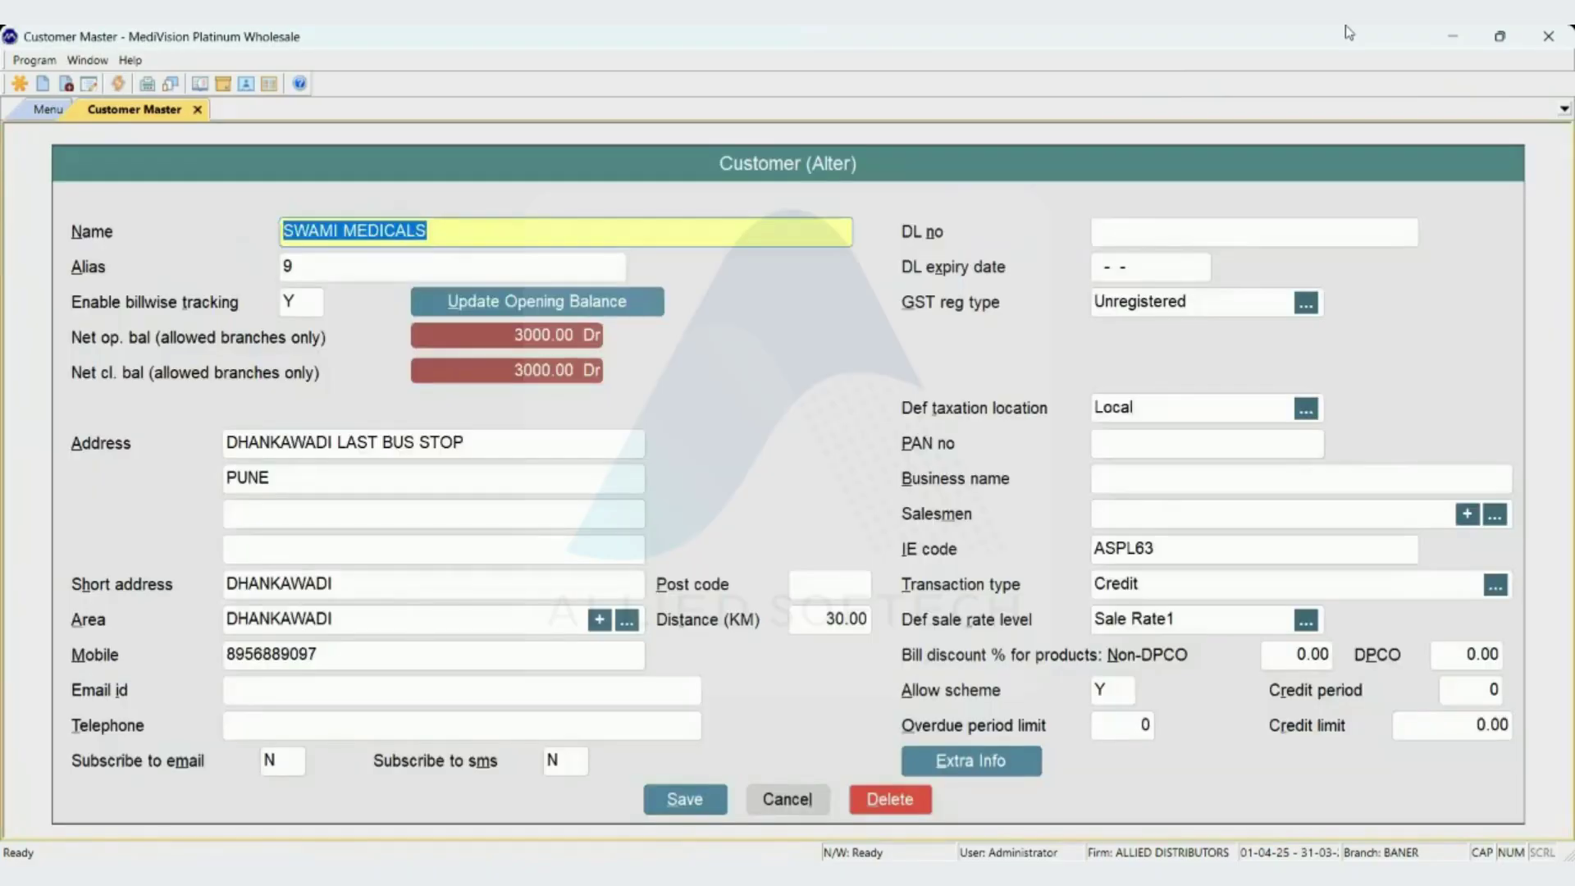
In the customer's extra information, set the margin % for calculating sale rate to 3.00 and save the record.
key(alt+e)
key(Return)
key(Return)
key(Return)
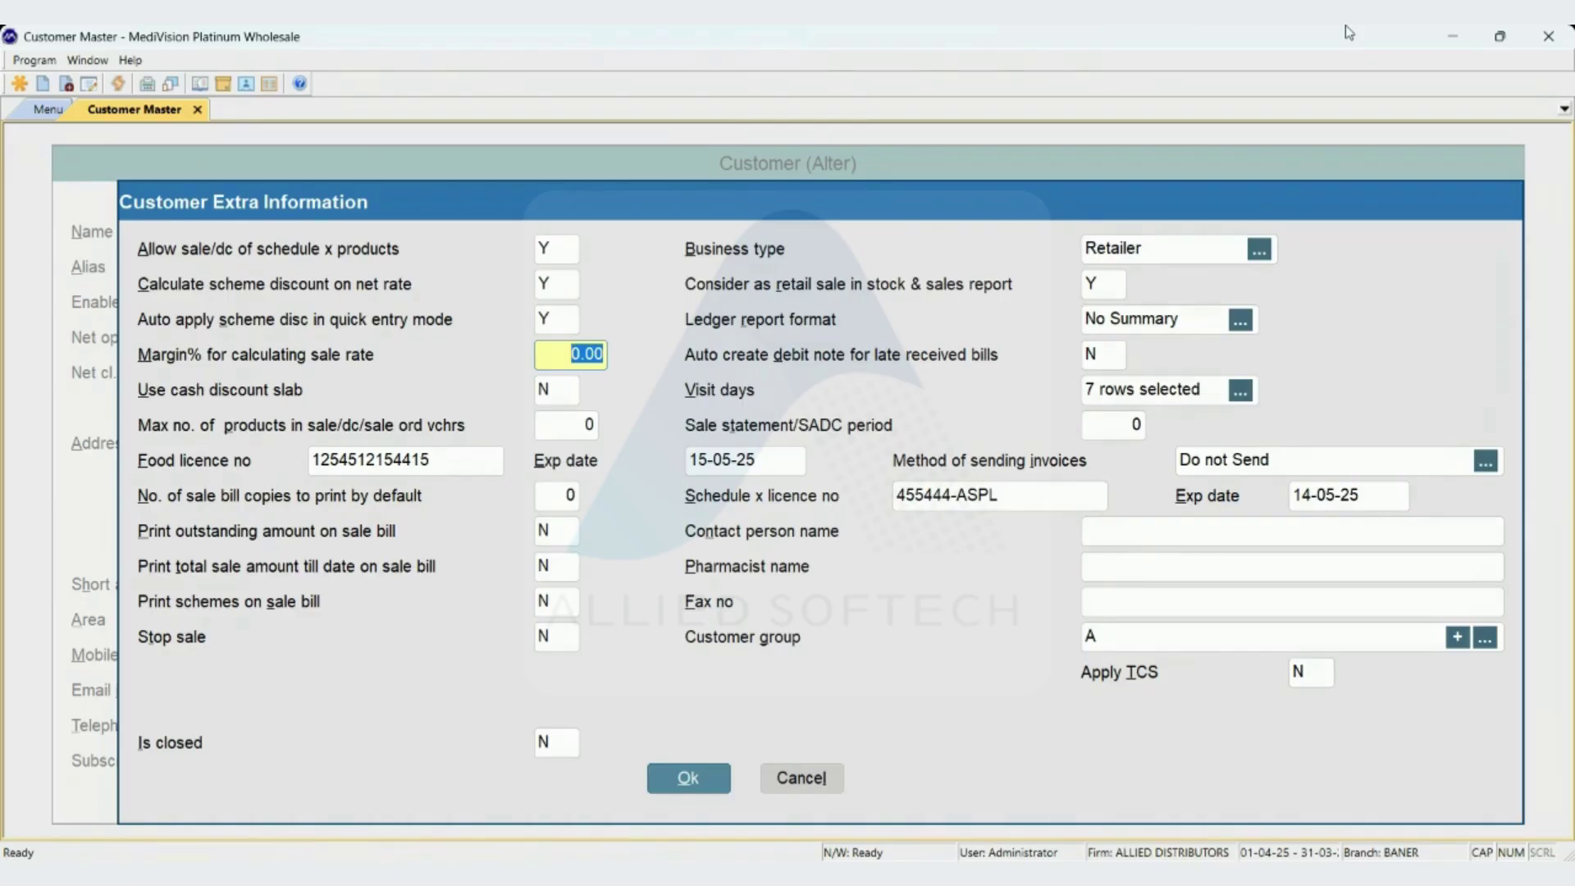
text(3)
key(Return)
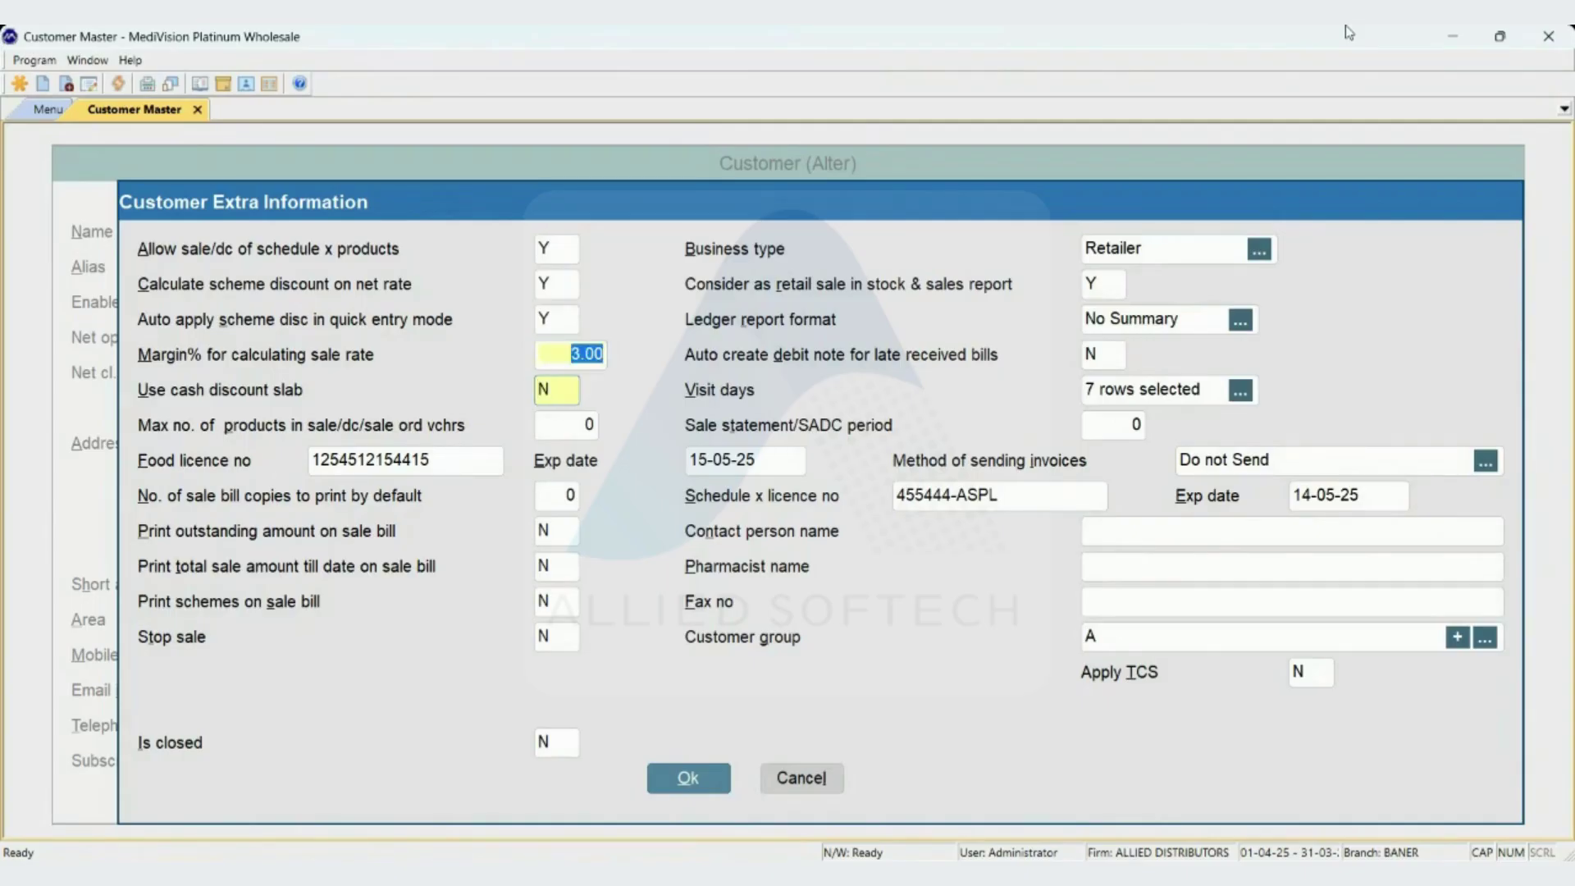
key(Up)
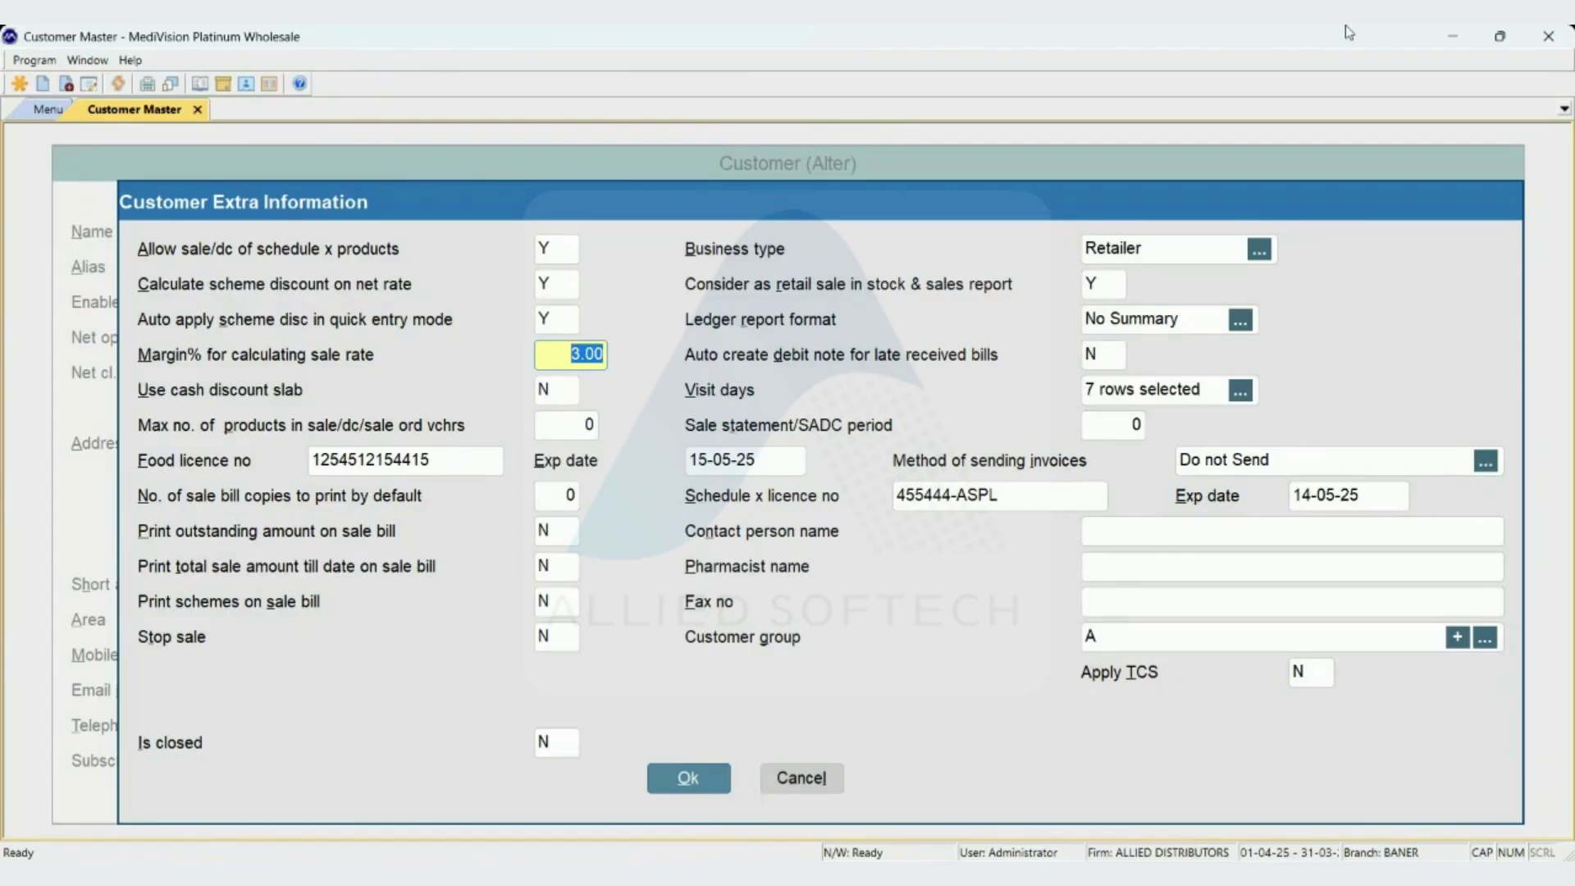
key(alt+o)
key(alt+s)
key(Return)
key(Escape)
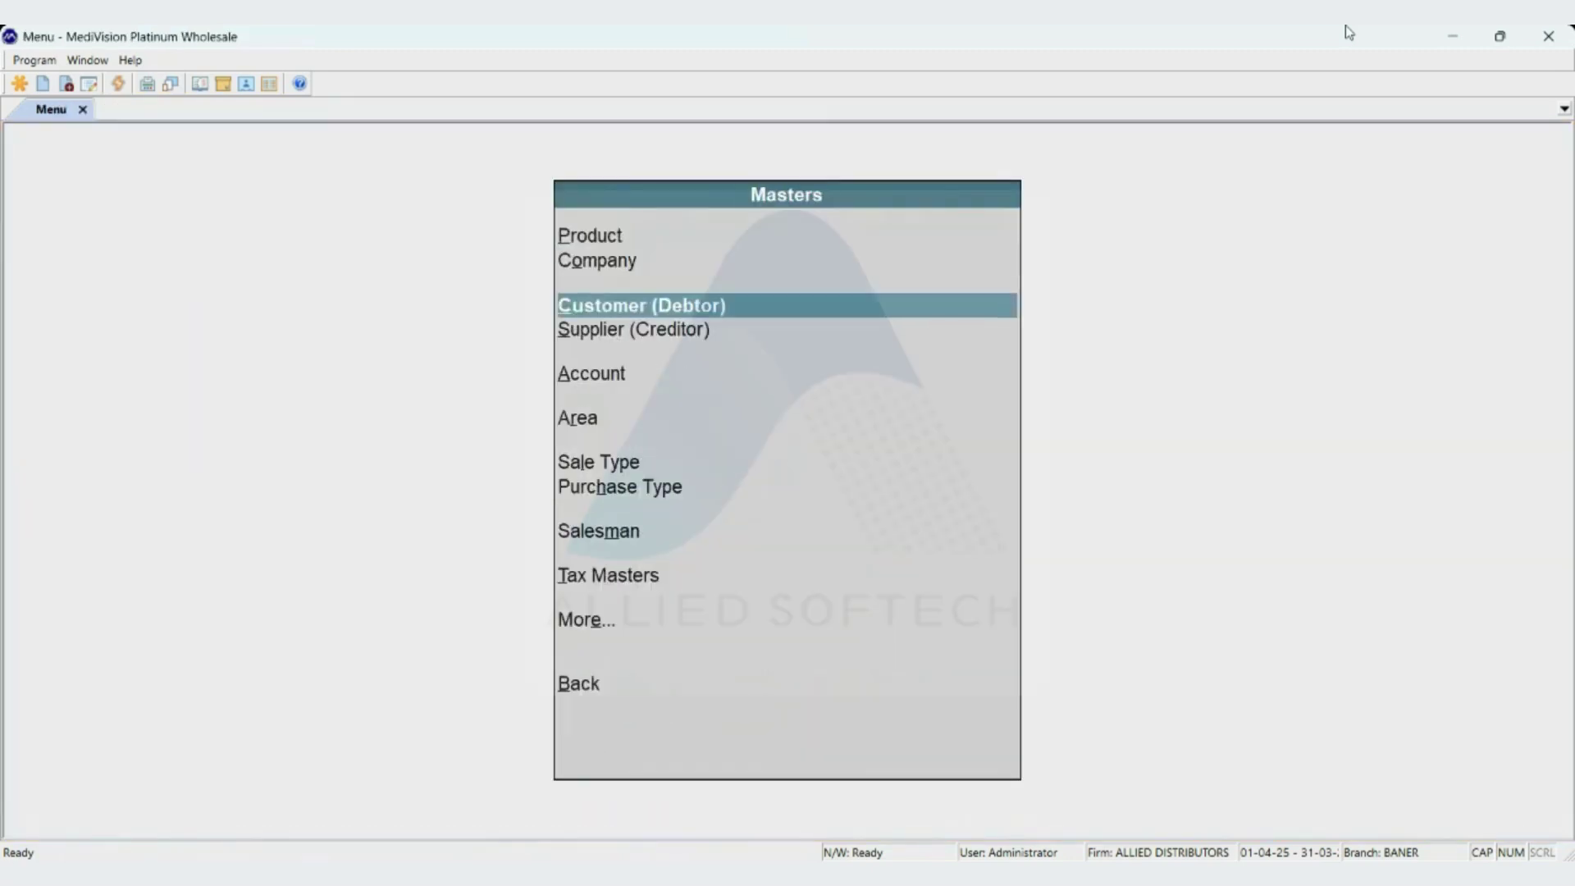
Start a new sale voucher for the customer SWAMI MEDICALS.
key(Escape)
text(v)
text(SWA)
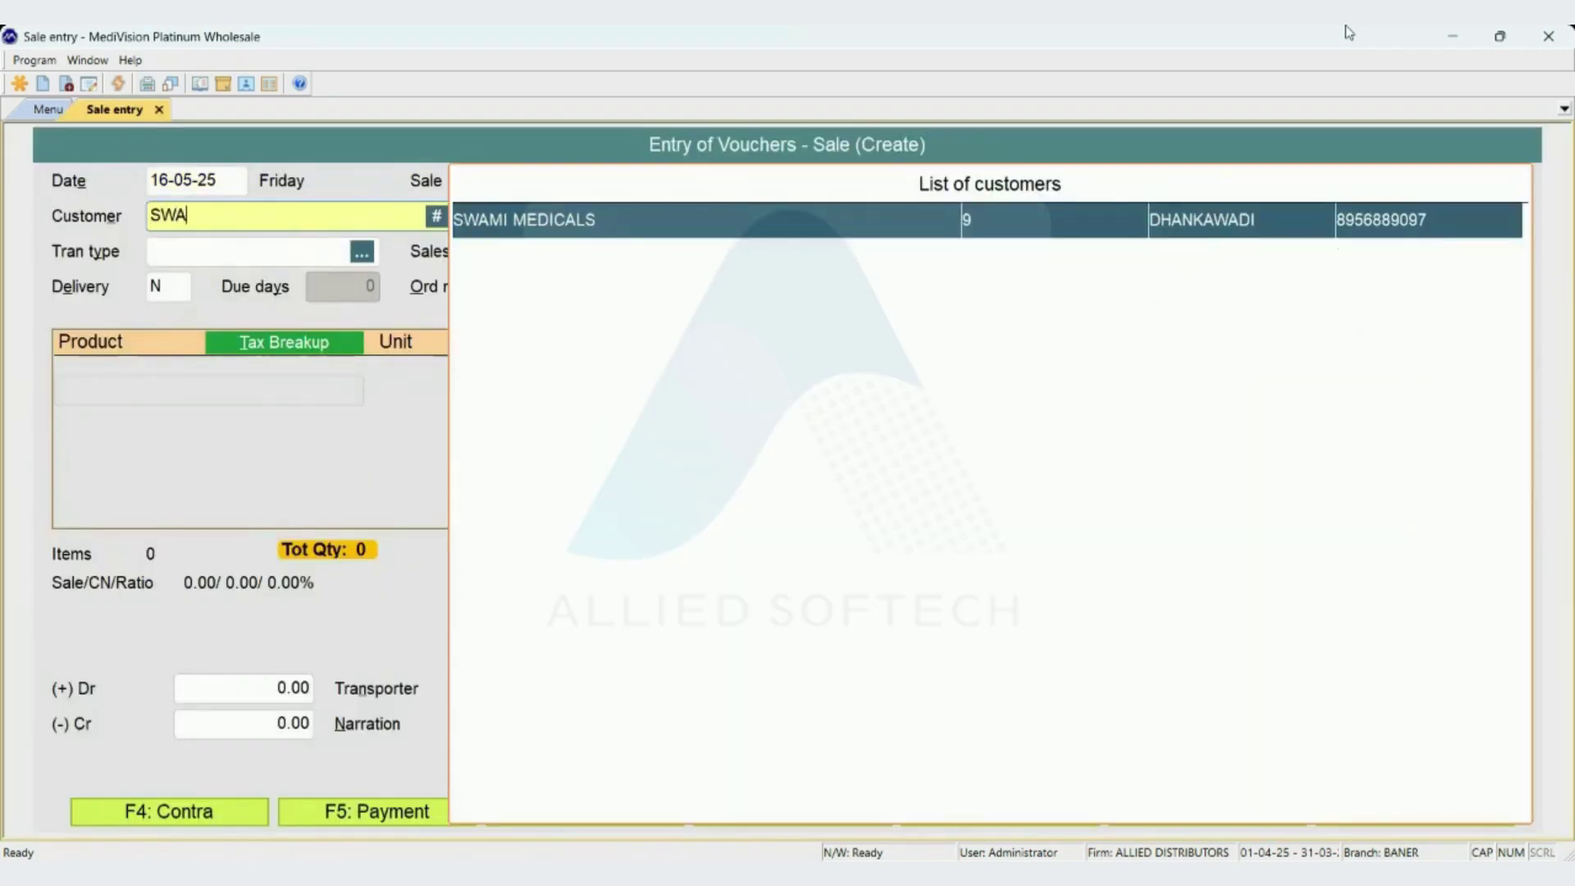
key(Return)
key(Return)
Add CIPLOX 250 to the sale with a quantity of 1, checking the sale rate against Sale Rate 1.
text(S)
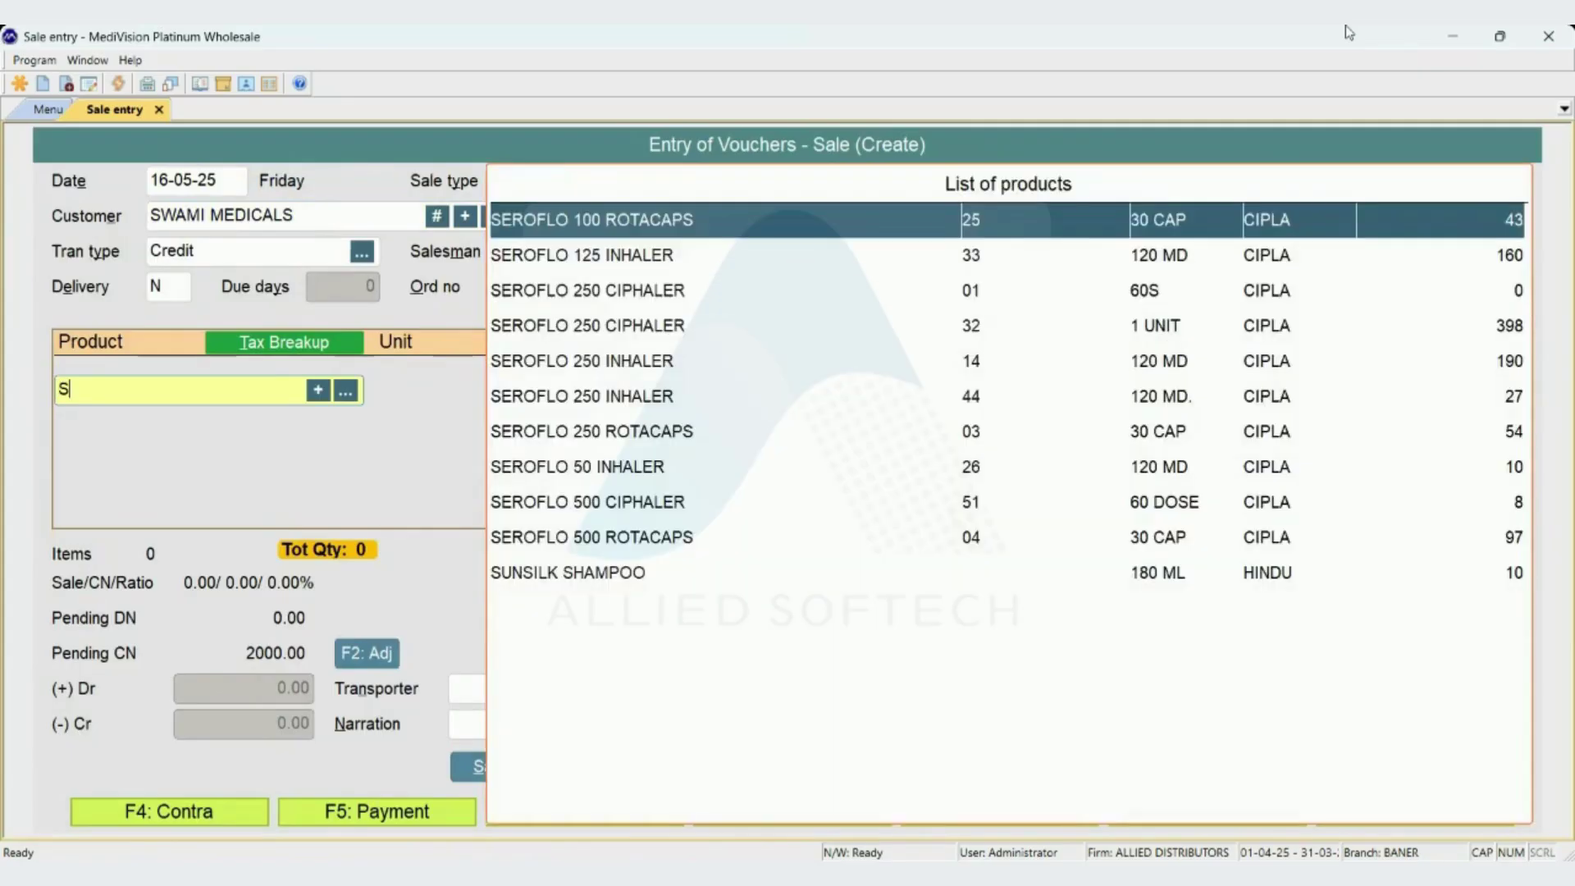
key(BackSpace)
text(CIPLOX)
key(Down)
key(Up)
key(Return)
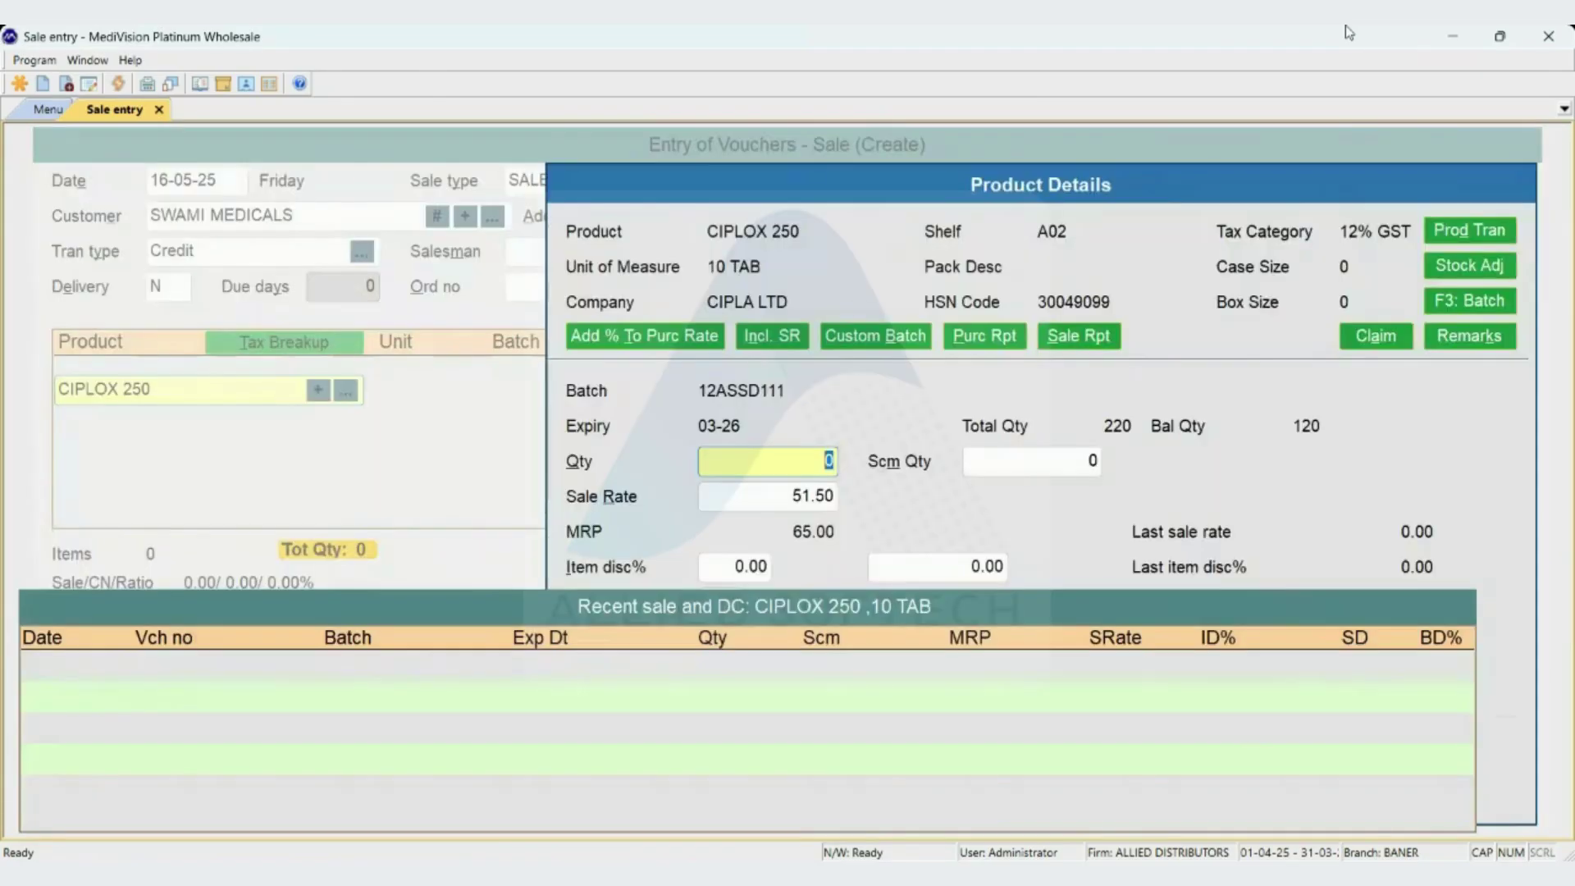
text(1)
key(Return)
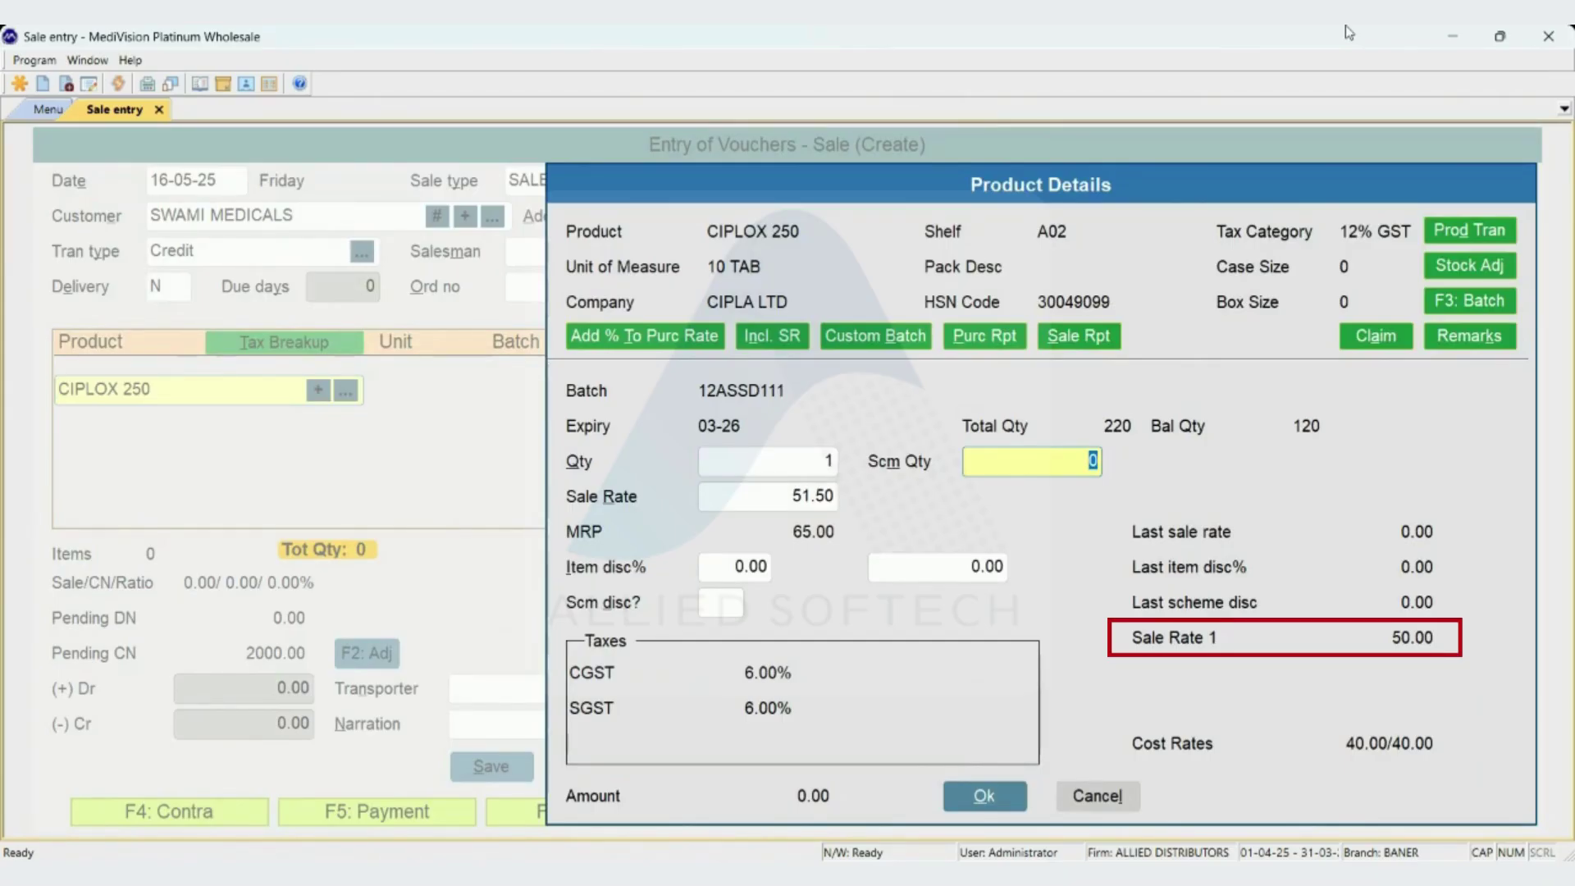
key(Return)
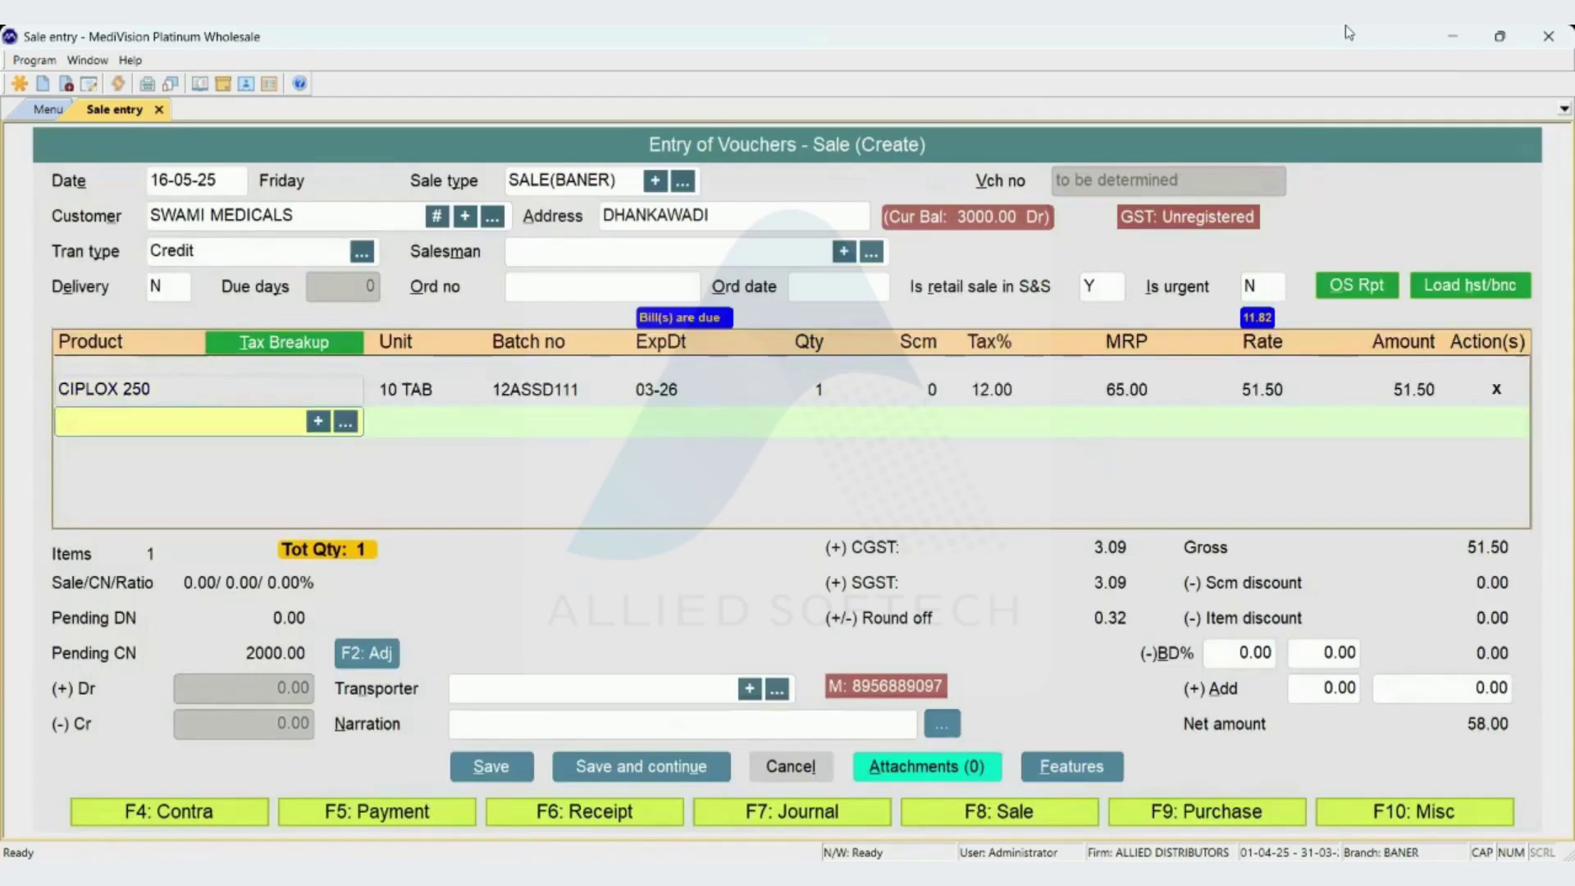
Reopen the CIPLOX 250 line's product details and compare its sale rate with Sale Rate 1.
key(Up)
key(Return)
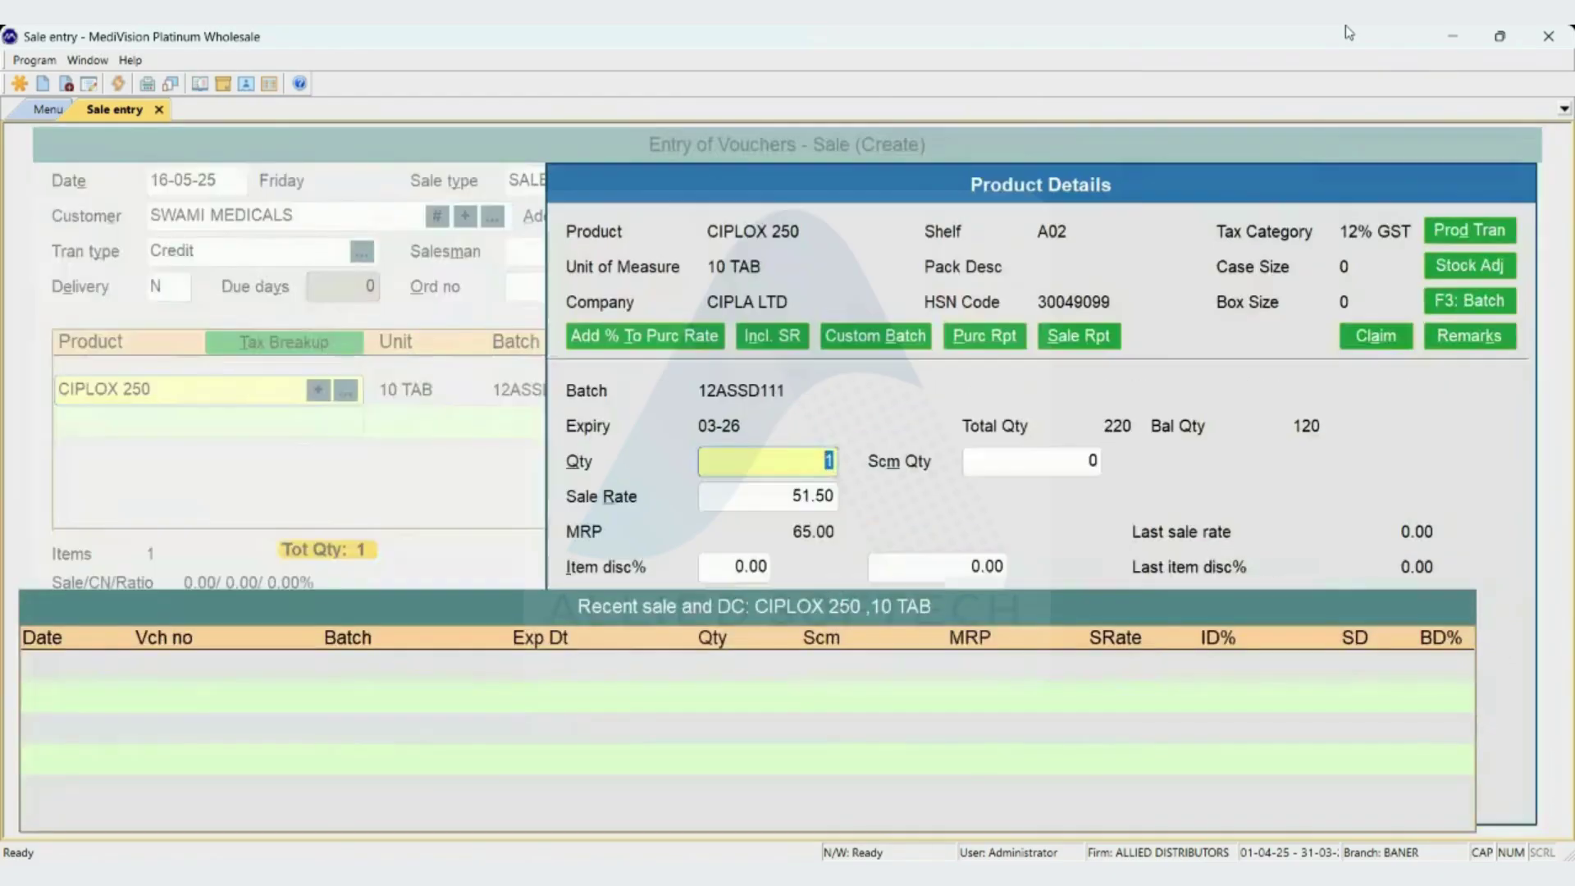
key(Return)
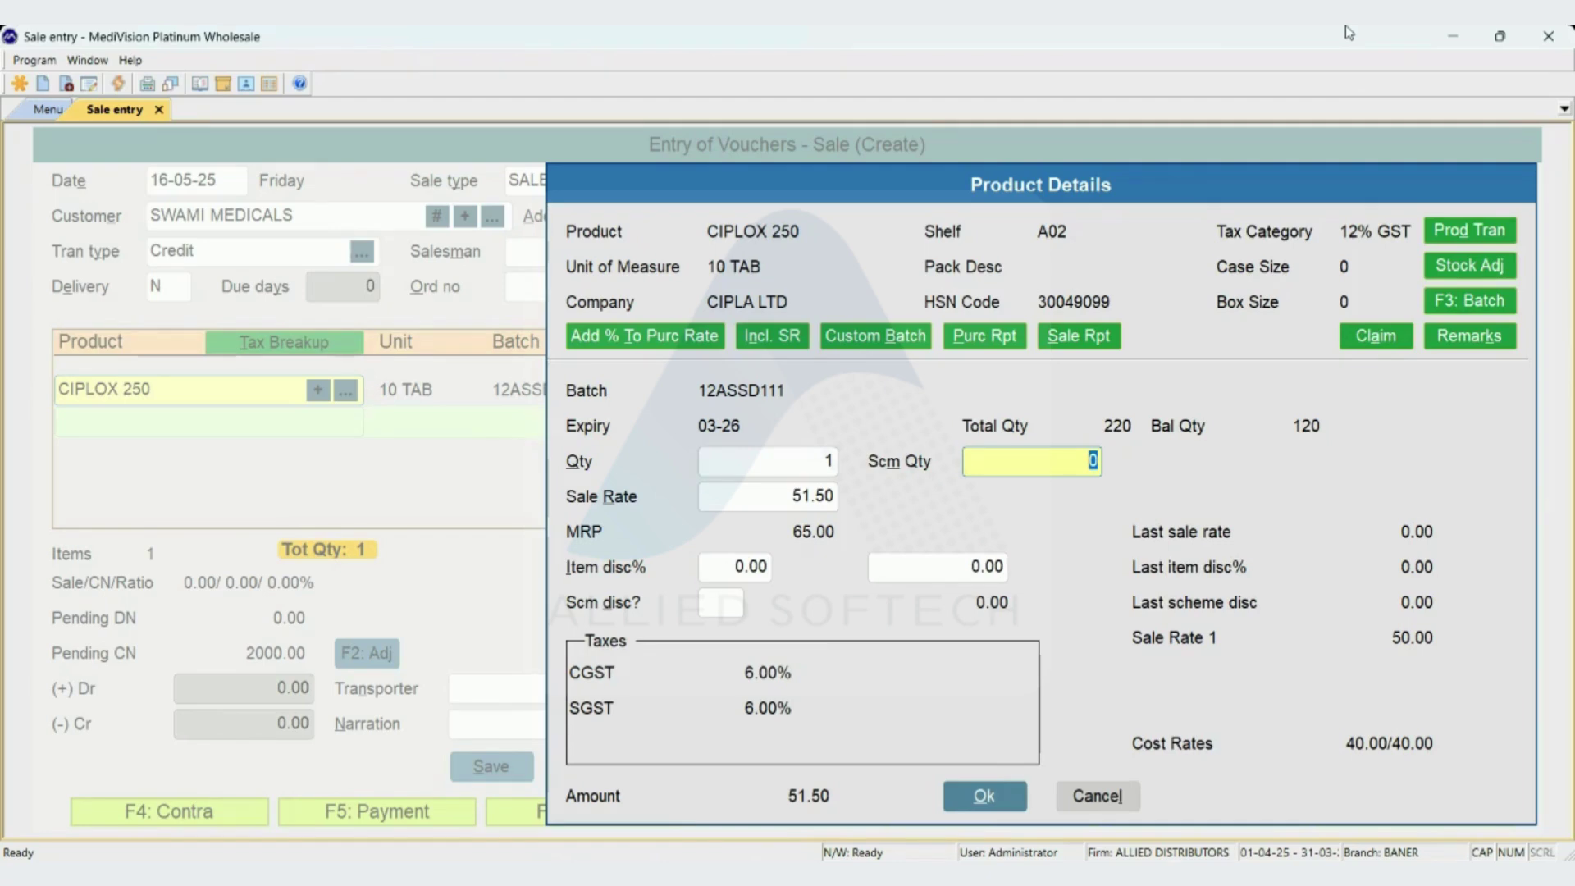
key(Return)
Remove the CIPLOX 250 line from the sale and discard the voucher.
key(Delete)
key(Return)
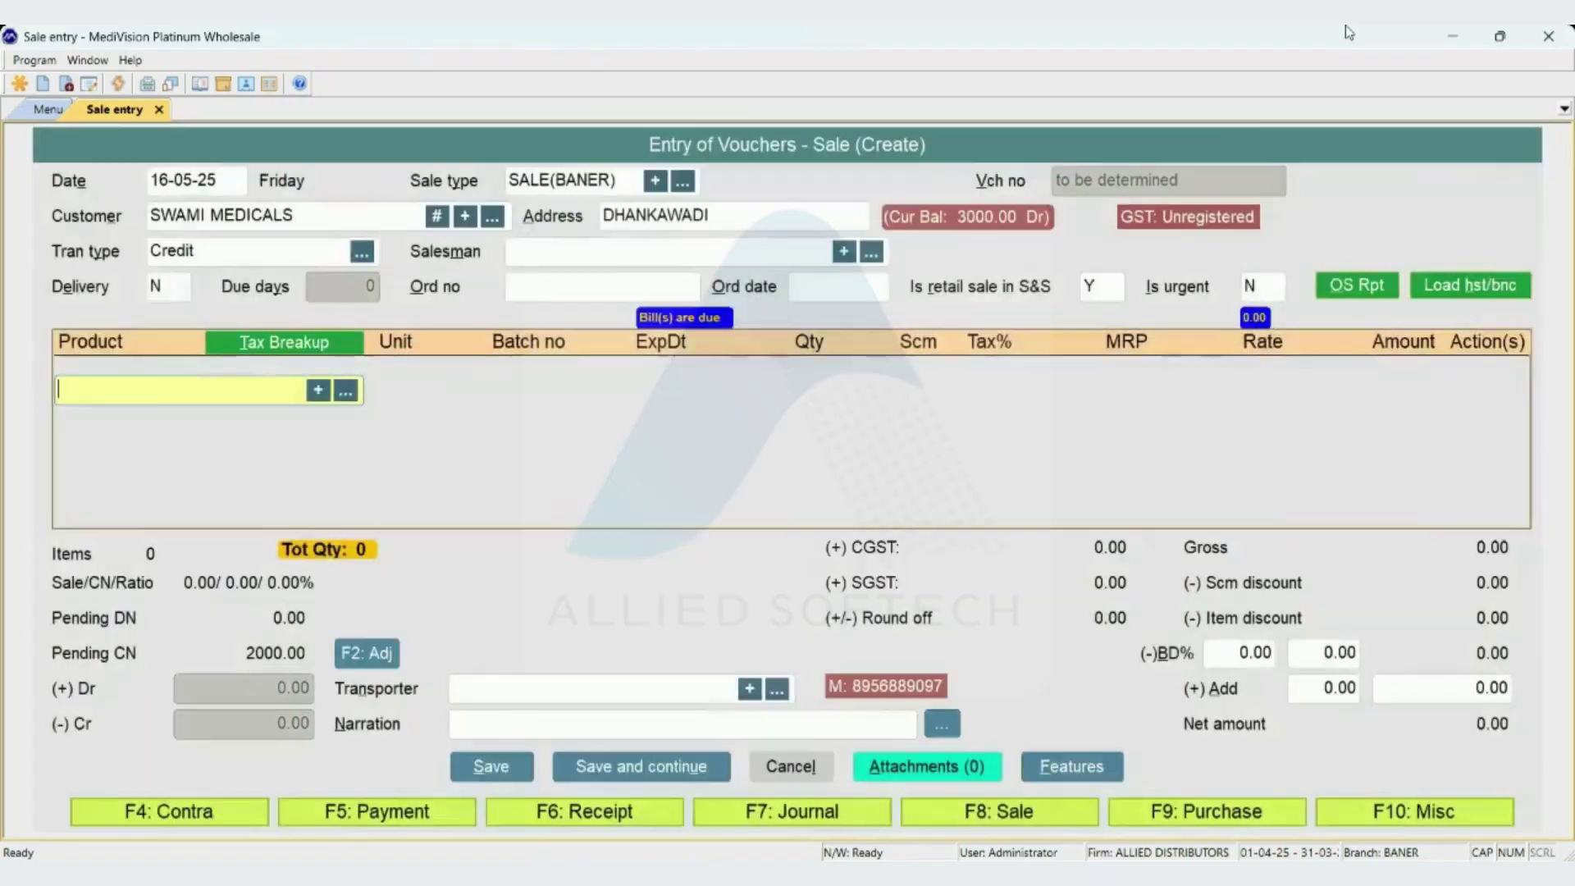
key(Escape)
key(Return)
Return to the customer masters and bring up the SWAMI MEDICALS record for alteration.
key(m)
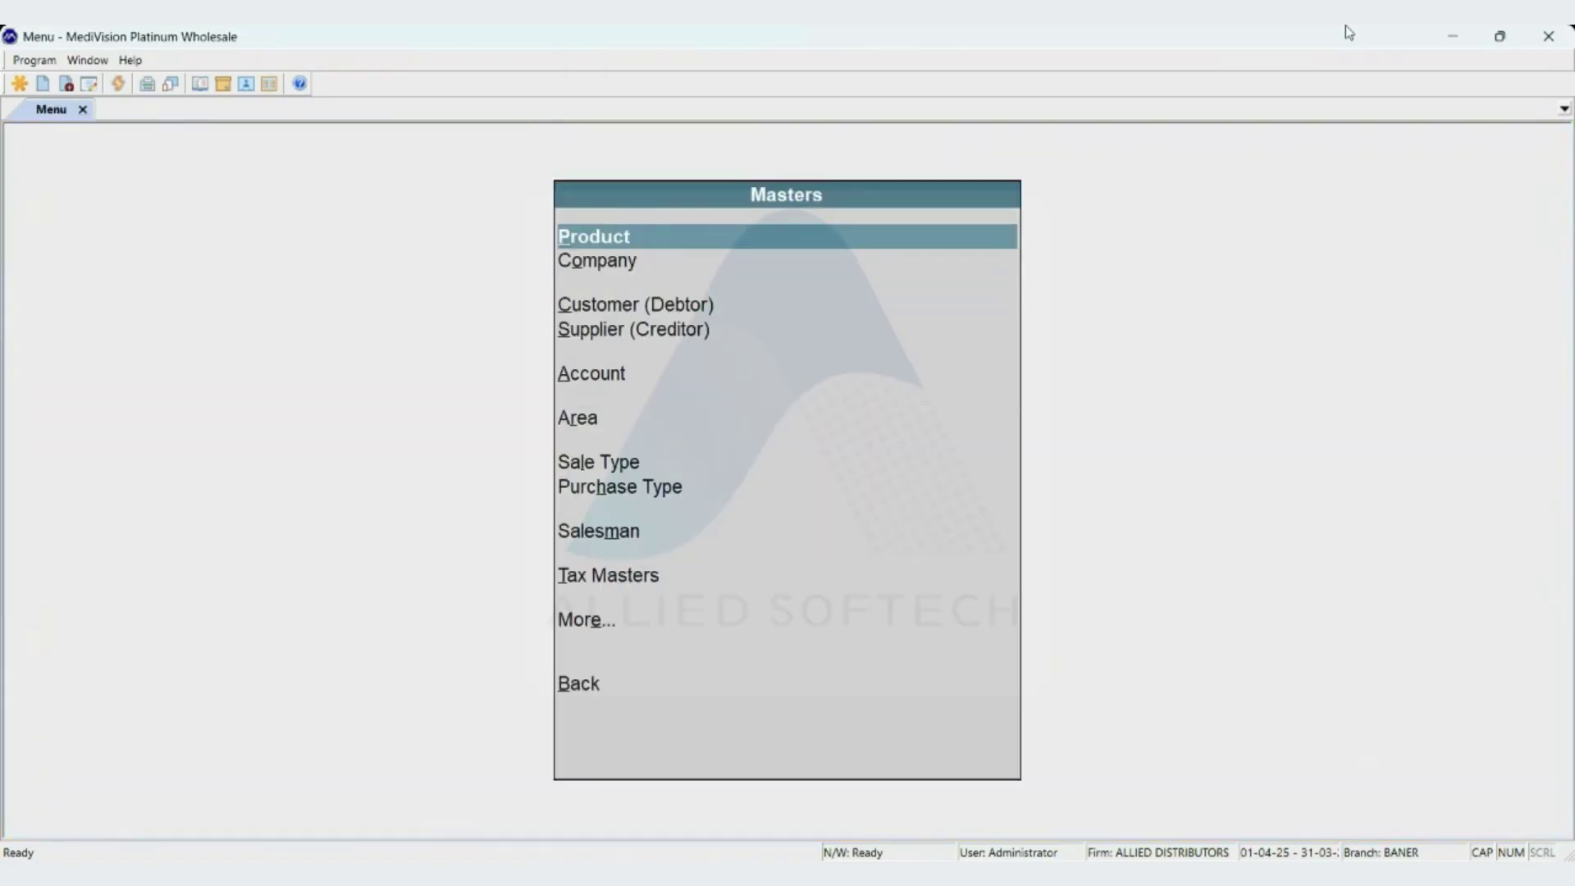
key(Down)
key(Down)
key(Return)
key(Return)
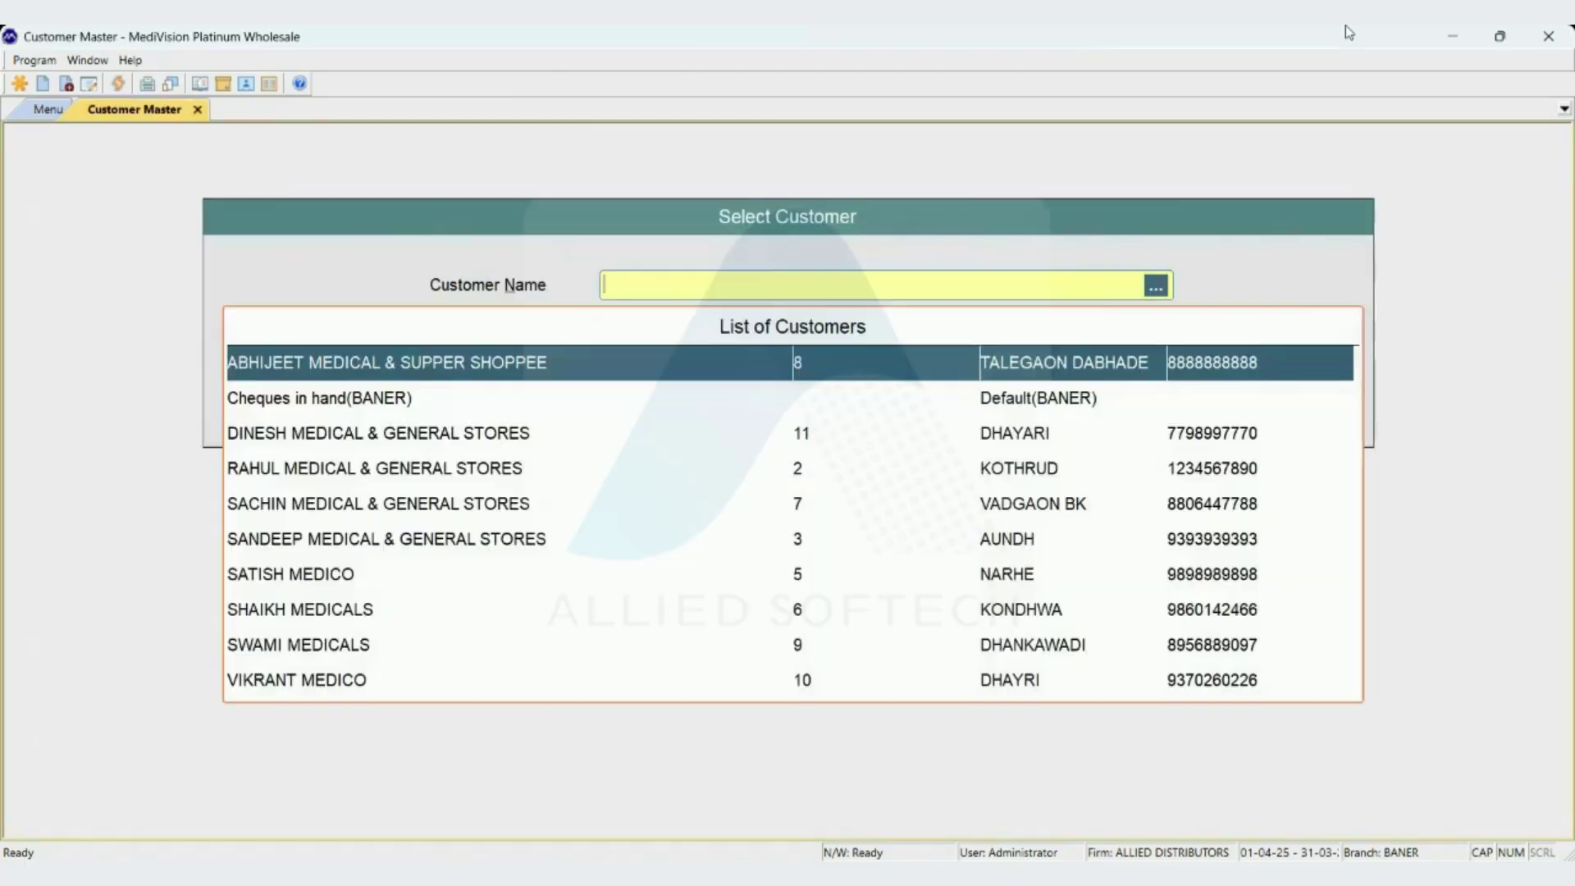
text(SWA)
key(Return)
key(Return)
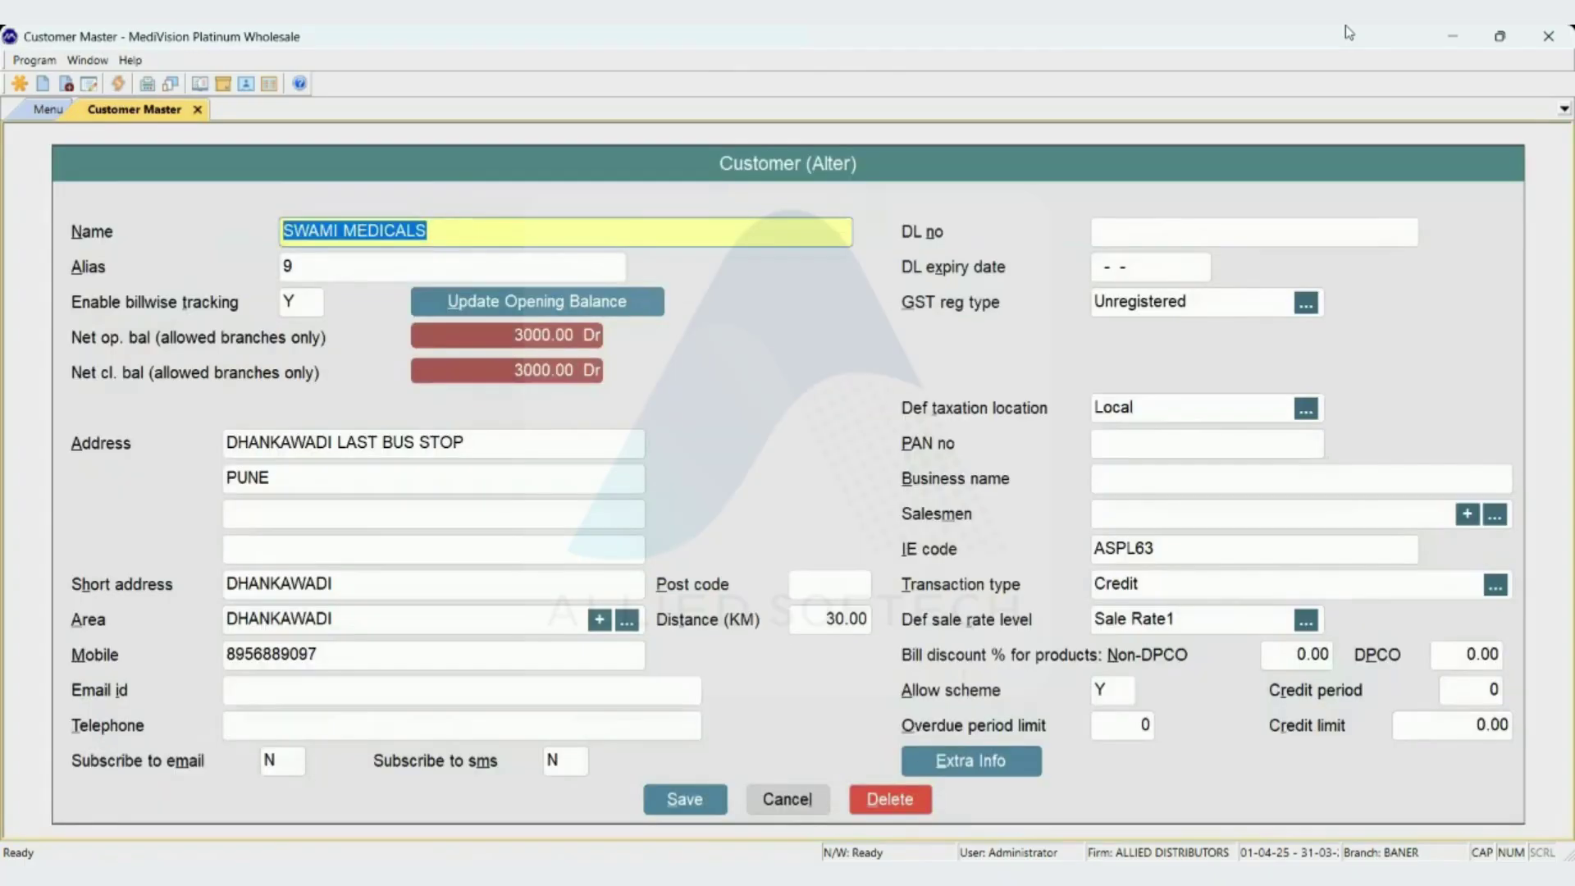
In the customer's extra information, set the maximum number of products in sale/DC/sale order vouchers to 15.
key(alt+e)
key(Return)
key(Return)
key(Return)
key(Return)
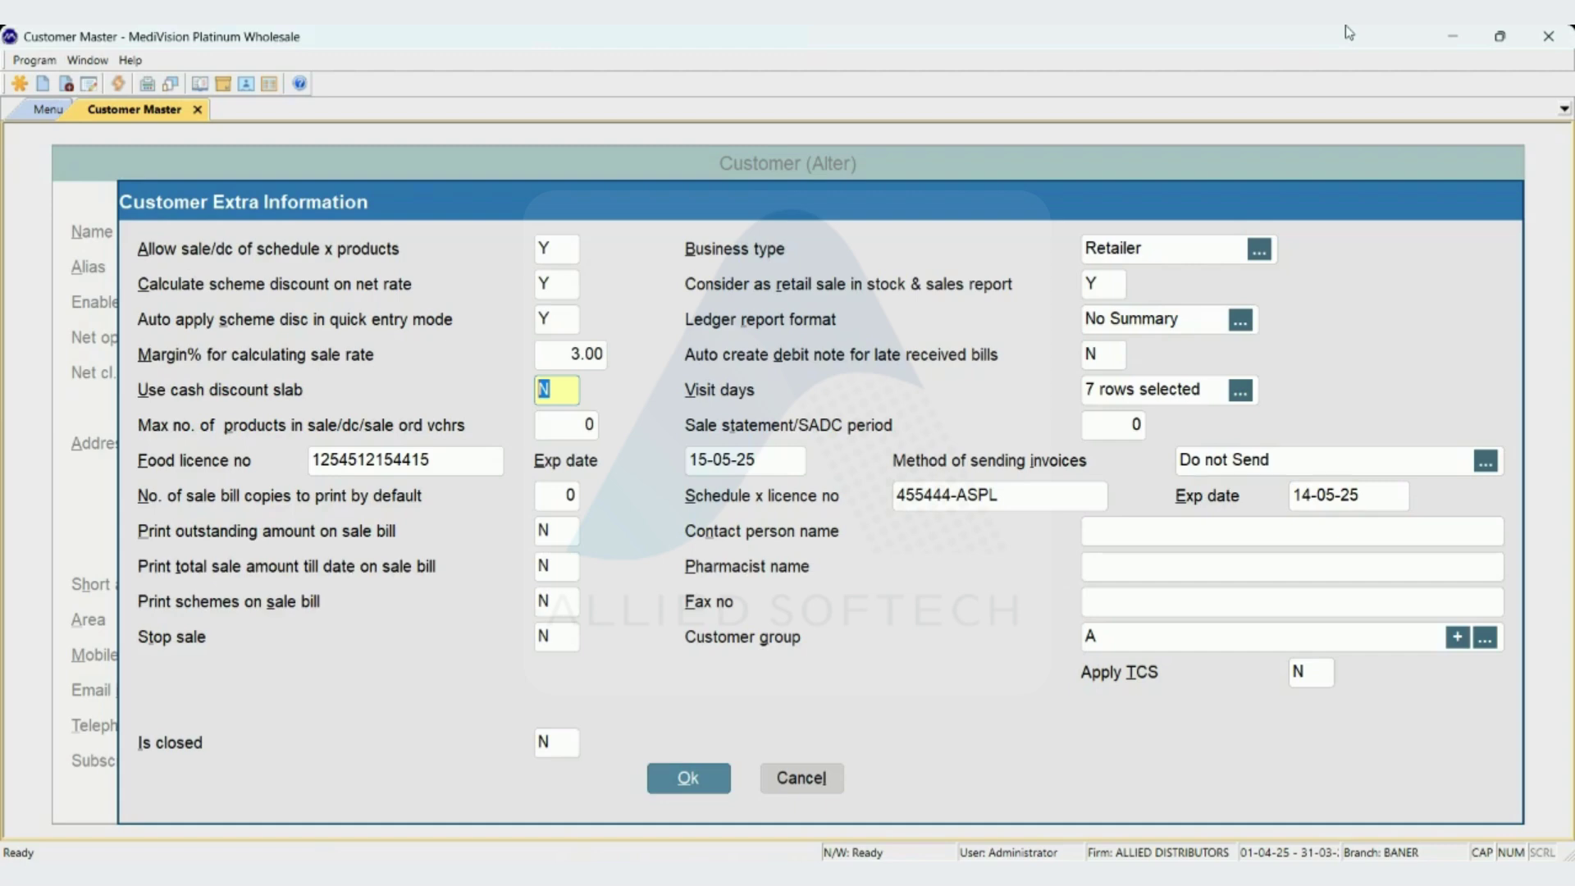
key(Return)
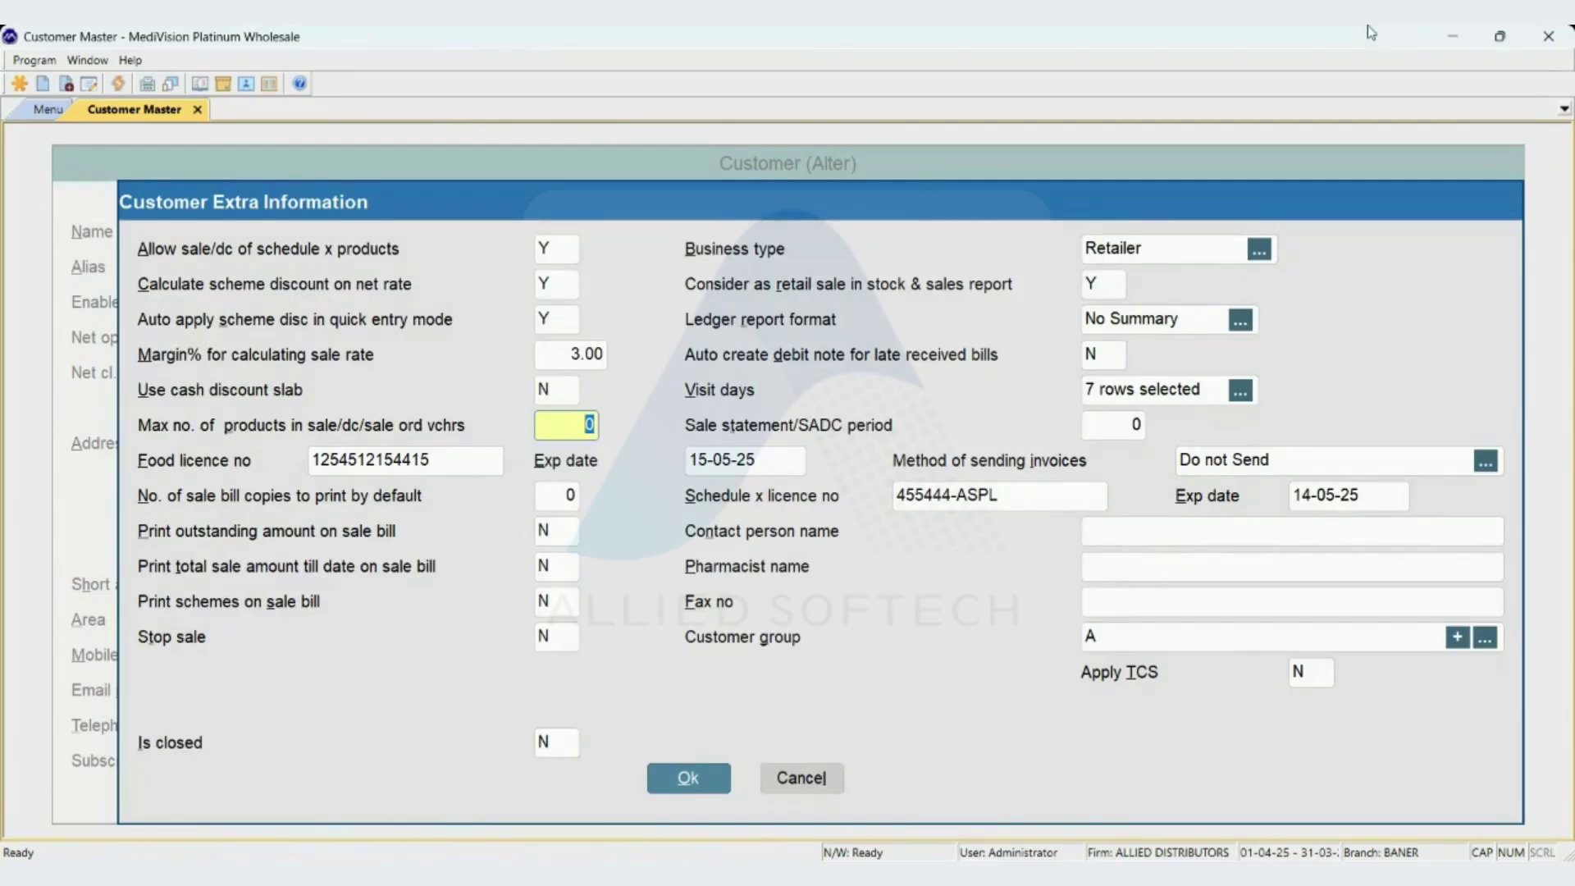
text(15)
key(BackSpace)
key(BackSpace)
text(15)
key(Return)
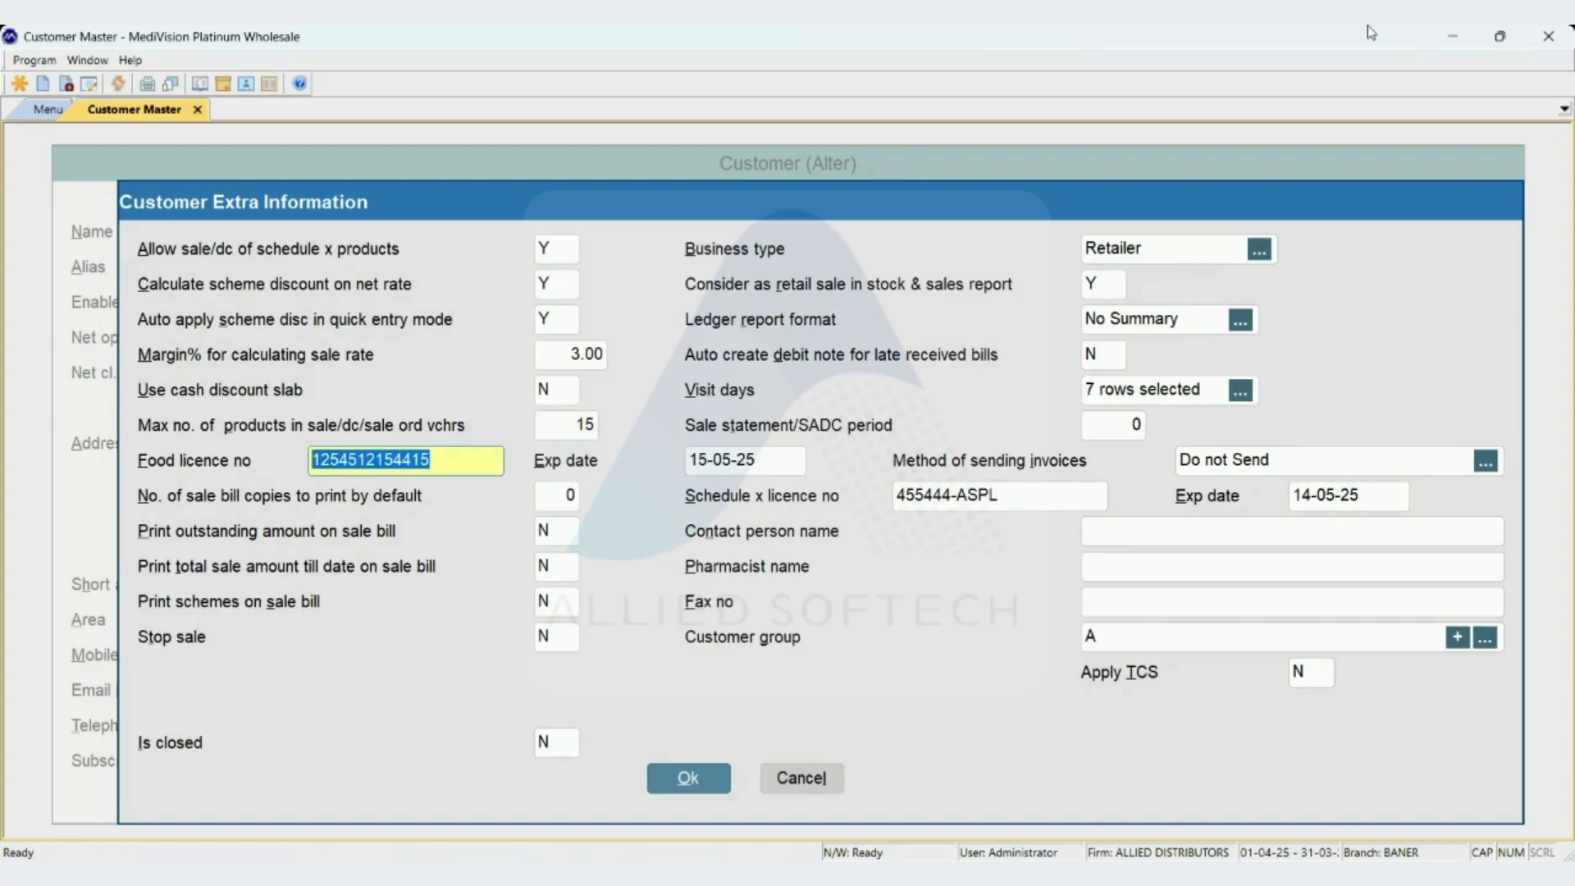
Set the number of sale bill copies to print by default to 4, keeping the food licence details.
key(Return)
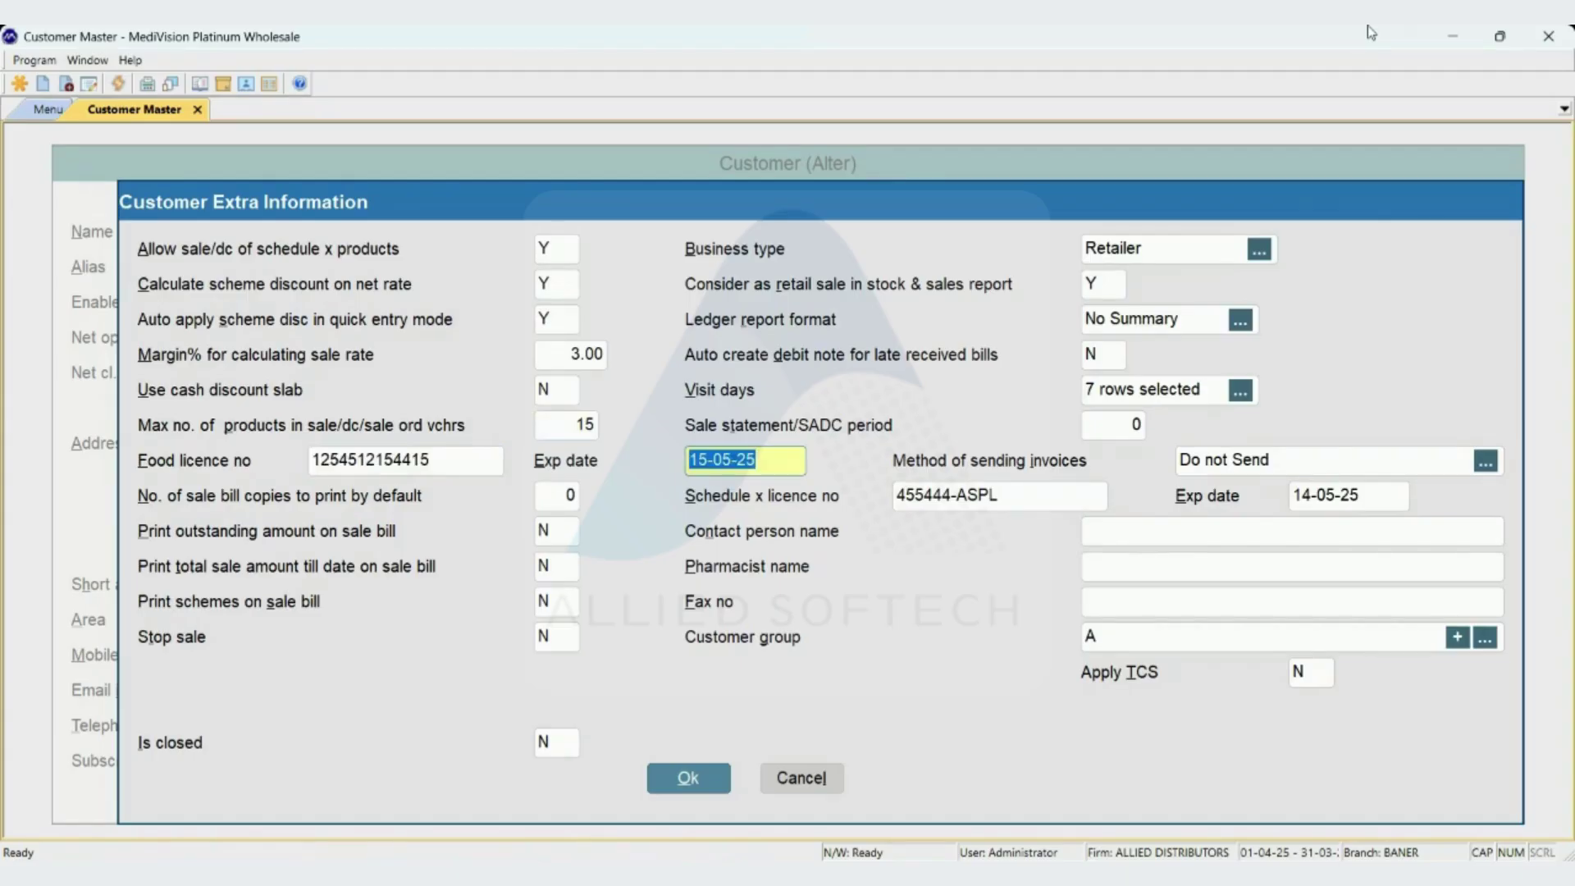
key(Return)
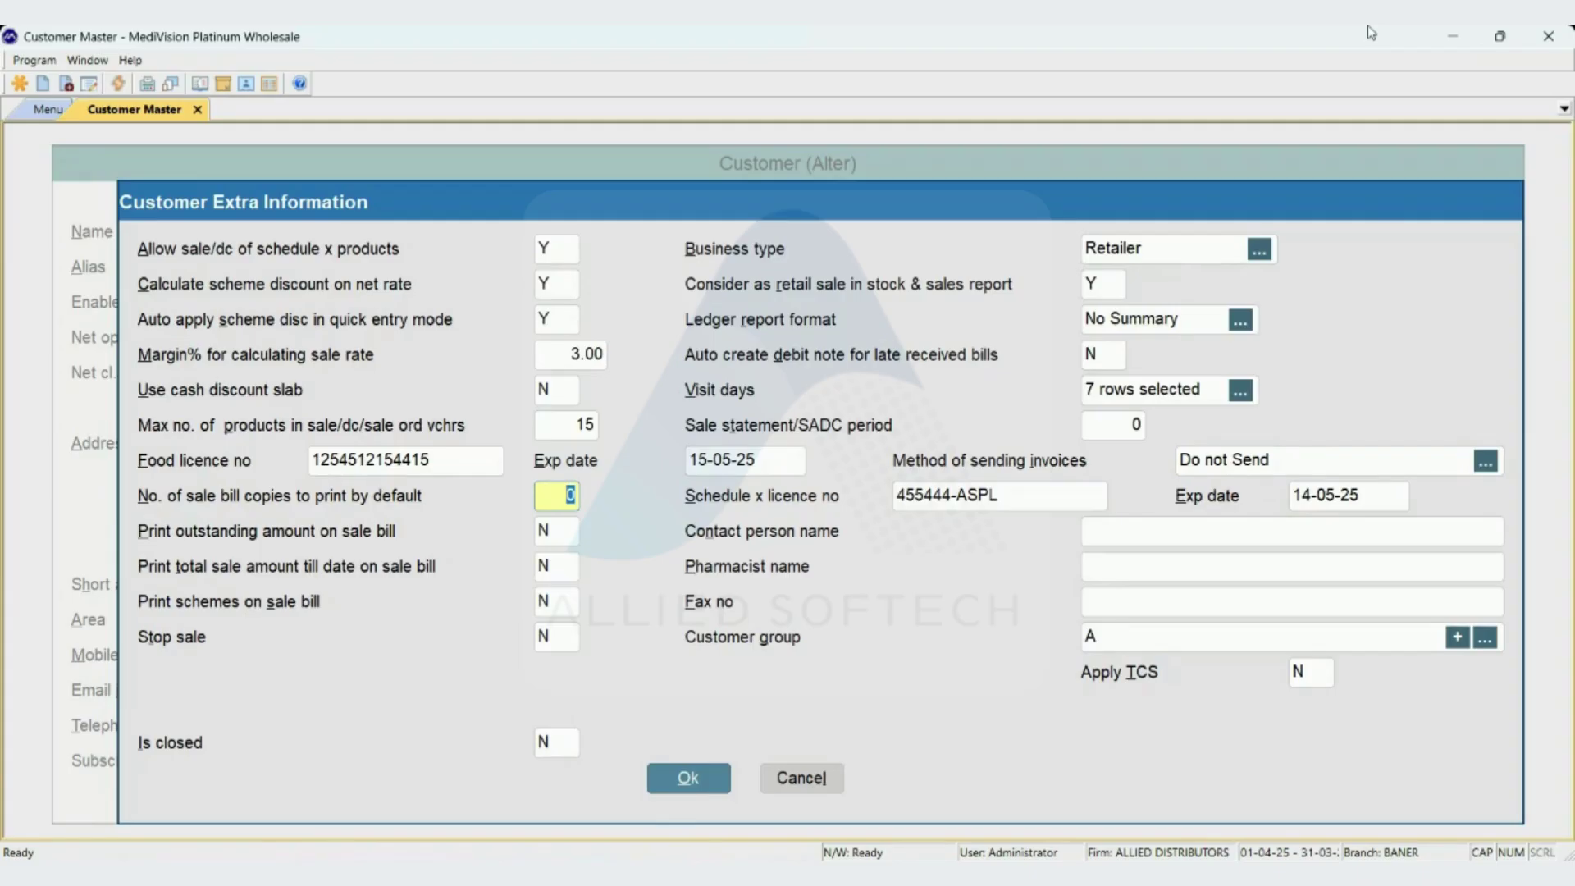
text(4)
key(Return)
key(Up)
key(Return)
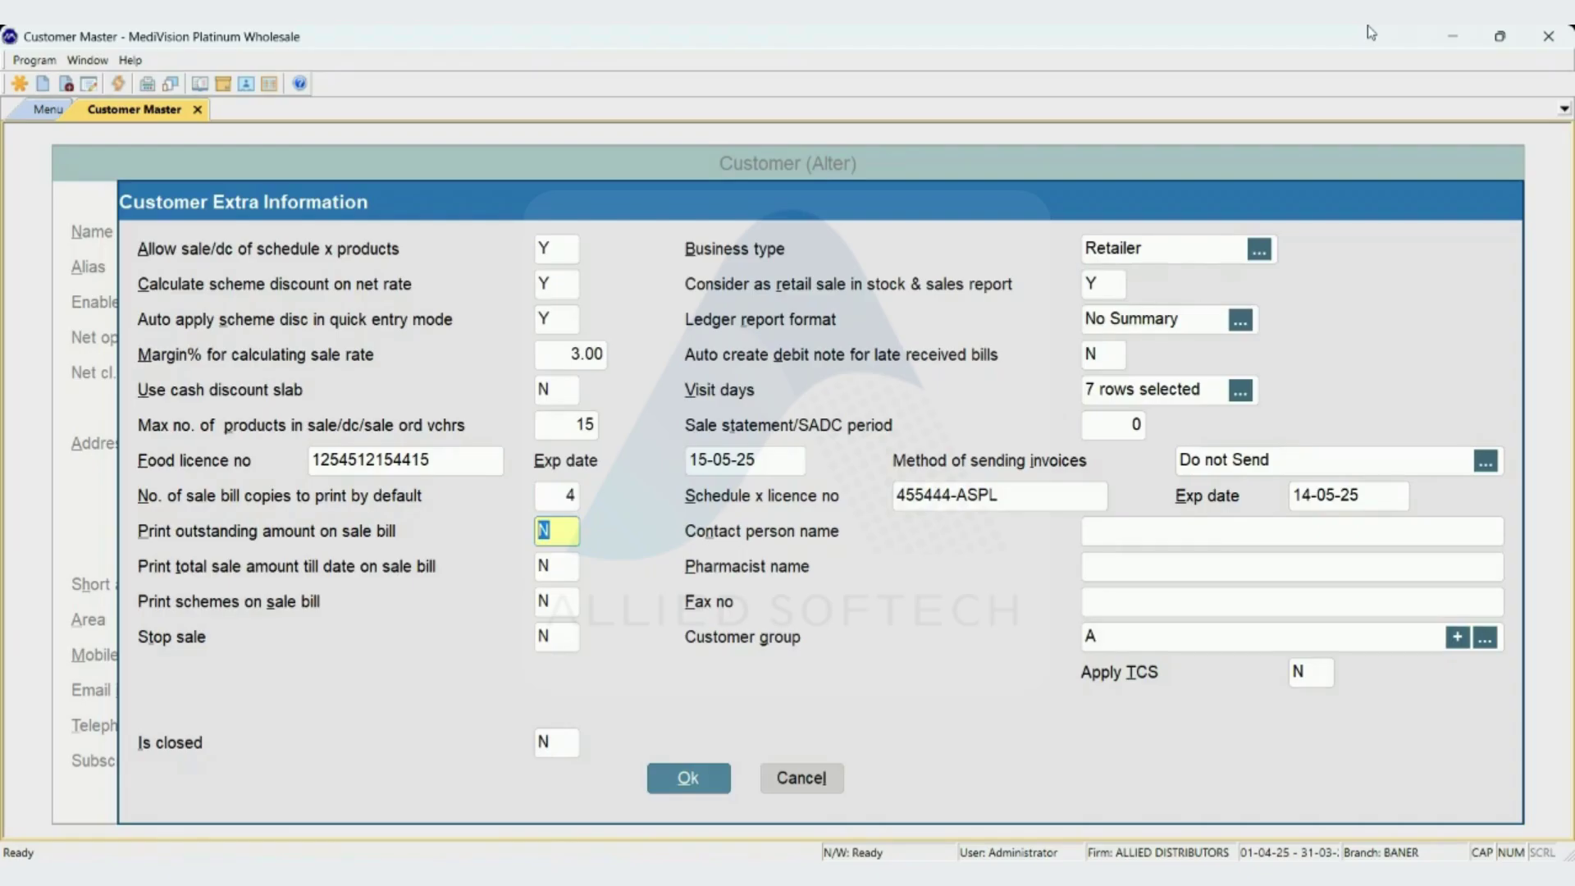
Pass over the sale bill print options, try Stop sale as Y and set it back to N.
key(Return)
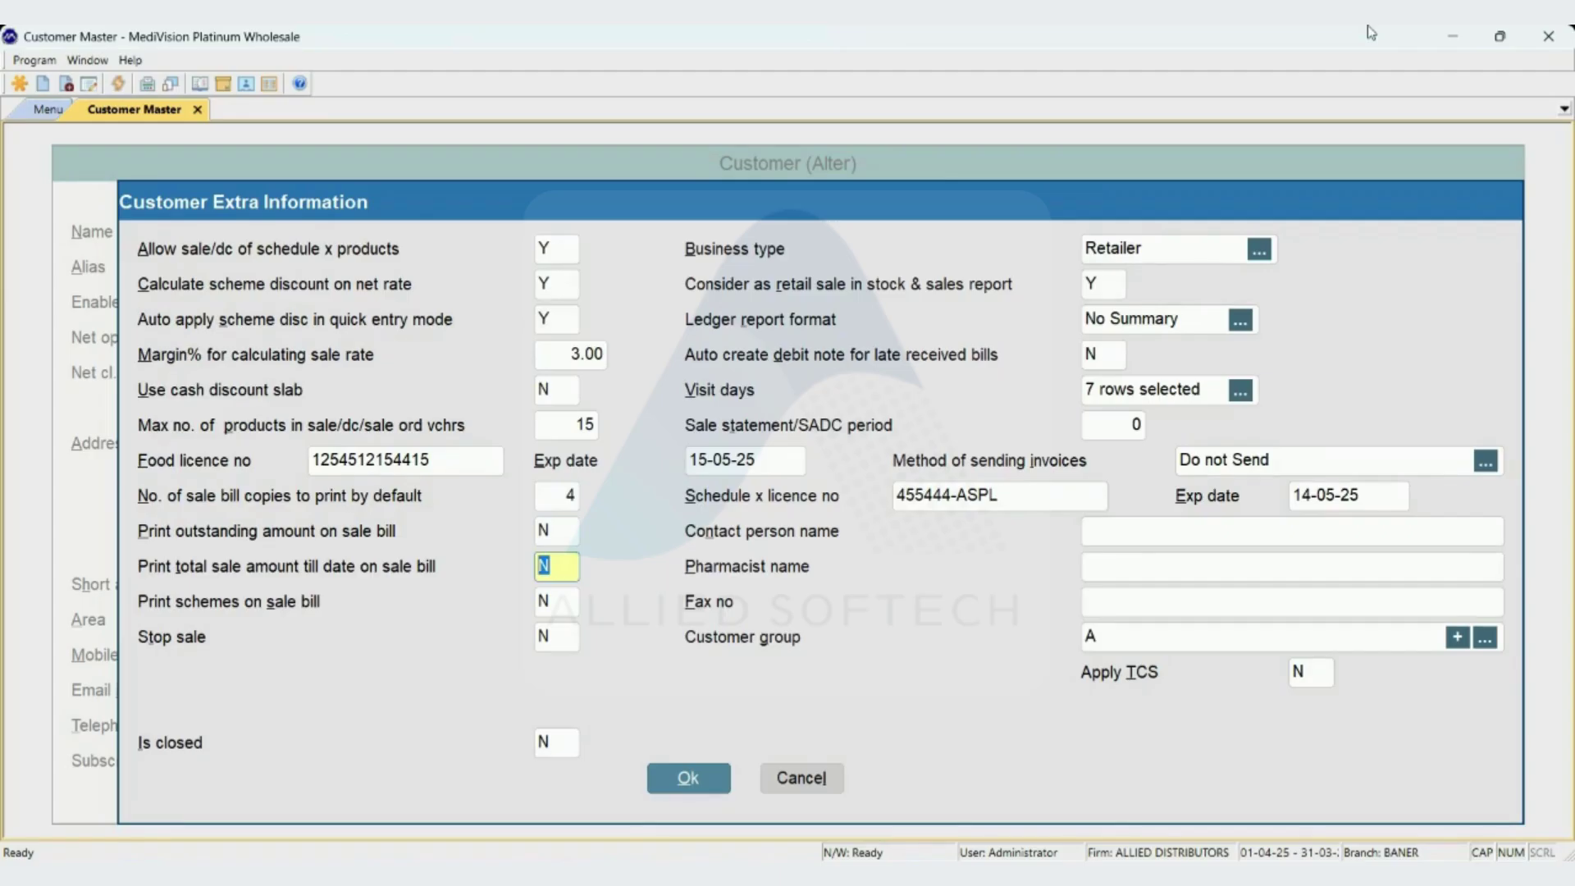
key(Return)
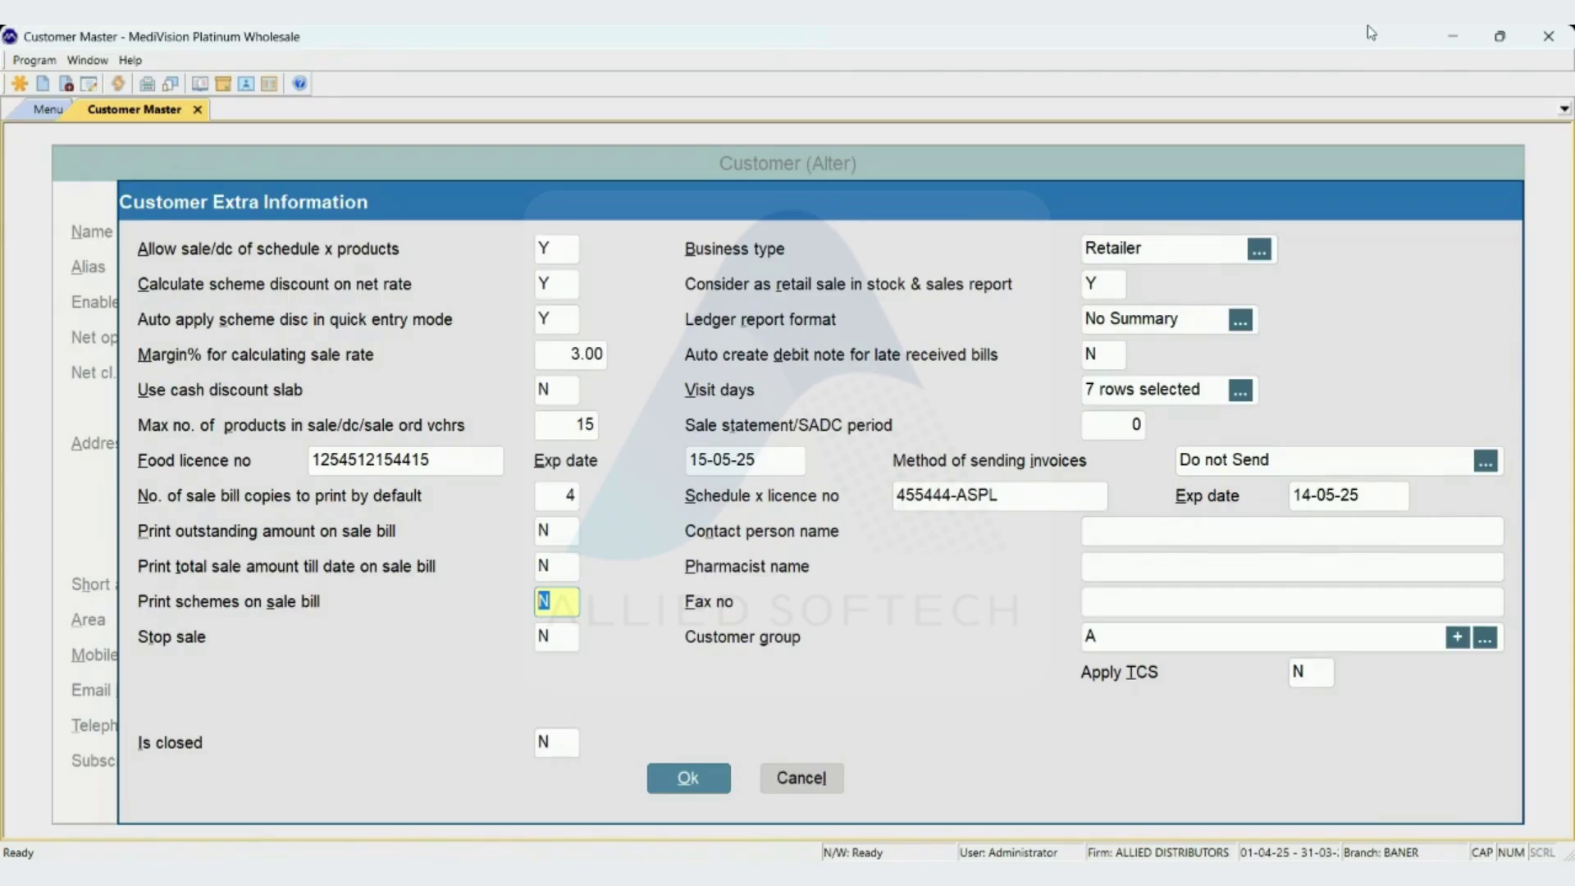
key(Return)
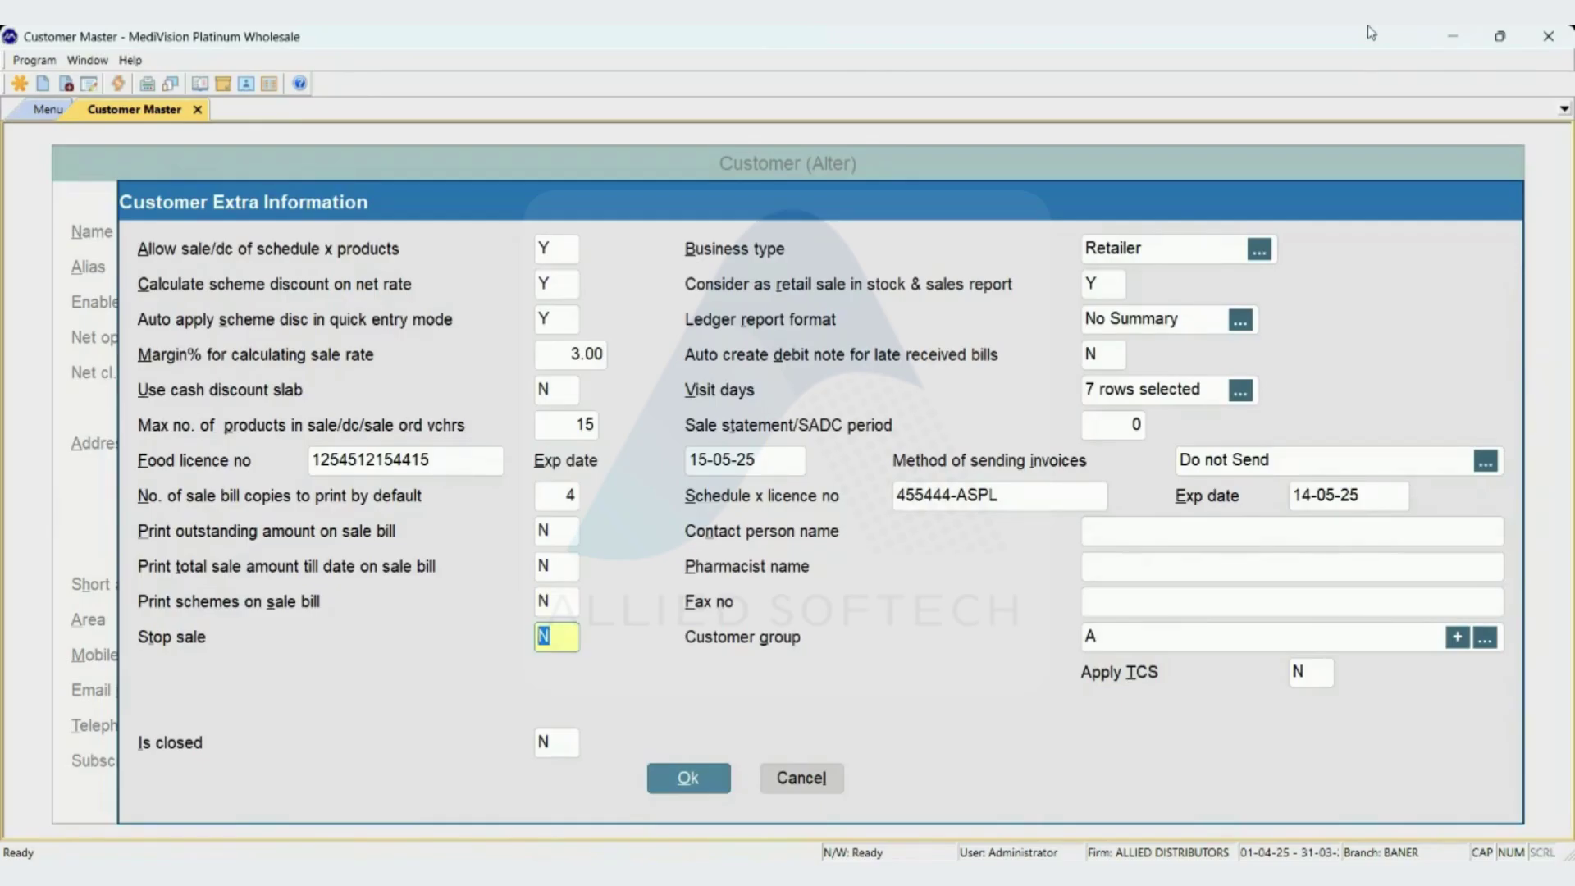
text(Y)
key(BackSpace)
text(N)
key(Return)
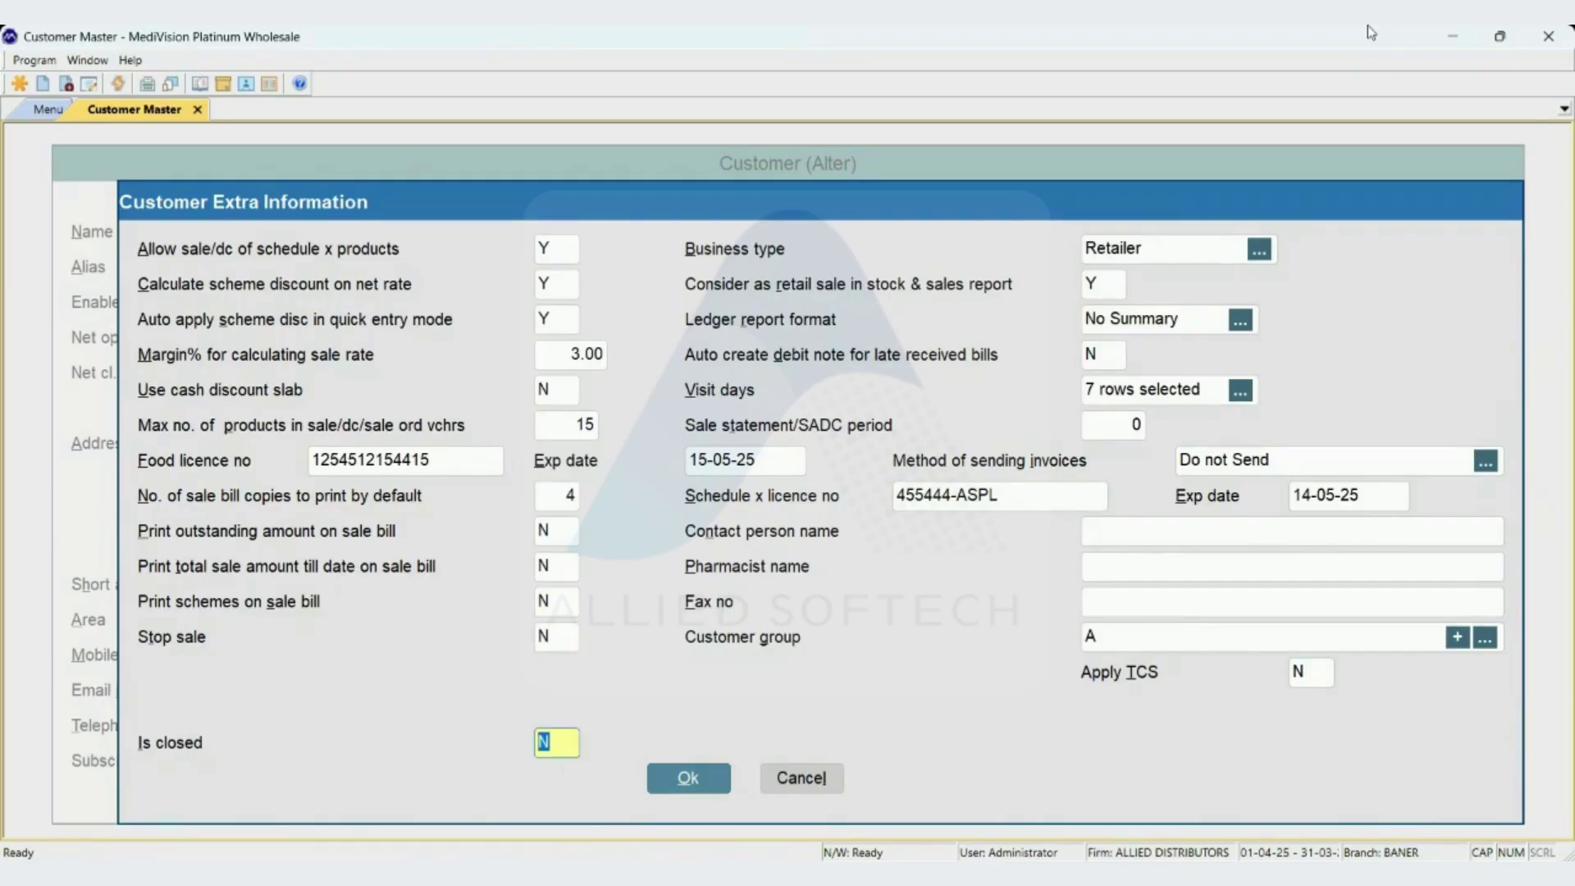
key(Up)
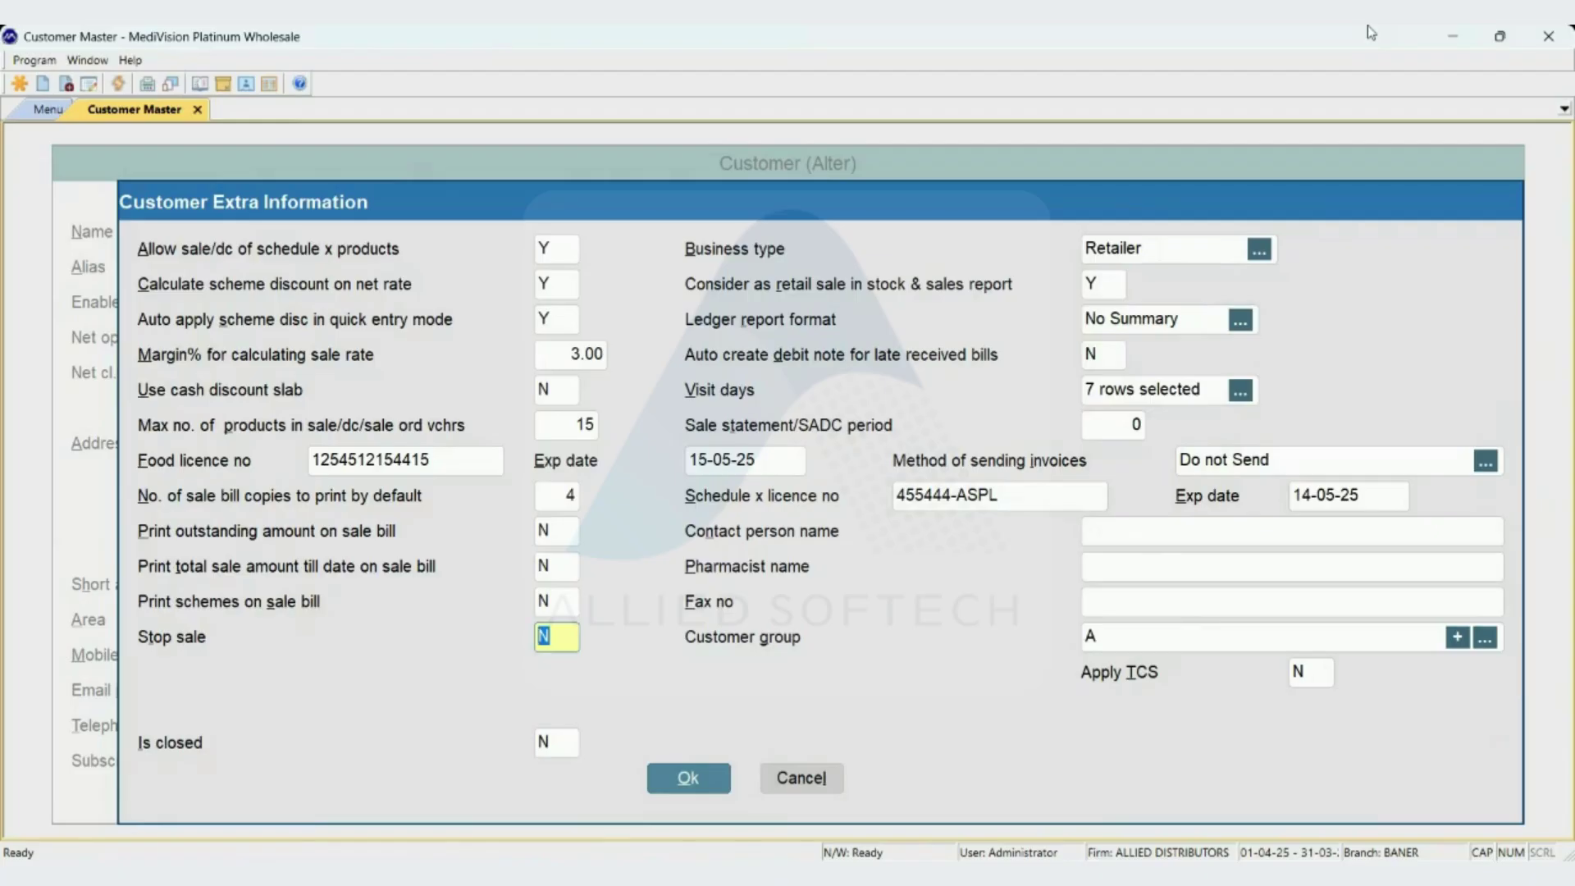
key(Return)
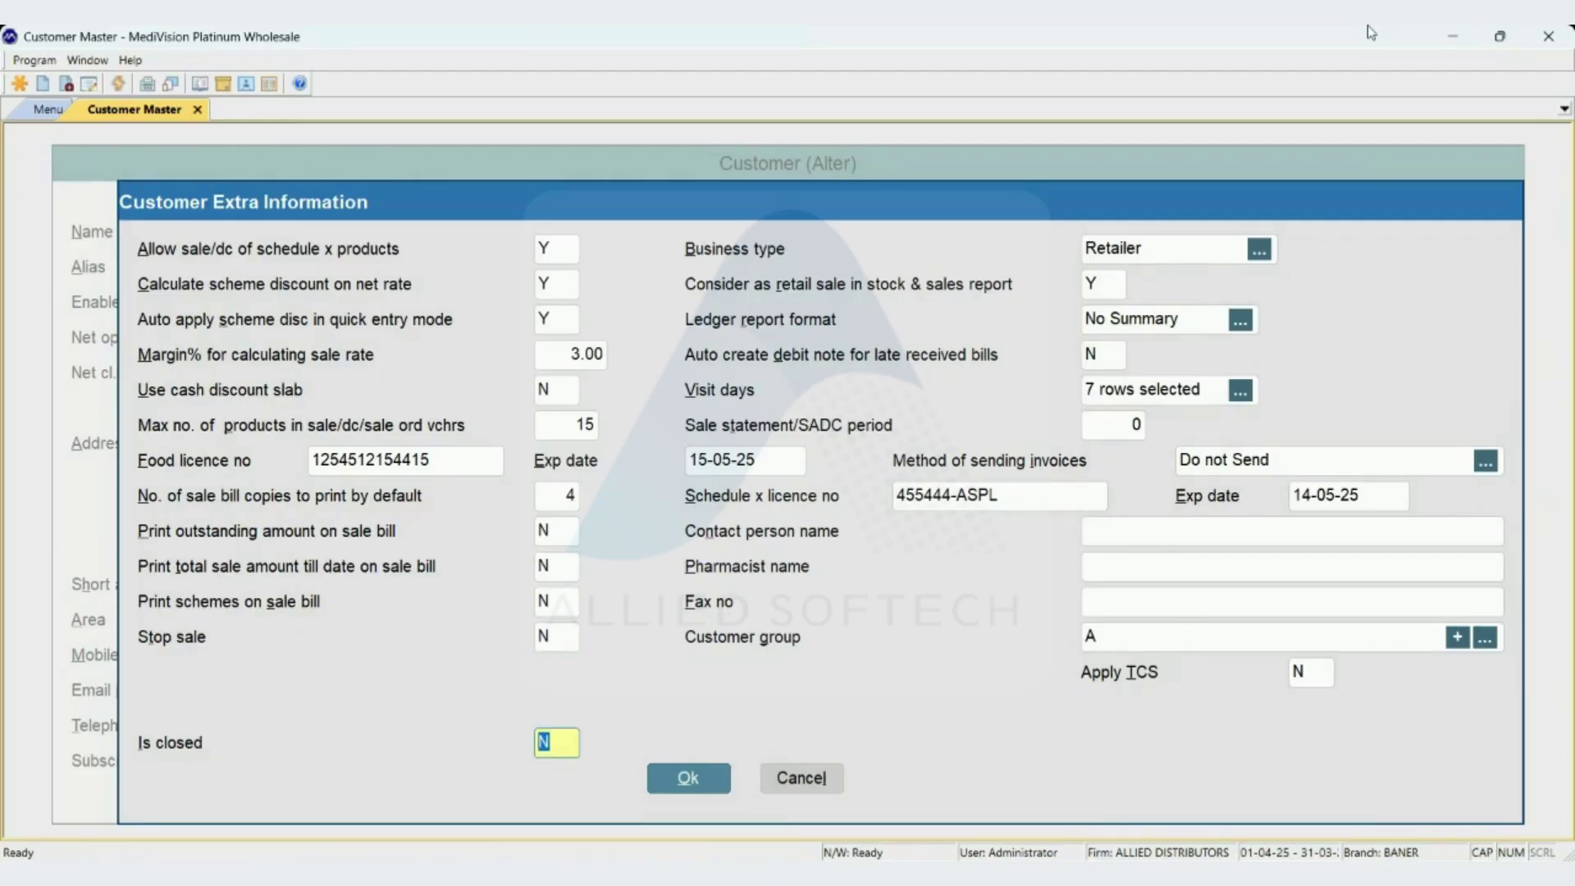
Try marking the customer as closed with Y and set Is closed back to N.
text(Y)
key(Return)
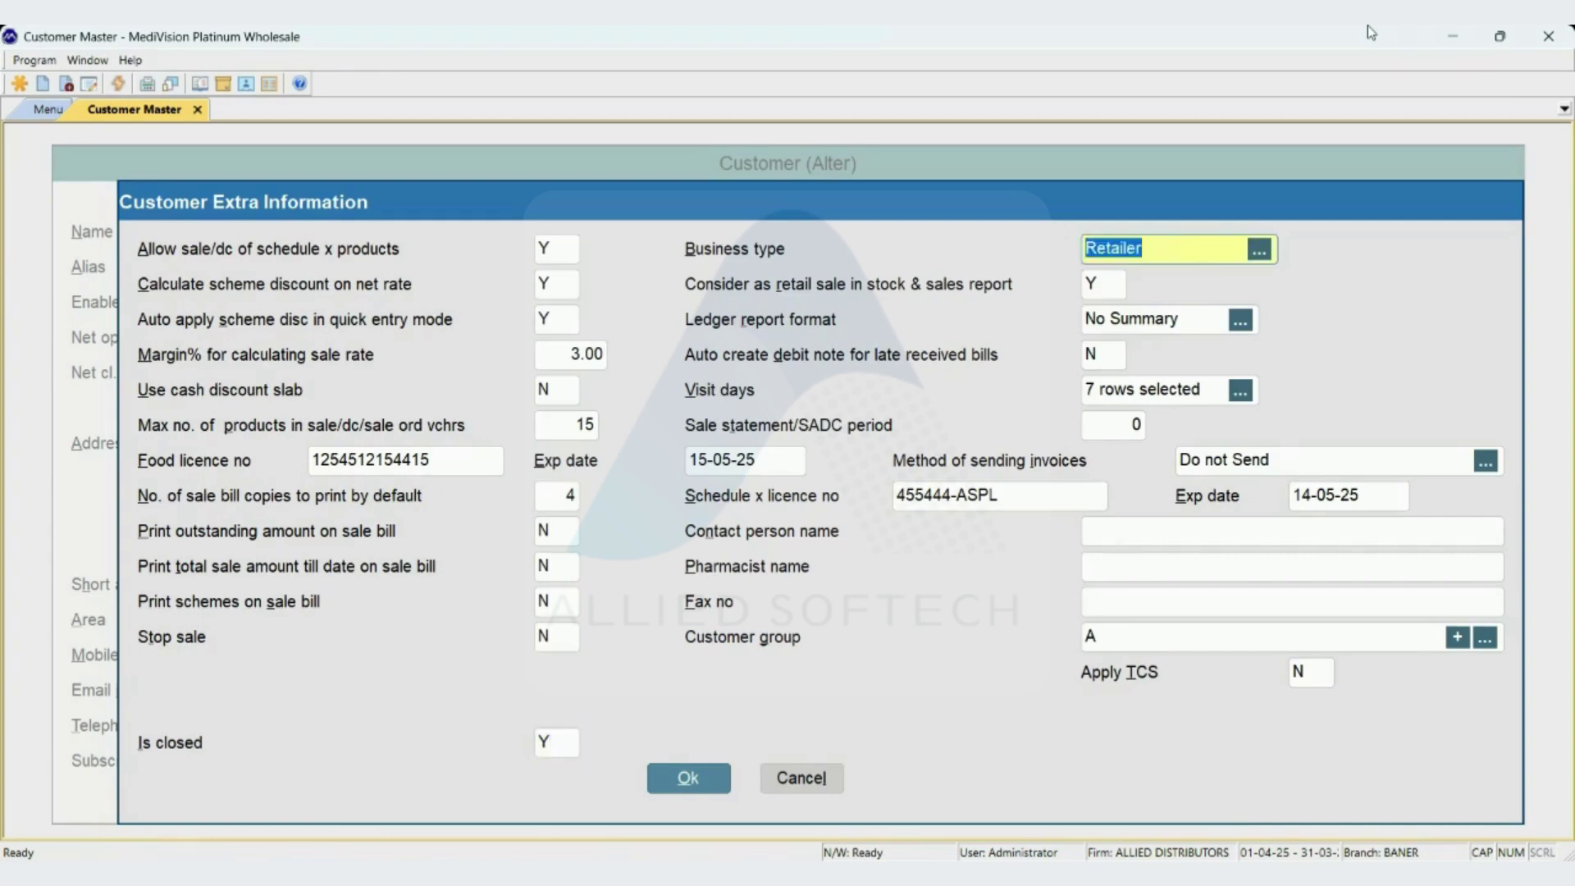
key(shift+Tab)
text(N)
key(Return)
Look through the available business types from Retailer to Nursing Home and keep Retailer.
key(BackSpace)
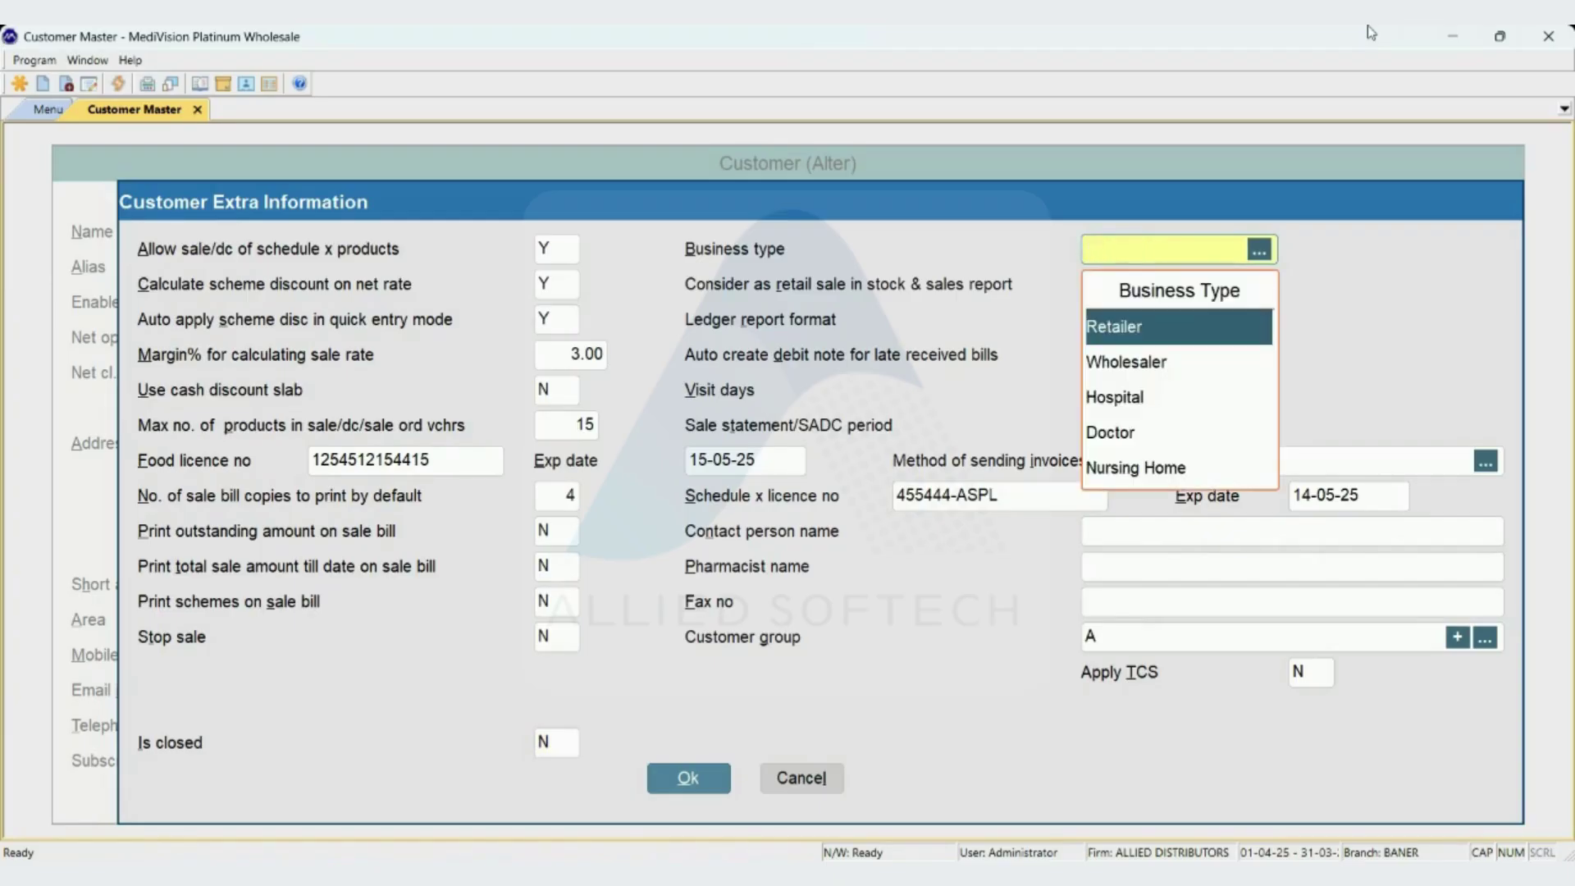
key(Down)
key(Down)
key(Down)
key(Down)
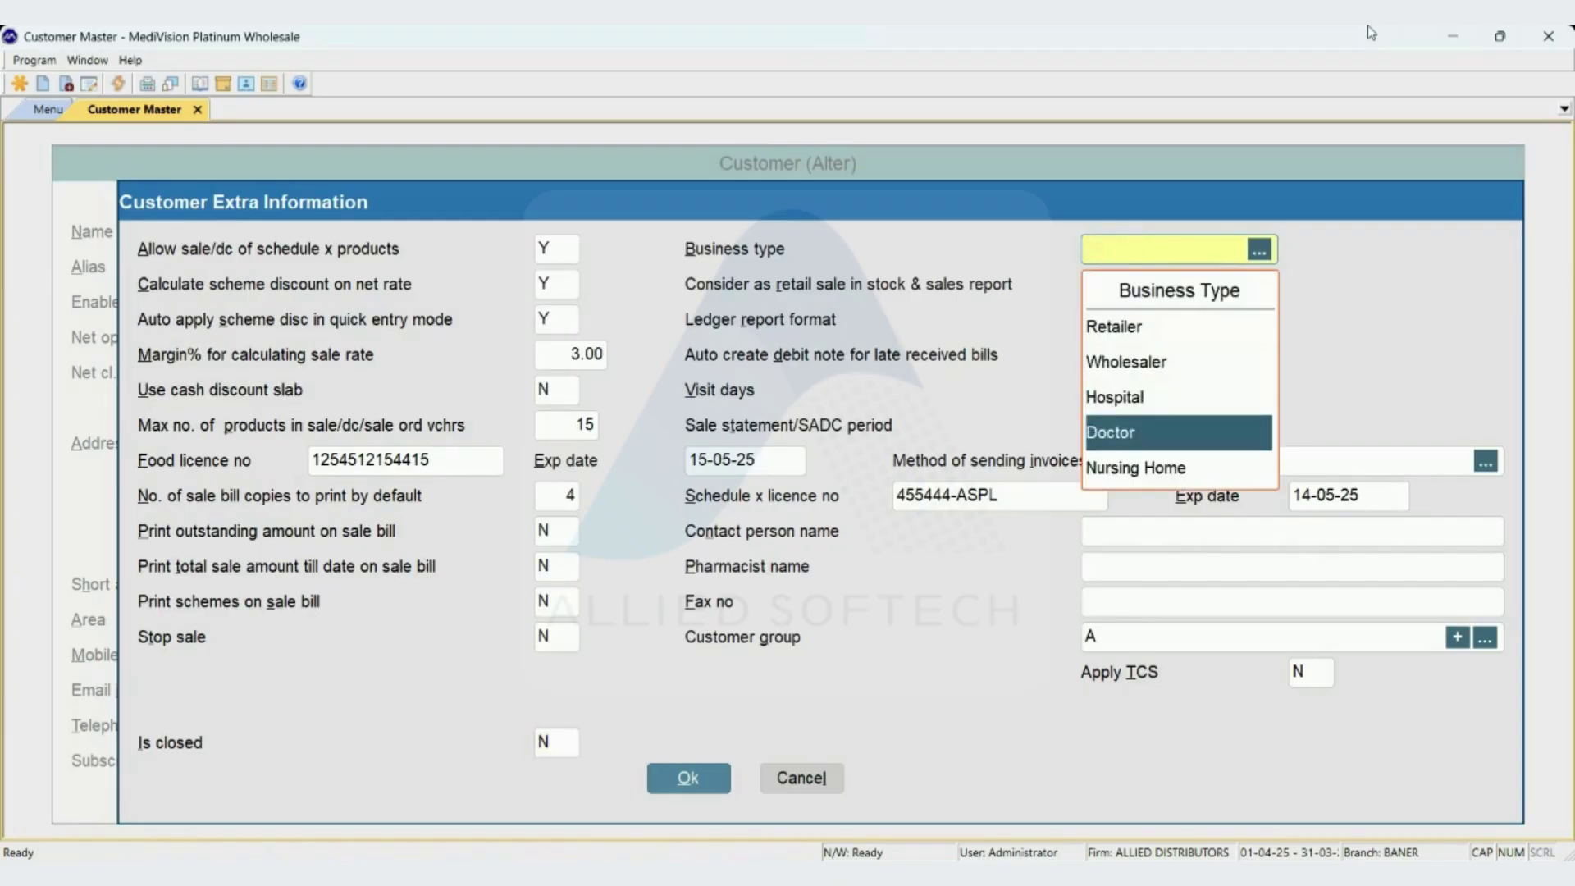
key(Up)
key(Up)
key(Up)
key(Up)
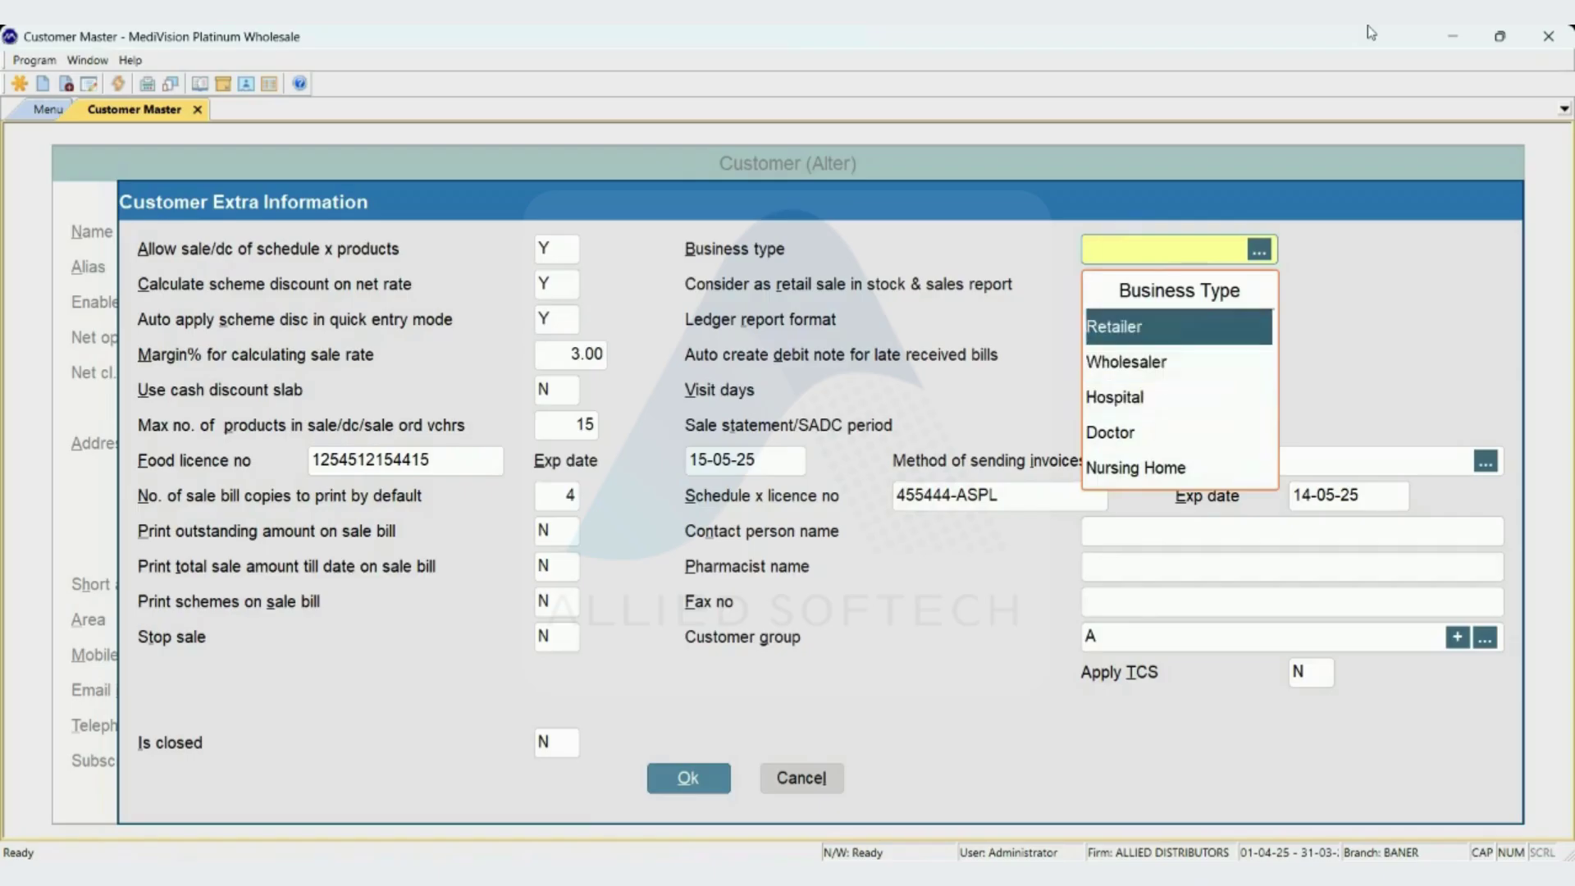
key(Down)
key(Down)
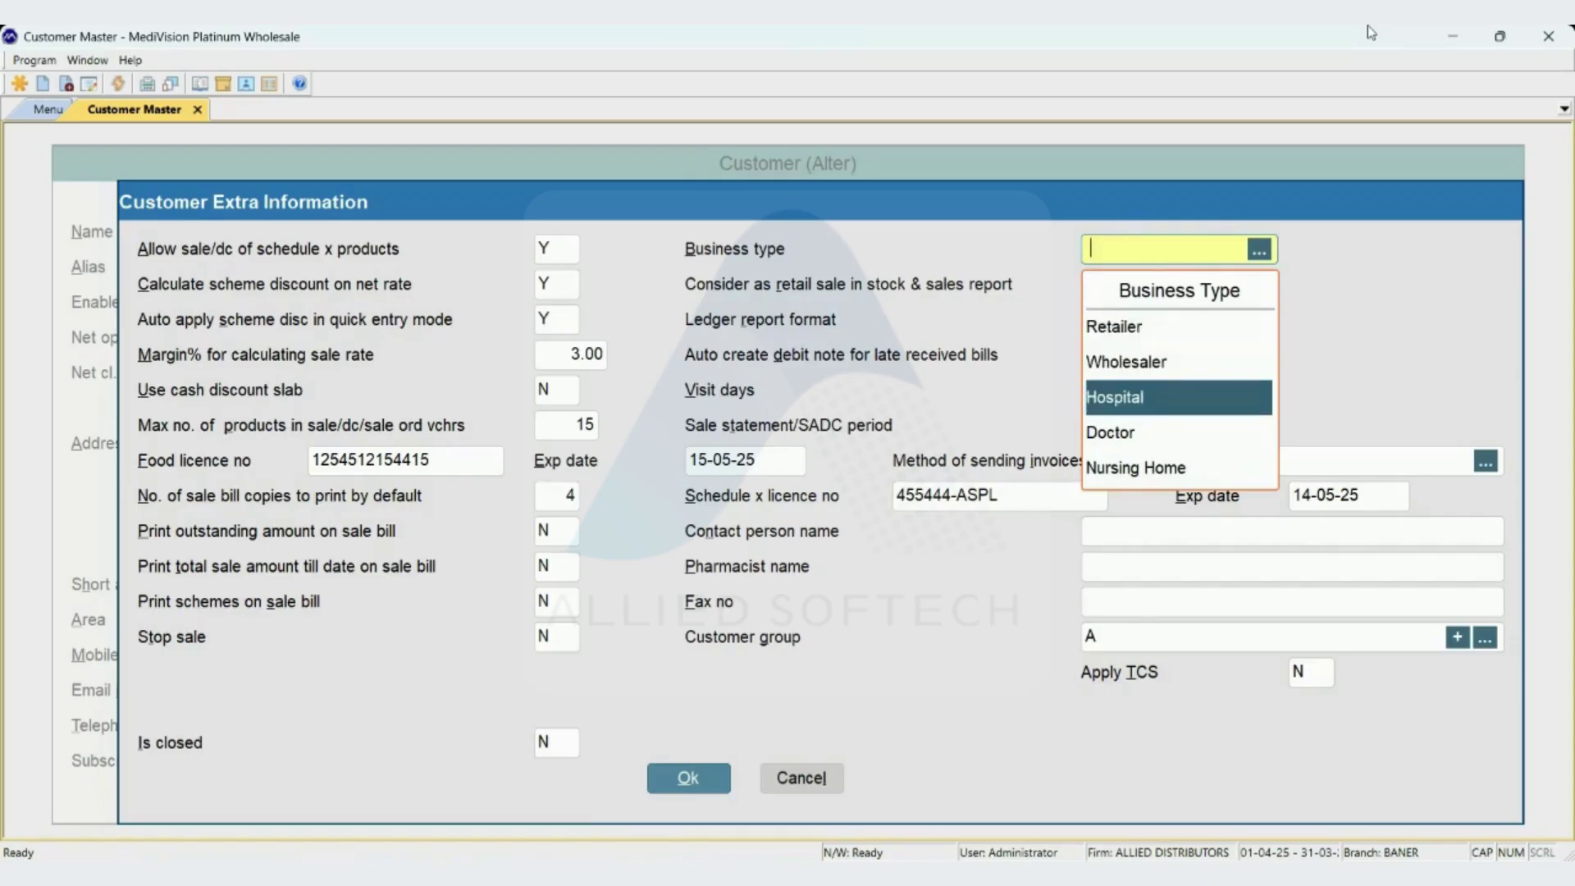
key(Down)
key(Up)
key(Up)
key(Up)
key(Down)
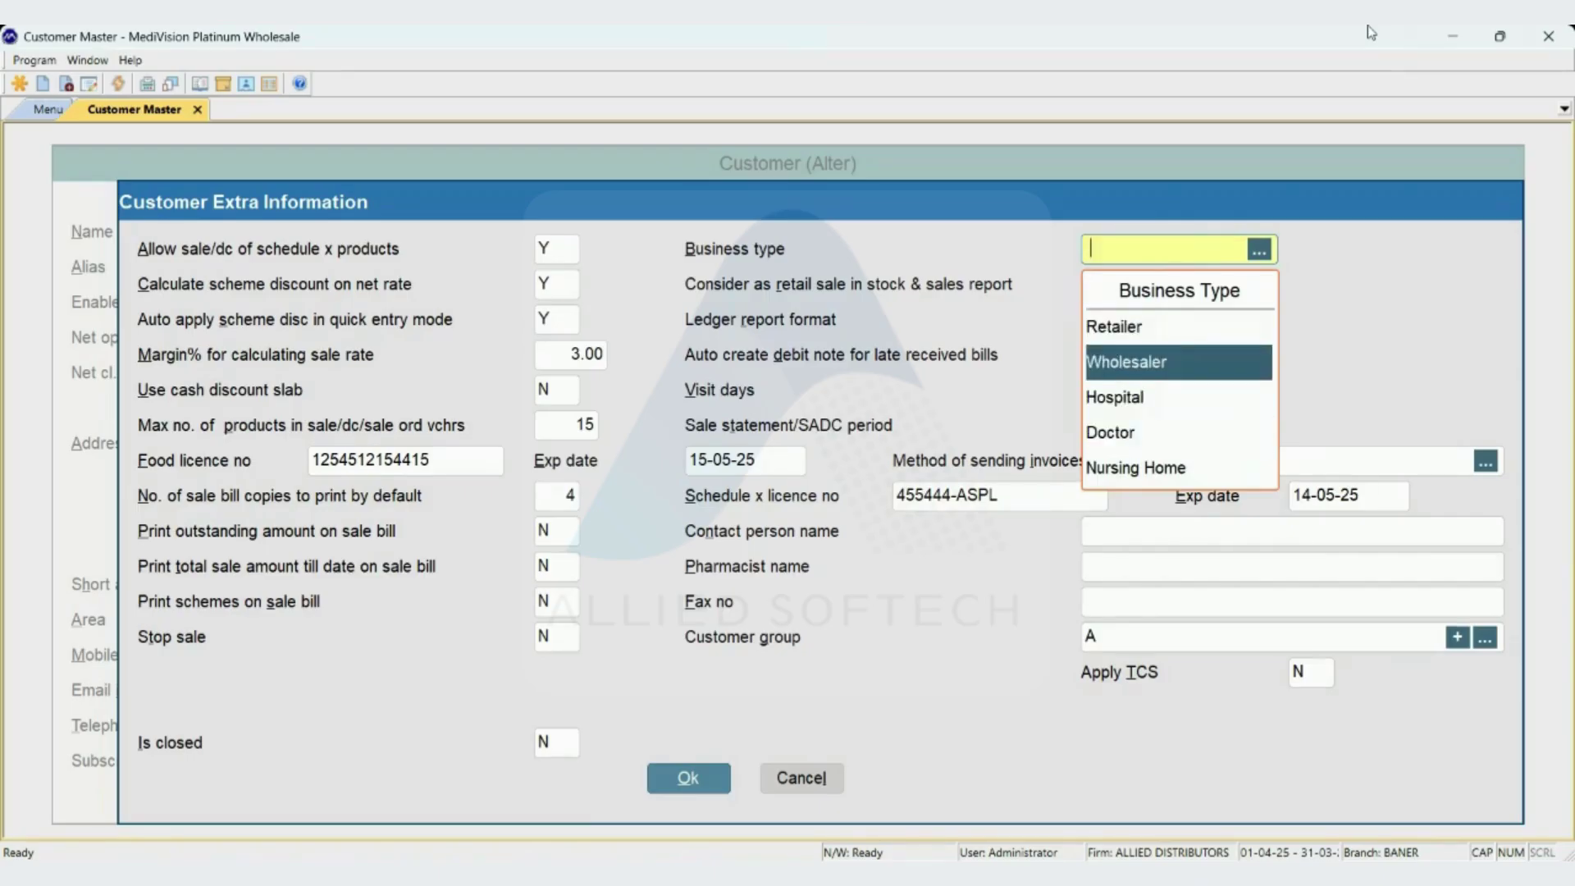
key(Down)
key(Down)
key(Up)
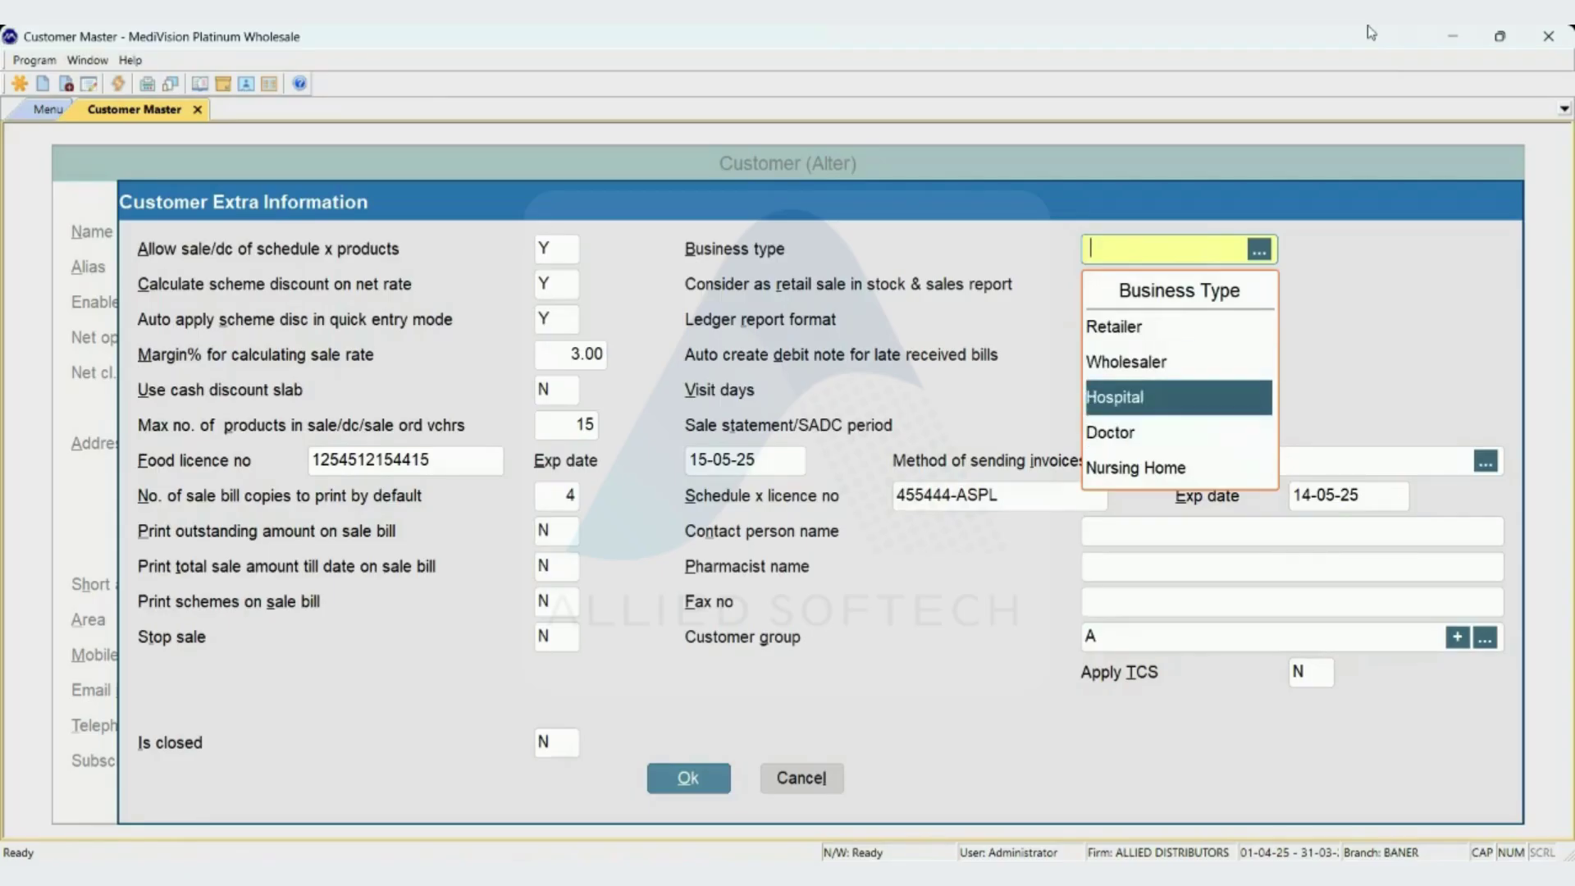
key(Down)
key(Up)
key(Up)
key(Up)
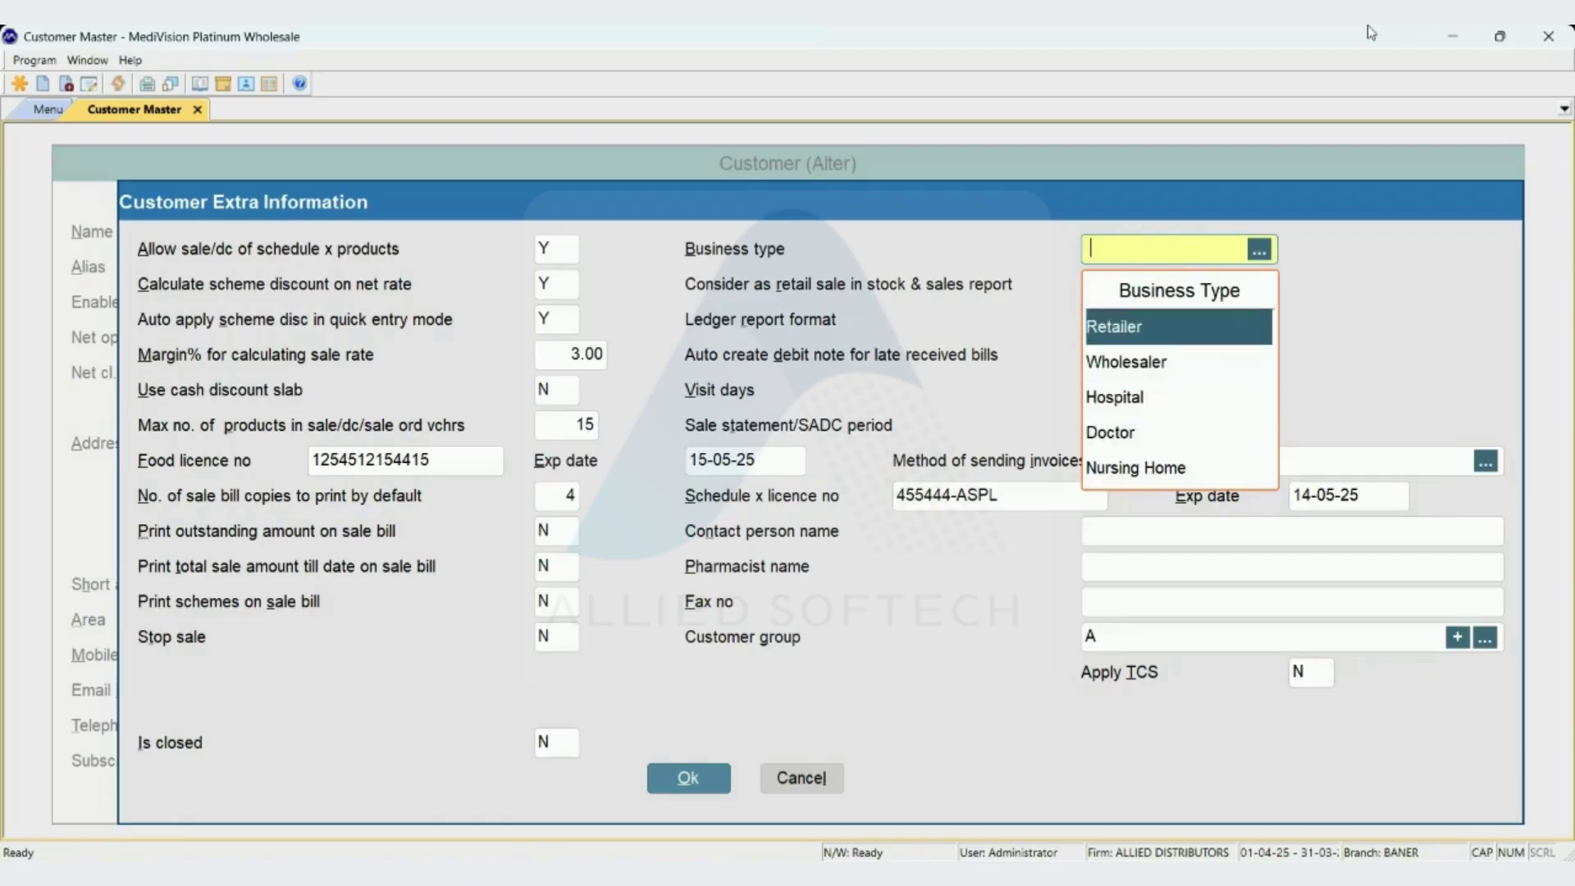
key(Return)
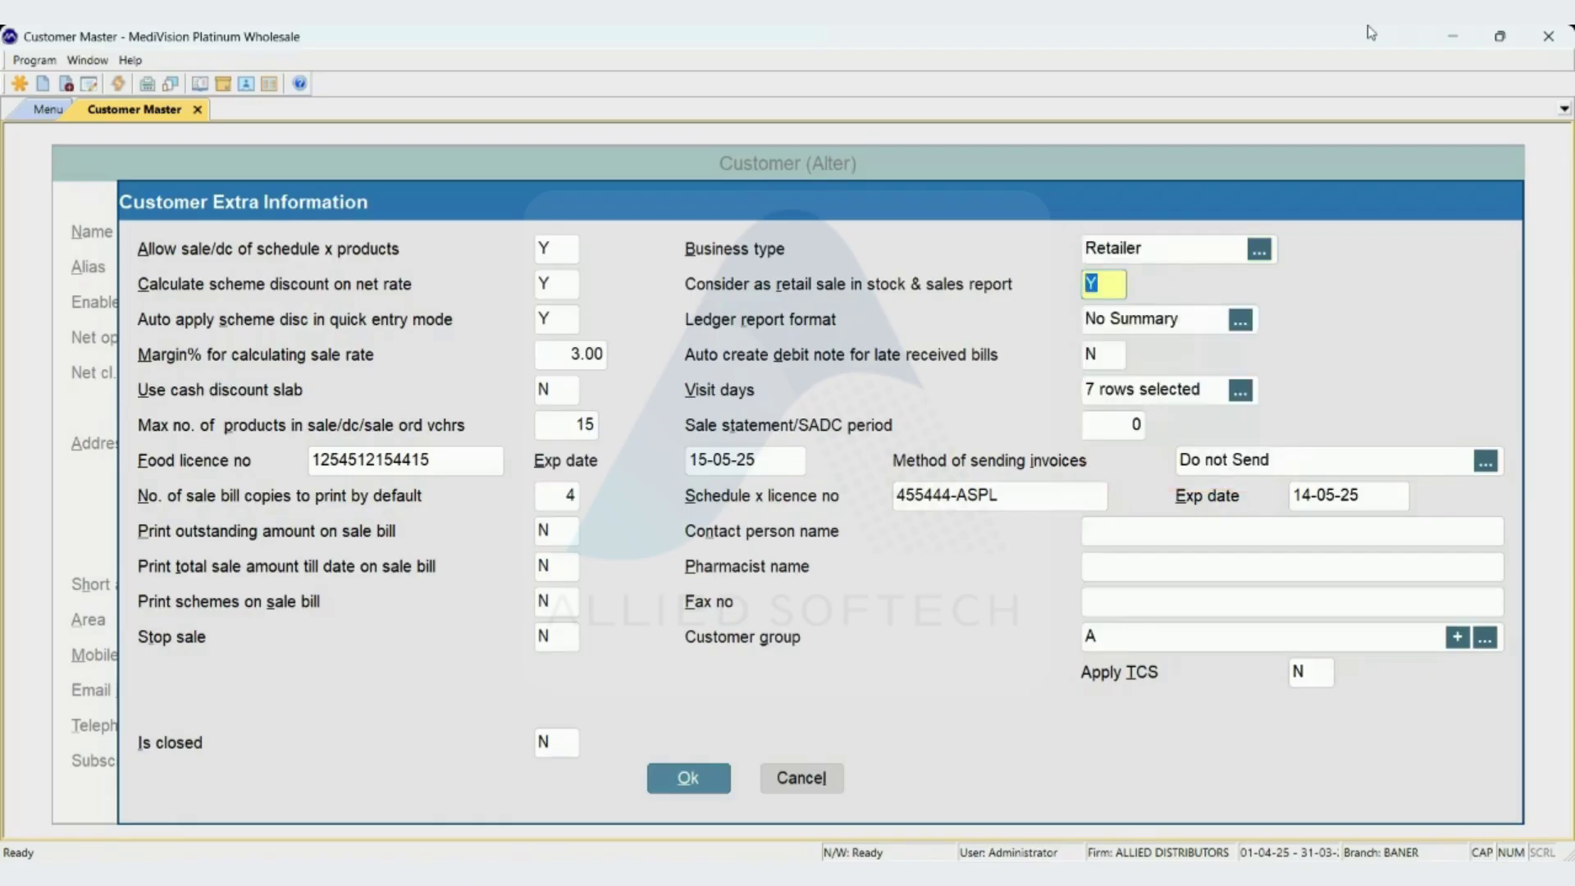
Set the business type to Wholesaler and Consider as retail sale in stock & sales report to N.
key(shift+Tab)
key(Down)
key(Return)
text(N)
key(Return)
key(Up)
key(Return)
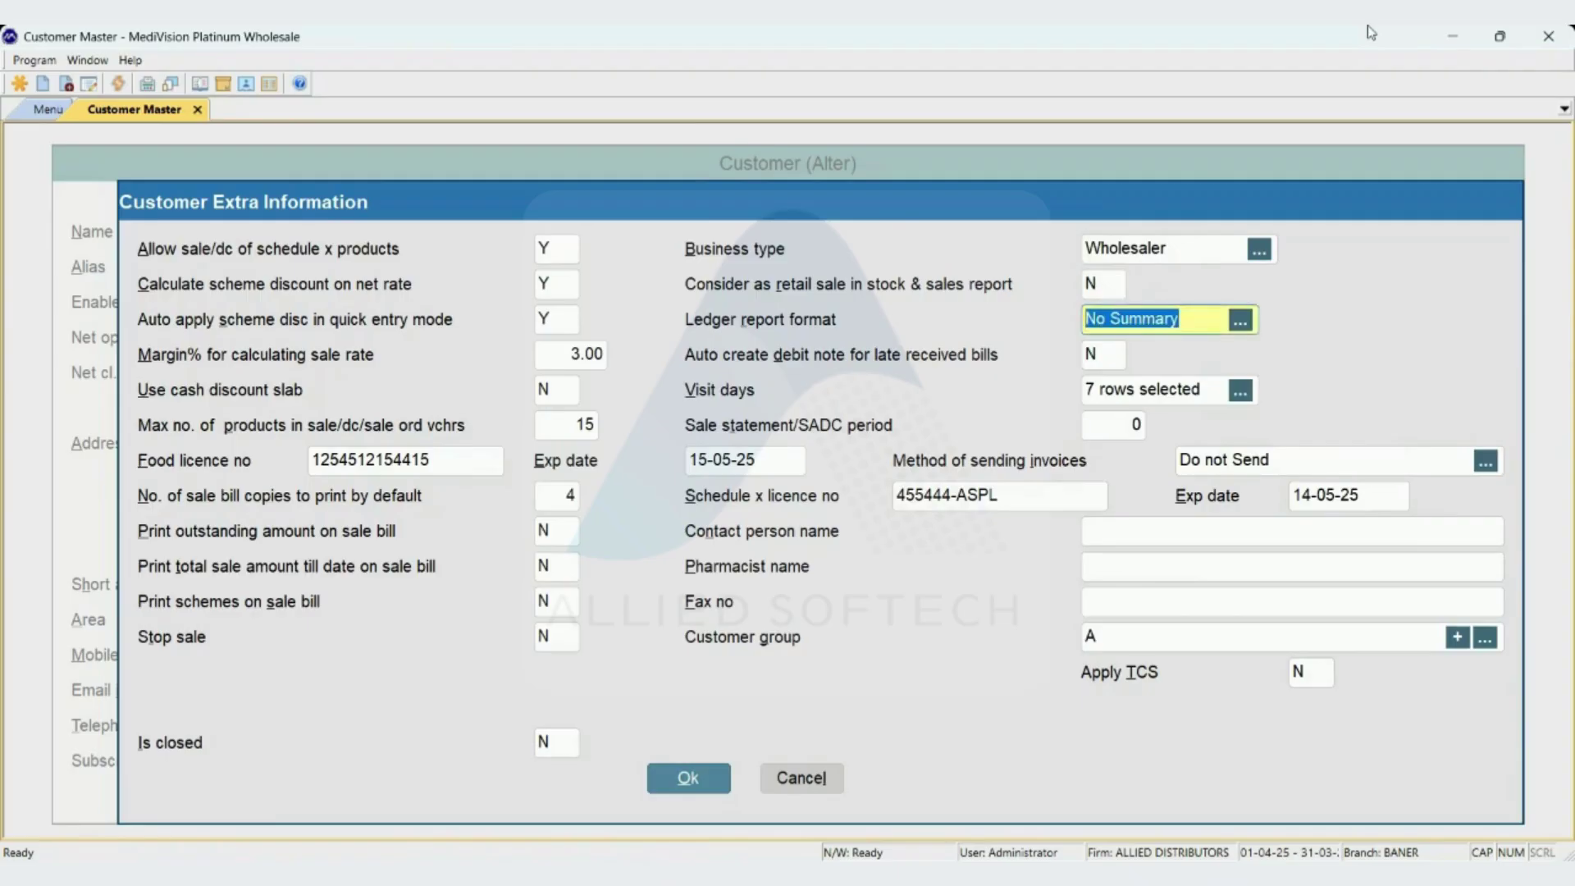
Look through the ledger report formats No Summary, Daily Summary and Monthly Summary, and keep No Summary.
key(BackSpace)
key(Down)
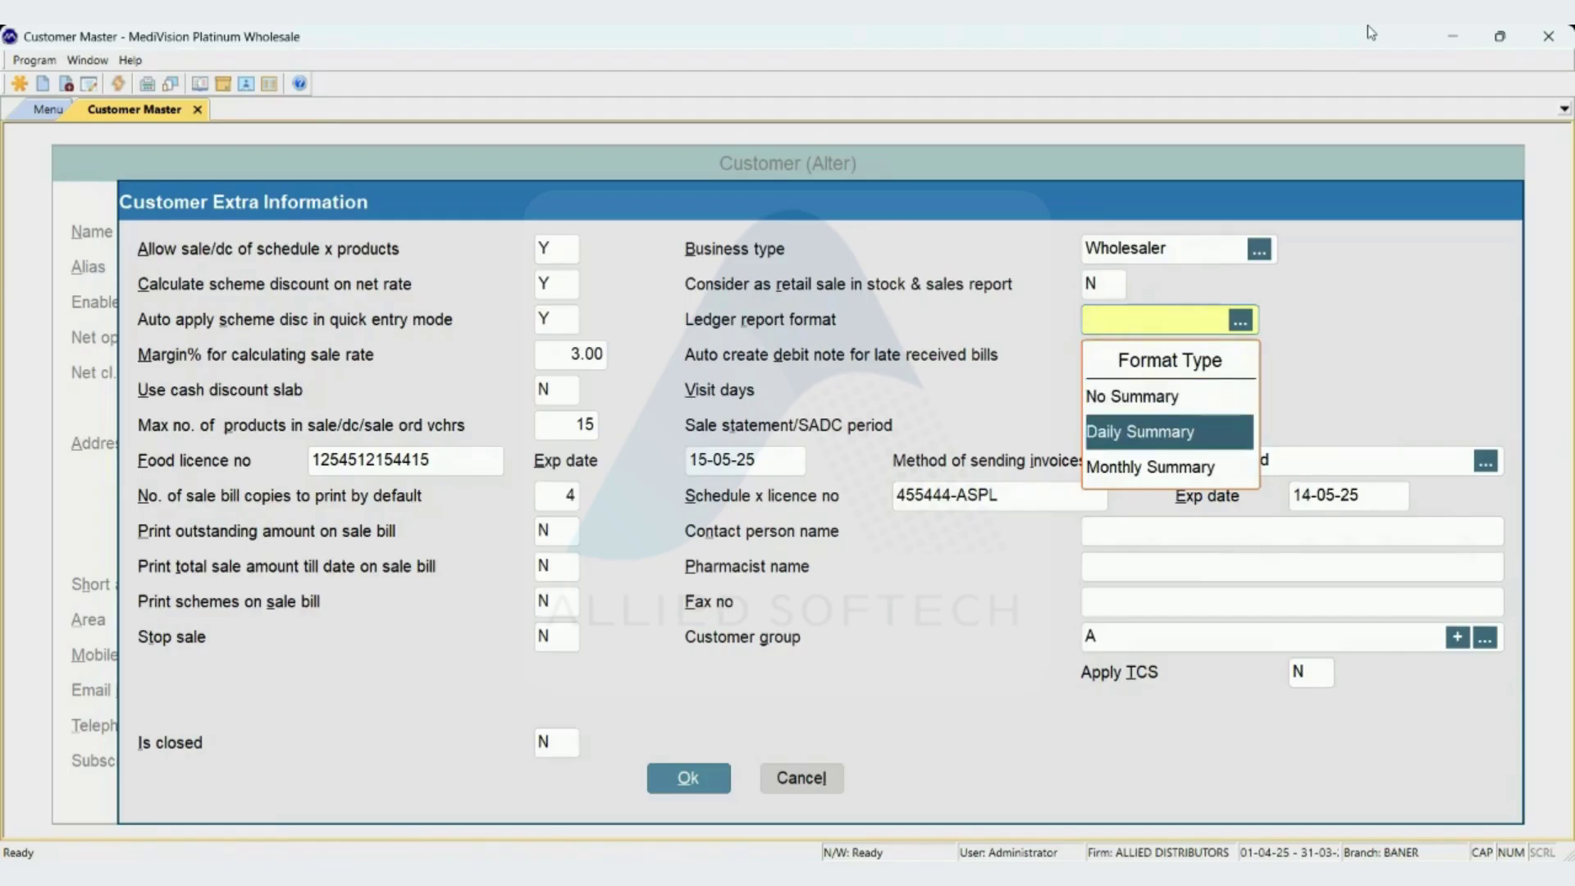
key(Down)
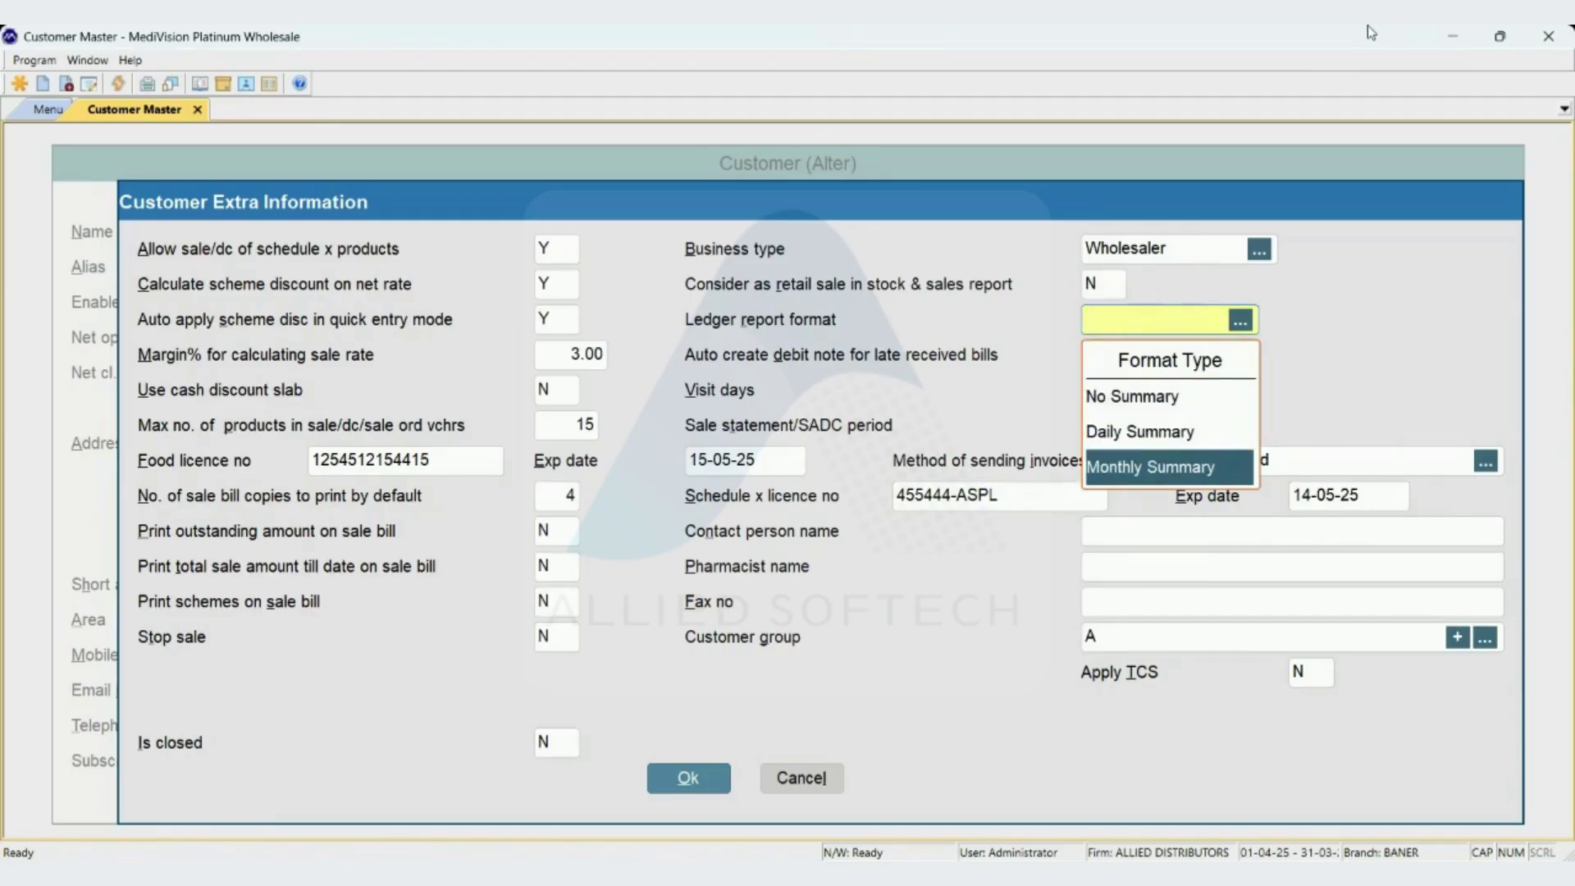
key(Up)
key(Up)
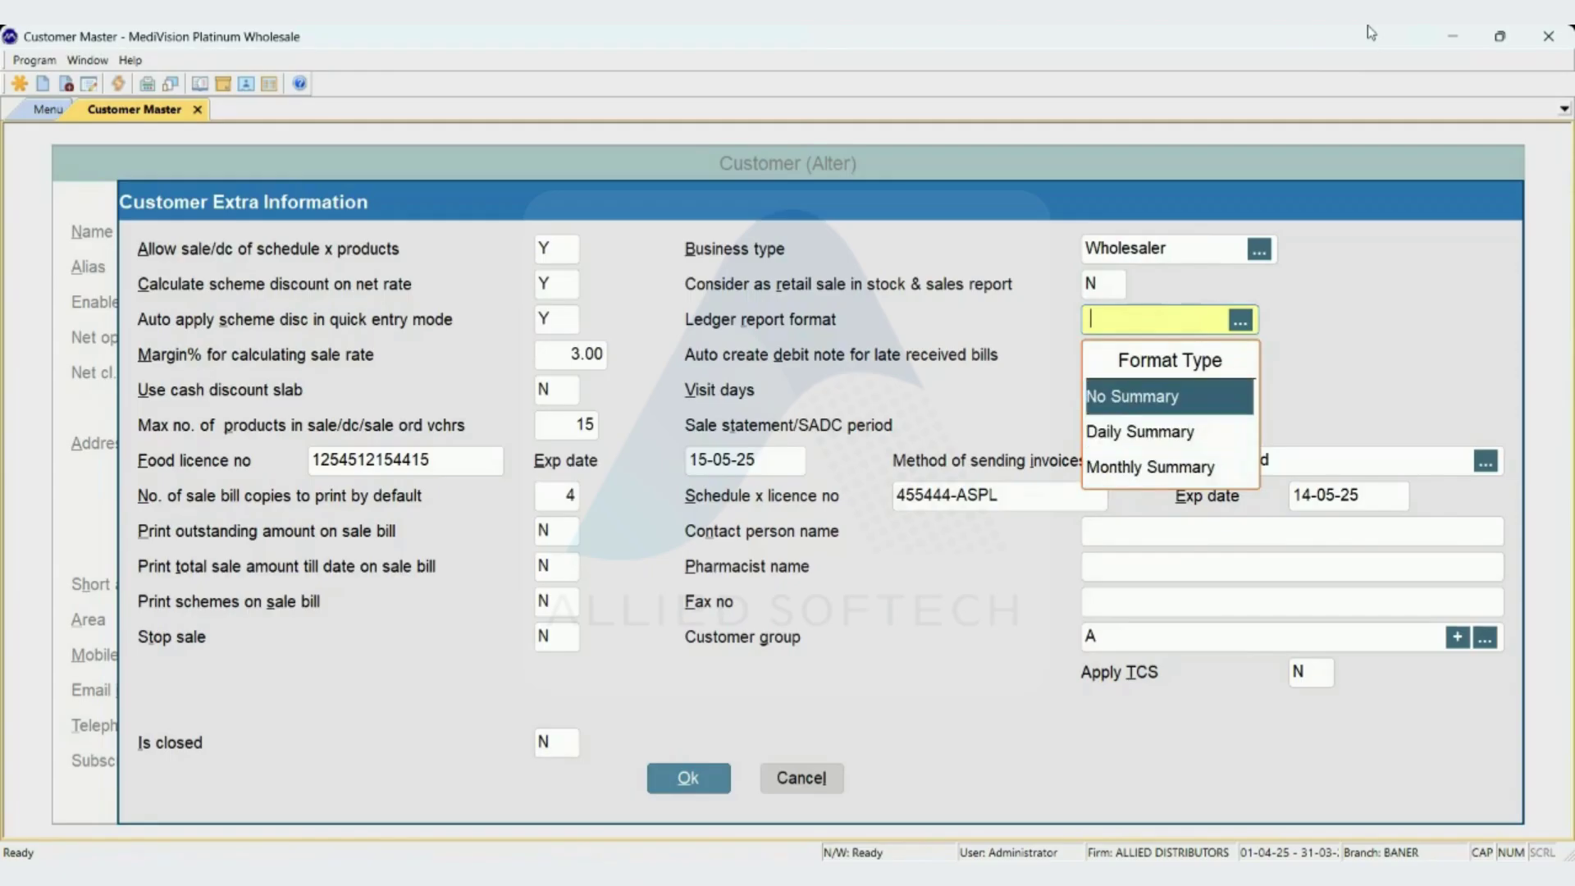
key(Return)
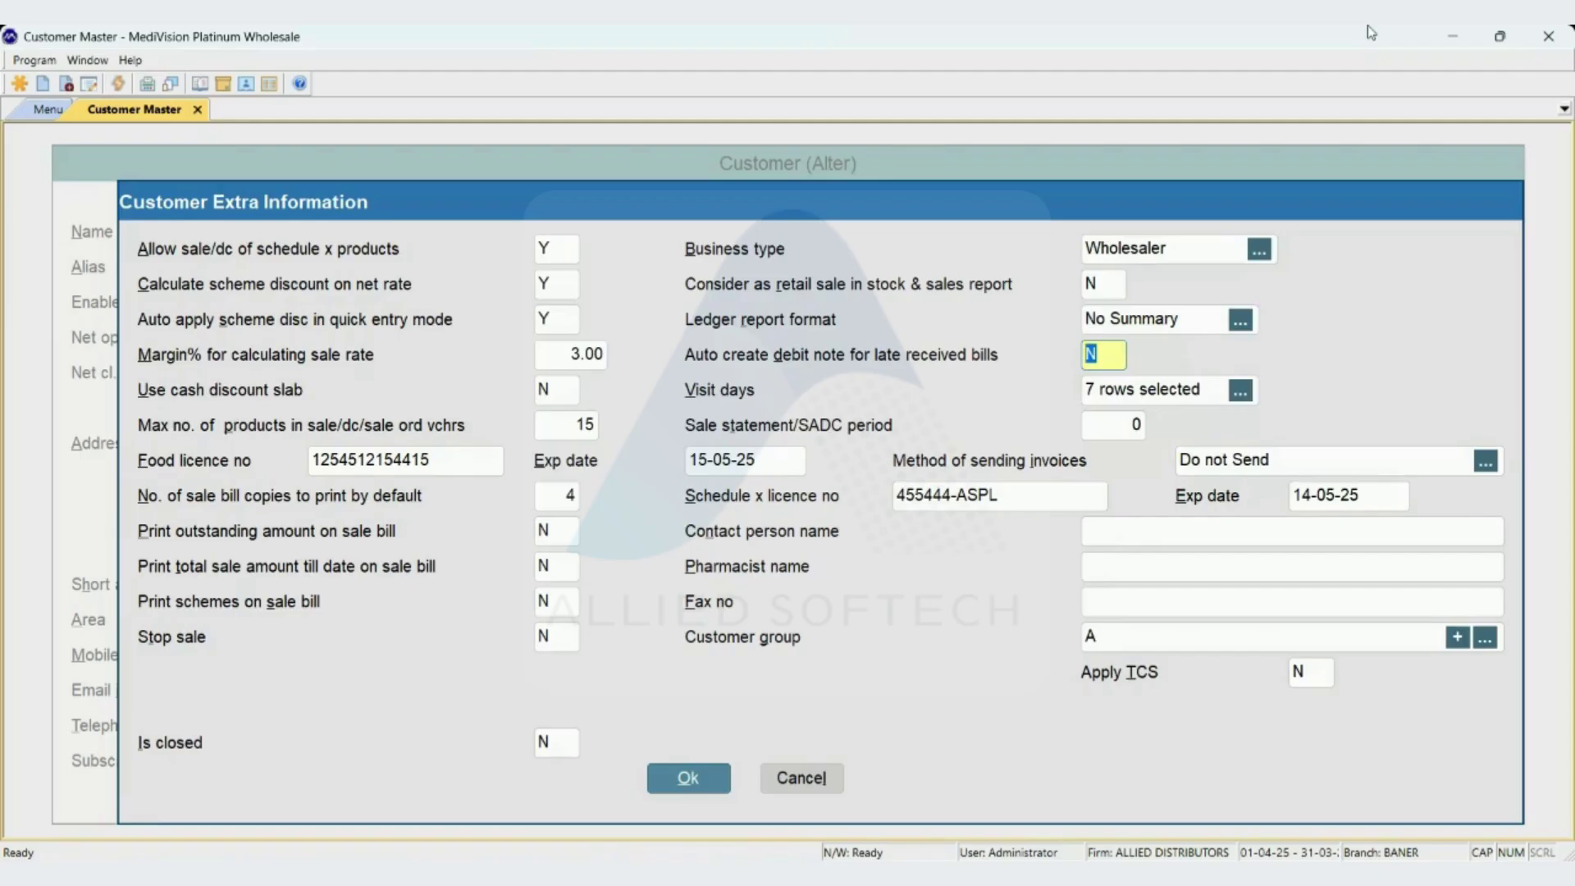
Try Auto create debit note for late received bills as Y, and leave the customer without saving.
text(Y)
key(Escape)
key(Escape)
key(Escape)
key(Escape)
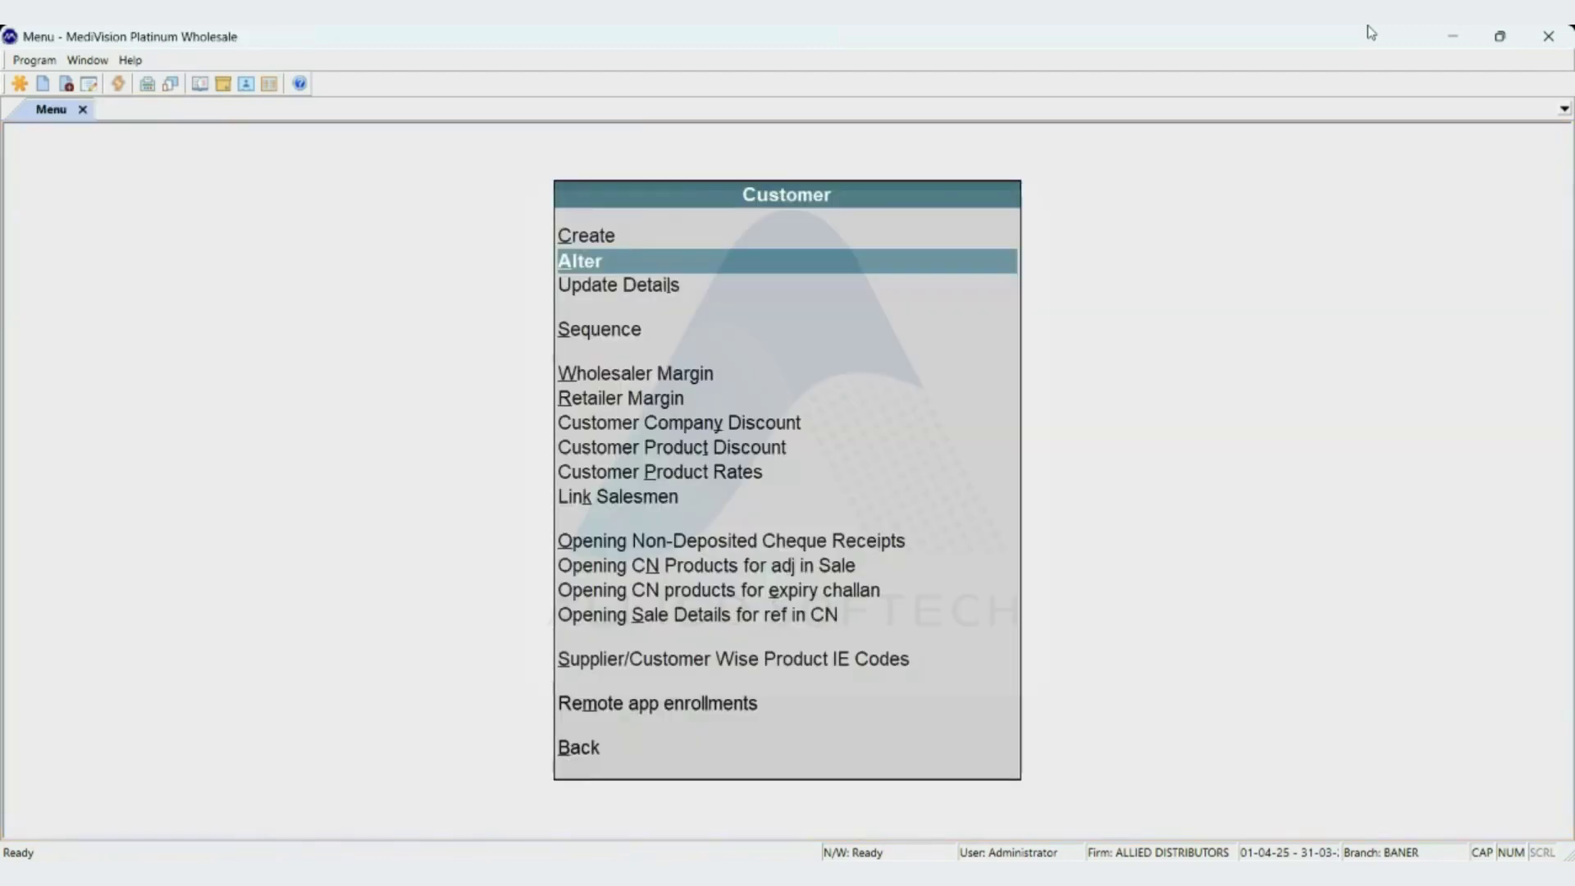
Return to the main menu and open the branch configuration options.
key(Escape)
key(Escape)
key(Up)
key(Up)
key(Up)
key(Up)
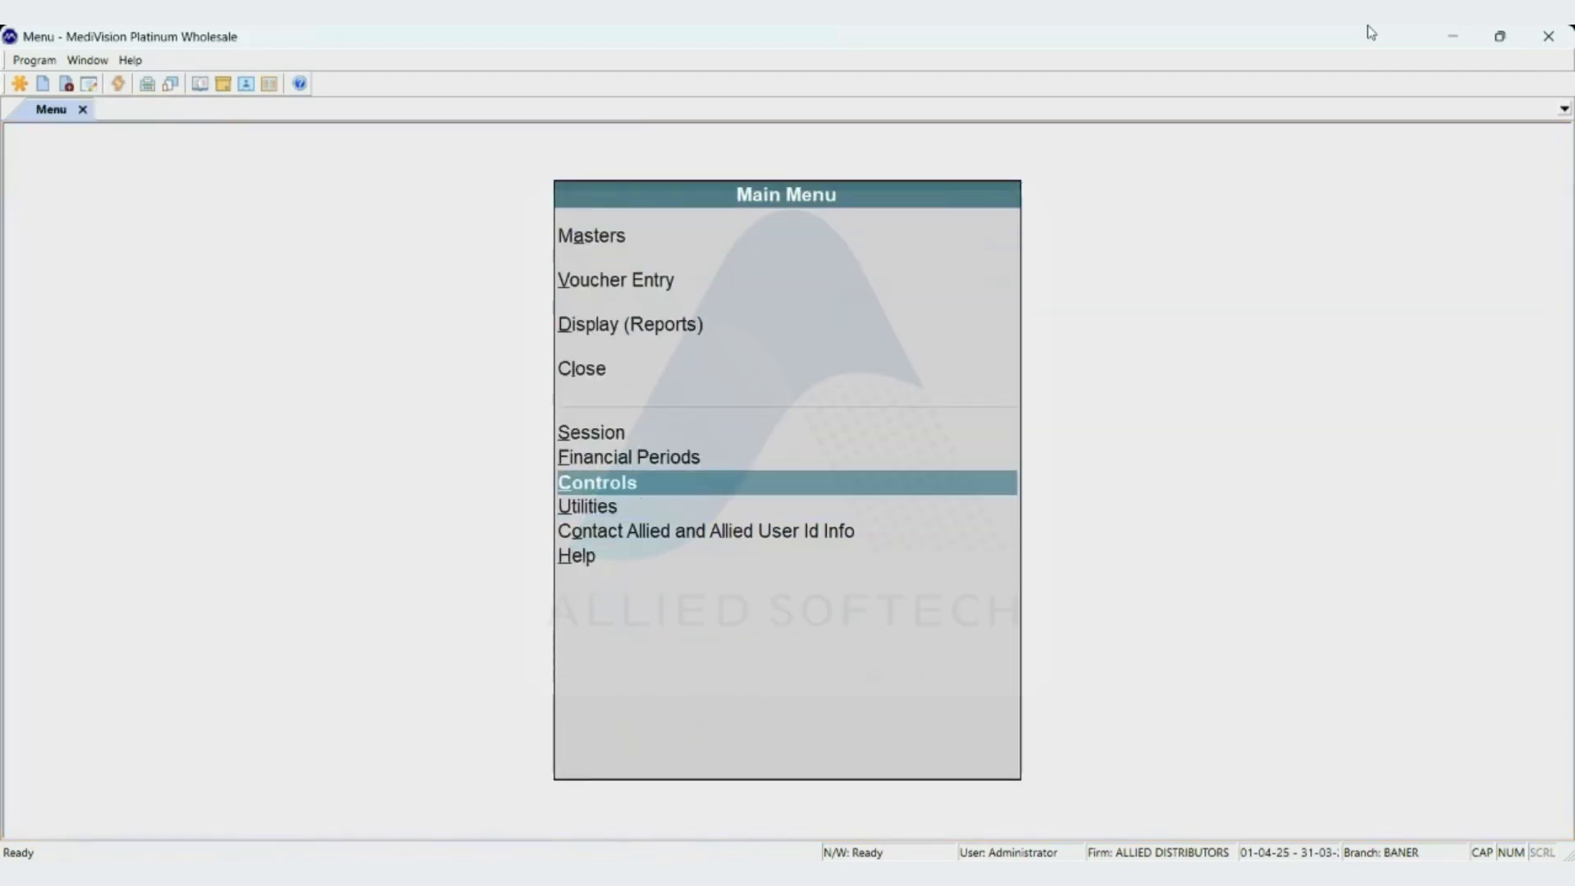
key(Return)
key(Down)
key(Down)
key(Down)
key(Down)
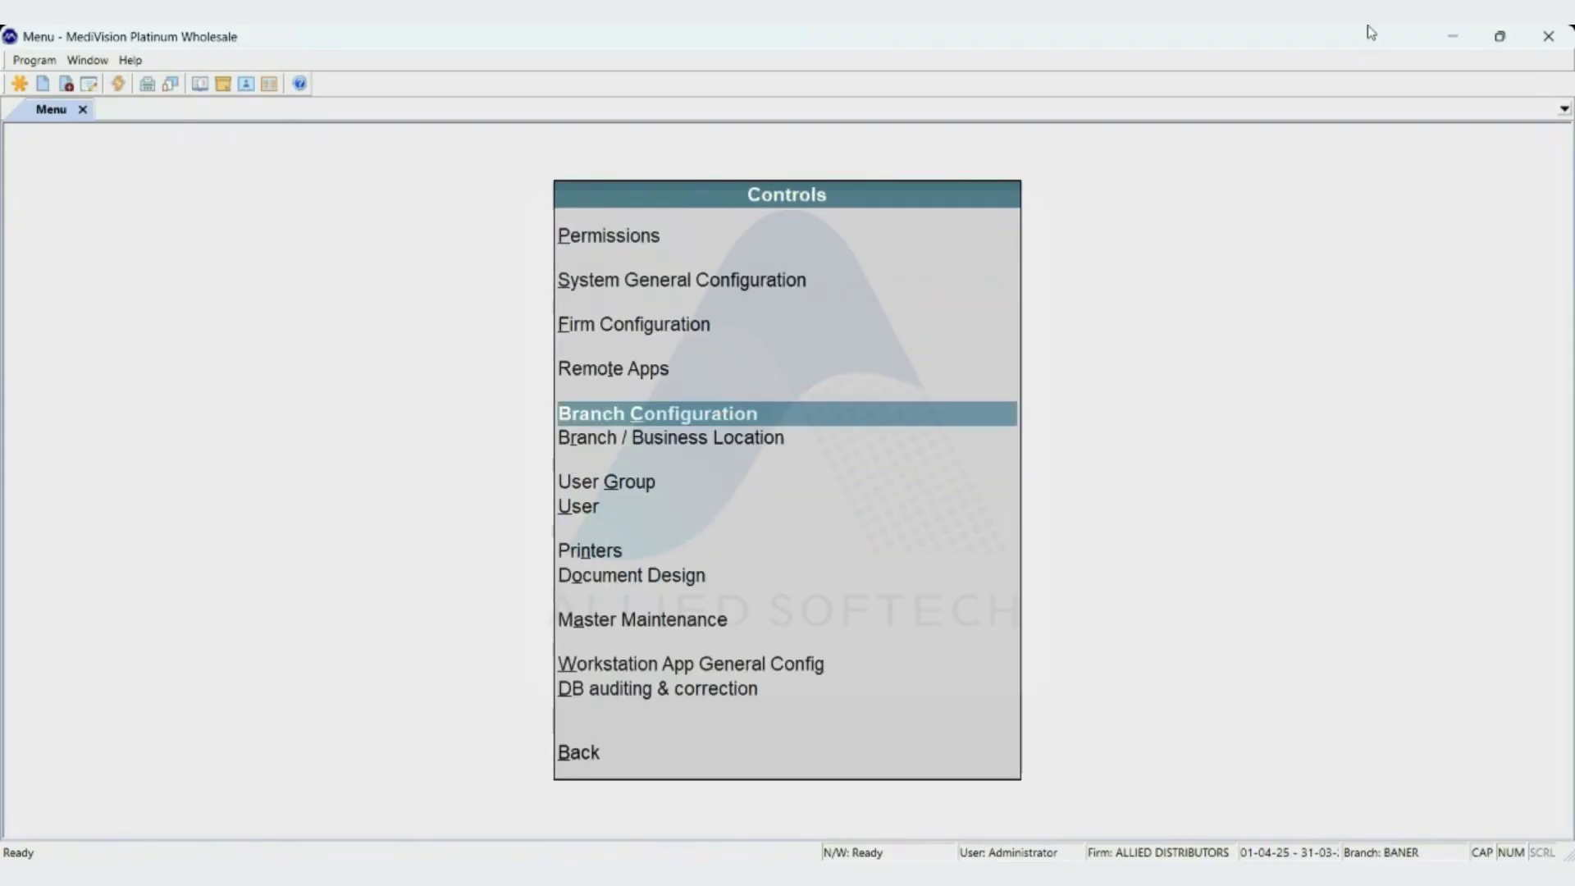
key(Return)
Open the branch's receipt entry configuration.
key(Down)
key(Down)
key(Down)
key(Down)
key(Down)
key(Down)
key(Down)
key(Down)
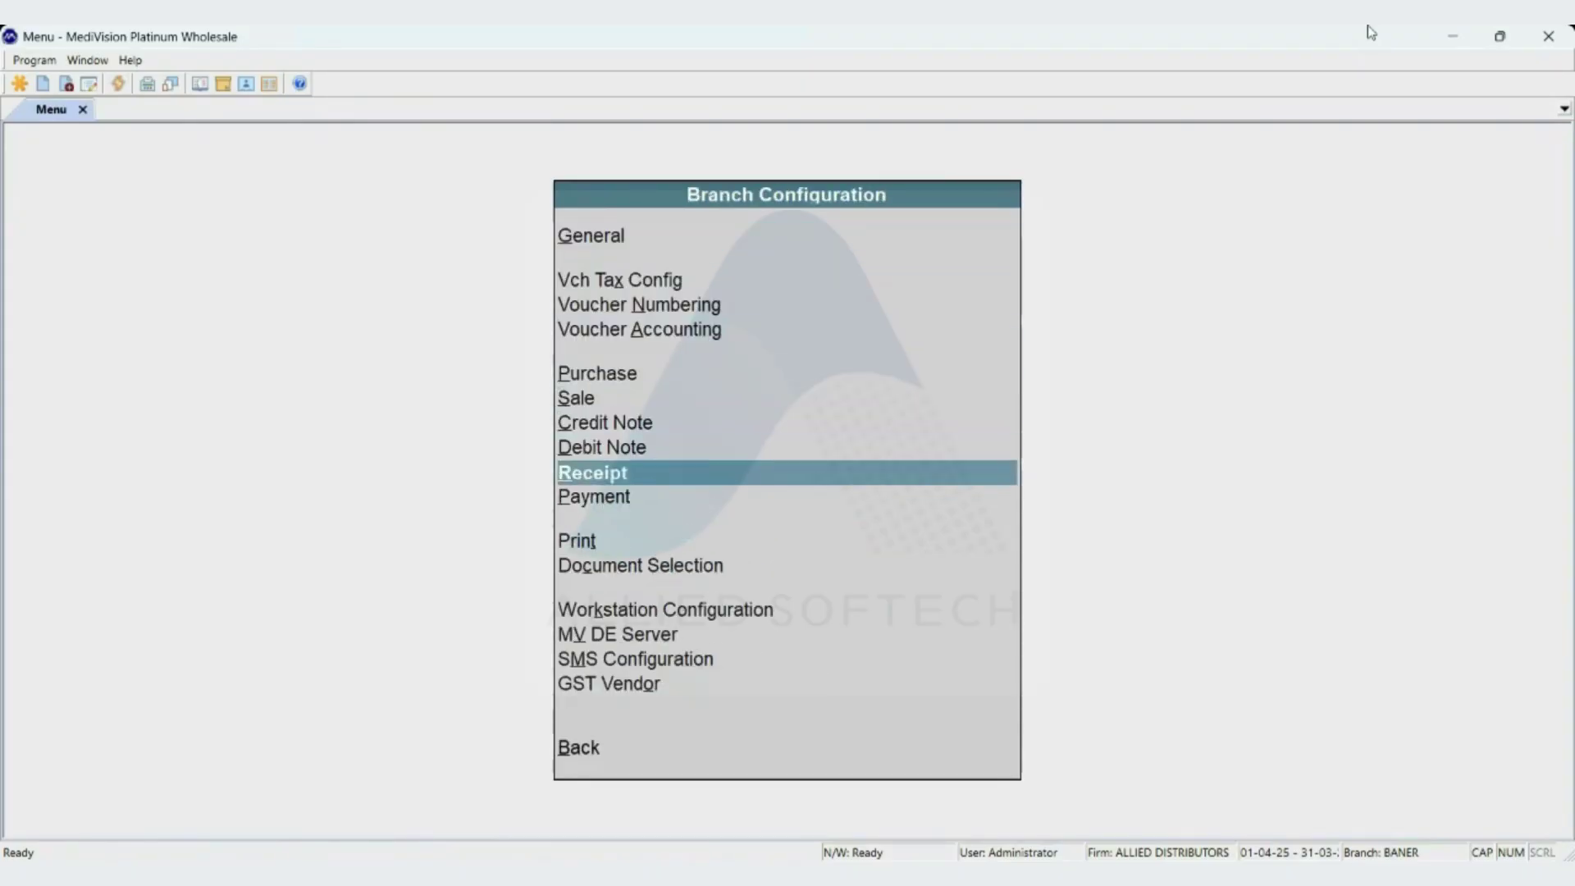
key(Return)
Try a 24% rate of interest for creating debit notes for late received bills, and quit without saving.
key(Return)
key(Return)
key(Return)
key(Return)
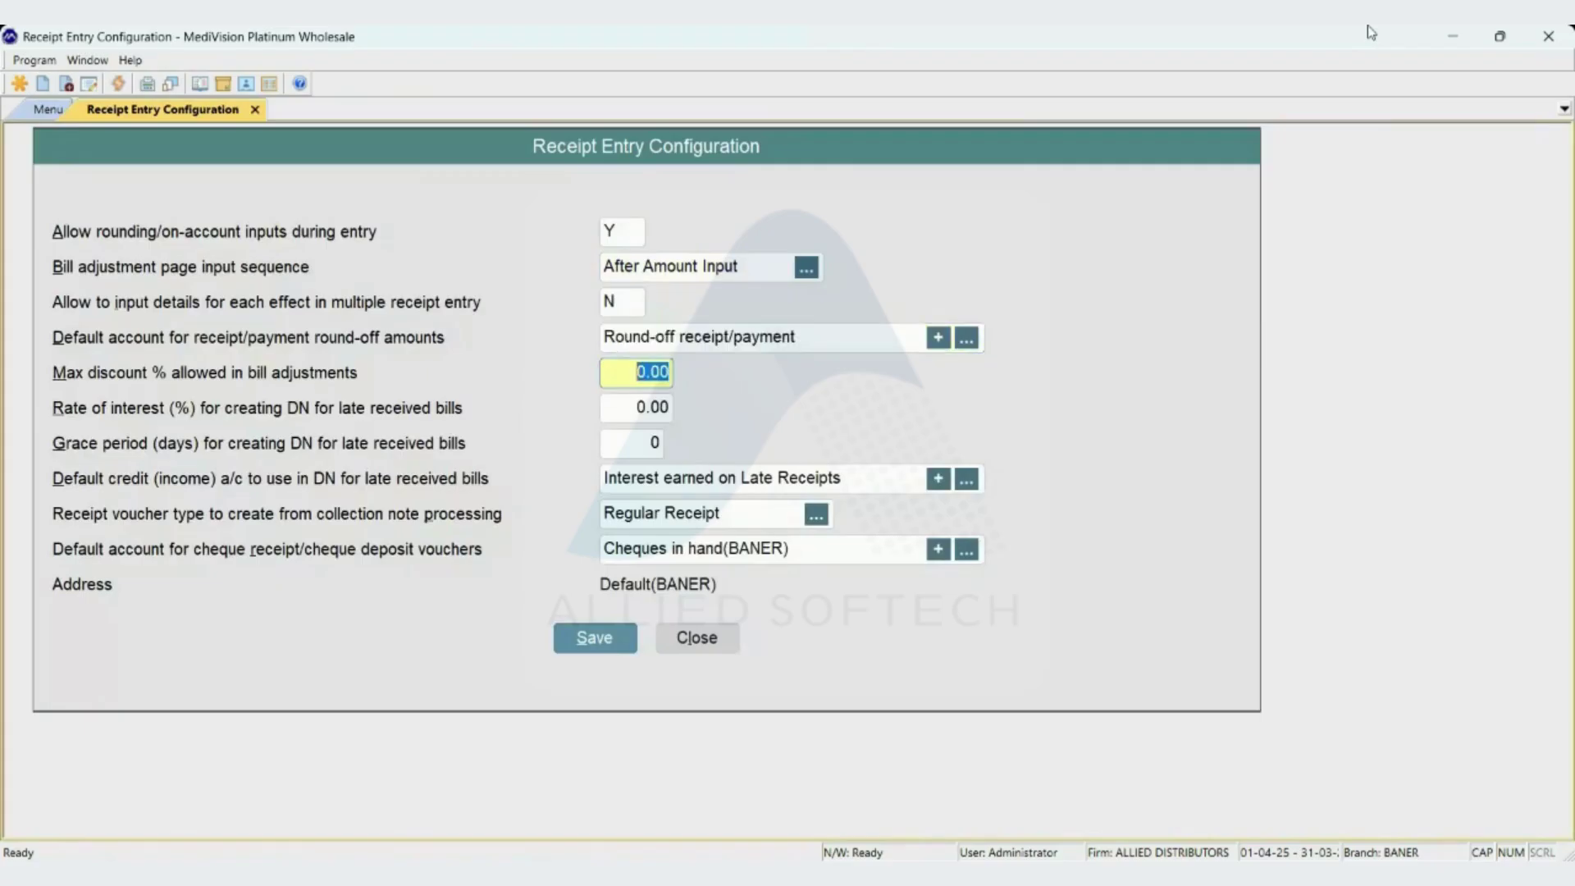
key(Return)
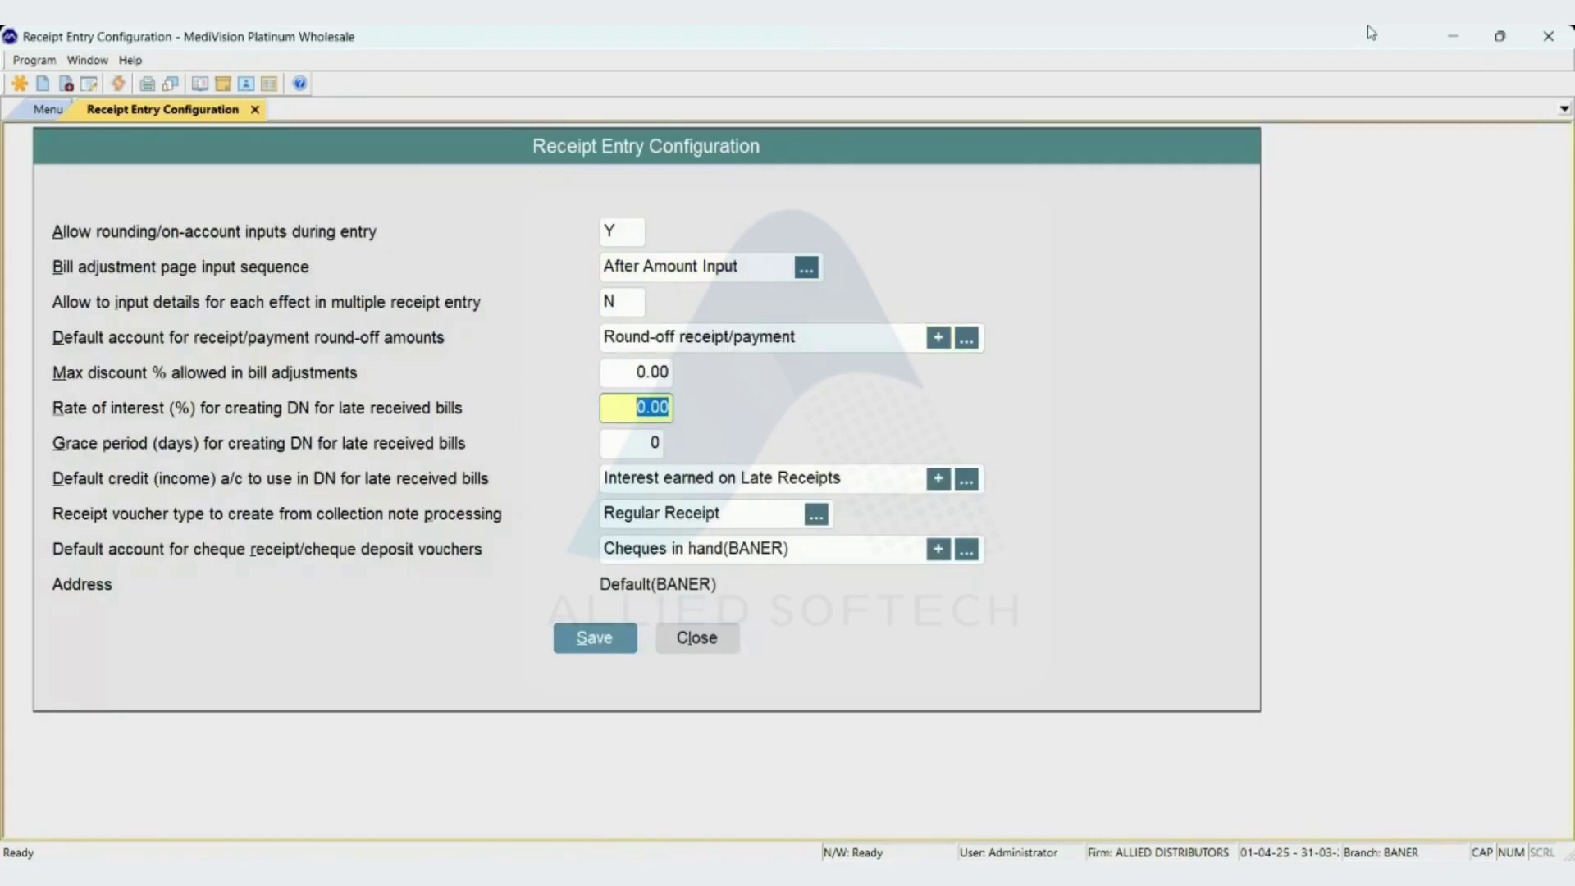
text(24)
key(Return)
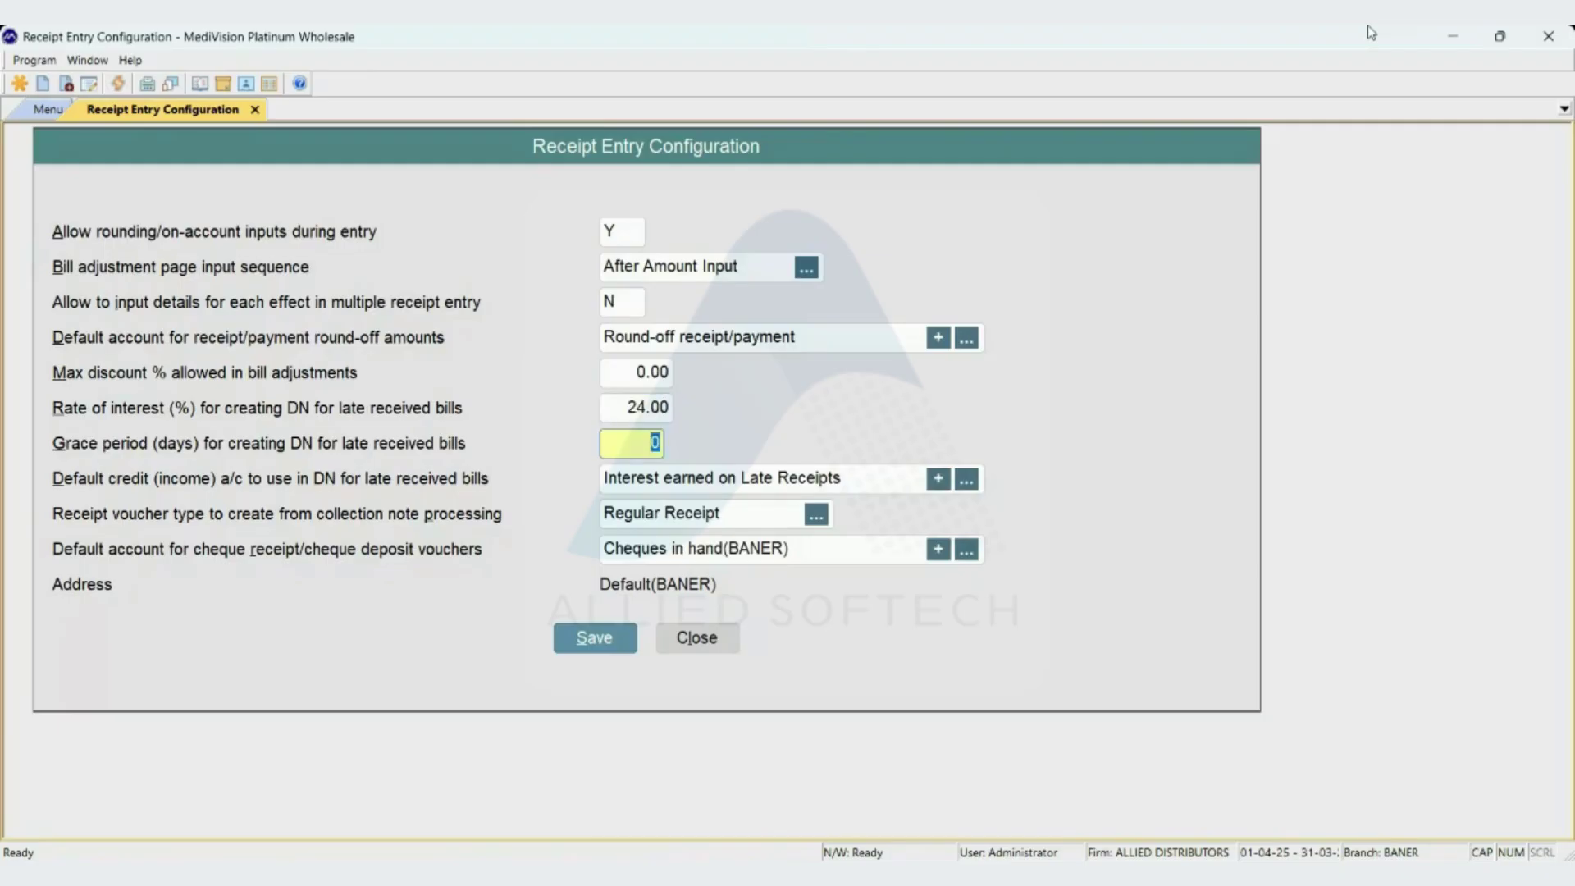
key(Escape)
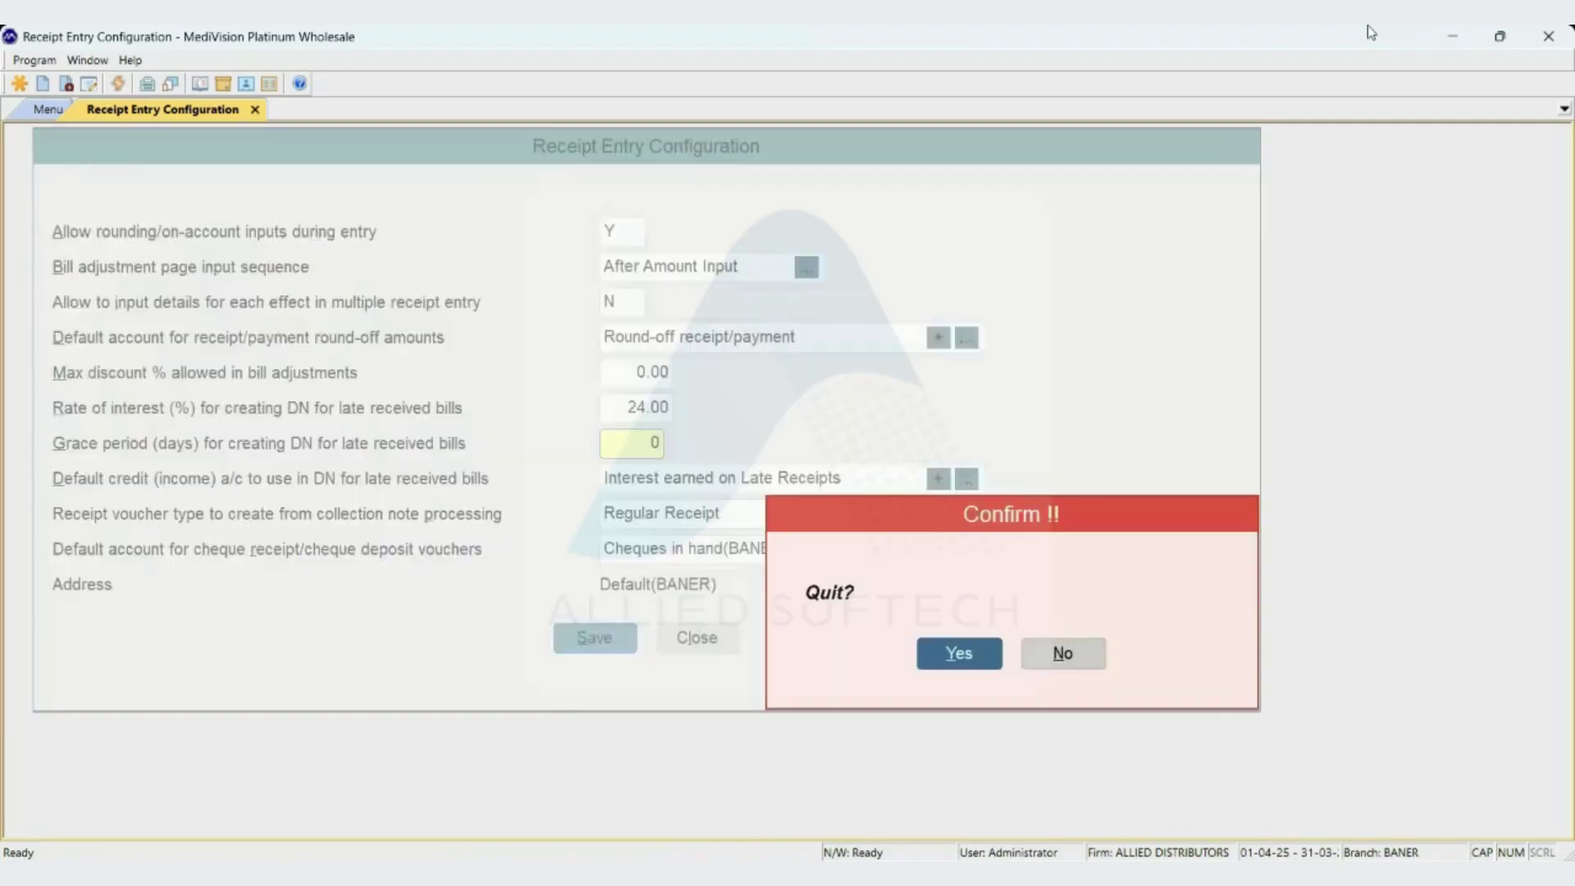
key(Return)
key(Escape)
key(Escape)
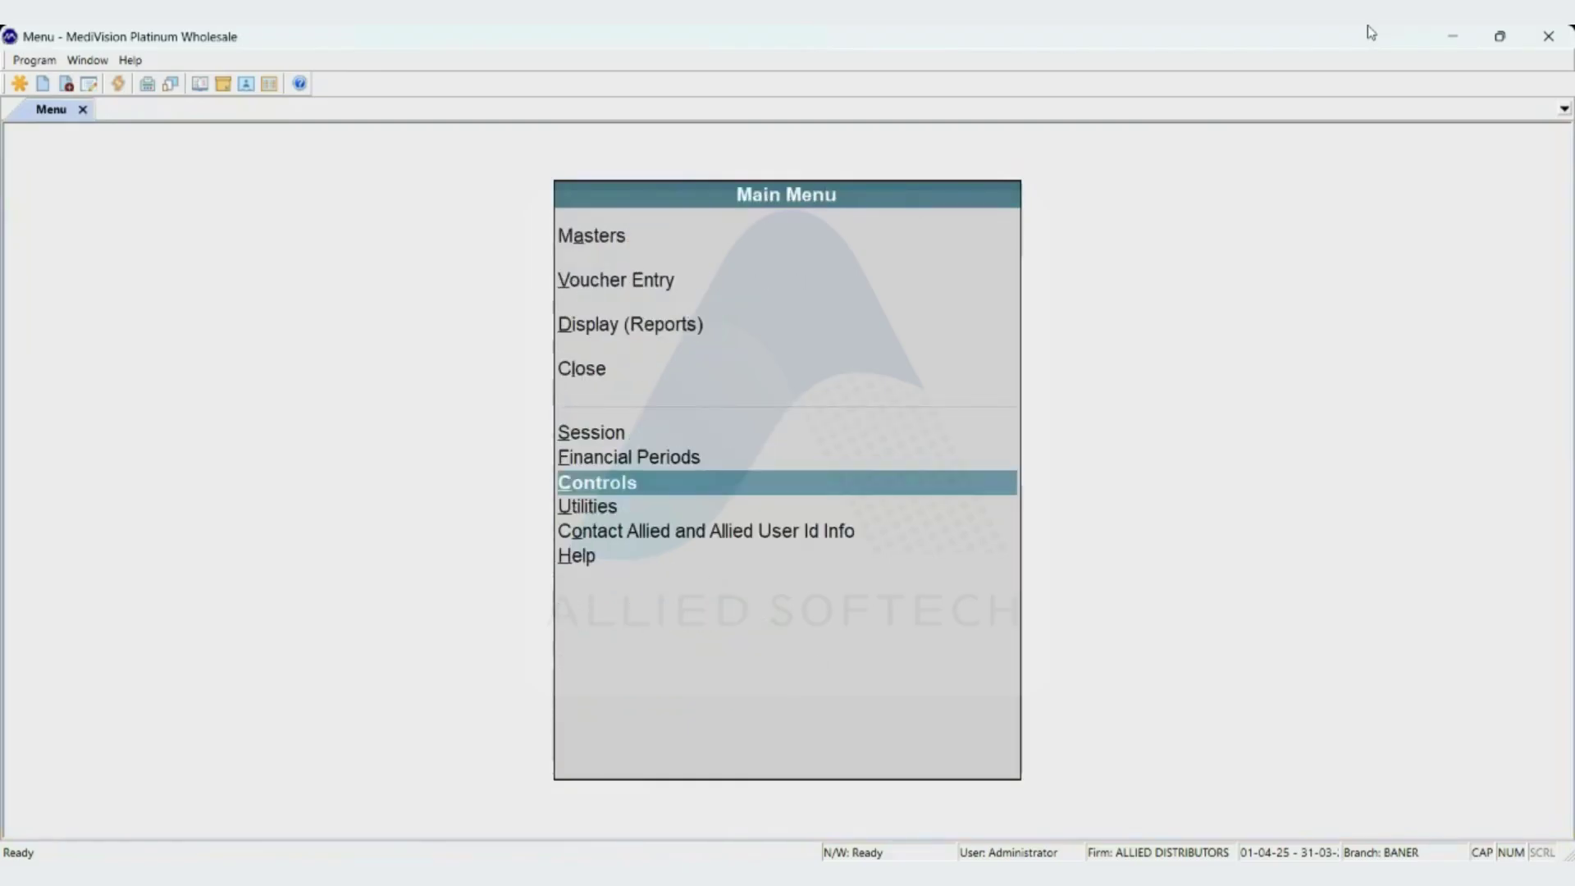
Open the customer SWAMI MEDICALS for alteration.
key(a)
key(c)
key(a)
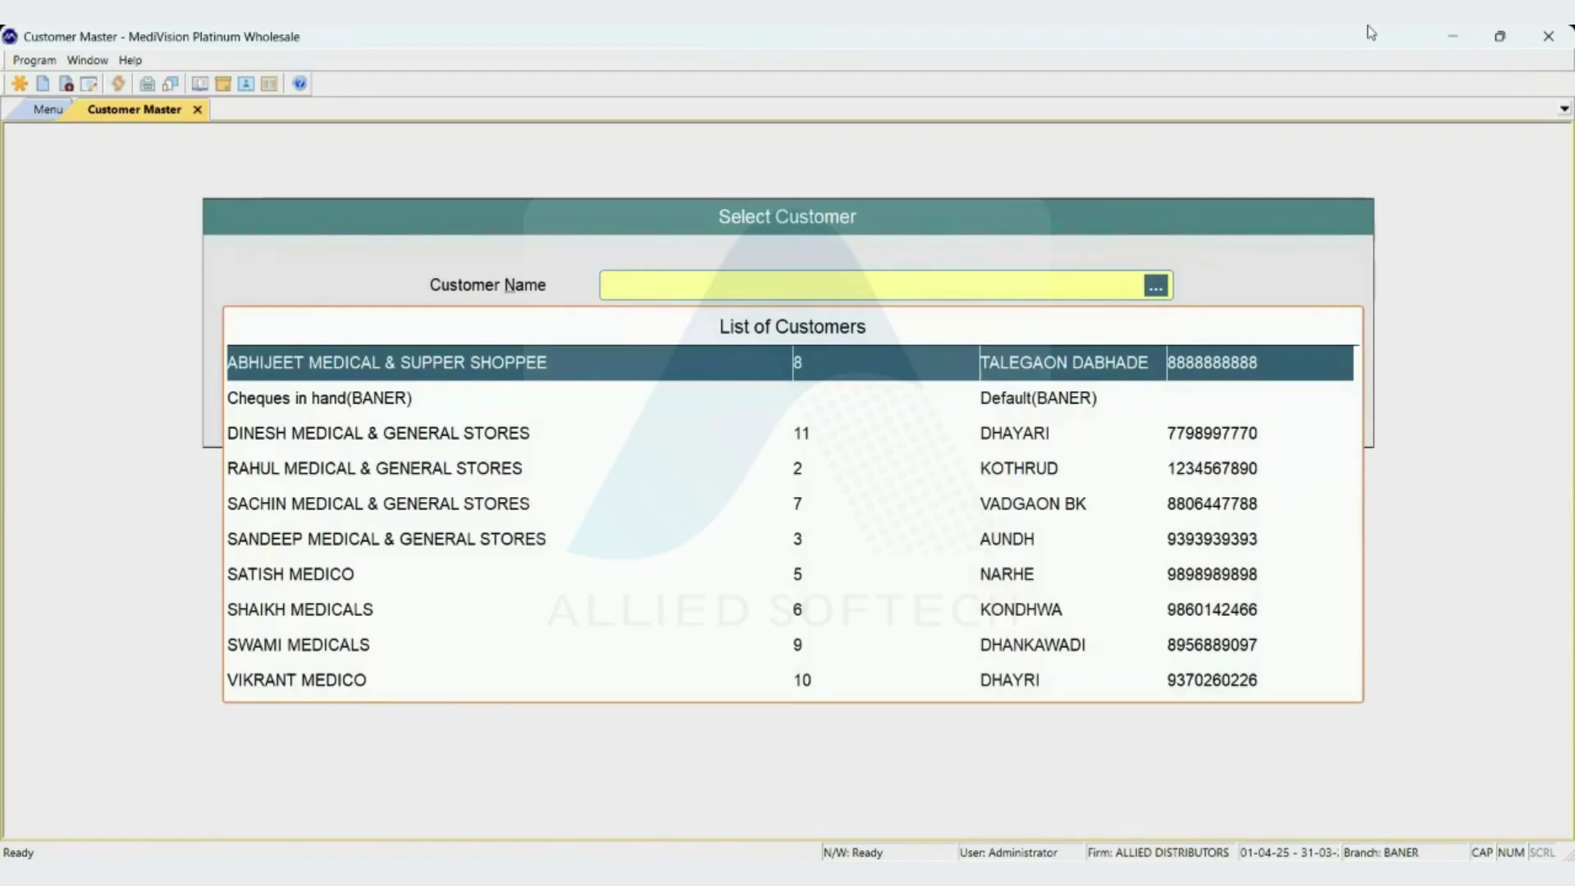
text(SAR)
key(BackSpace)
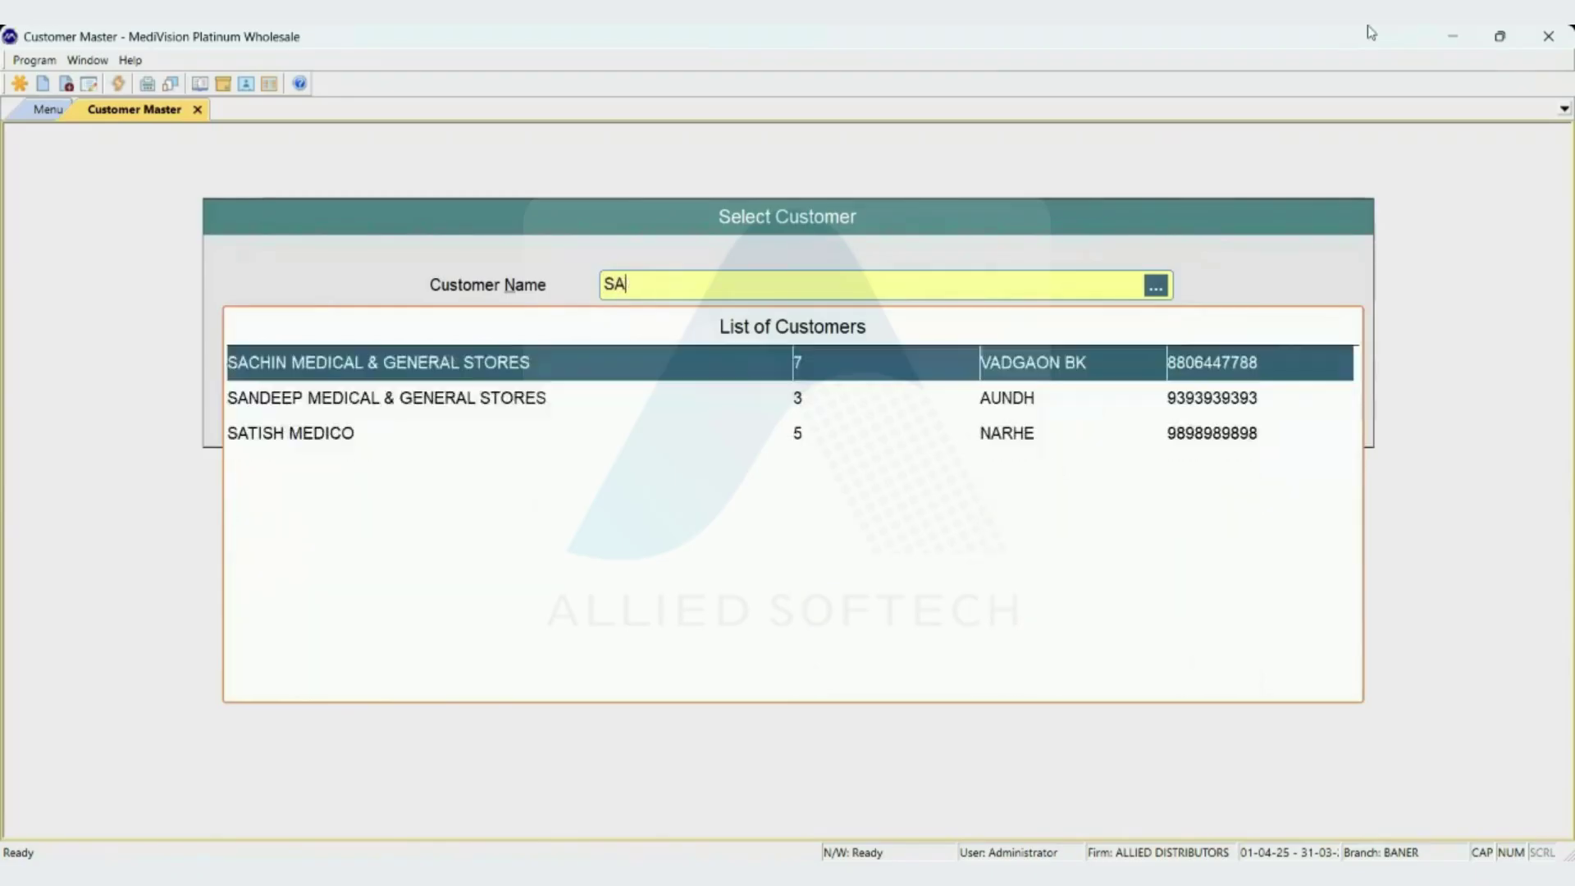
key(BackSpace)
text(WA)
key(Return)
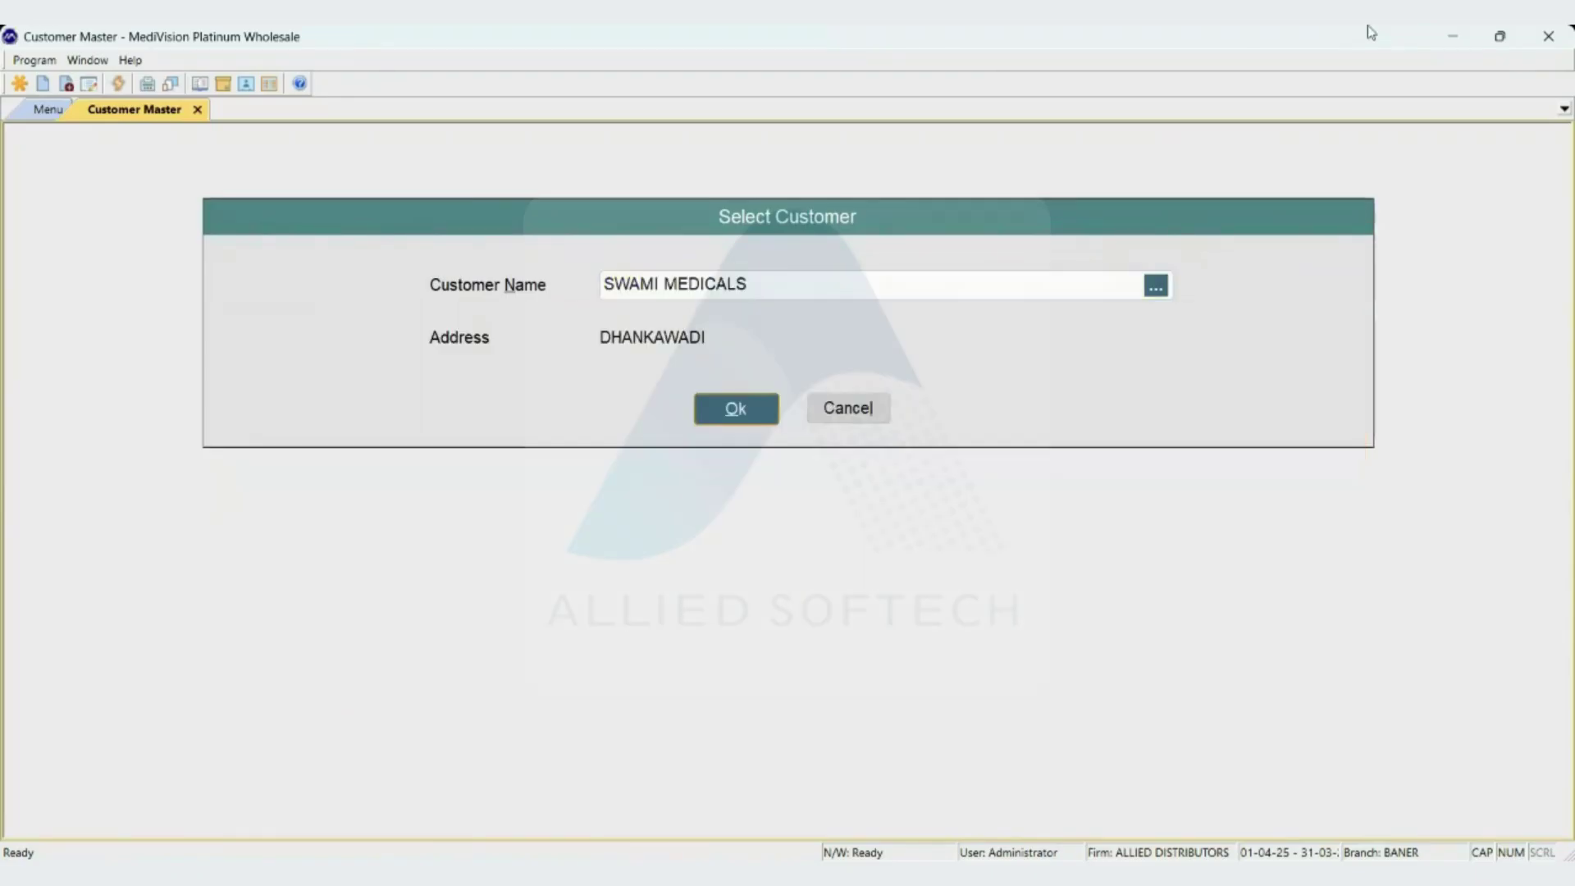
key(Return)
Open the customer's extra information and bring up the days of the week for Visit days.
key(alt+e)
key(Return)
key(Return)
key(Return)
key(Return)
key(Return)
key(Return)
key(Return)
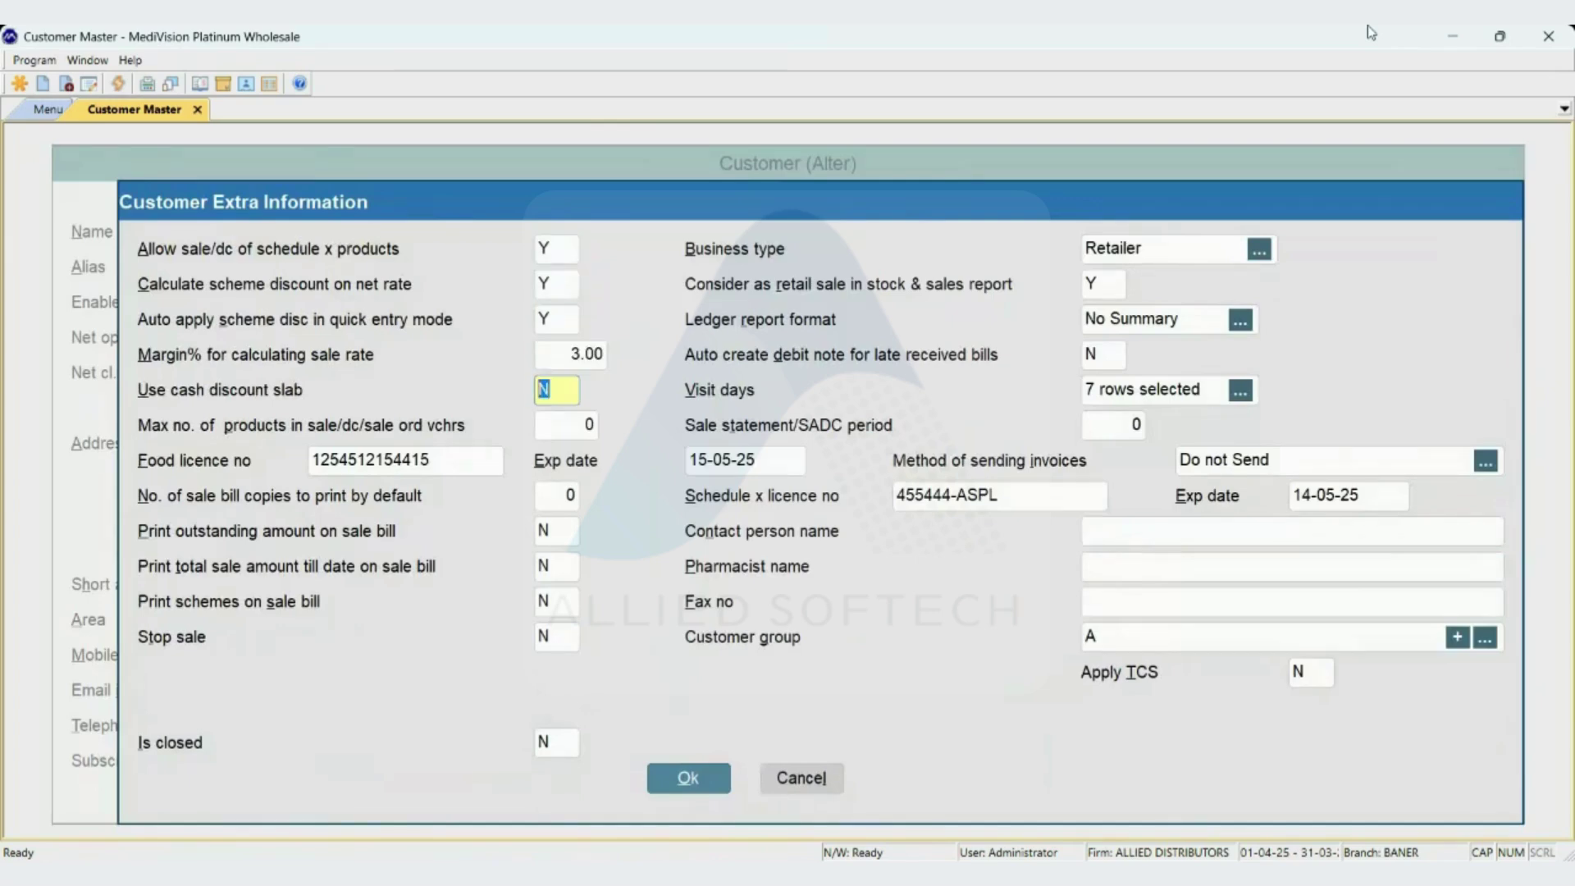
key(Return)
key(Return)
key(Return)
key(Return)
key(Return)
key(Return)
key(Return)
key(Return)
key(Return)
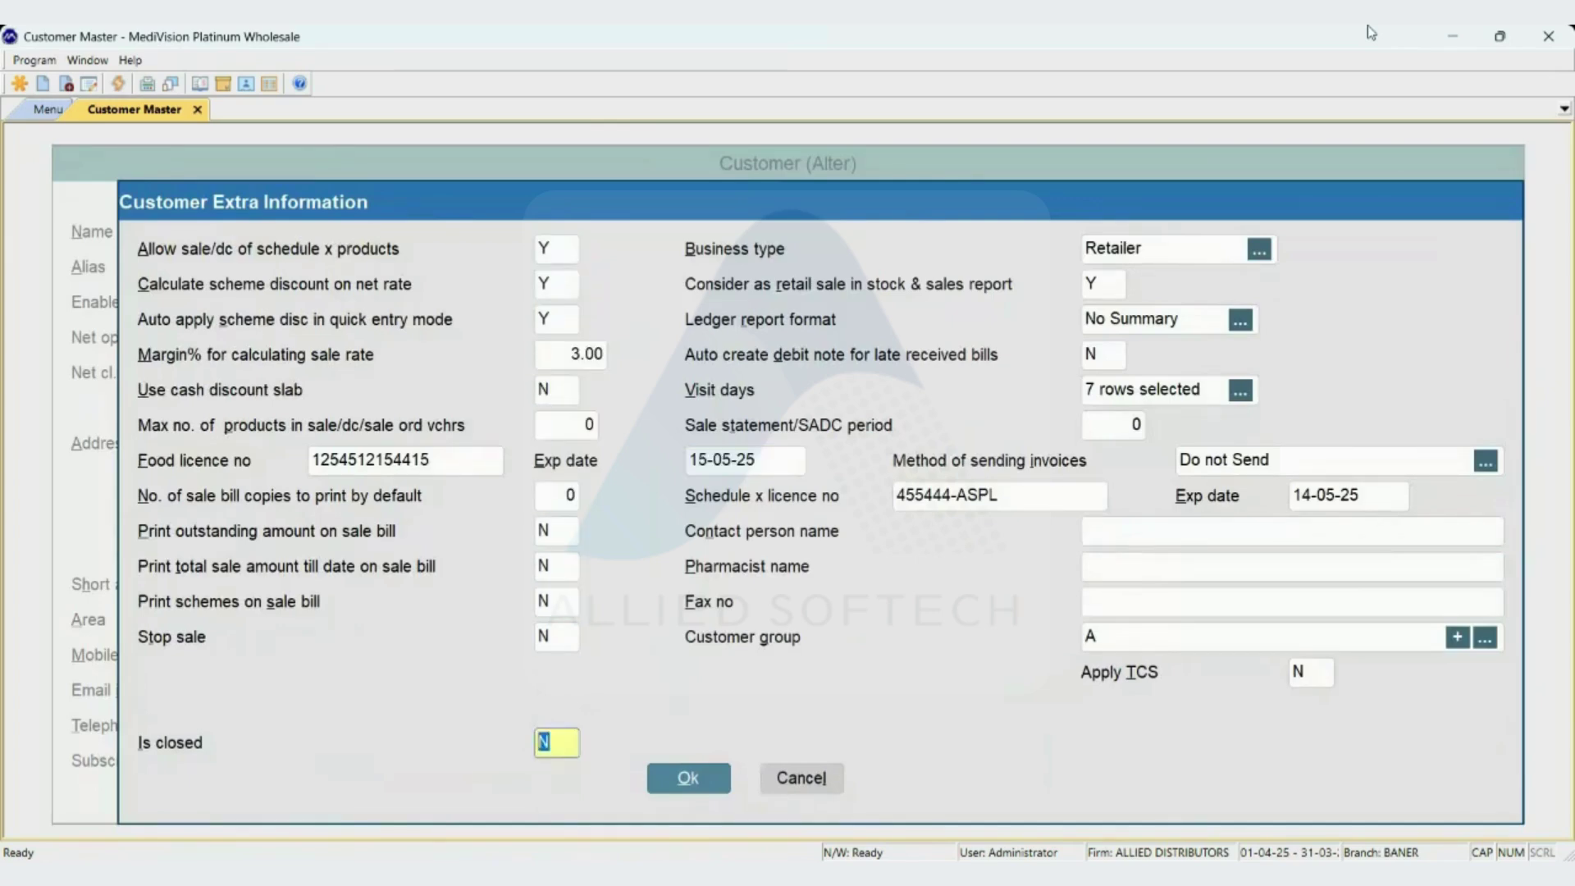
key(Return)
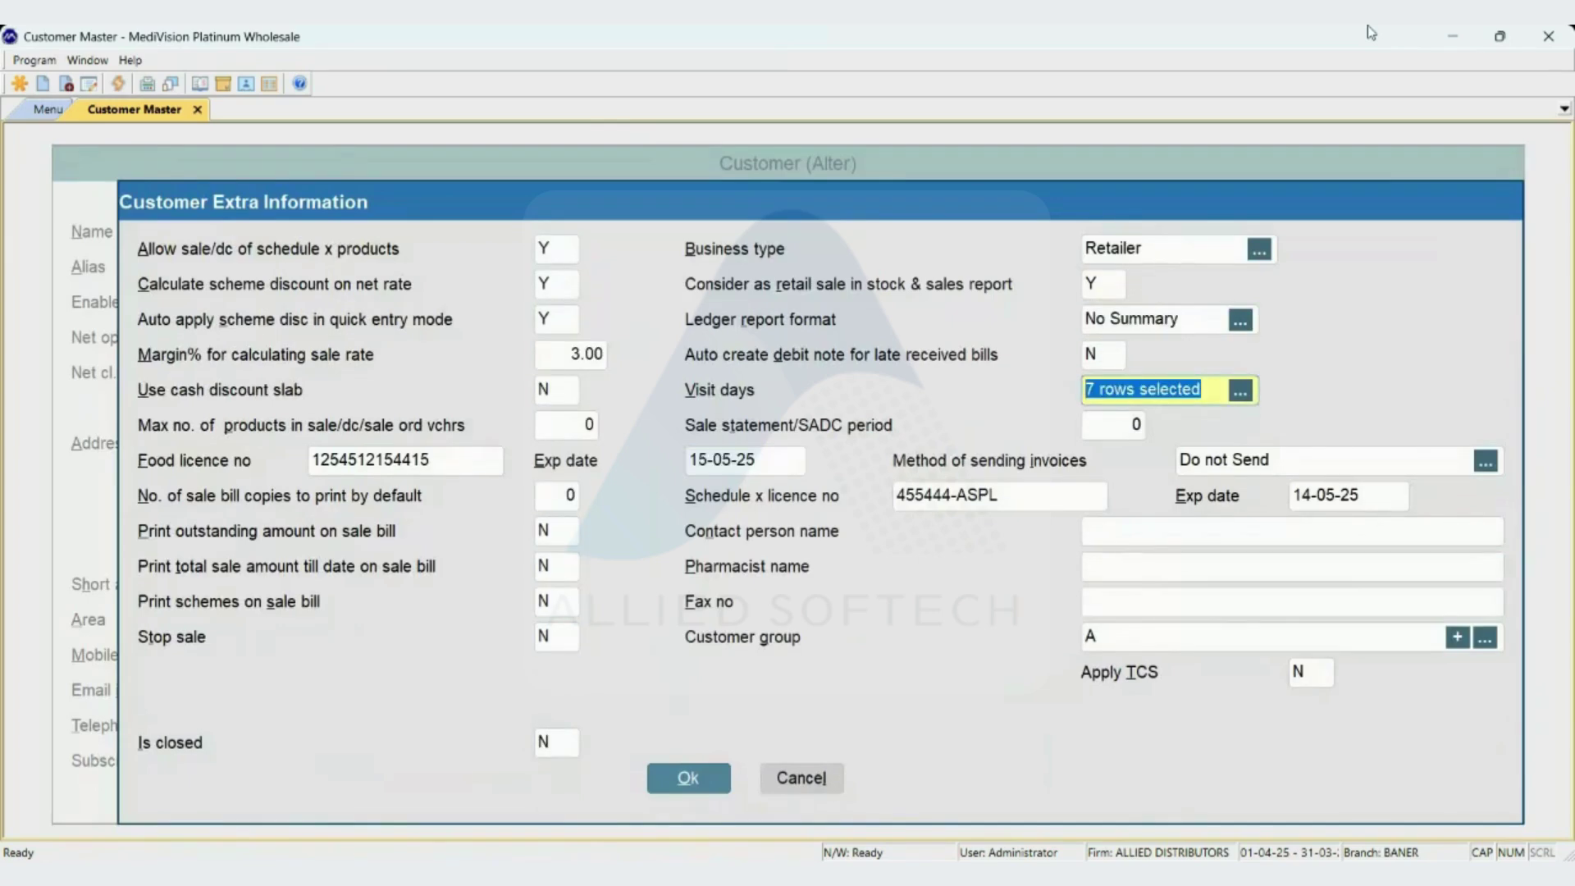
key(Return)
key(Down)
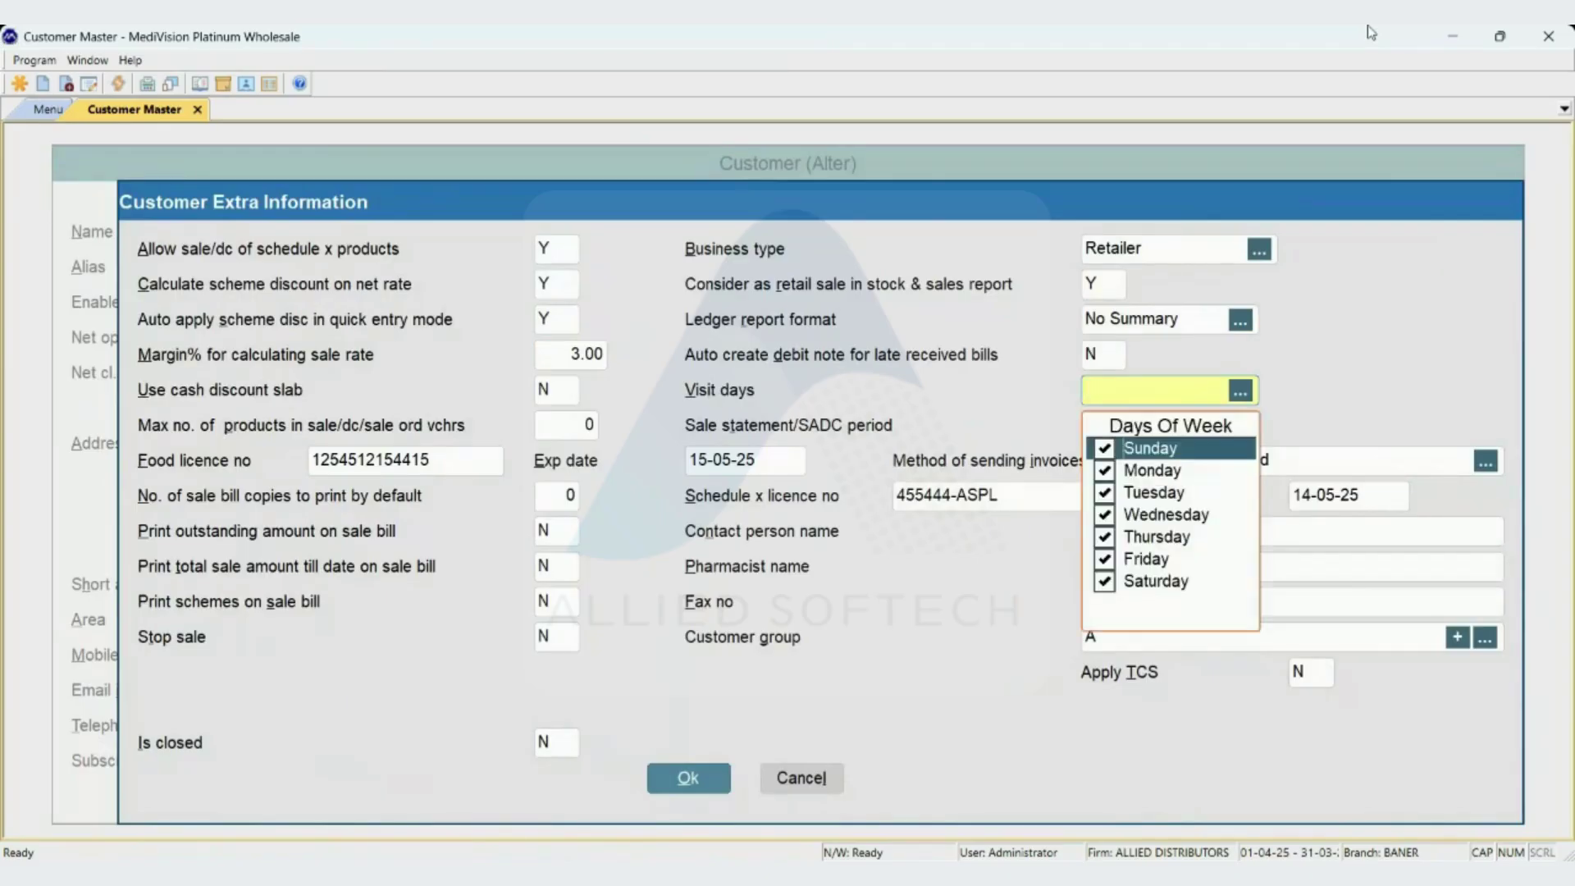
Deselect all visit days from Sunday to Saturday.
key(space)
key(Down)
key(space)
key(Down)
key(space)
key(Down)
key(space)
key(Down)
key(space)
key(Down)
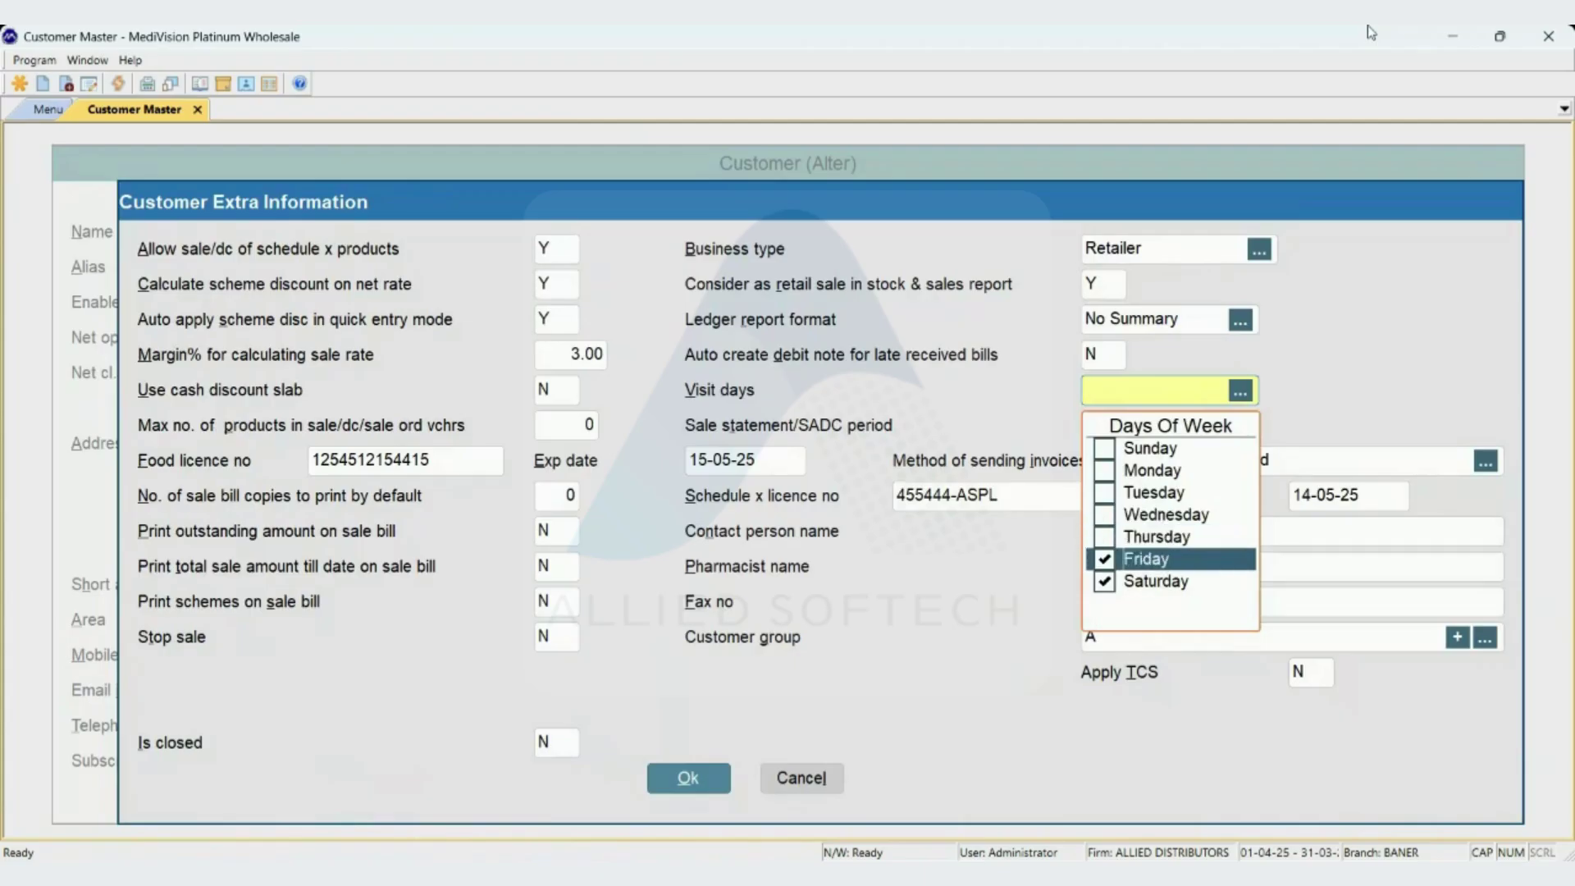
key(space)
key(Down)
key(space)
Choose Wednesday and Sunday as the visit days, and leave the customer without saving.
key(Up)
key(Up)
key(Up)
key(space)
key(Down)
key(Down)
key(Up)
key(Up)
key(Up)
key(Up)
key(Up)
key(space)
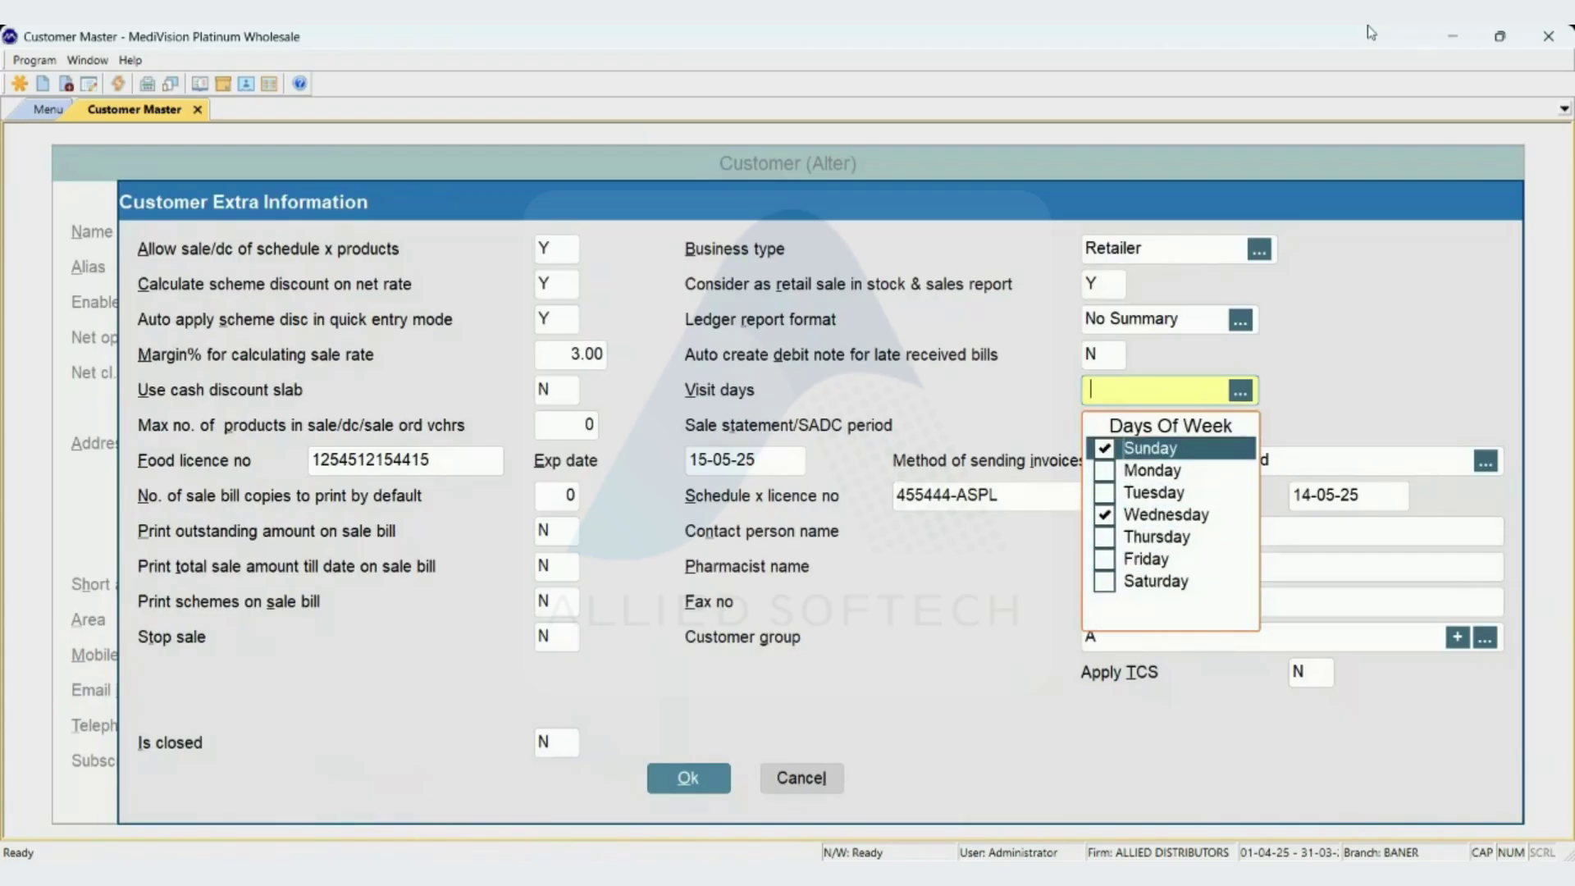
key(Return)
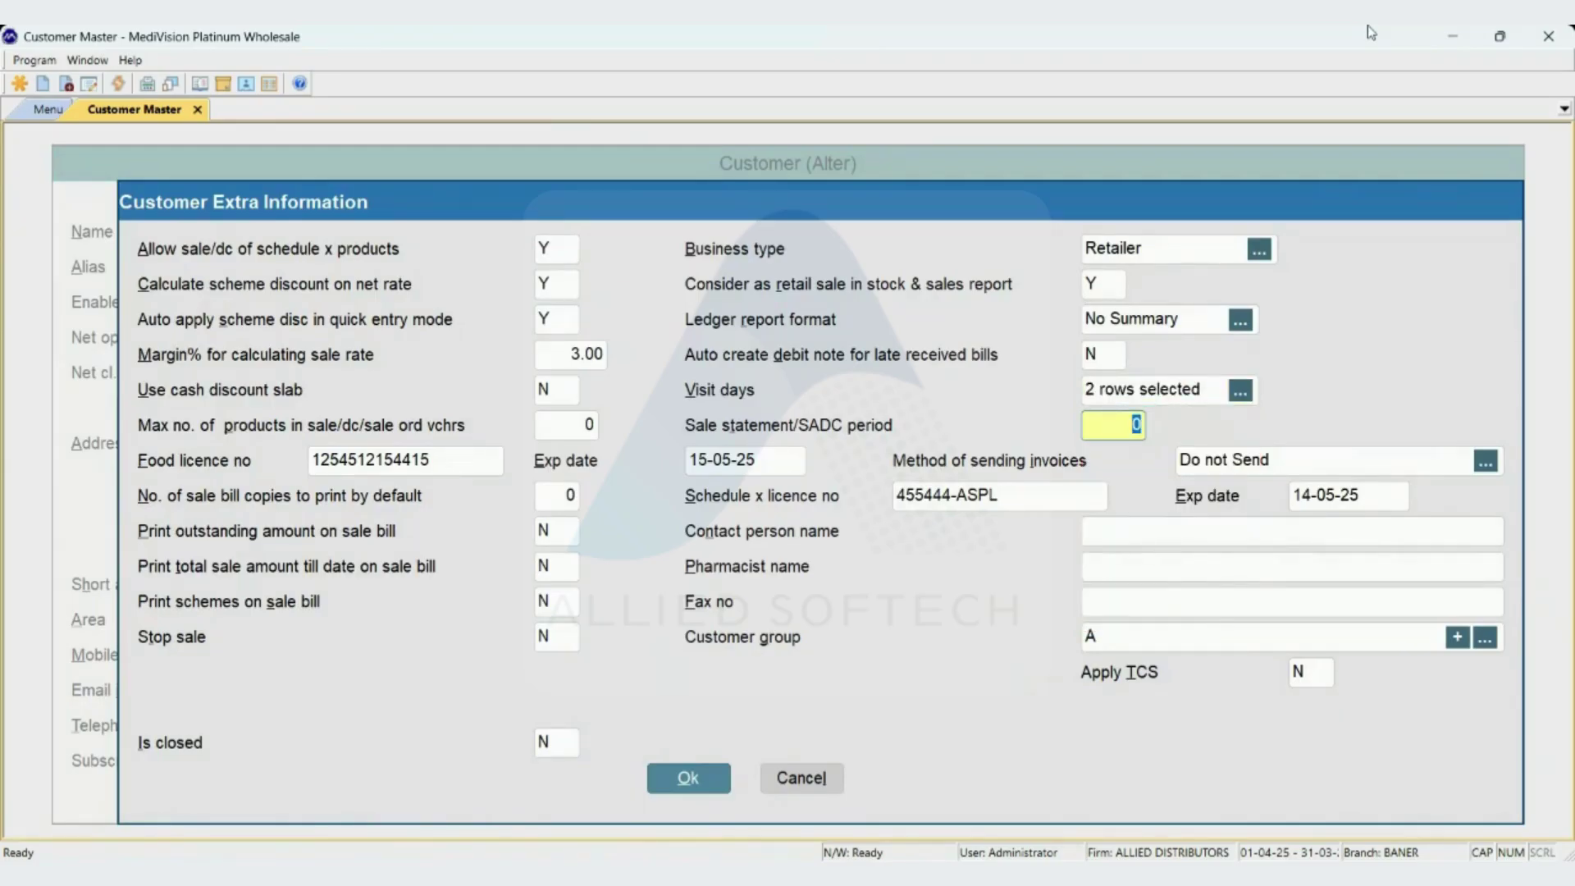
key(Escape)
key(Escape)
key(Escape)
key(Escape)
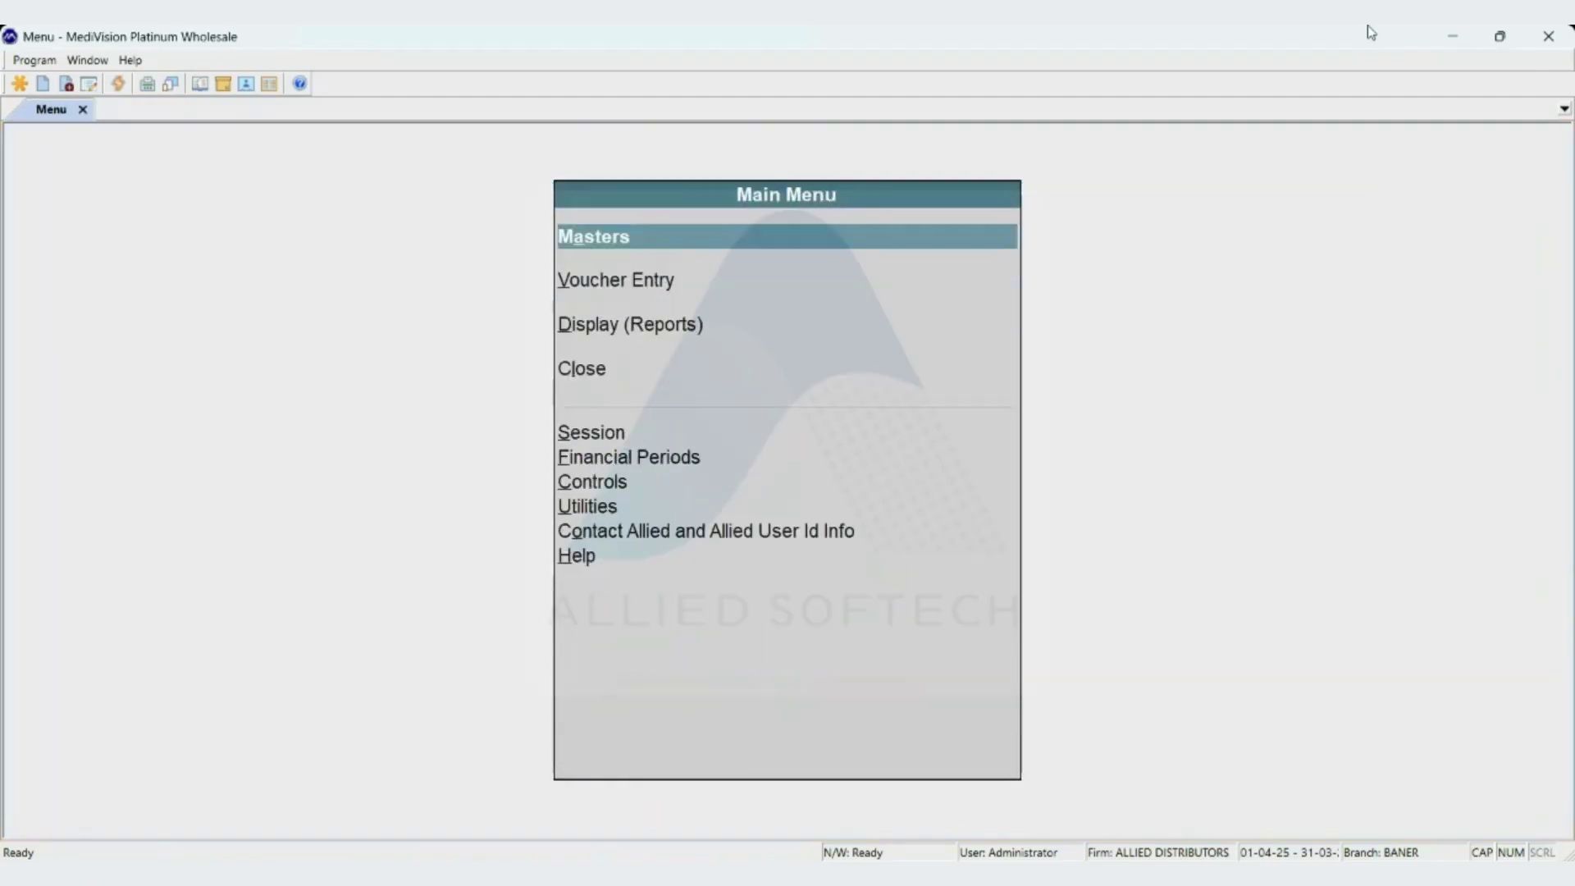
Open the criteria of the statement-wise outstanding receivables report and go to its Visit days filter.
key(d)
key(a)
key(o)
key(r)
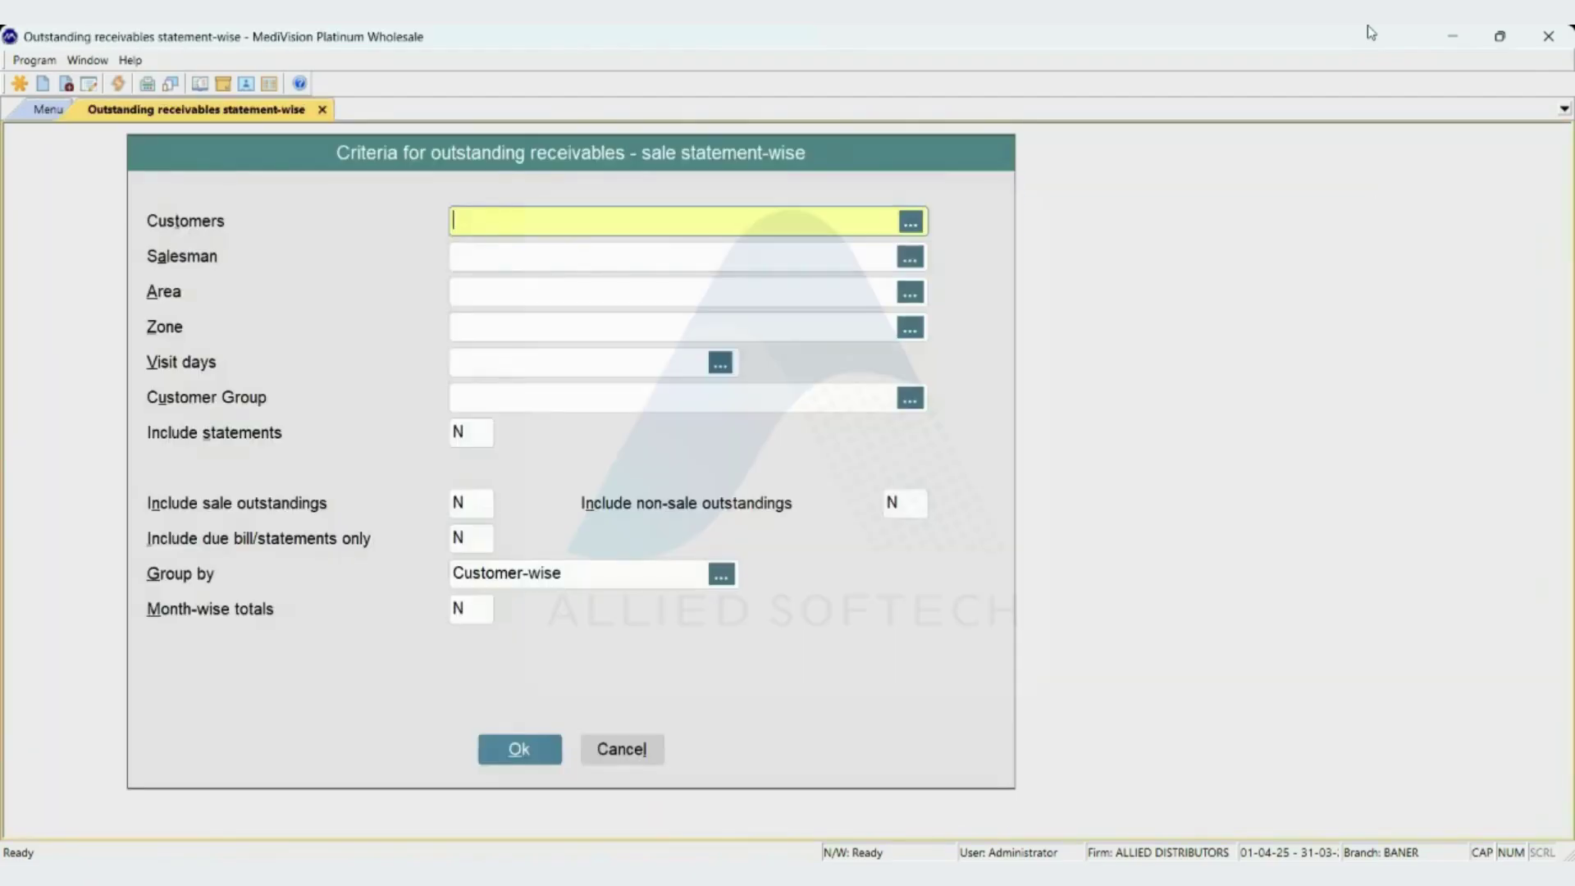
key(Return)
key(Return)
key(Return)
key(Return)
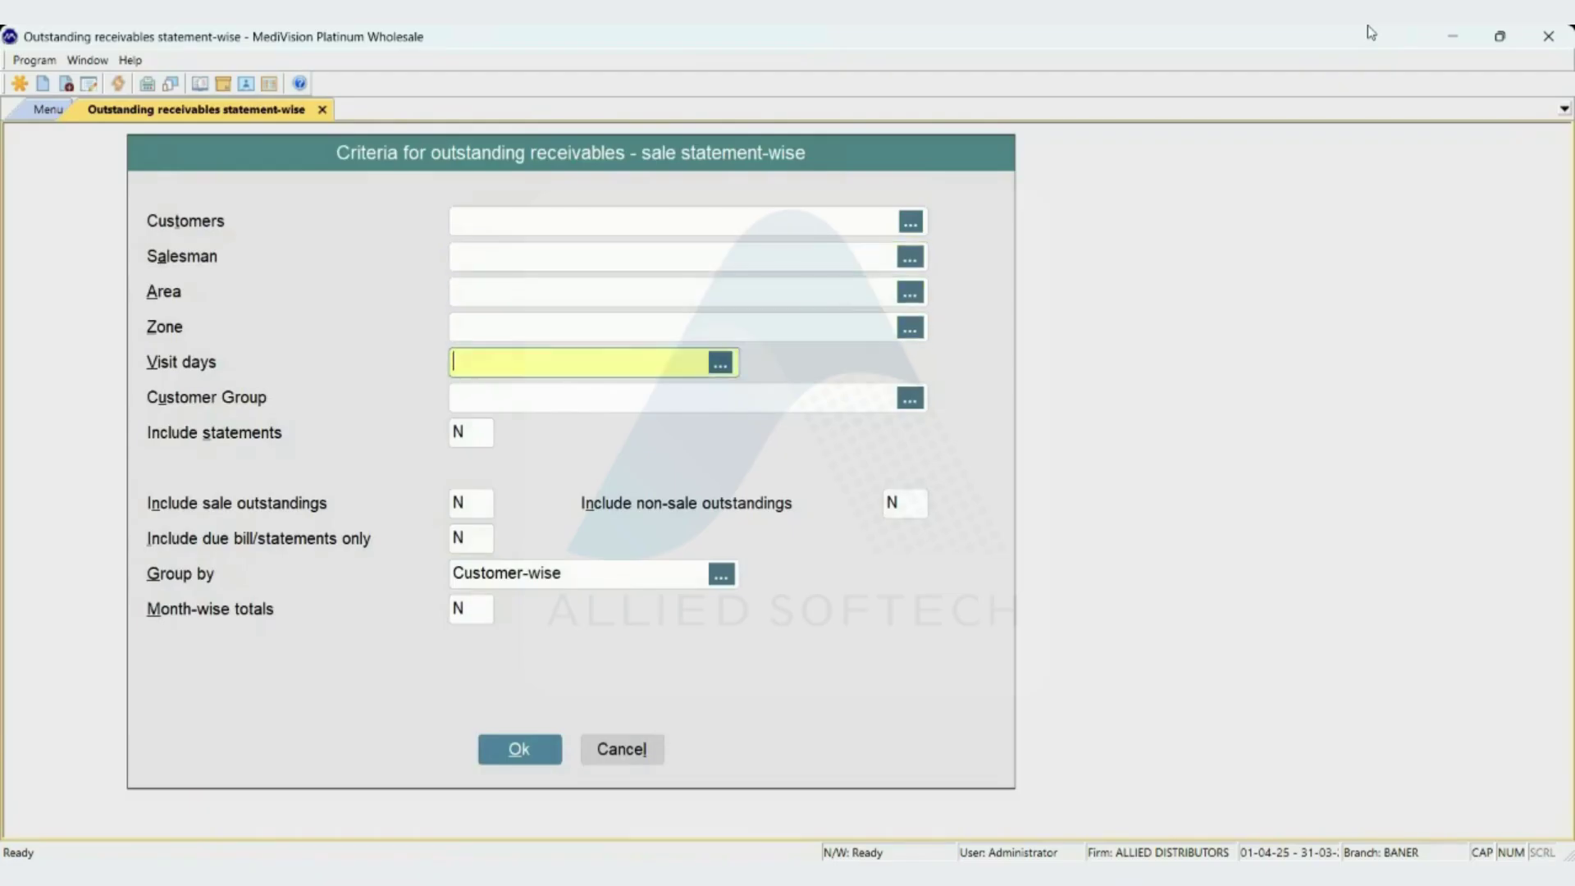
Try Monday as the report's visit day filter, and close the report criteria without running it.
key(Down)
key(space)
key(Down)
key(space)
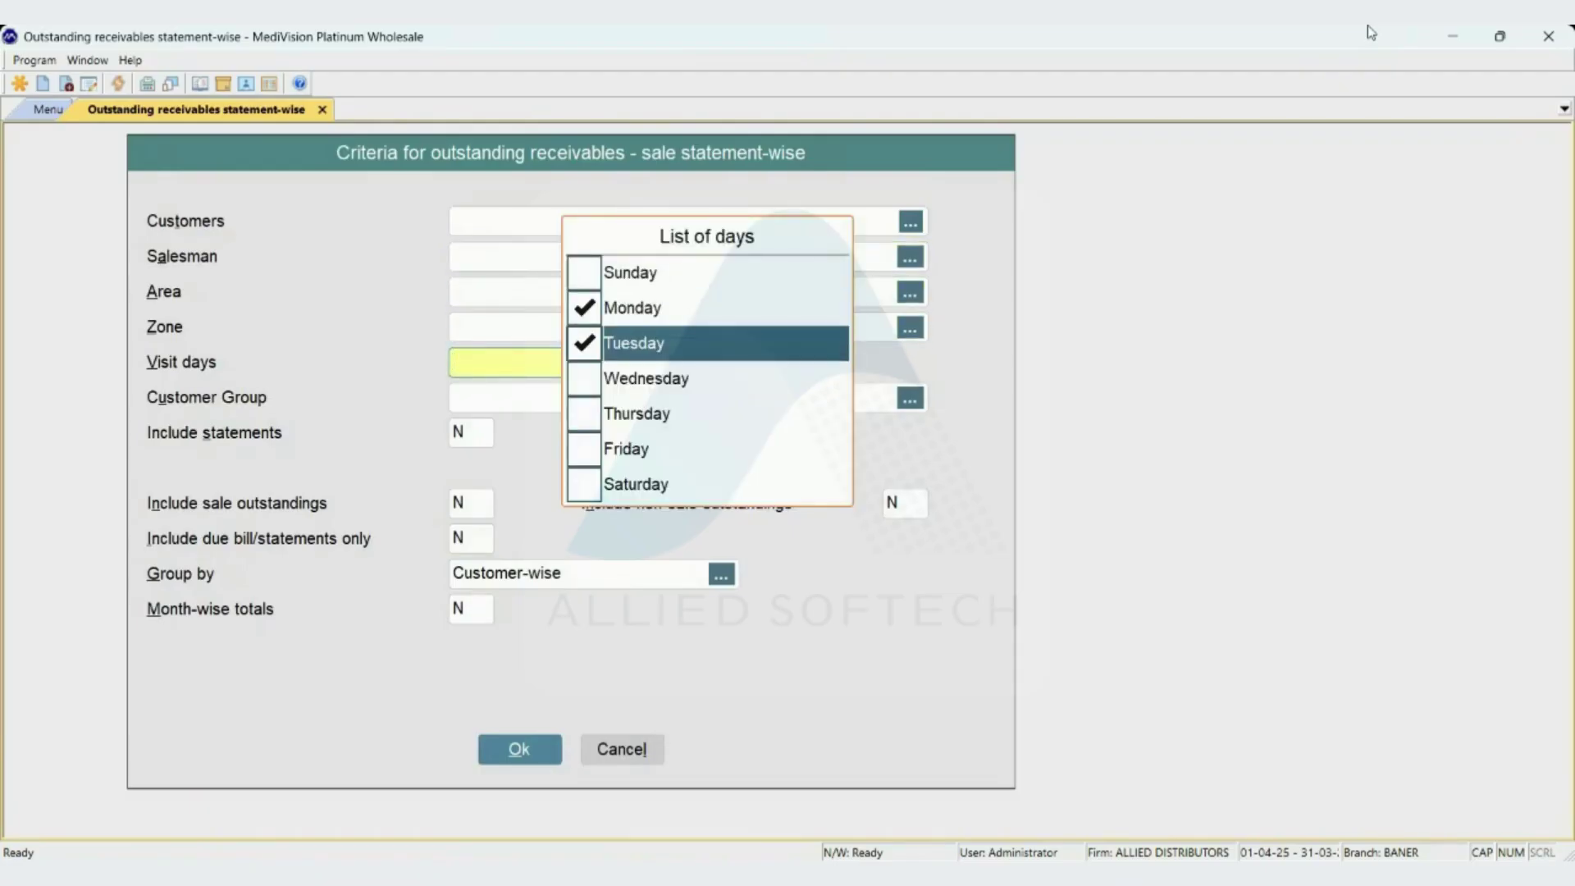
key(Up)
key(Down)
key(space)
key(Up)
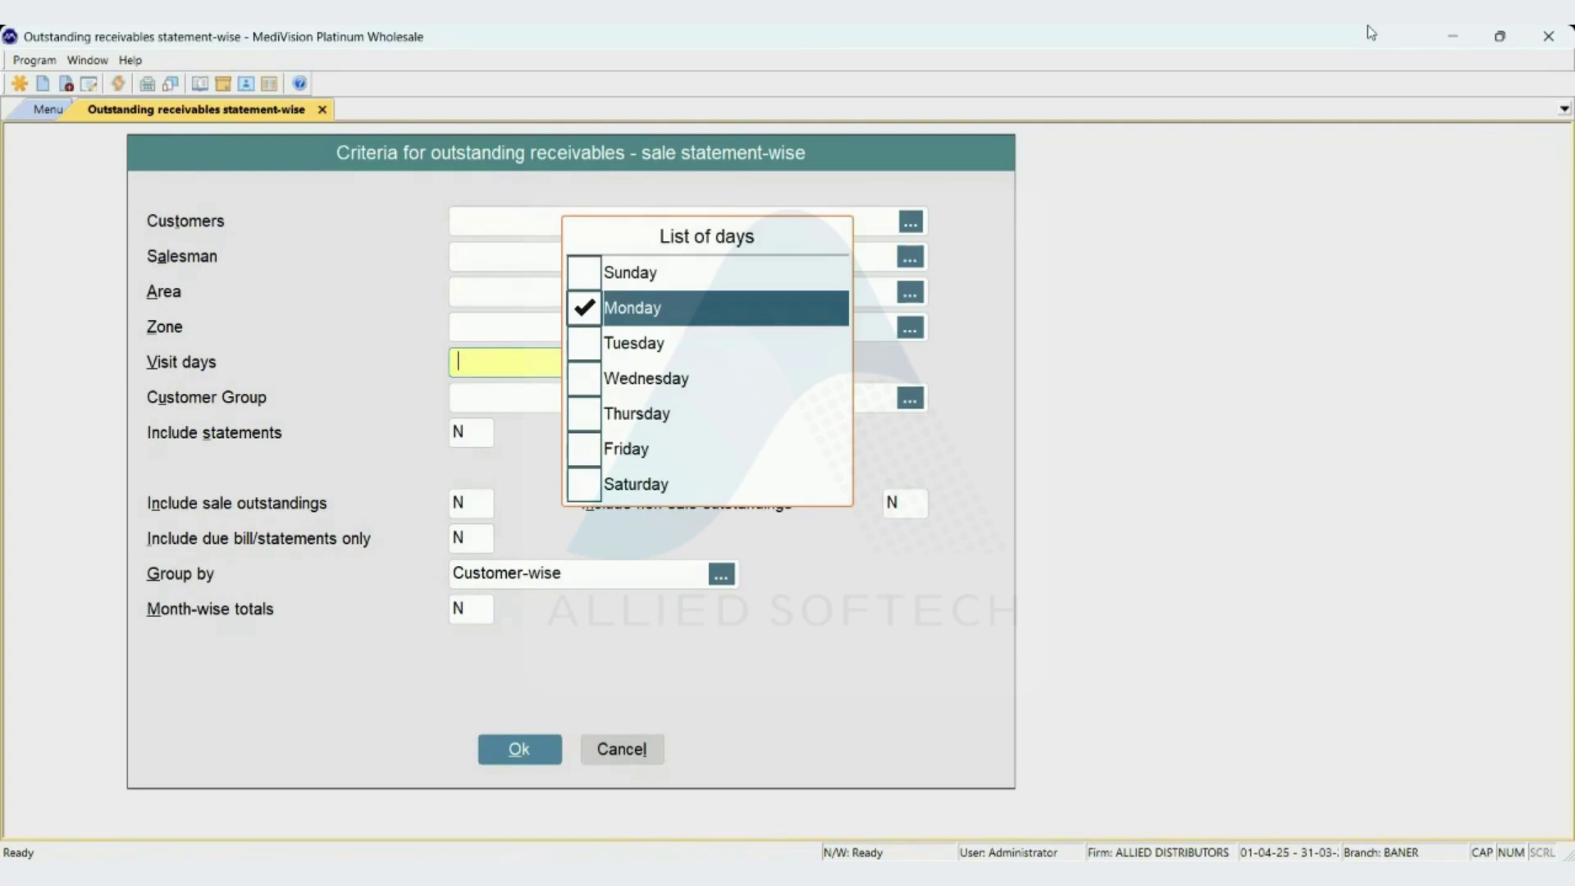
key(Escape)
key(Escape)
key(Escape)
key(Escape)
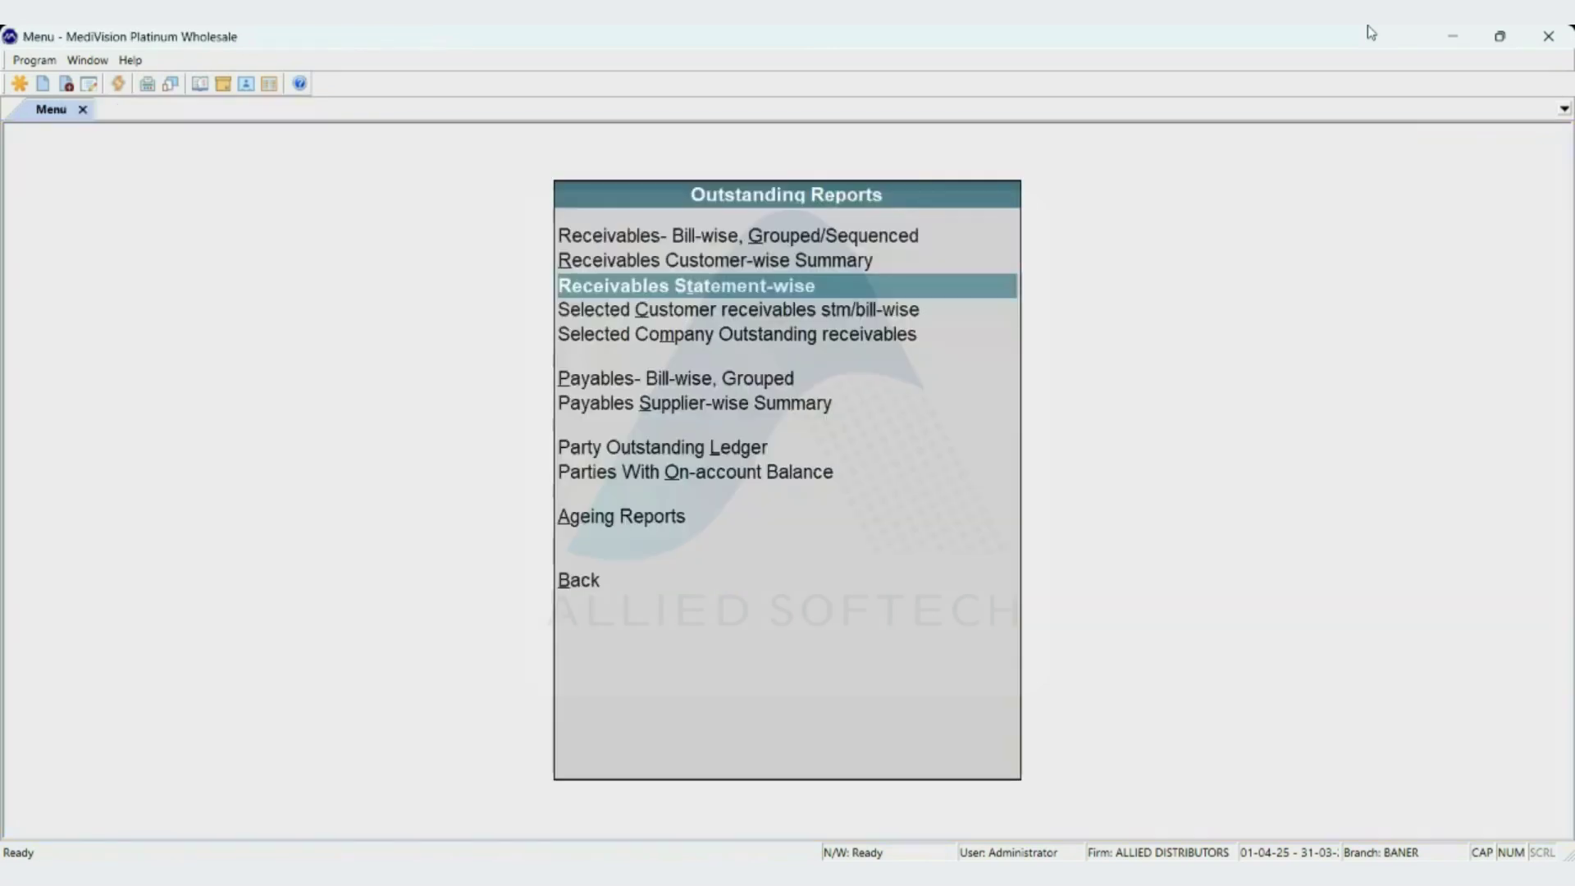
Look through the available collection reports and account reports.
key(a)
key(c)
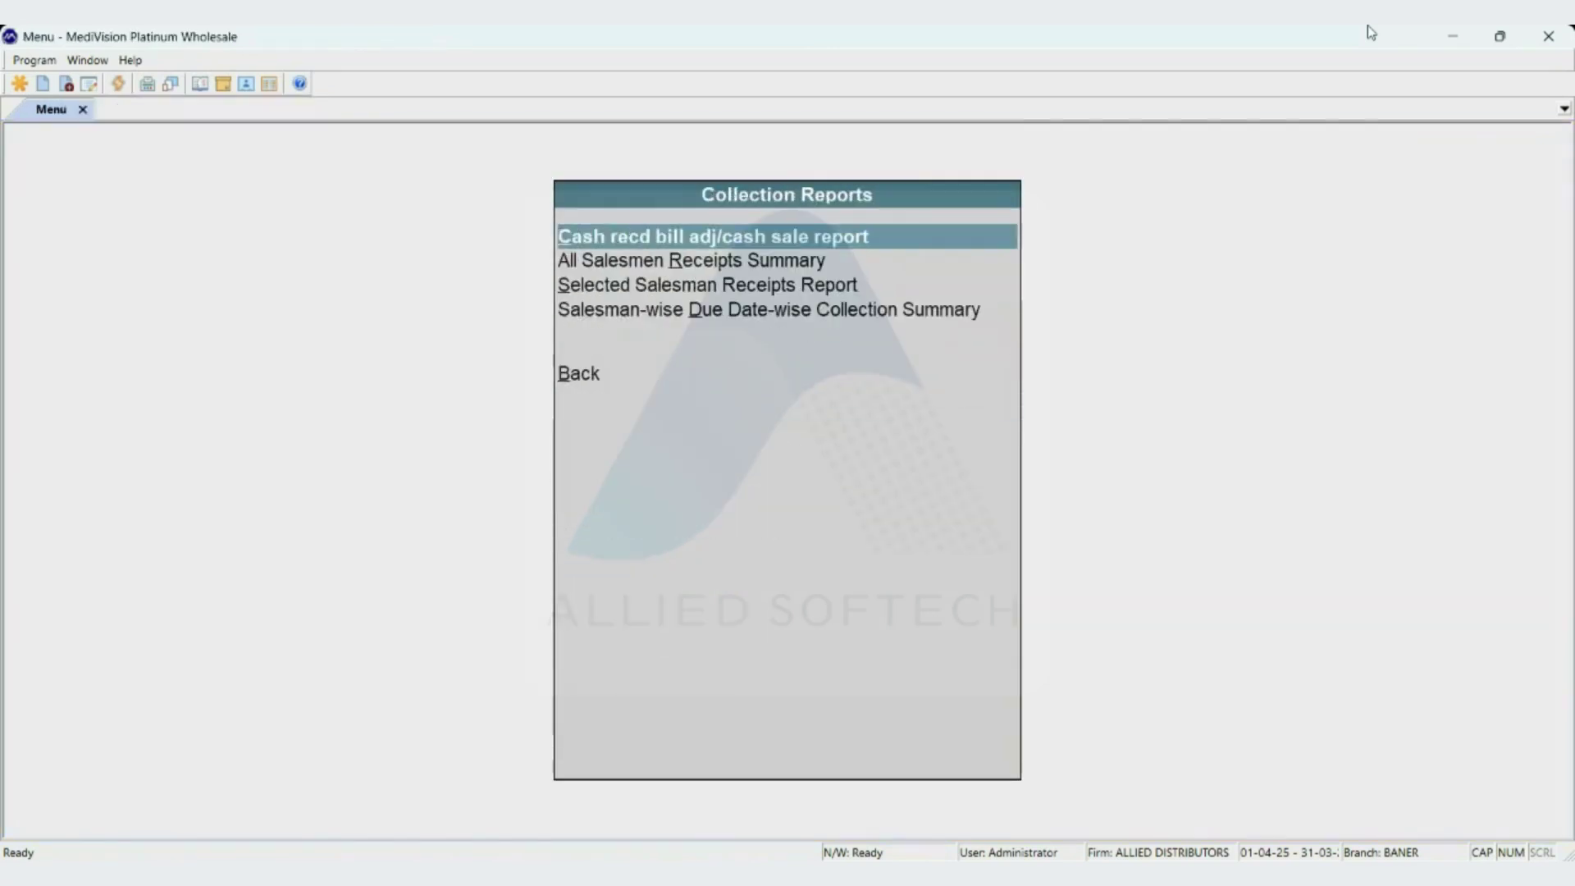
key(Escape)
key(Escape)
key(a)
key(c)
key(Escape)
key(Escape)
key(a)
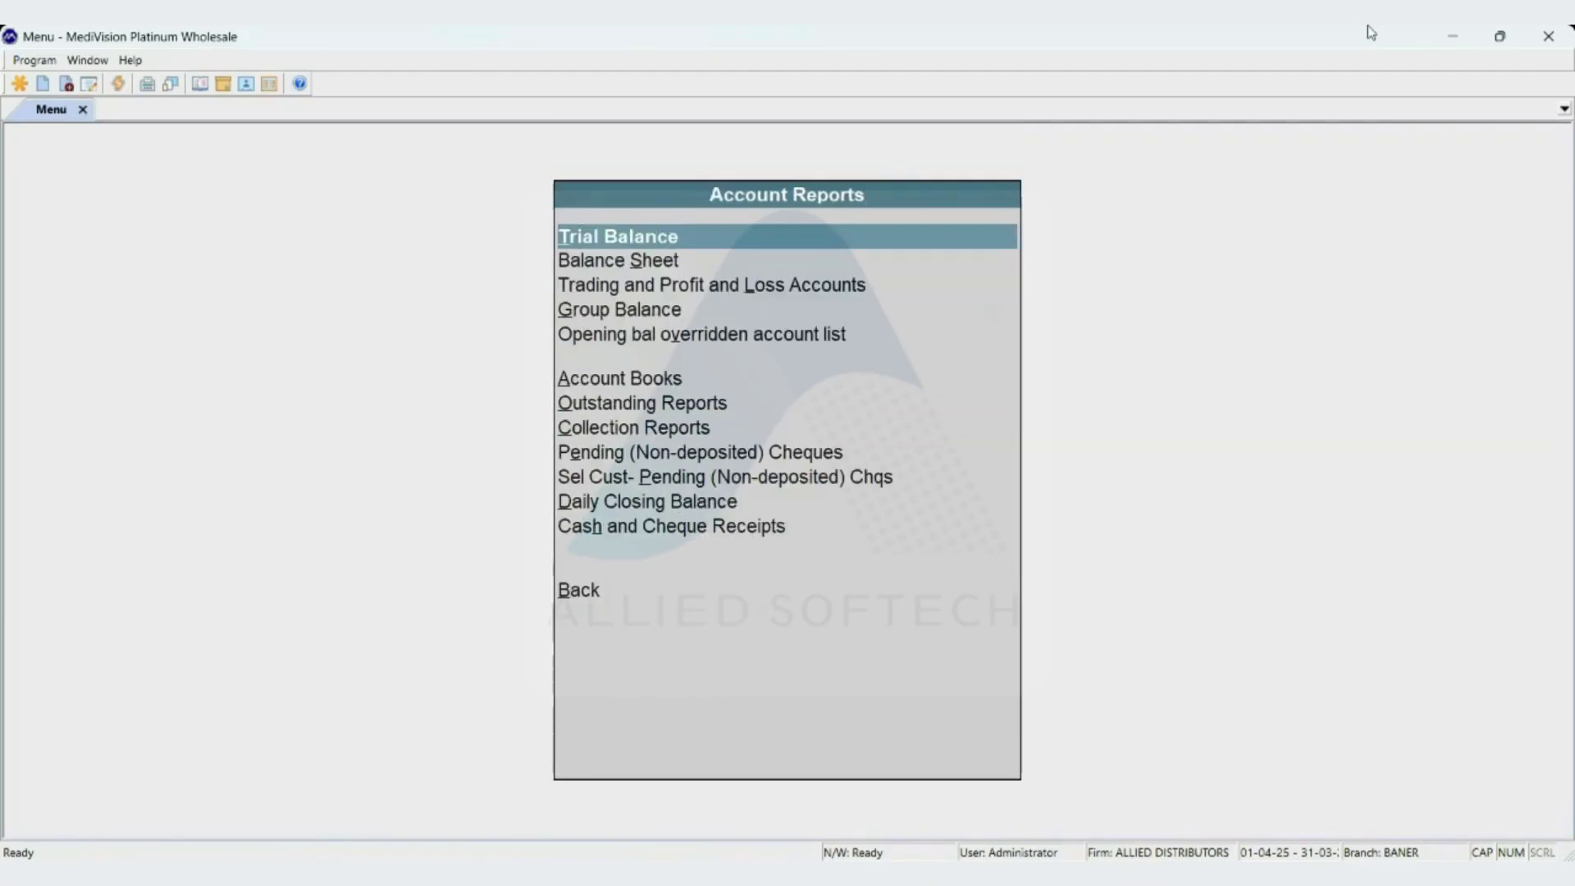
Return to the customer master and open SWAMI MEDICALS for alteration again.
key(Escape)
key(Escape)
key(a)
key(u)
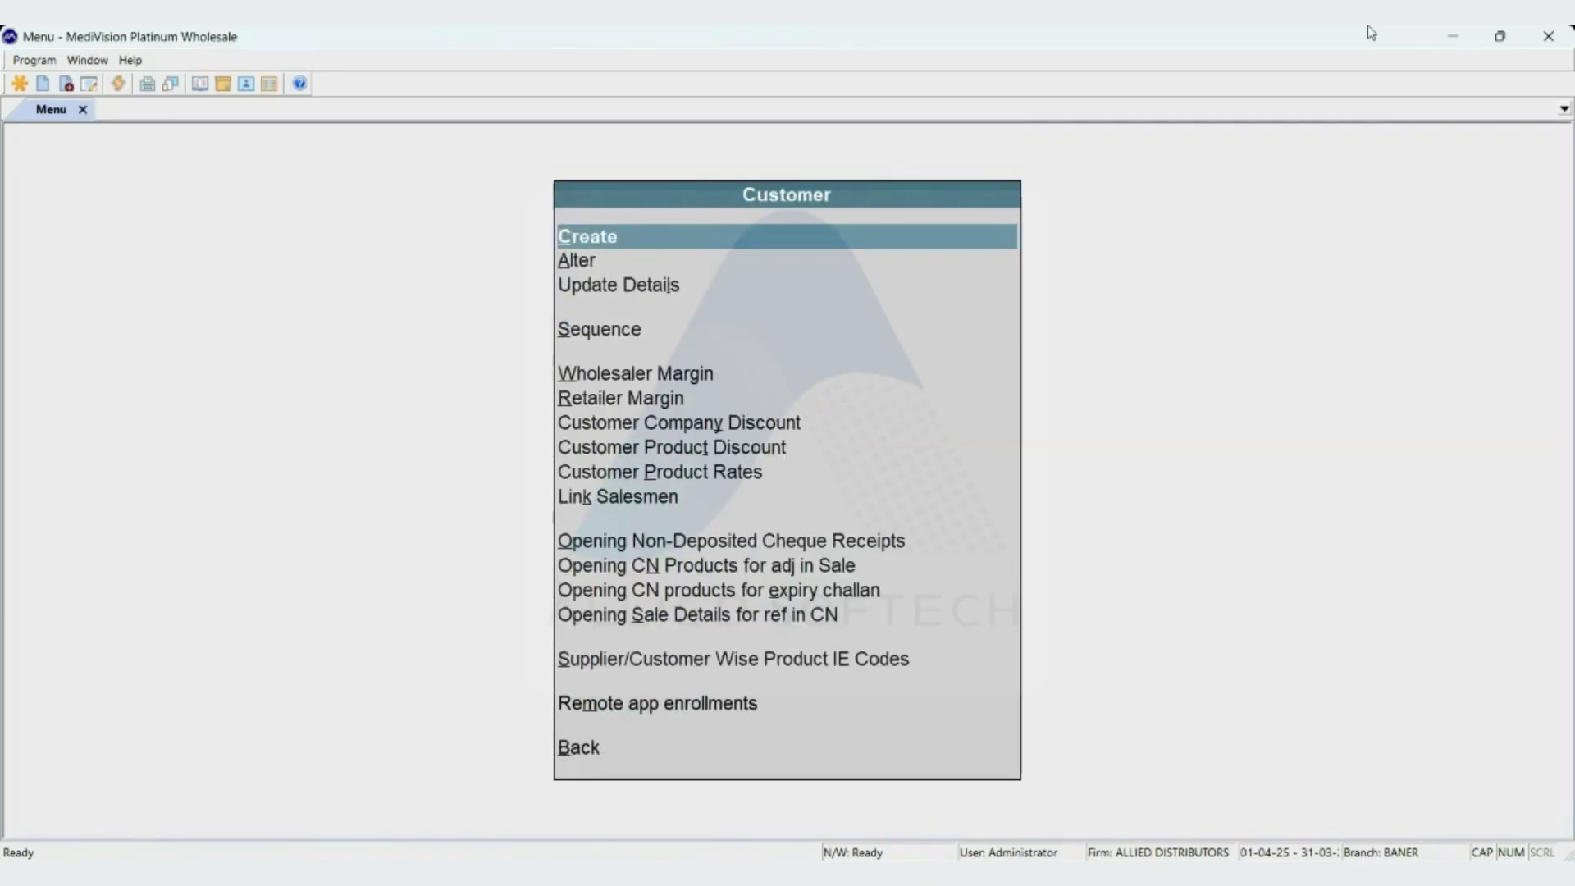
text(aSWA)
key(Return)
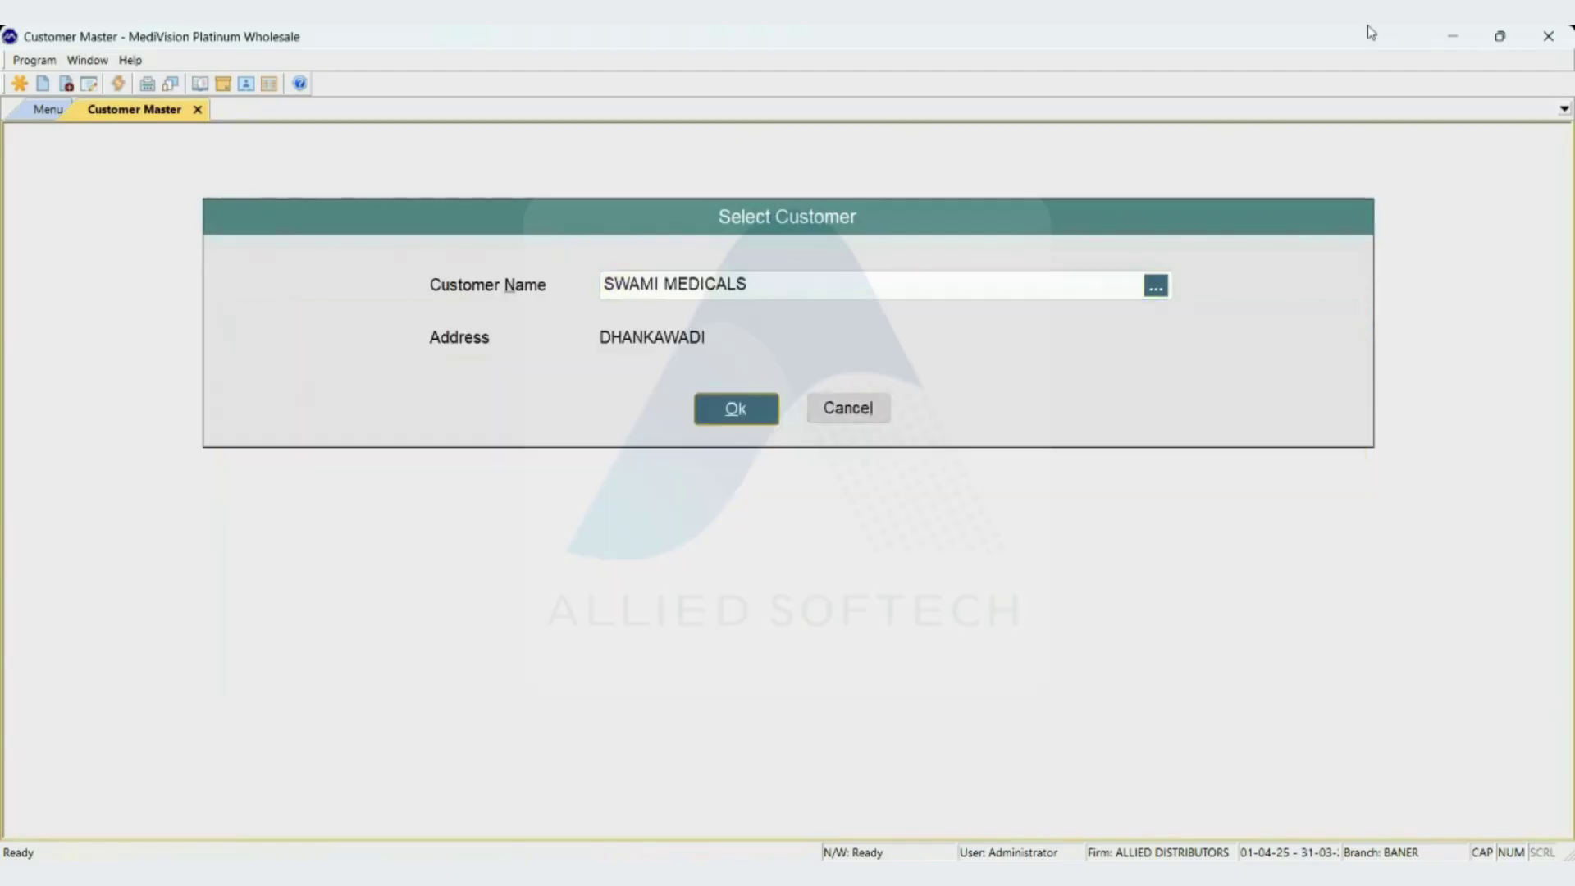
key(Return)
Pass over the customer's main details and open the Customer Extra Information form.
key(Return)
key(Return)
key(Return)
key(Return)
key(Return)
key(Return)
key(Return)
key(alt+e)
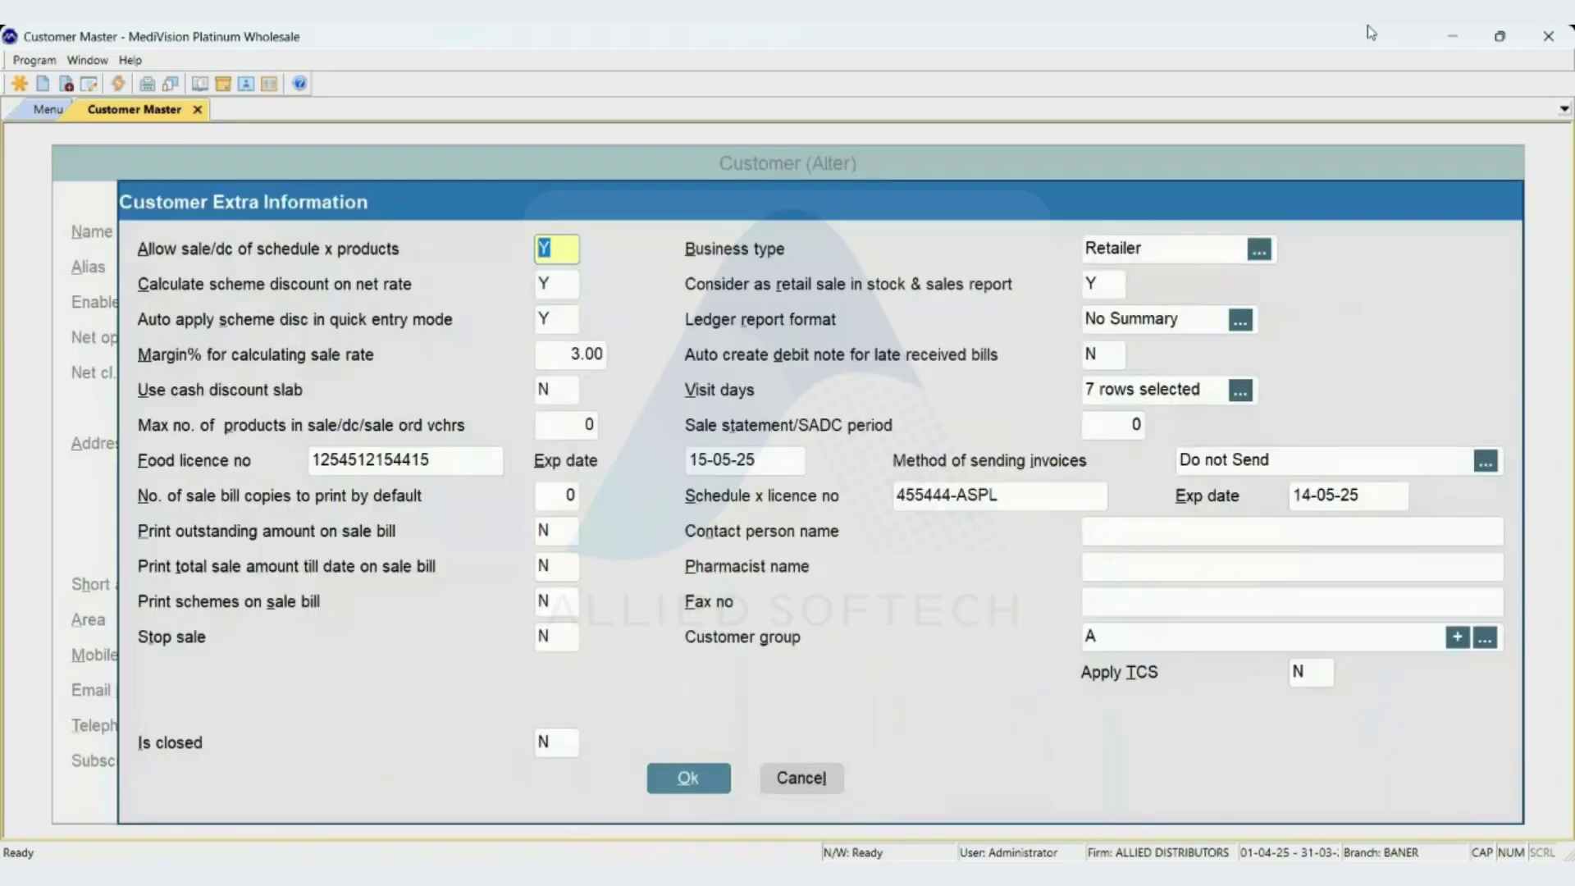
Try sale statement/SADC periods of 15 and 30 in the extra information, and enter 7 instead.
key(Return)
key(Return)
key(Return)
key(Return)
key(Return)
key(Return)
key(Return)
key(Return)
key(Return)
key(Return)
key(Return)
key(Return)
key(Return)
key(Return)
key(Return)
key(Return)
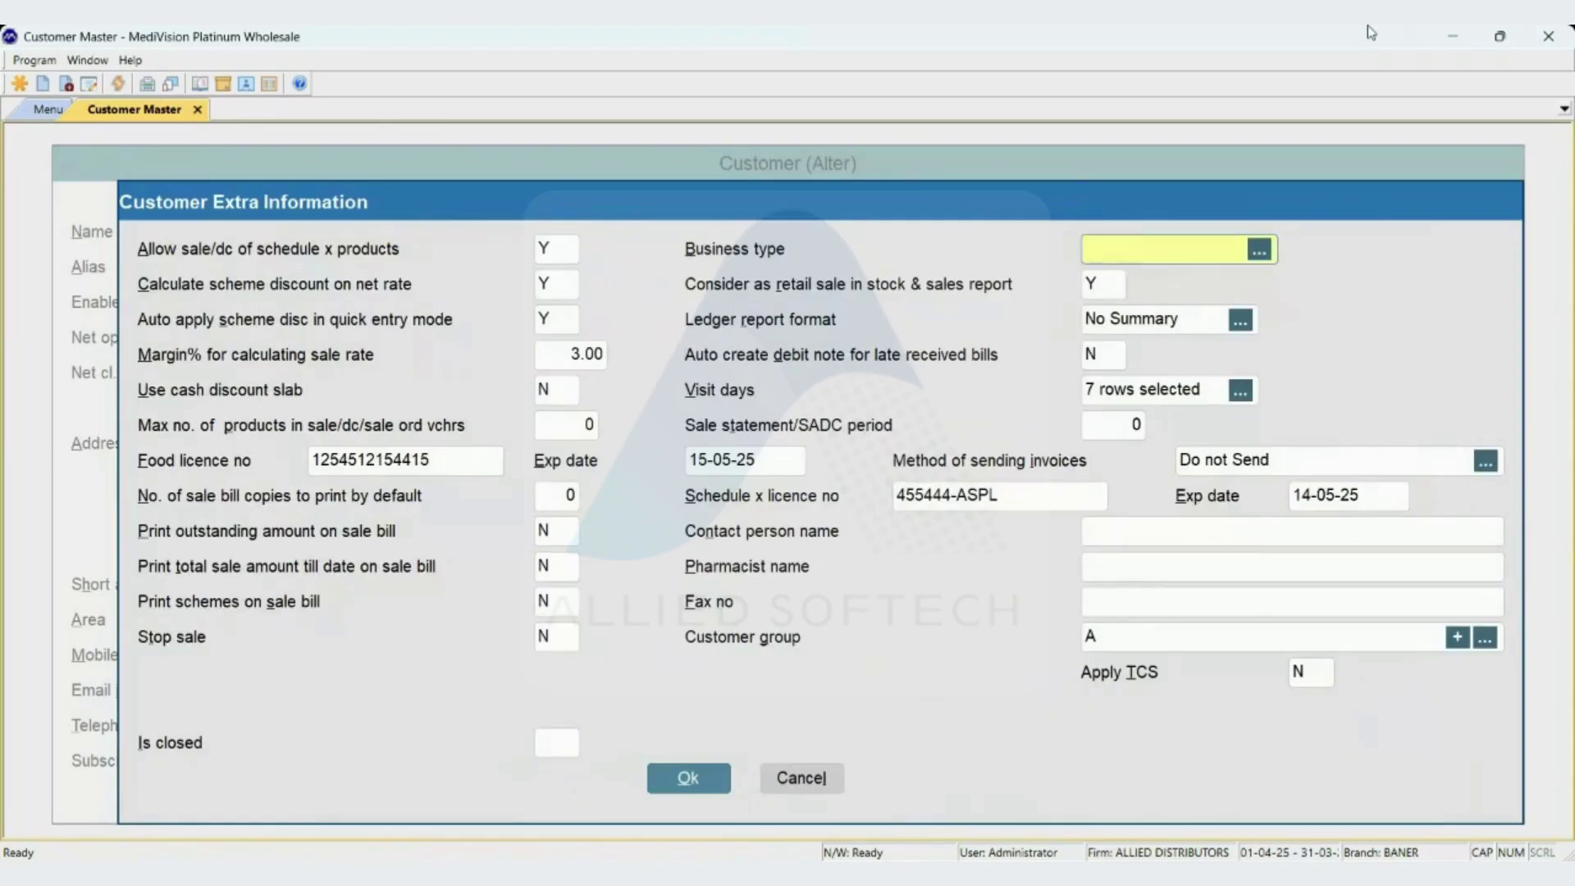
key(Return)
key(Return)
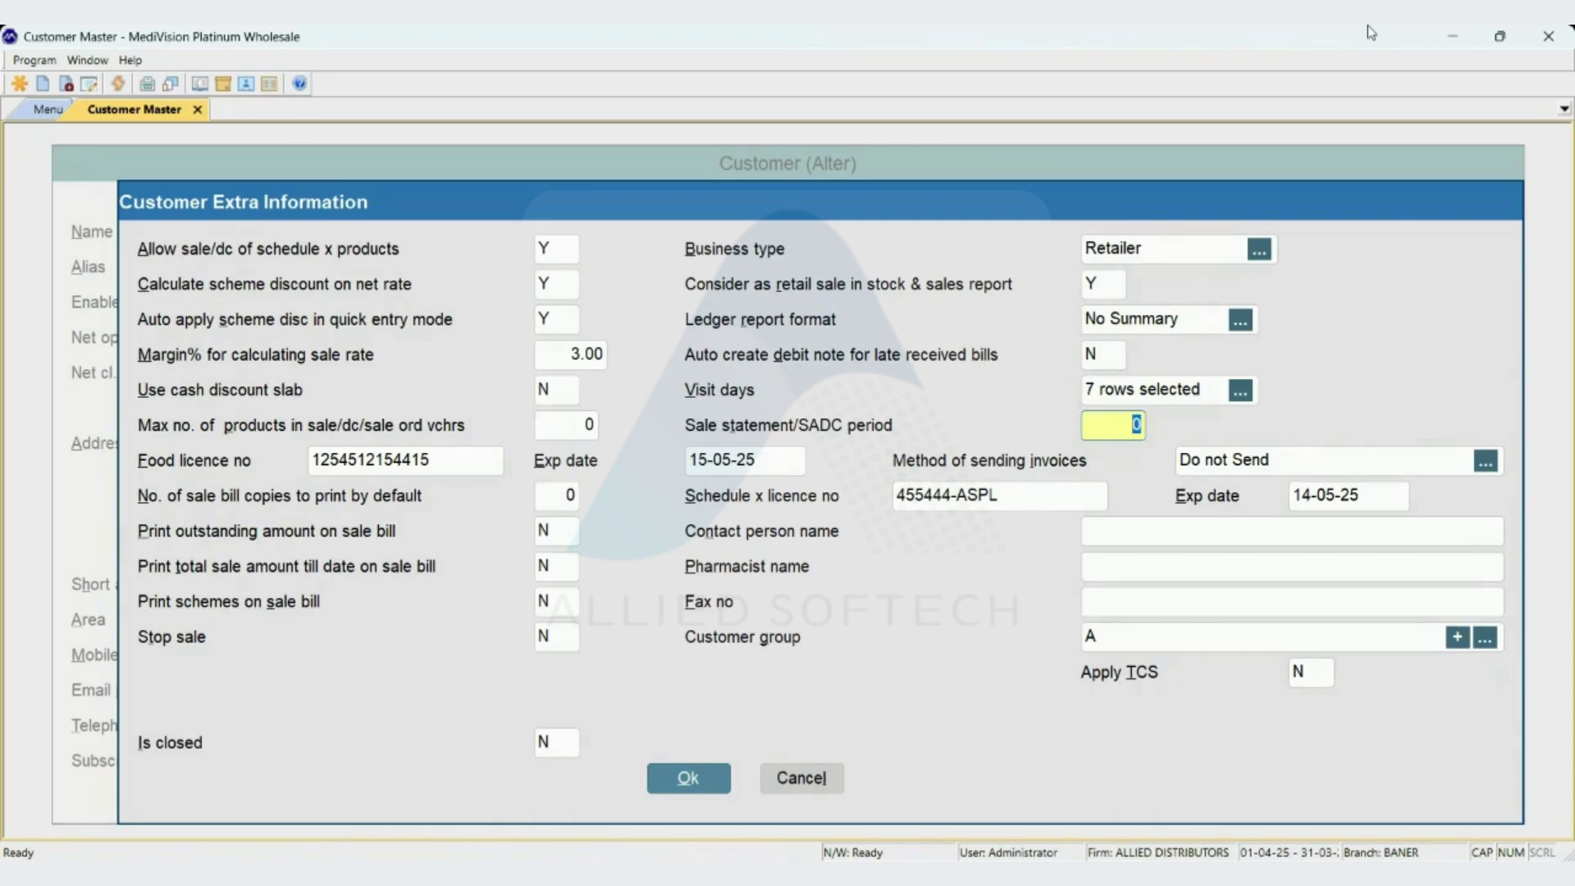
text(7)
key(BackSpace)
text(15)
key(Return)
key(Up)
text(30)
key(BackSpace)
key(BackSpace)
text(7)
key(Return)
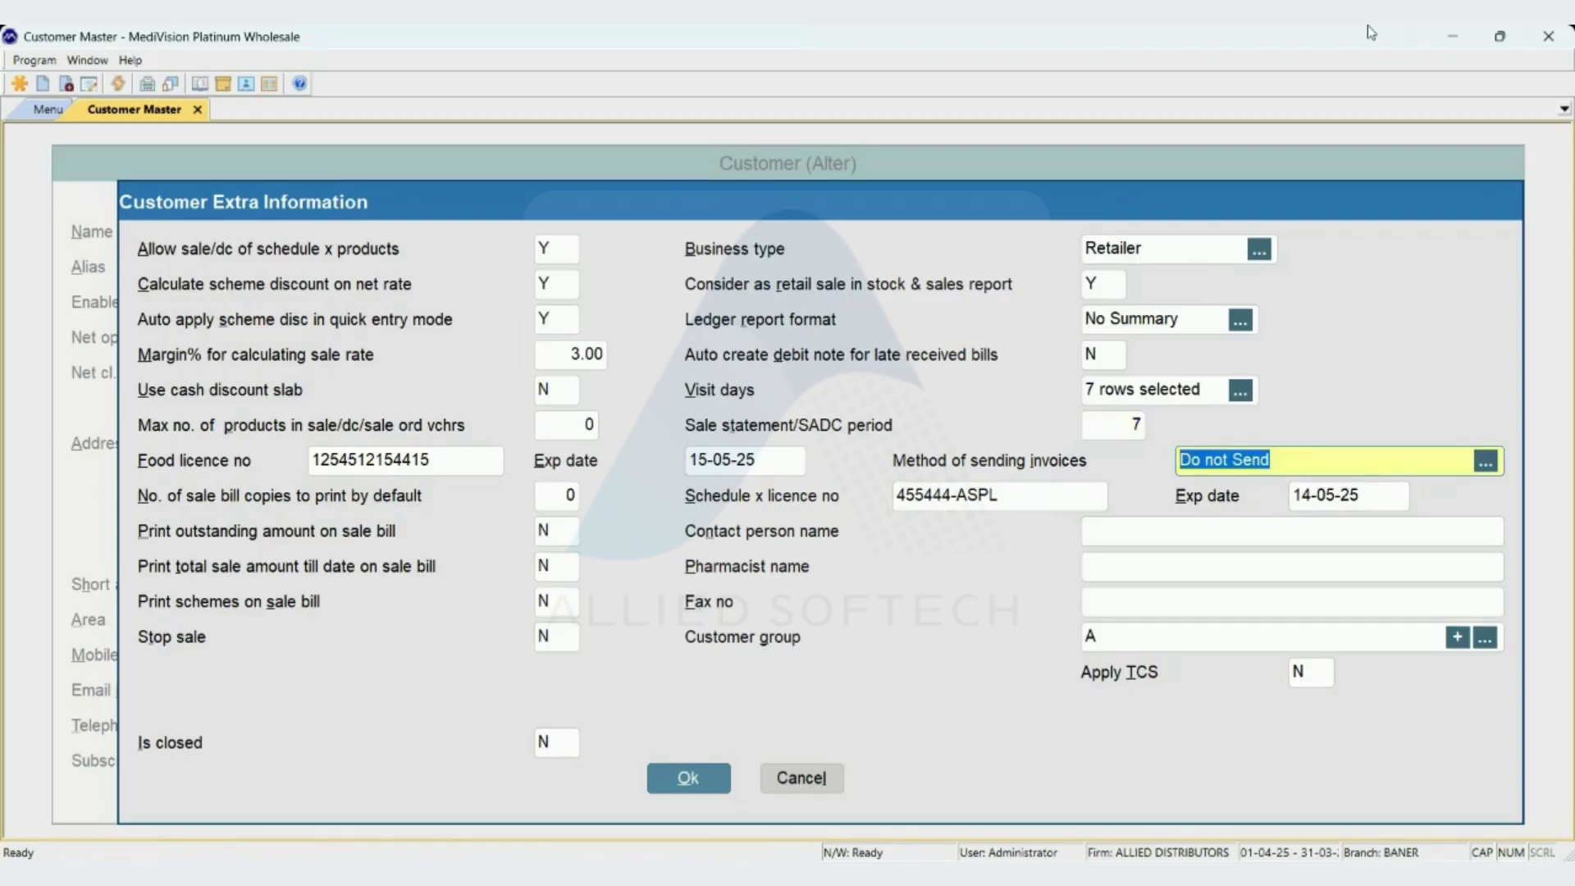
Look through the methods of sending invoices, from email to MVDES auto, and keep Do not Send.
key(Return)
key(Down)
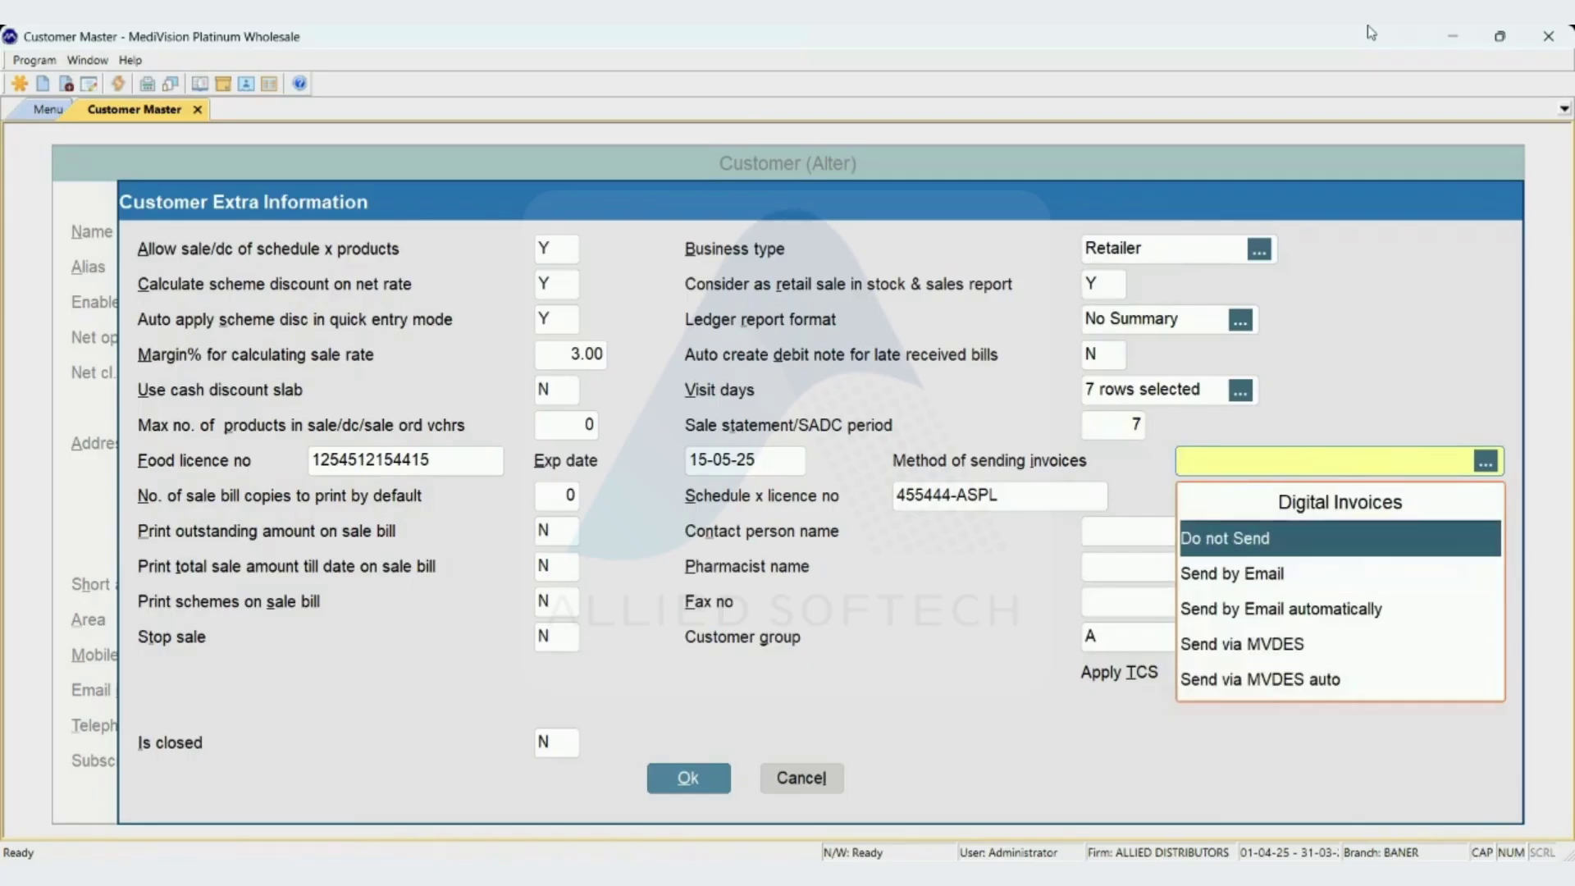
key(Down)
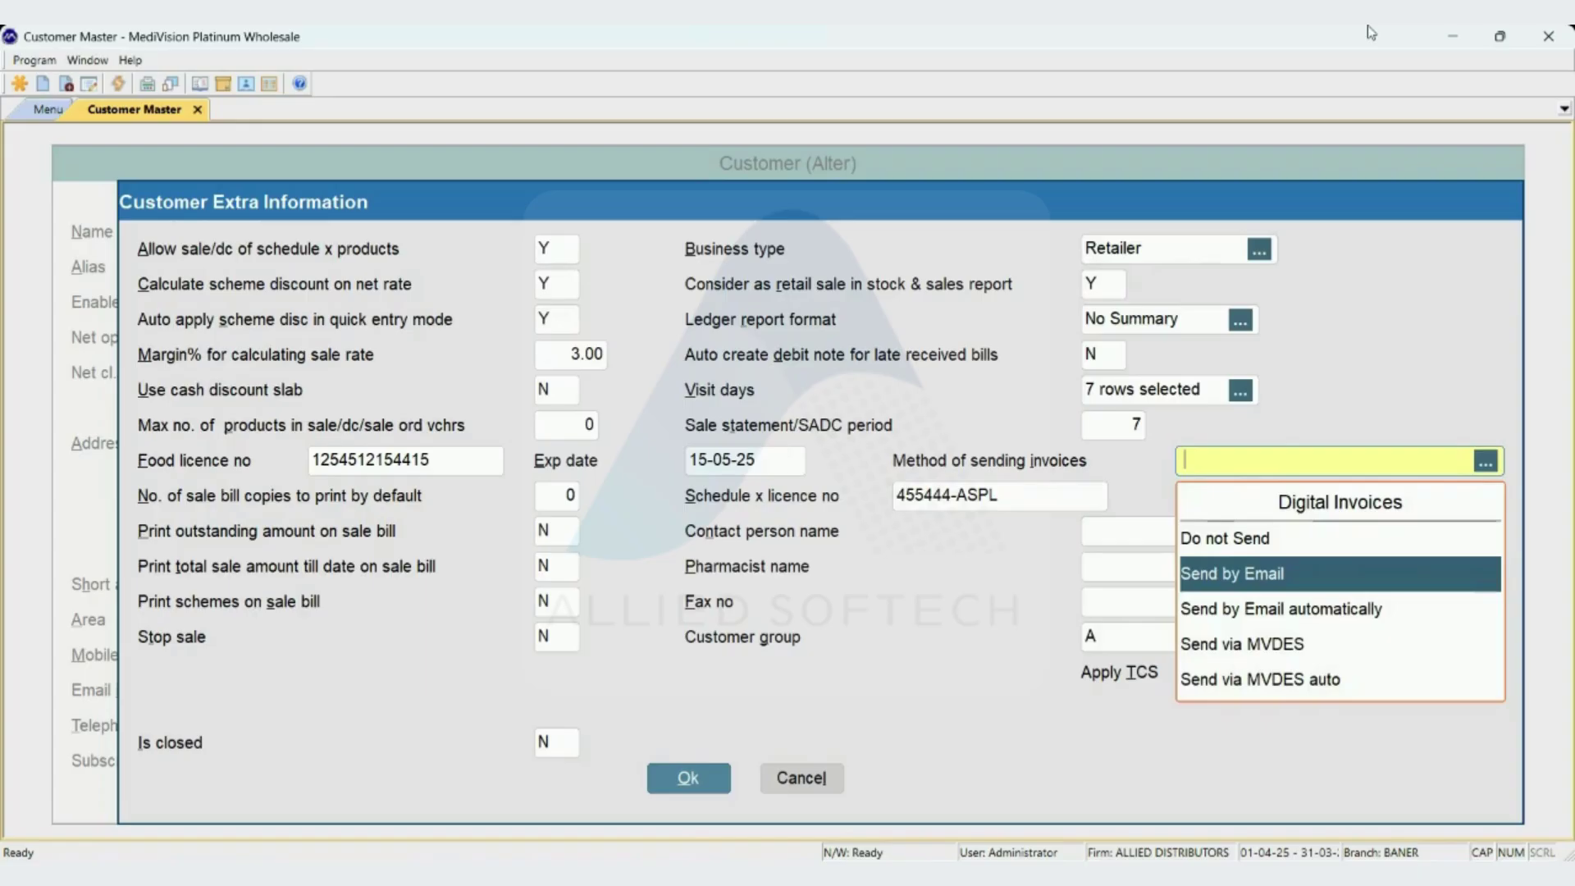
key(Down)
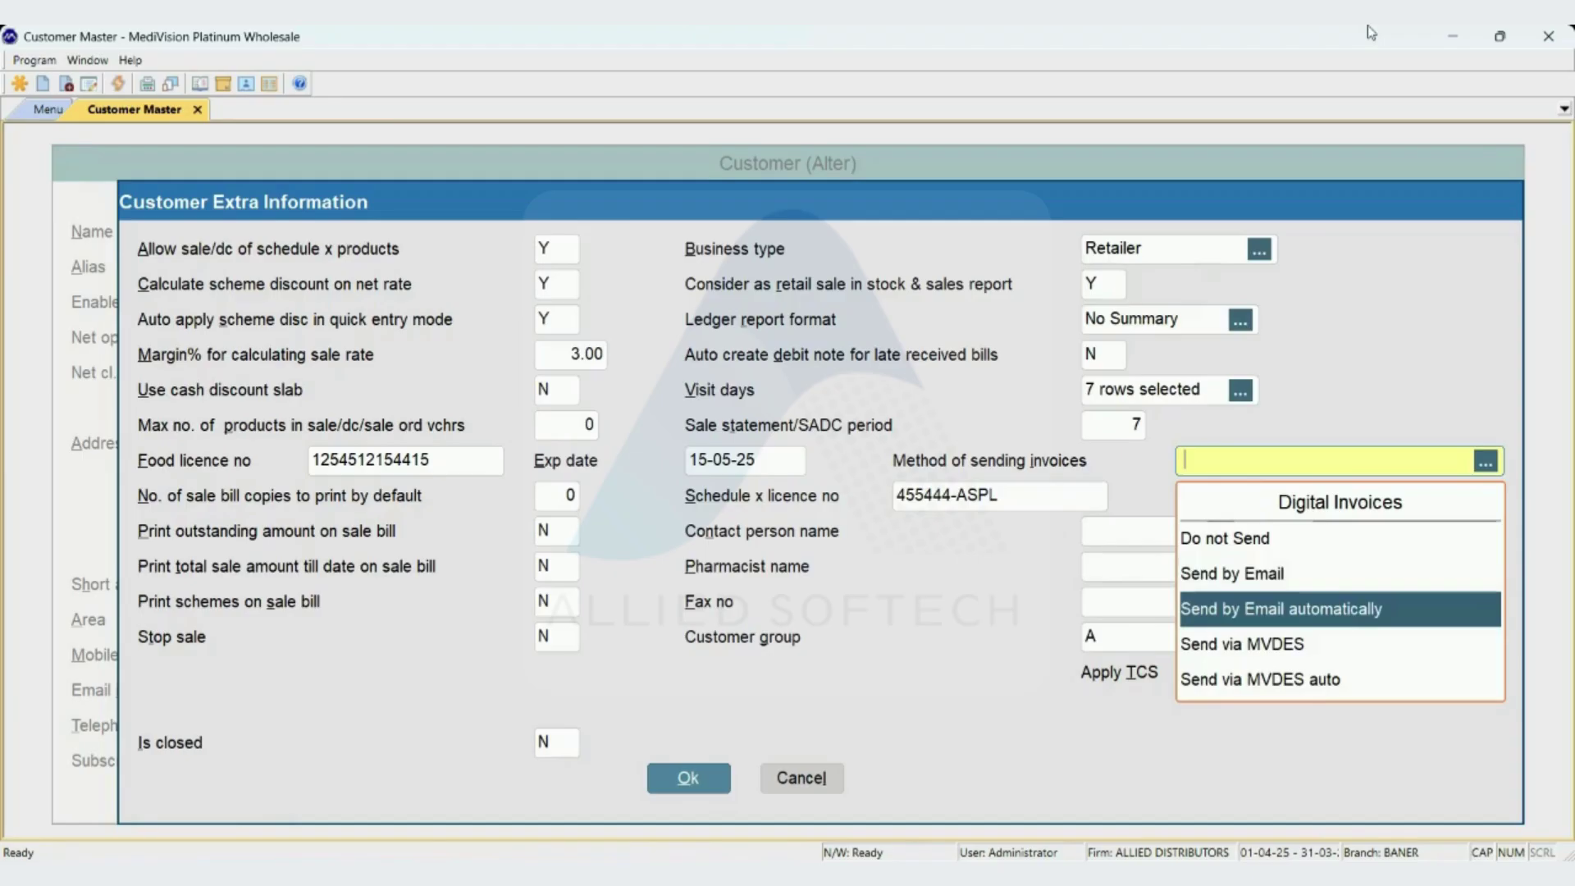
key(Down)
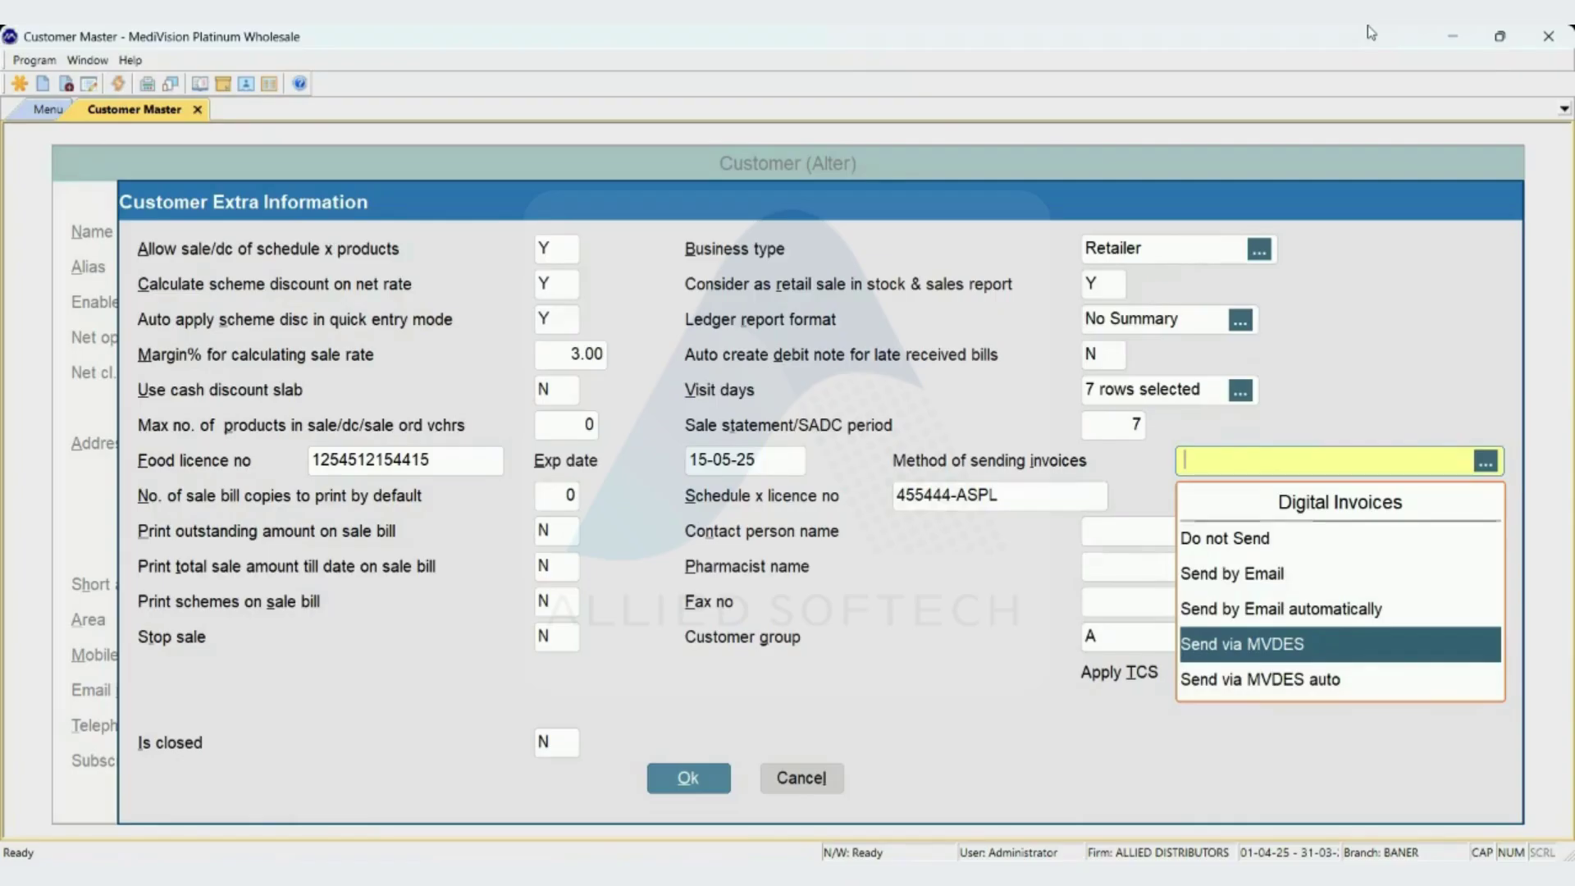
key(Down)
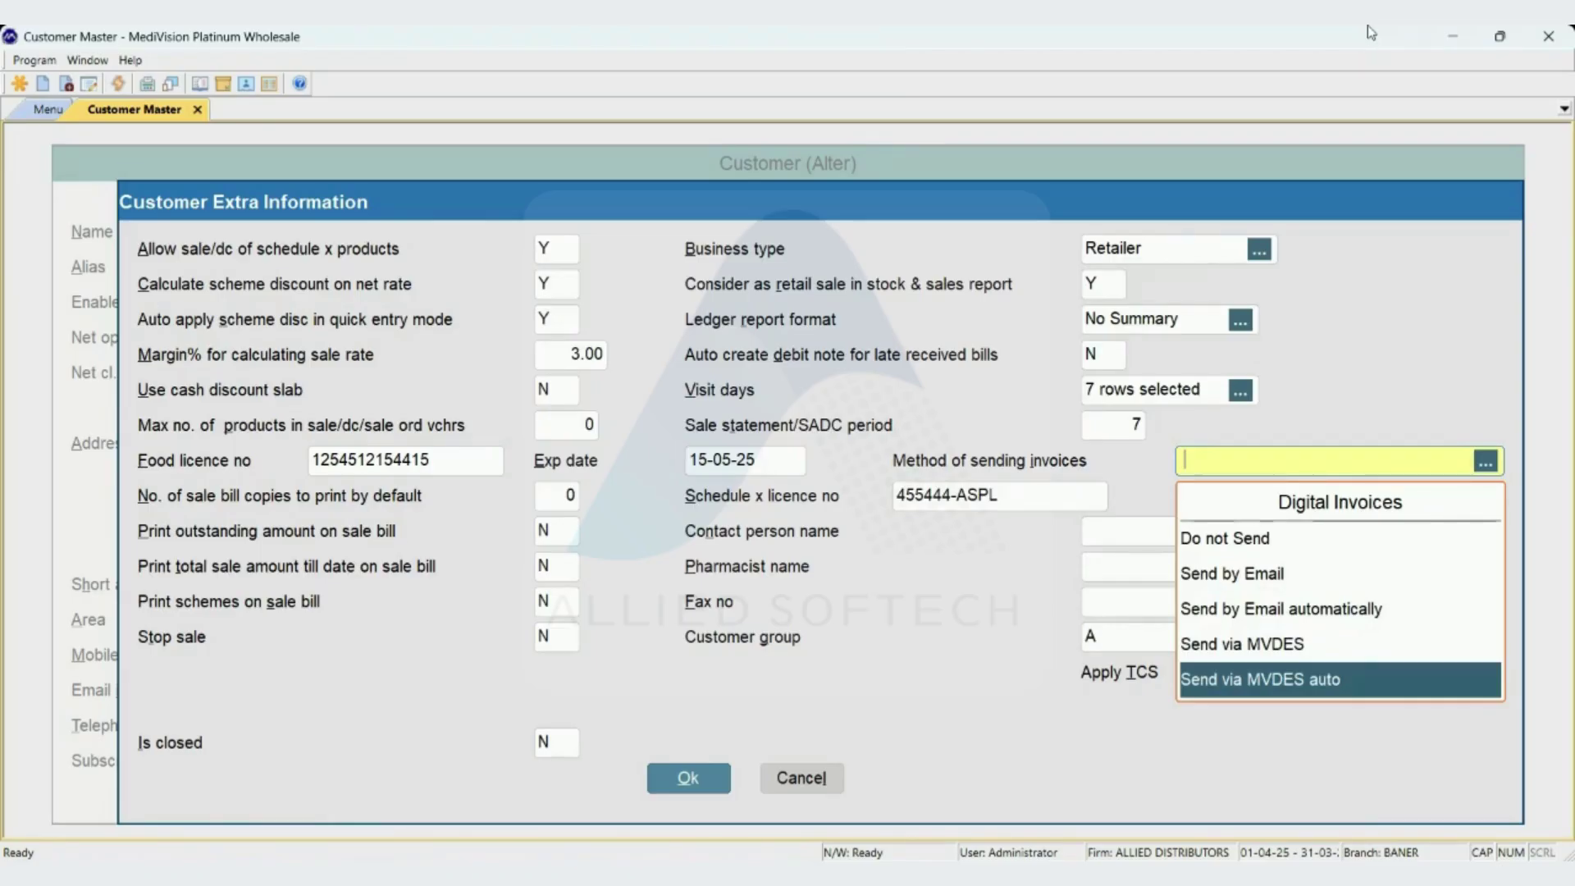
key(Up)
key(Up)
key(Up)
key(Up)
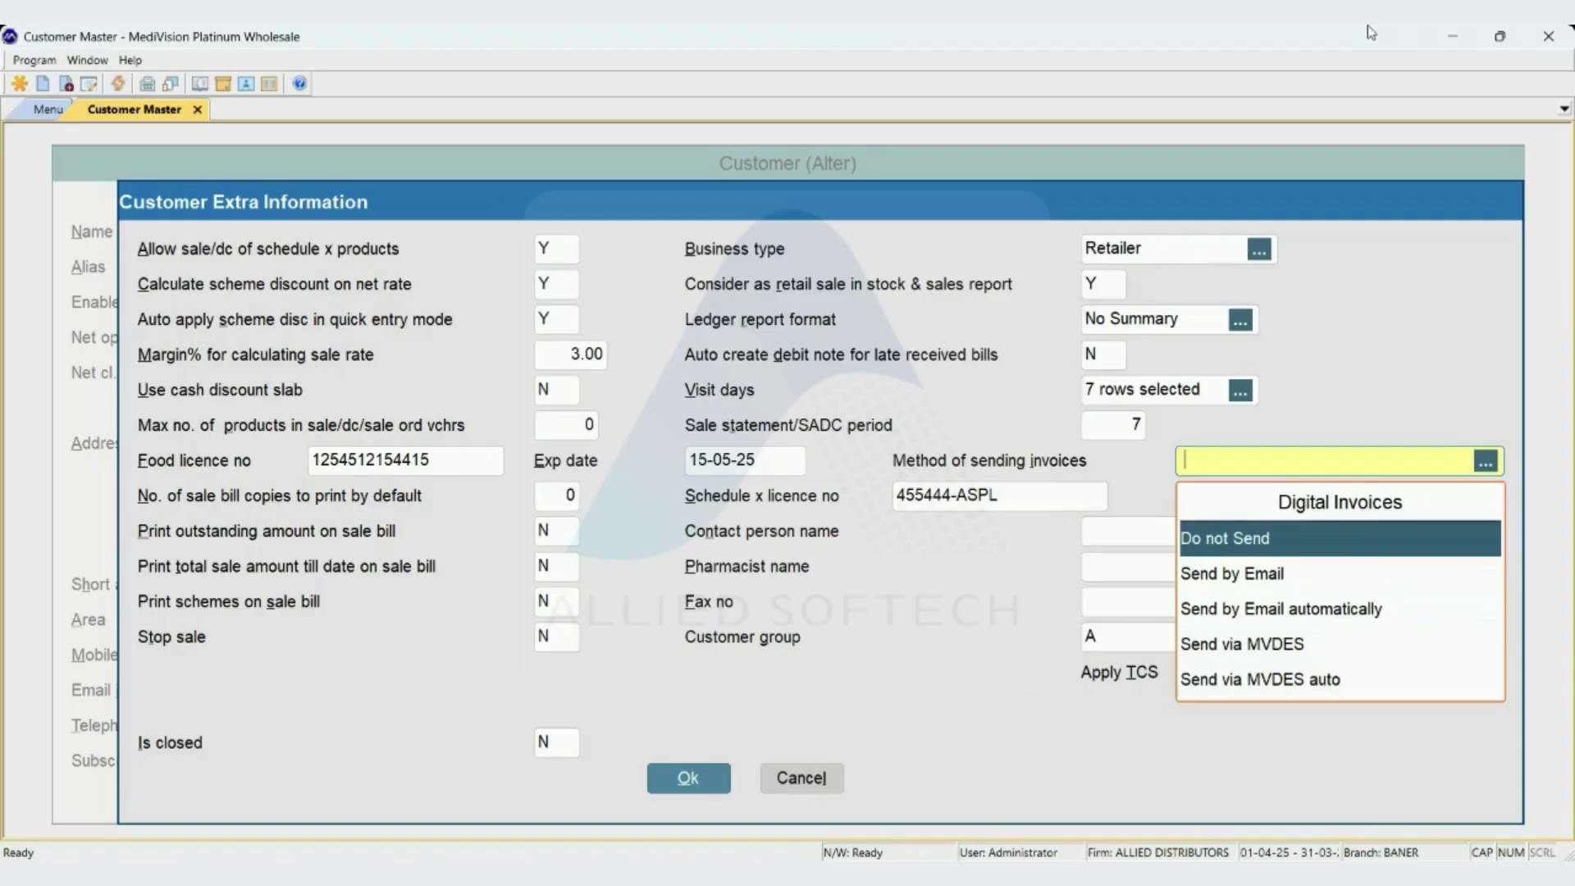
key(Return)
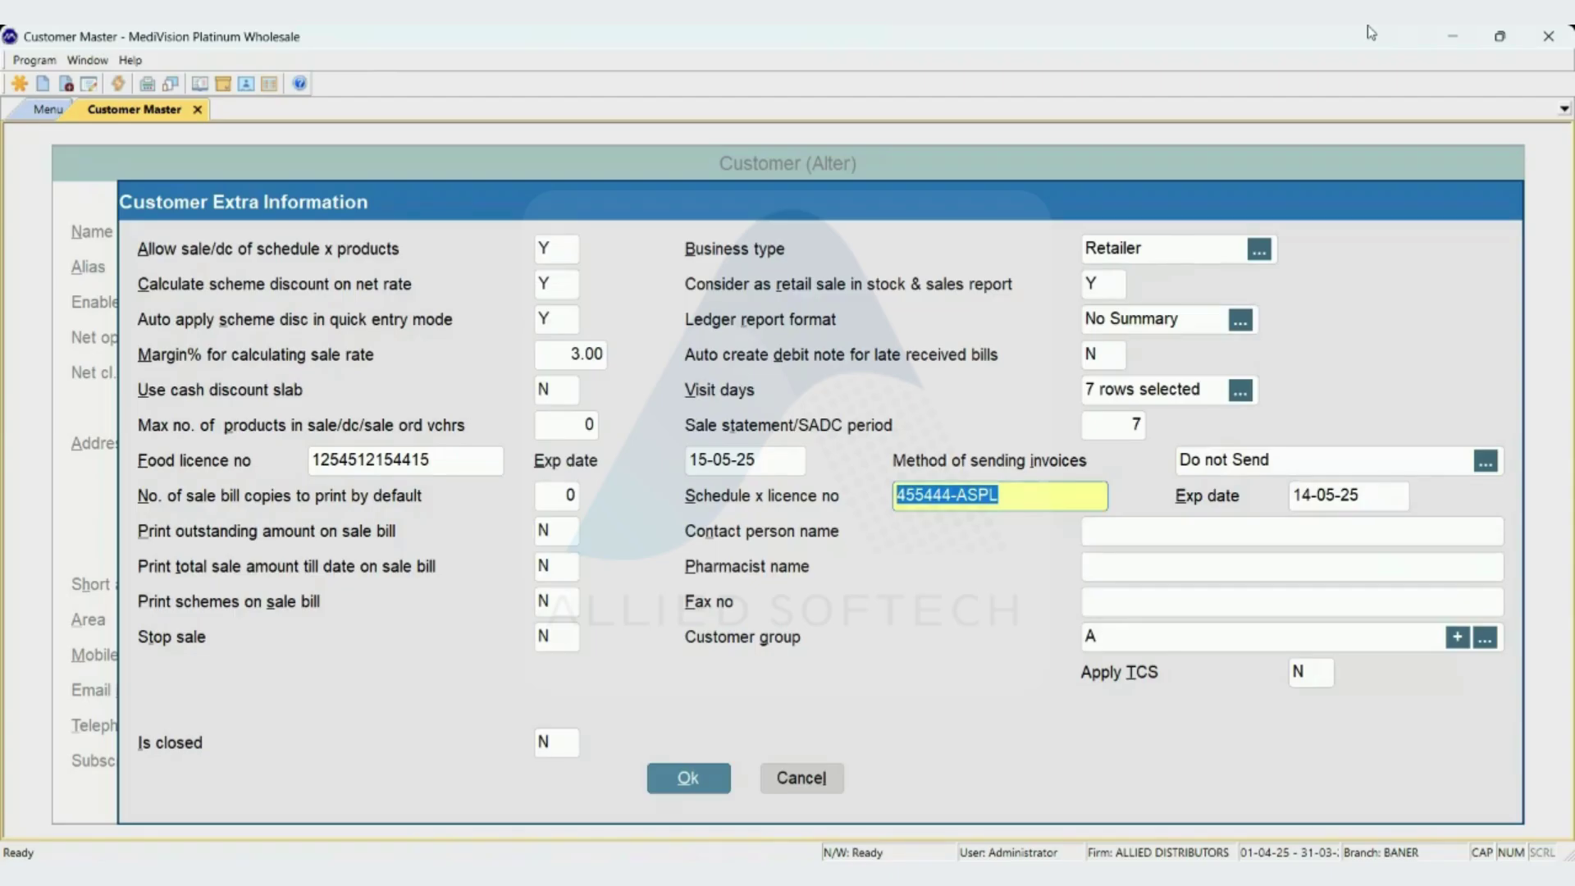
Pass over the licence, contact person, pharmacist and fax fields, view the customer groups and keep group A.
key(Return)
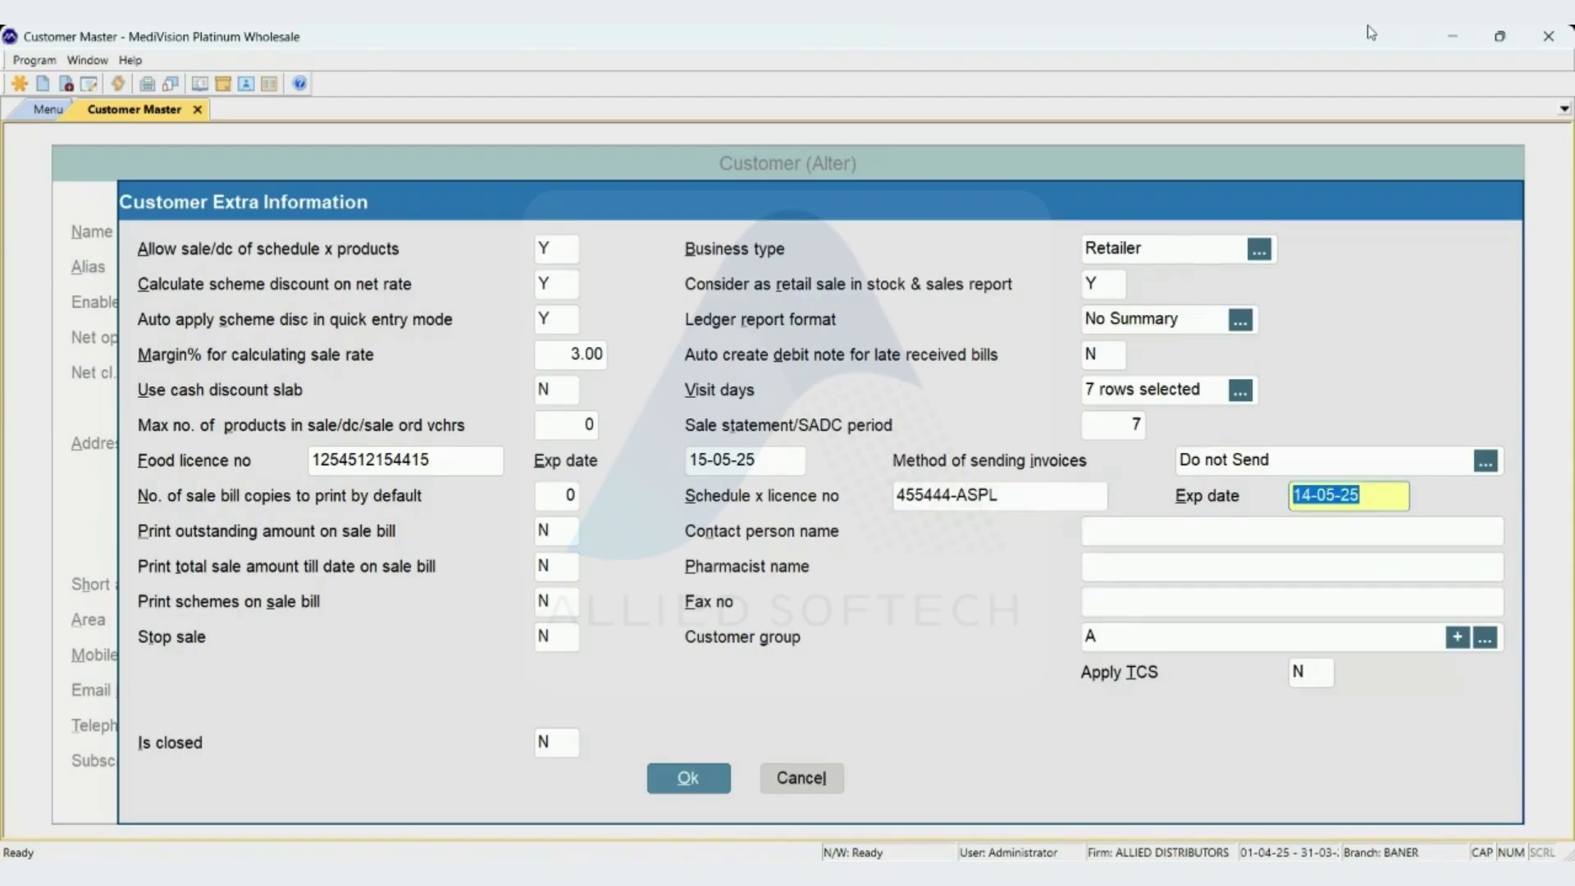
key(Return)
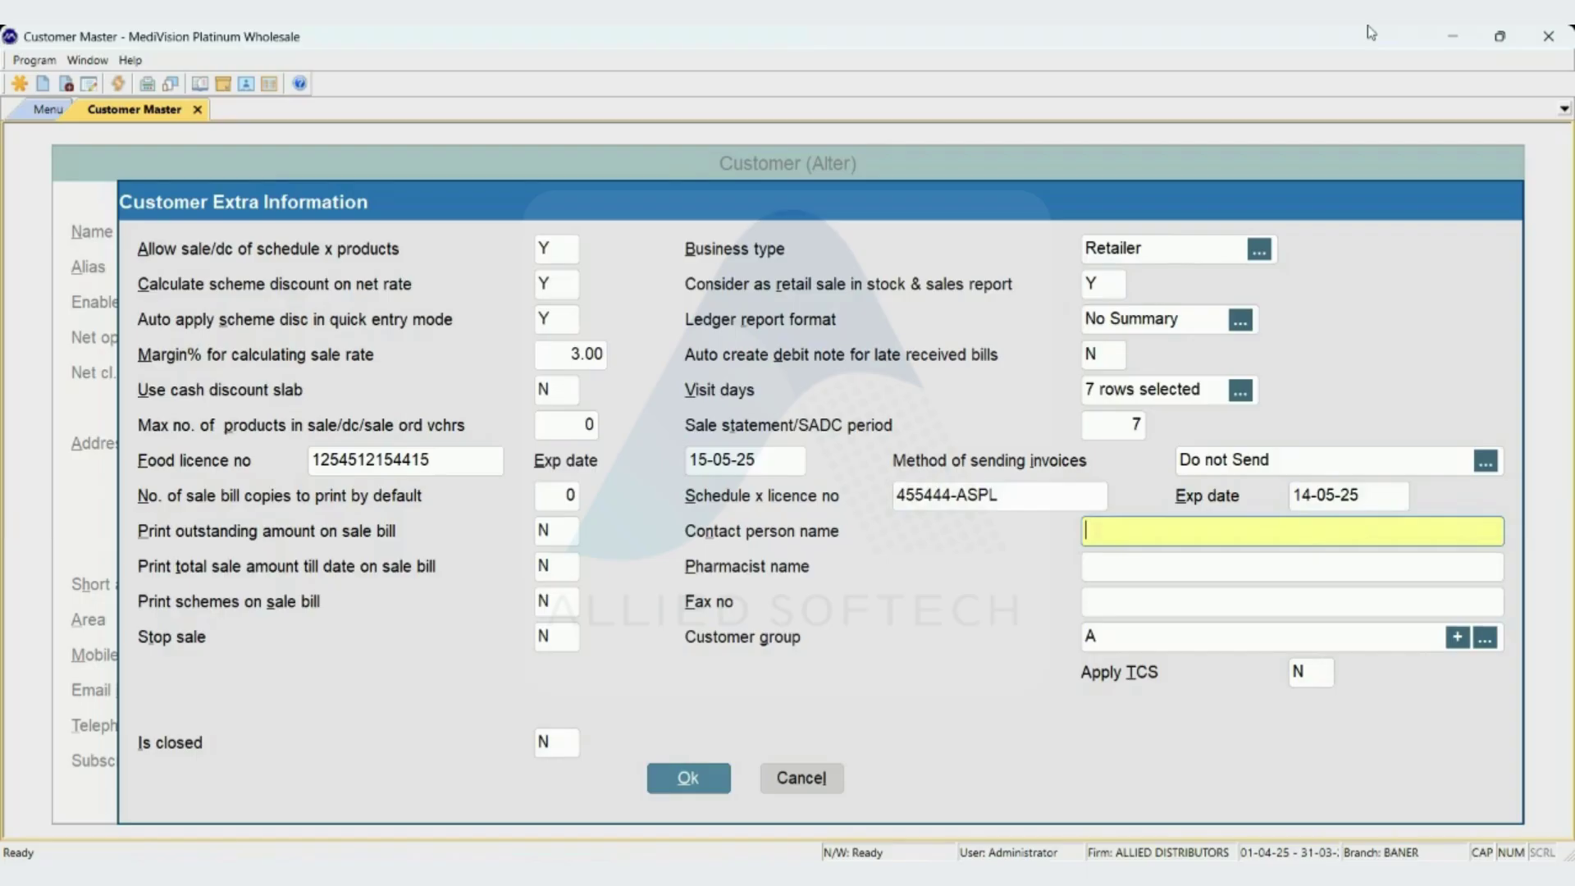
key(Return)
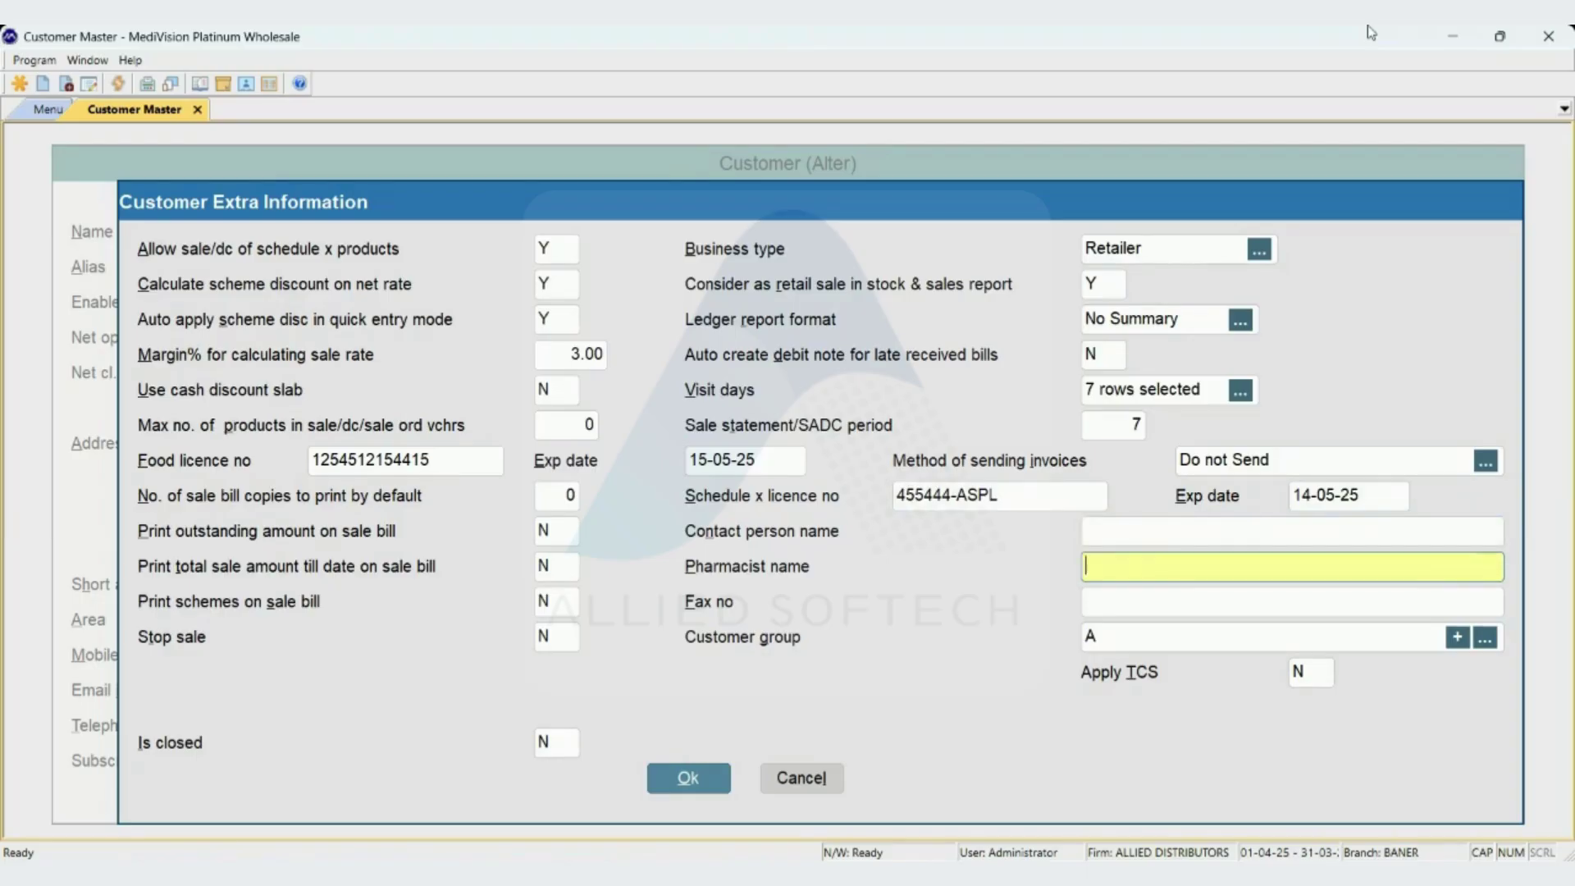
key(Return)
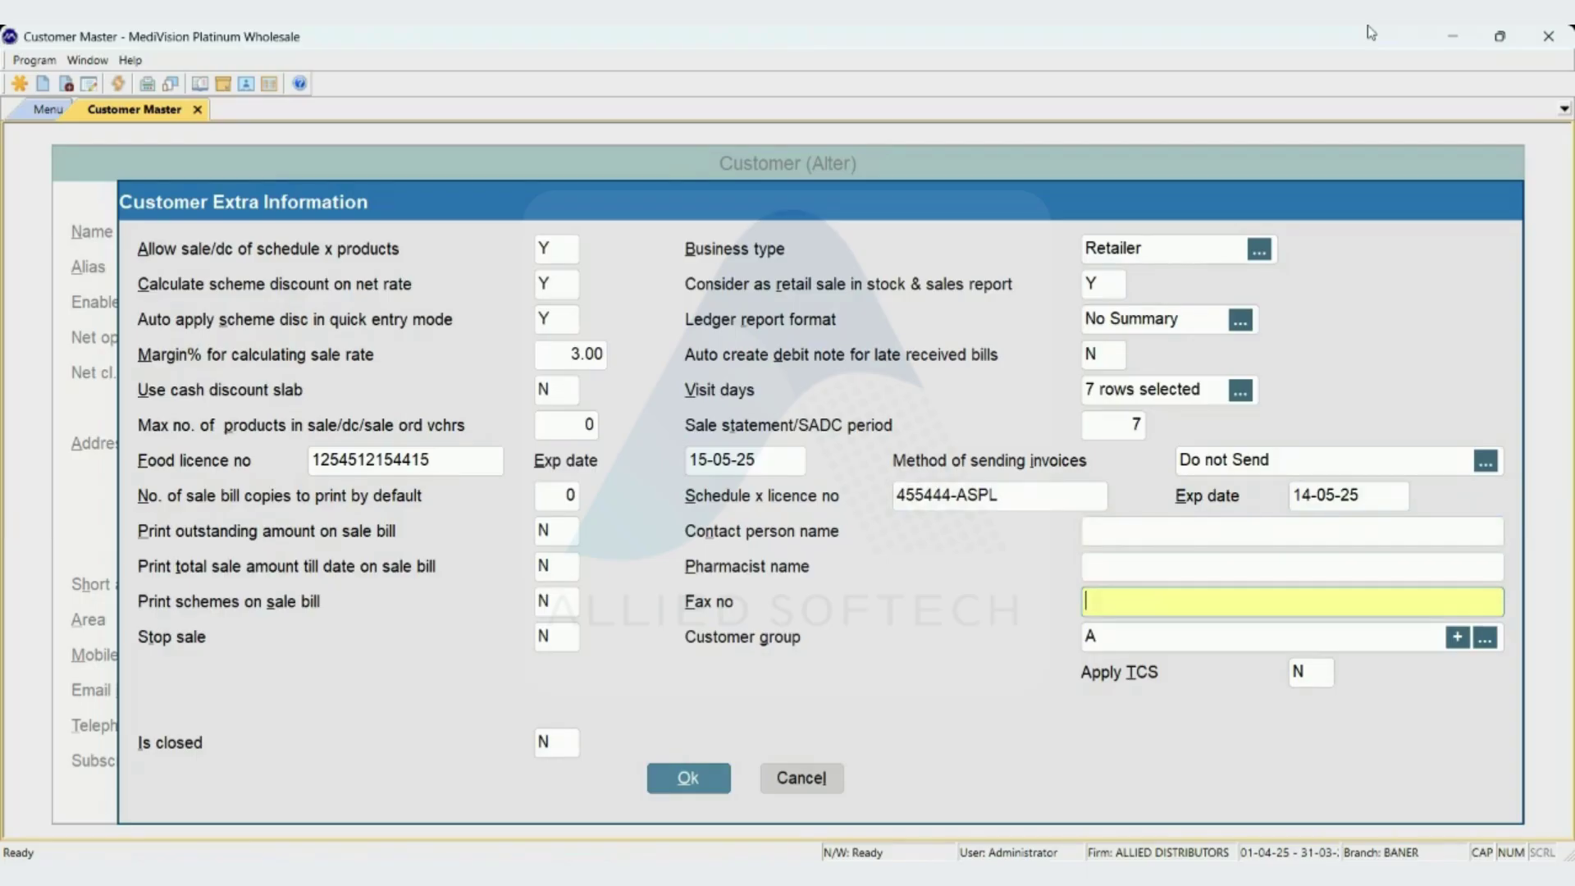
key(Return)
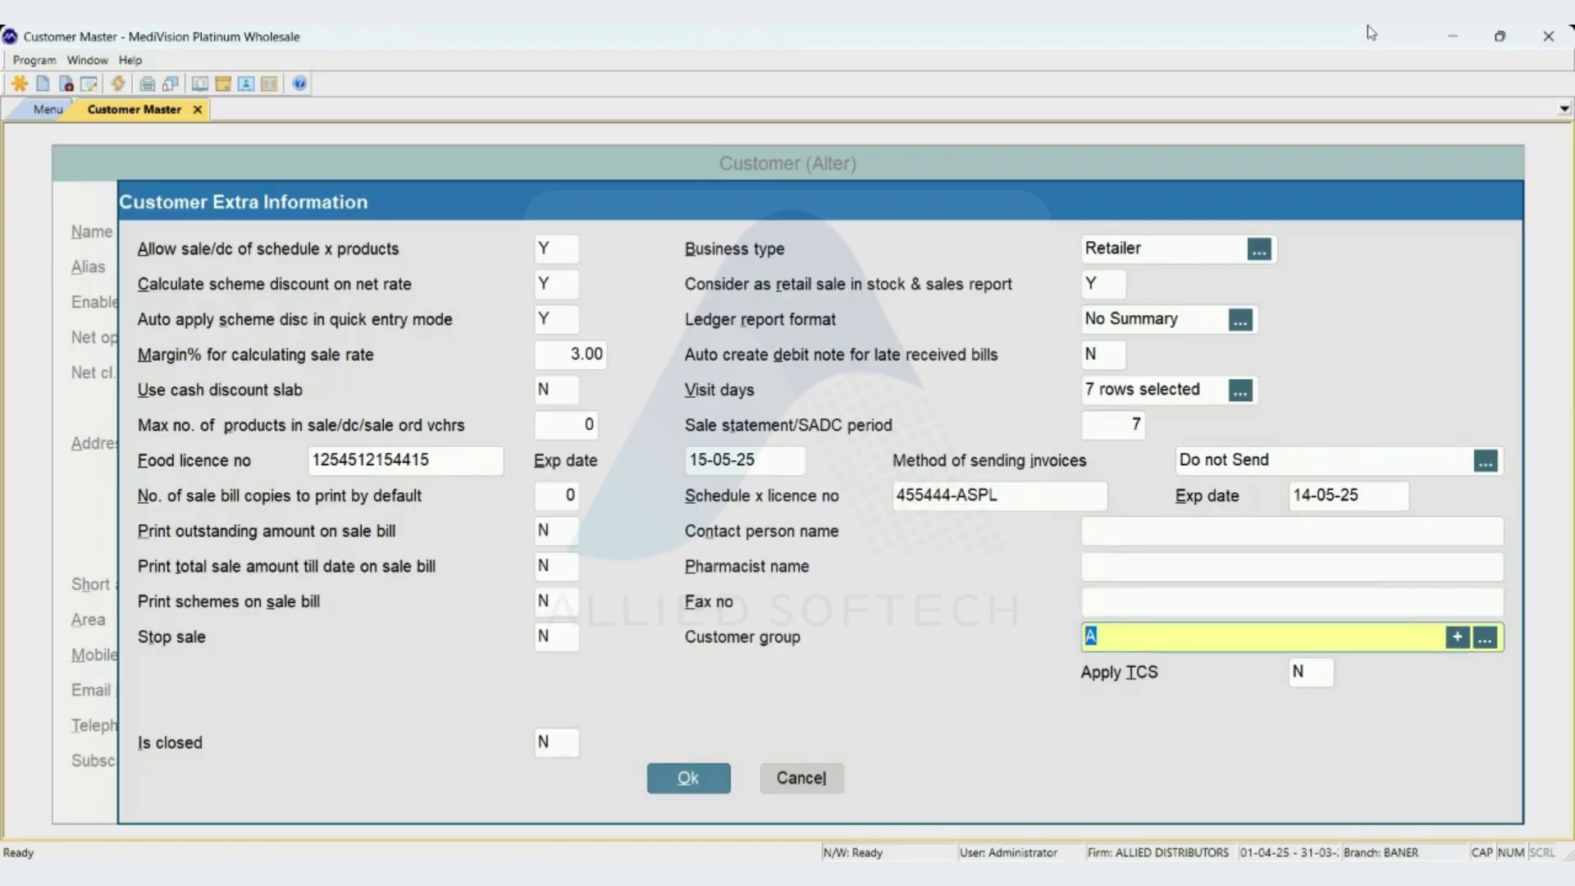
key(BackSpace)
key(Down)
key(Up)
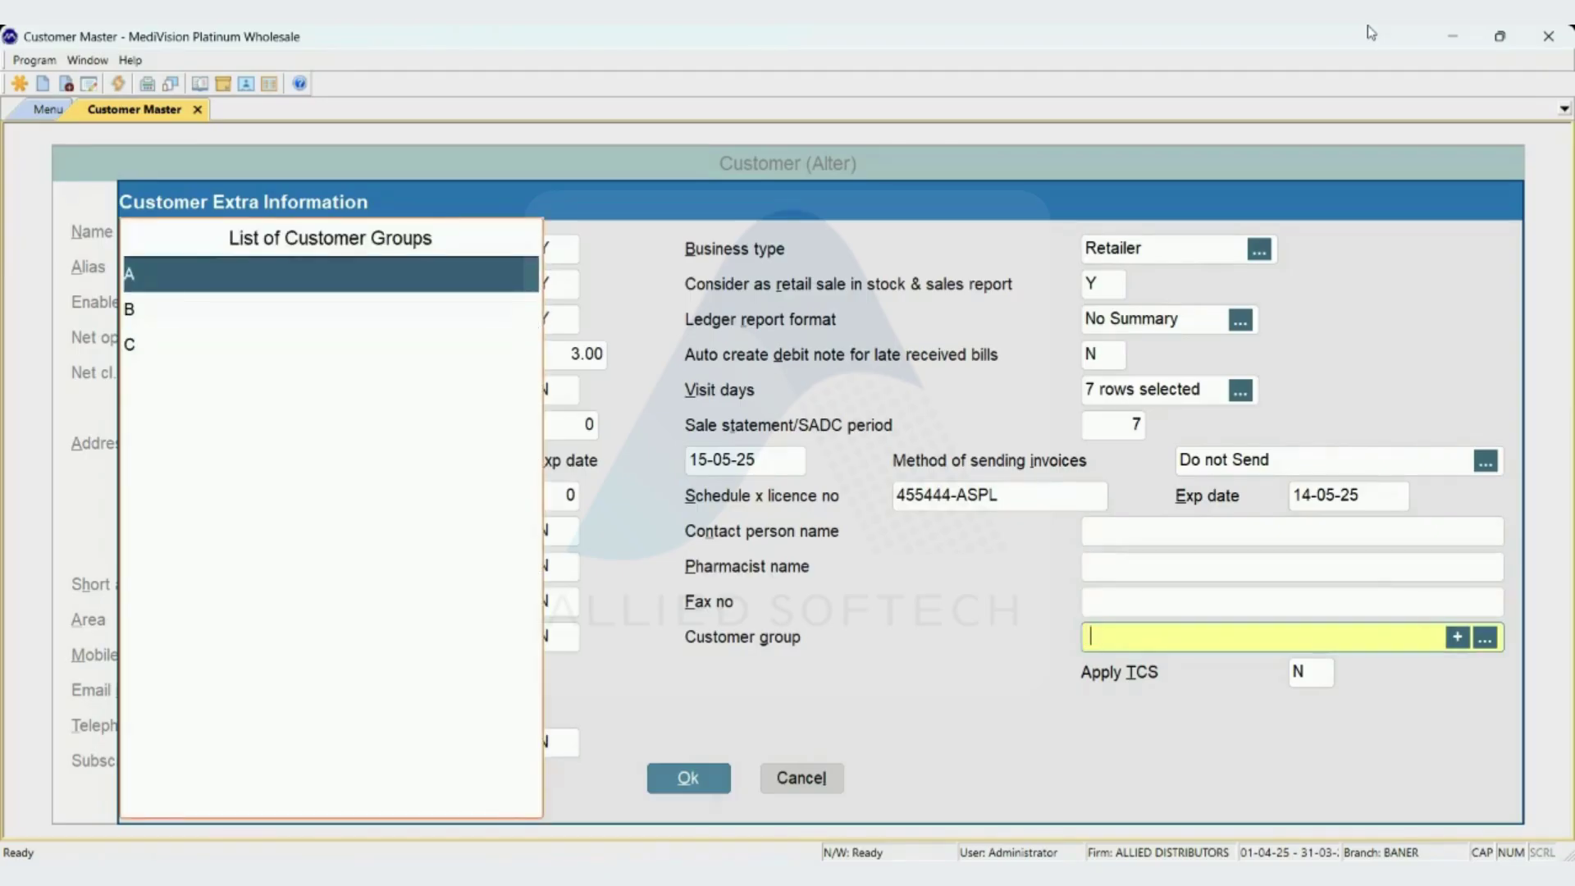
key(Return)
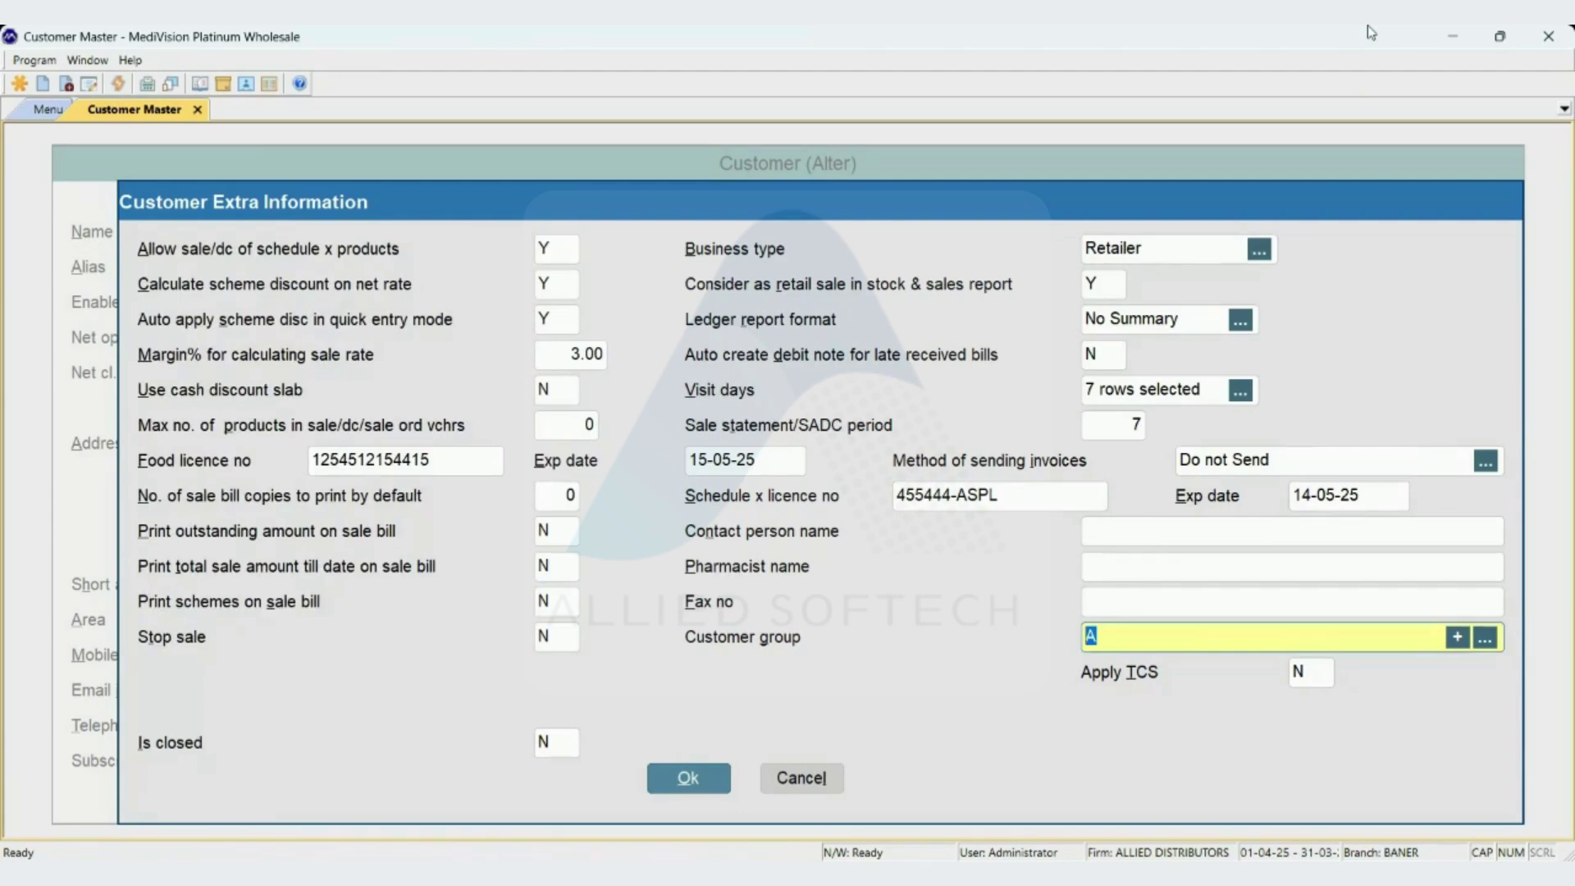
Leave the extra information and the customer's alteration form without saving, returning to the main menu.
key(Escape)
key(Escape)
key(Escape)
key(Escape)
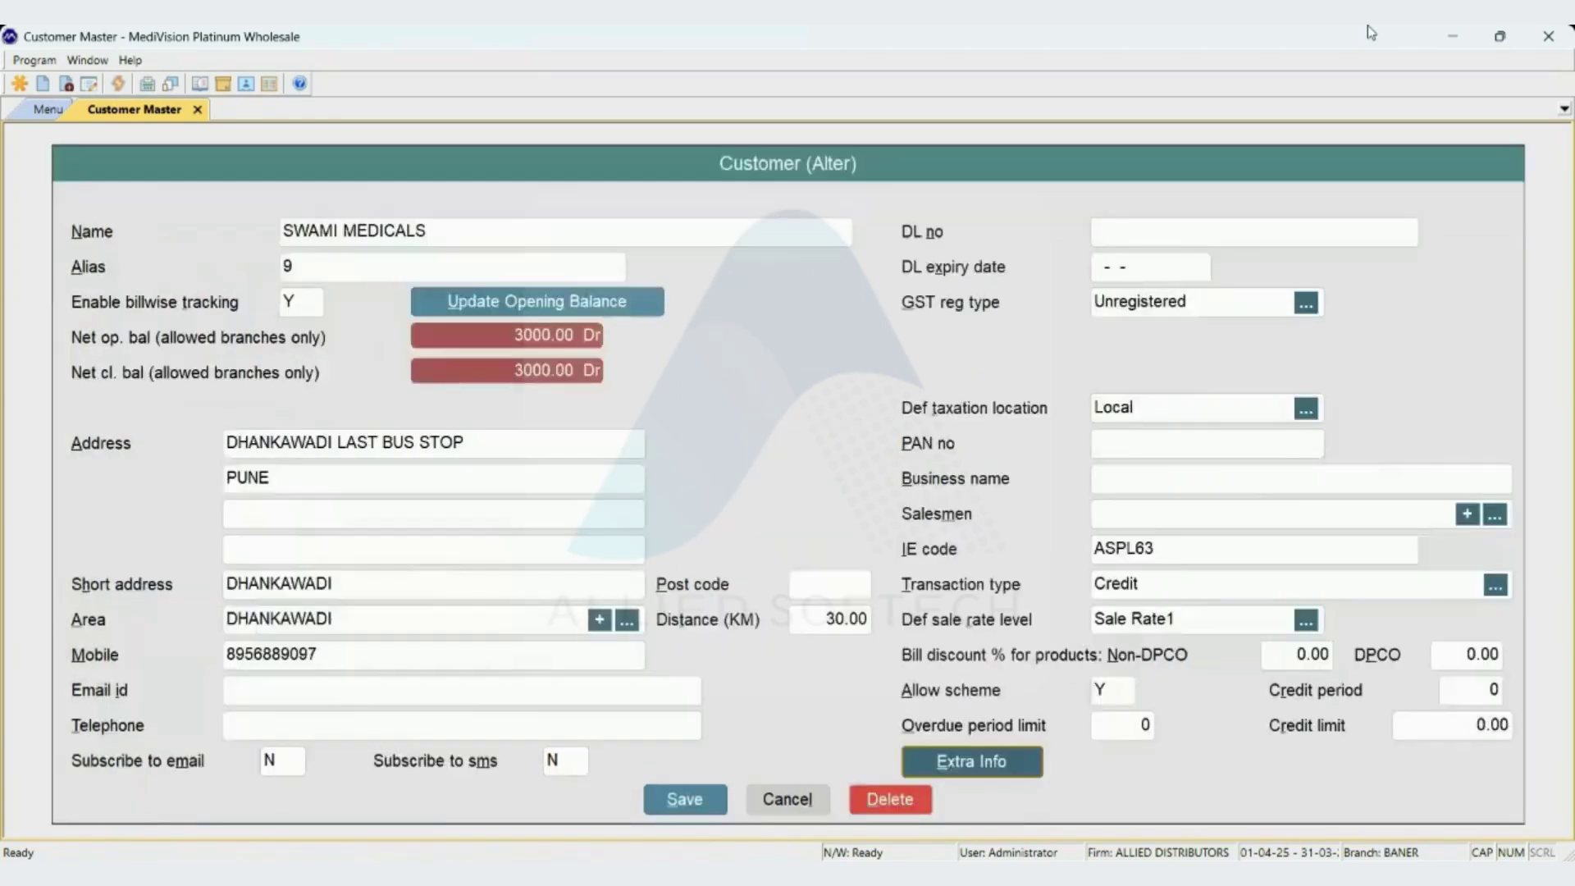
key(Down)
key(Down)
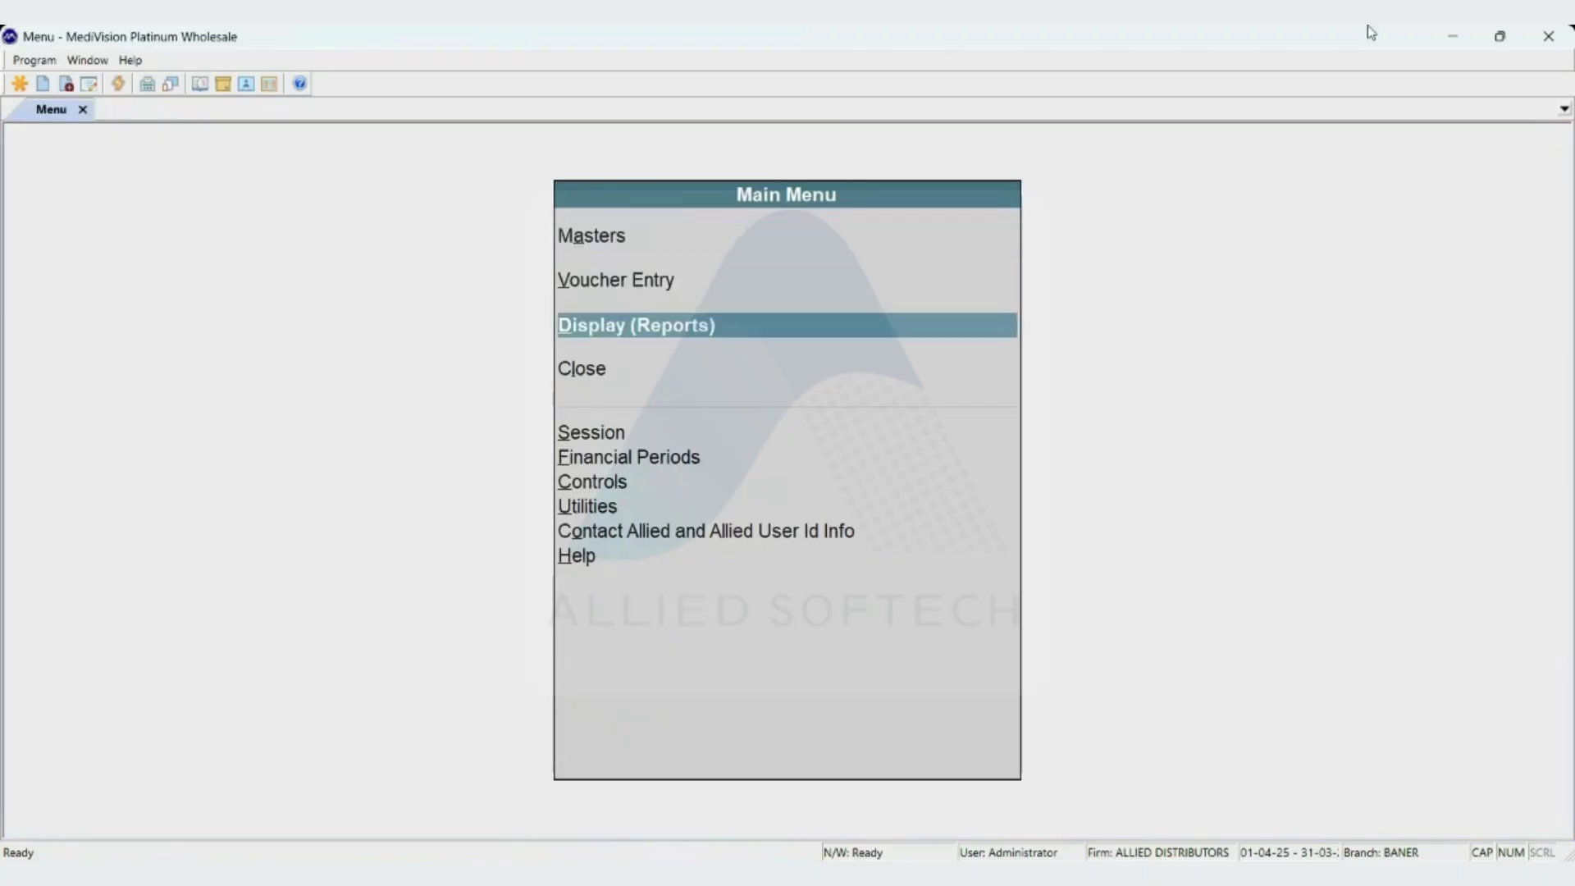
Open the criterion-based sale/DC report and go to its customer group filter.
key(Return)
key(Down)
key(Down)
key(Down)
key(Down)
key(Return)
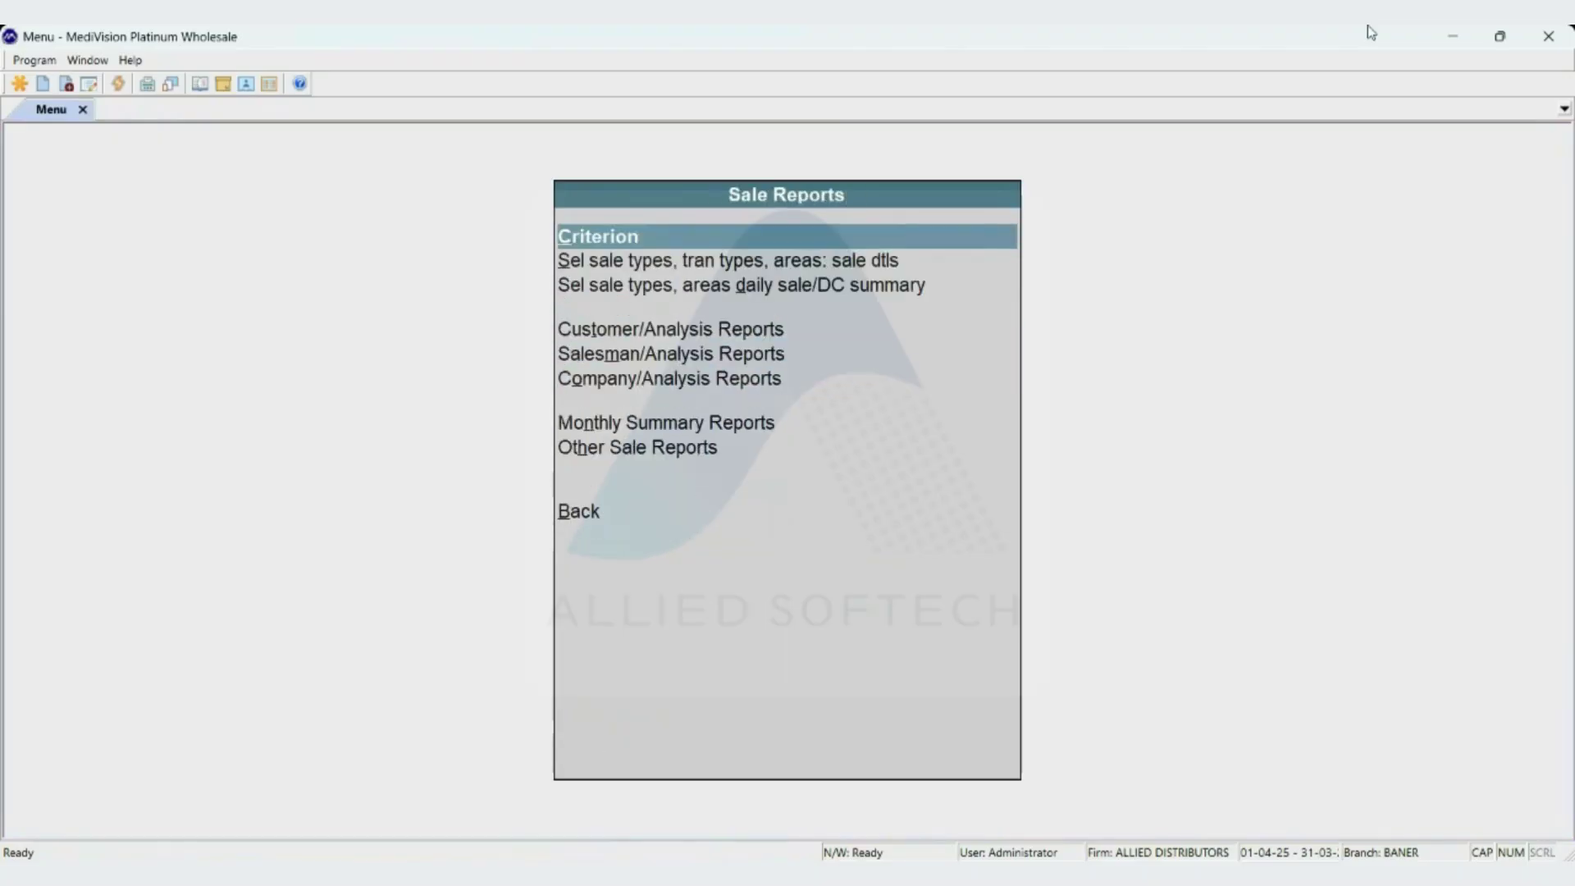
key(Down)
key(Return)
key(Return)
key(Return)
key(Return)
key(Return)
key(Return)
key(Return)
key(Return)
key(Return)
key(Return)
key(Return)
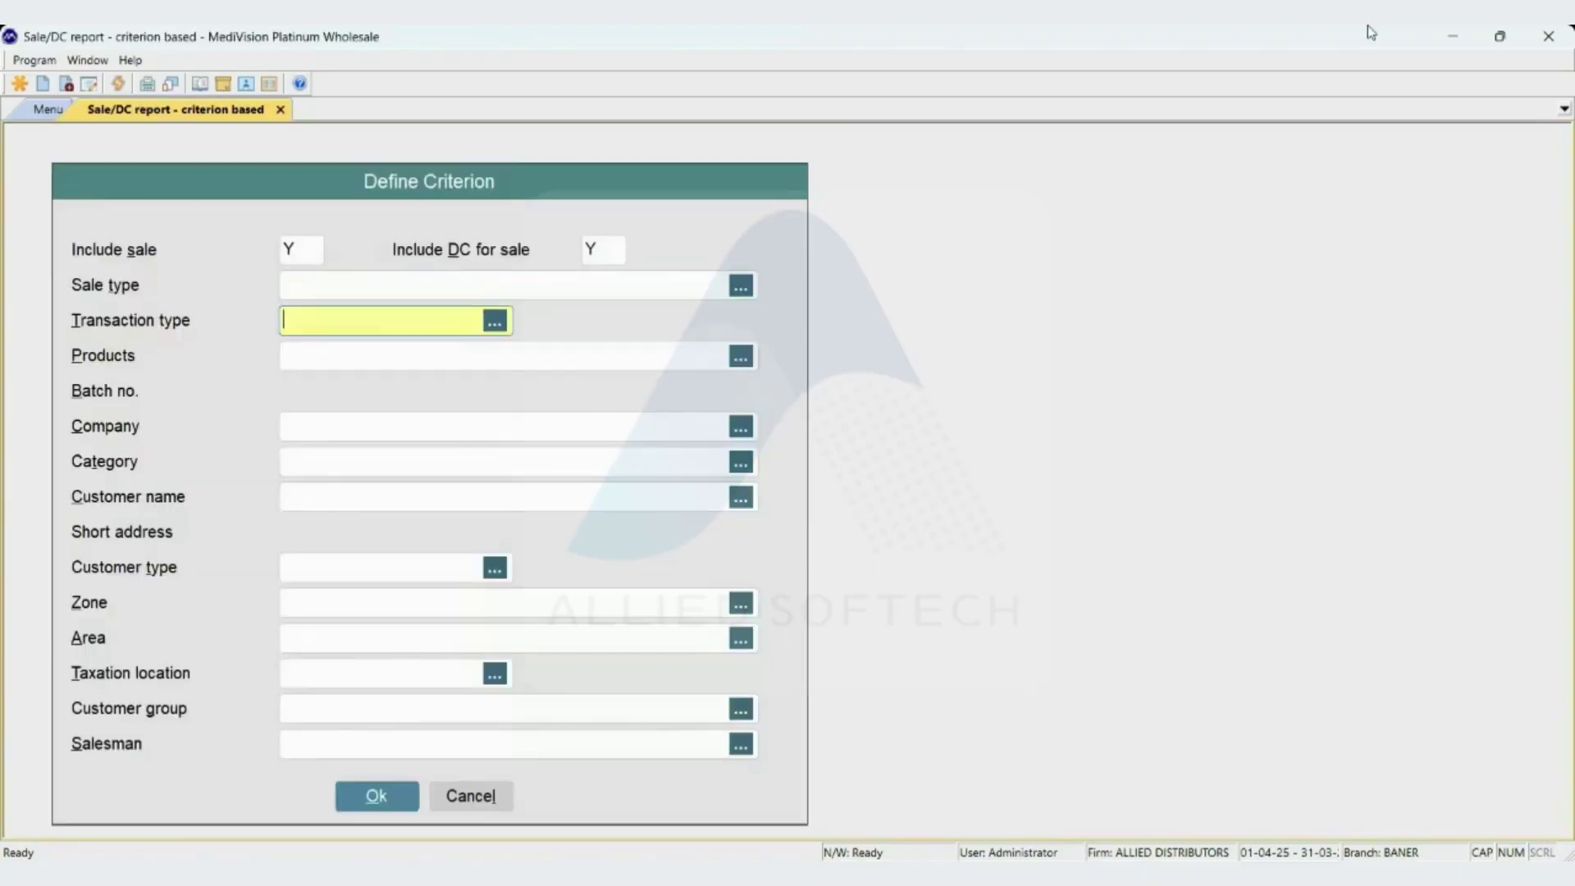
Try customer groups A and B as the sale/DC report filter, and close the criteria without running the report.
key(Down)
key(Down)
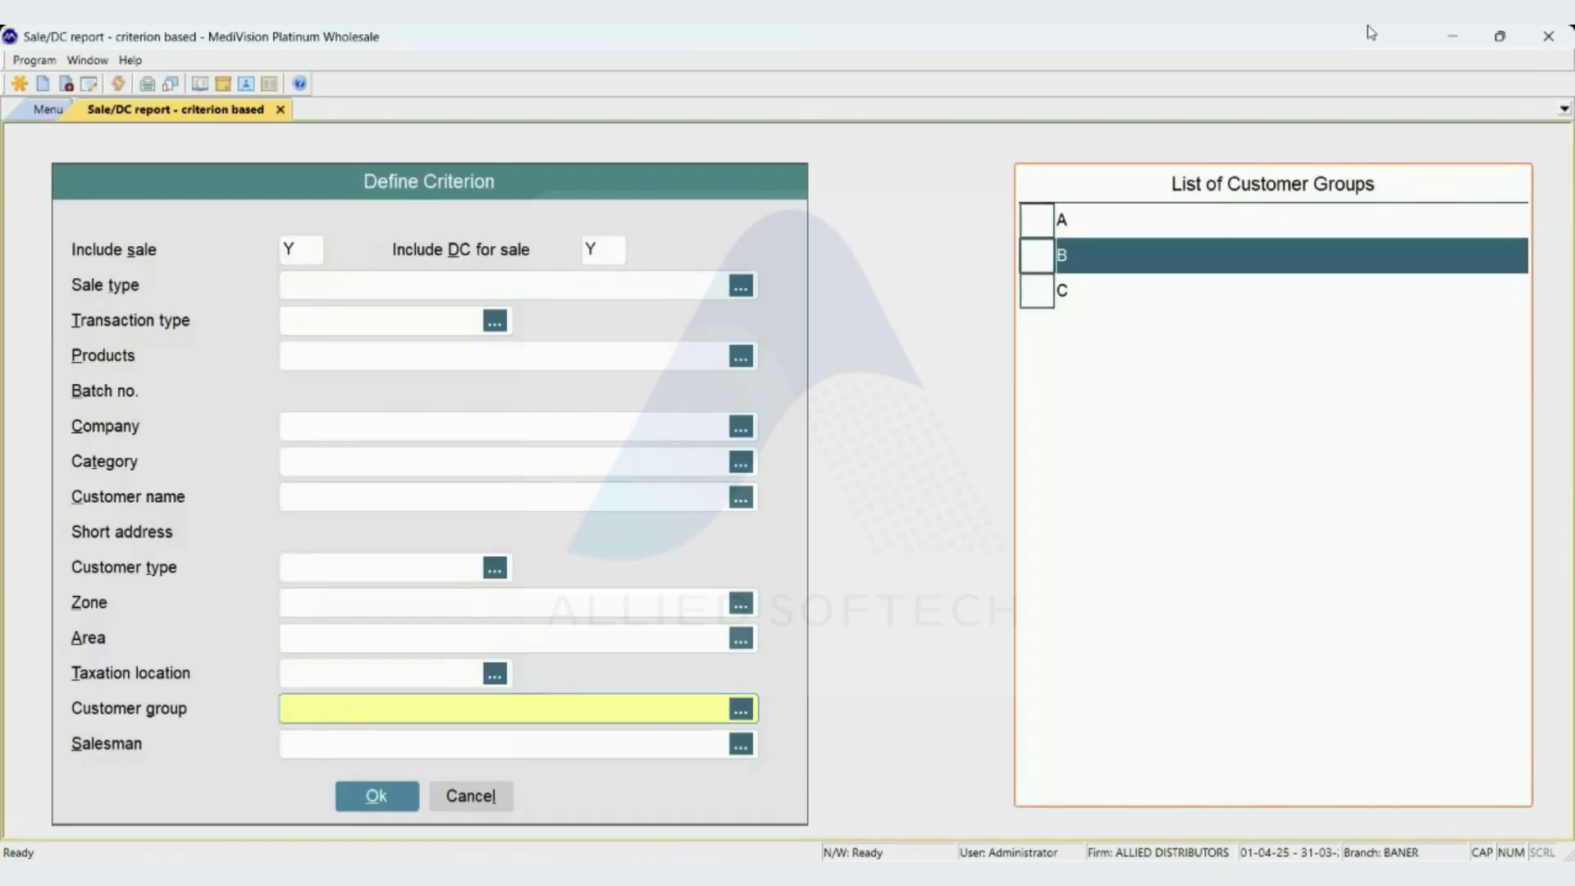
key(Up)
key(space)
key(Down)
key(space)
key(Up)
key(space)
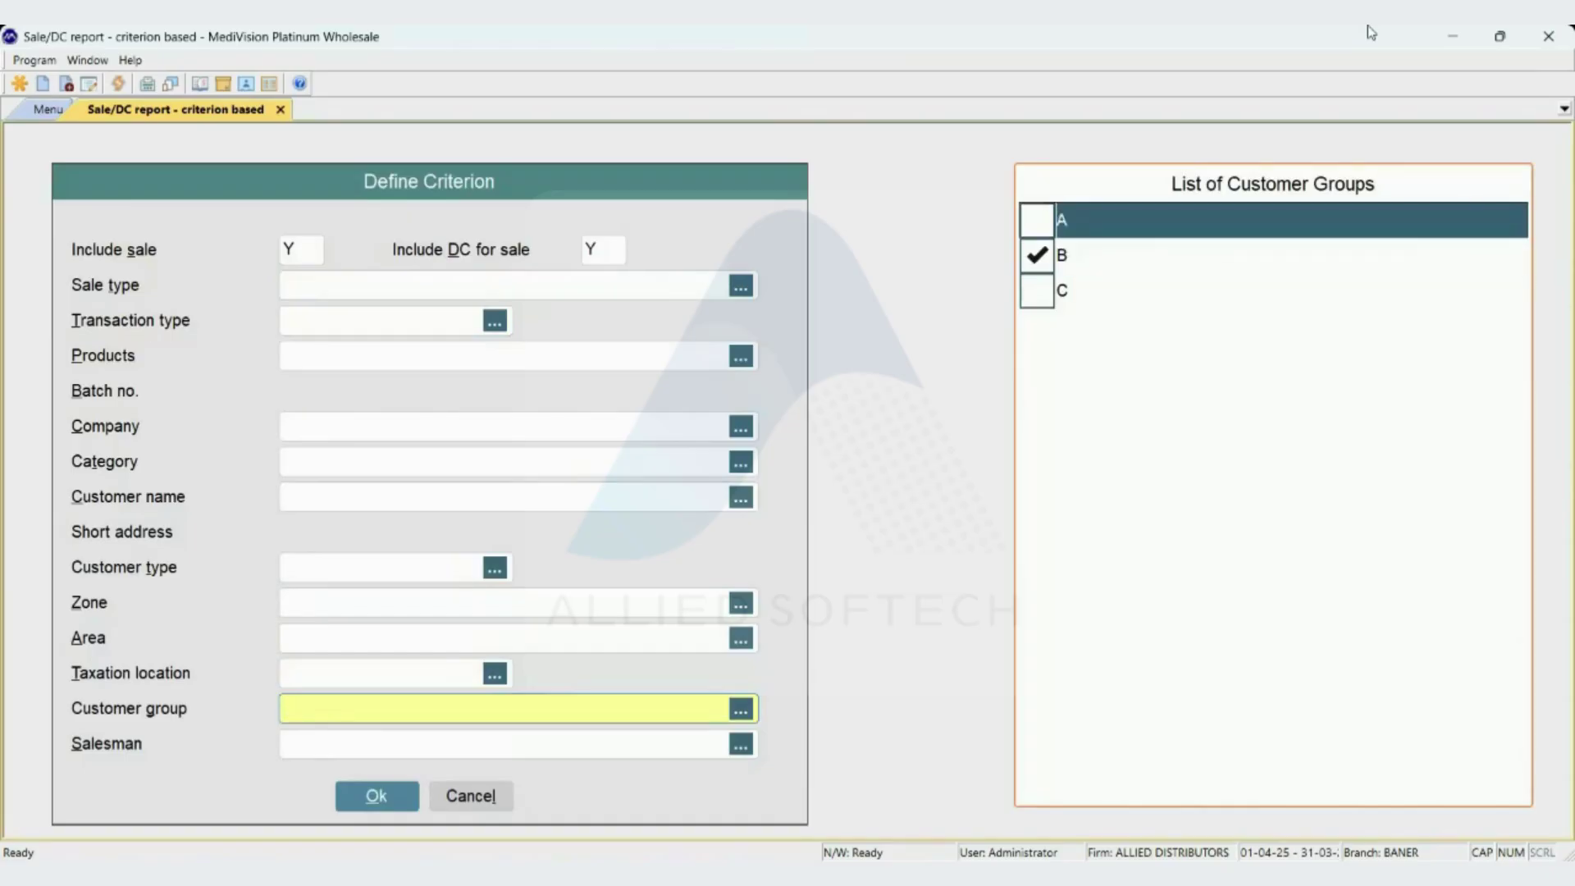
key(Down)
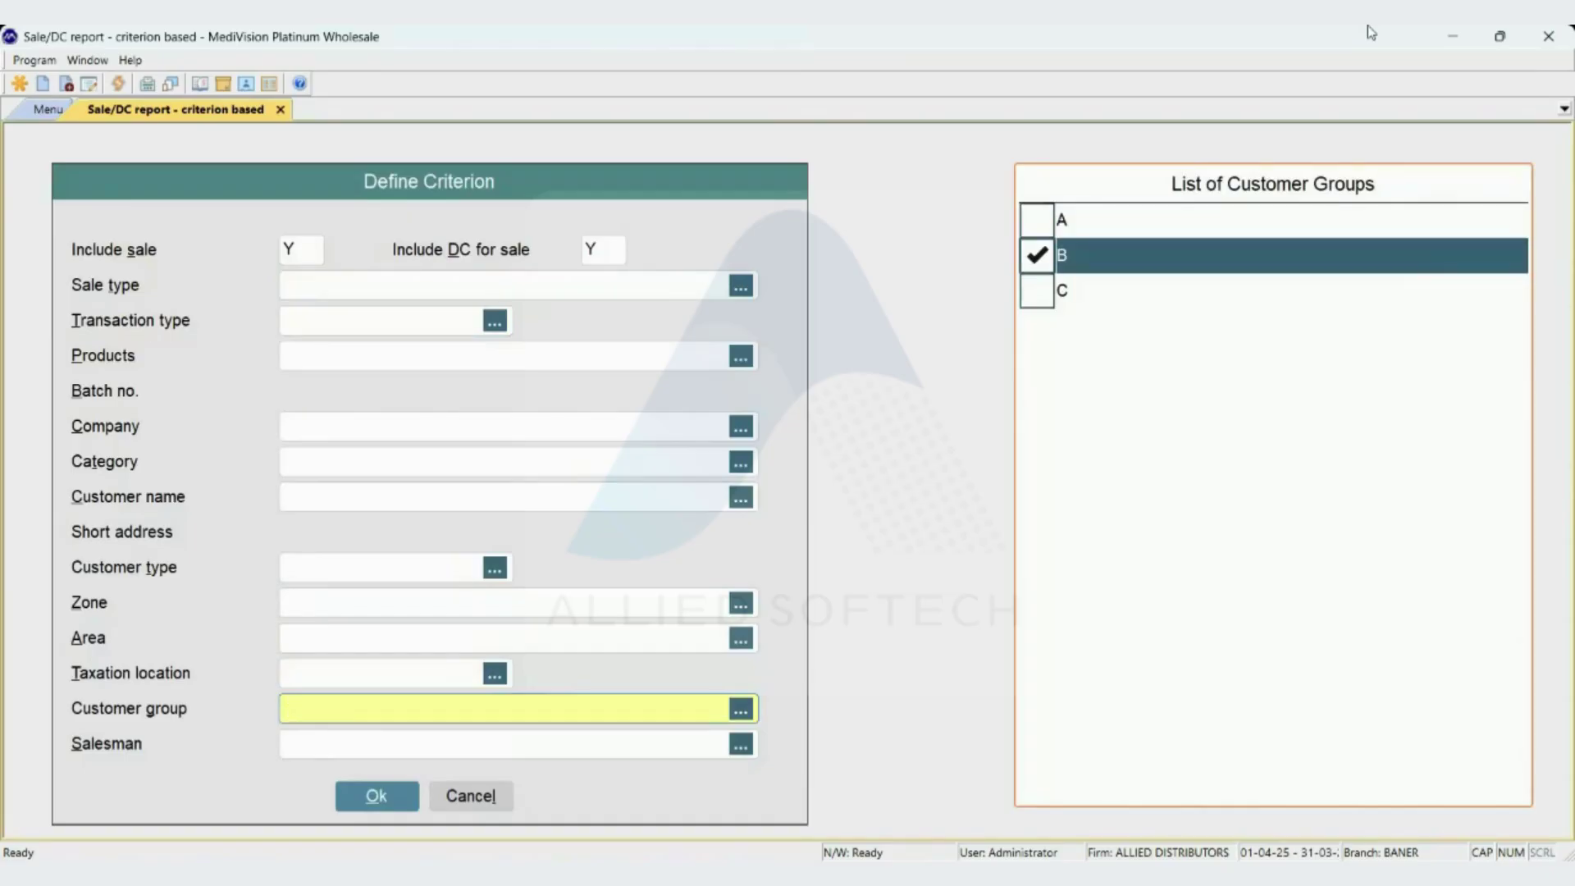
key(Return)
key(Escape)
key(Escape)
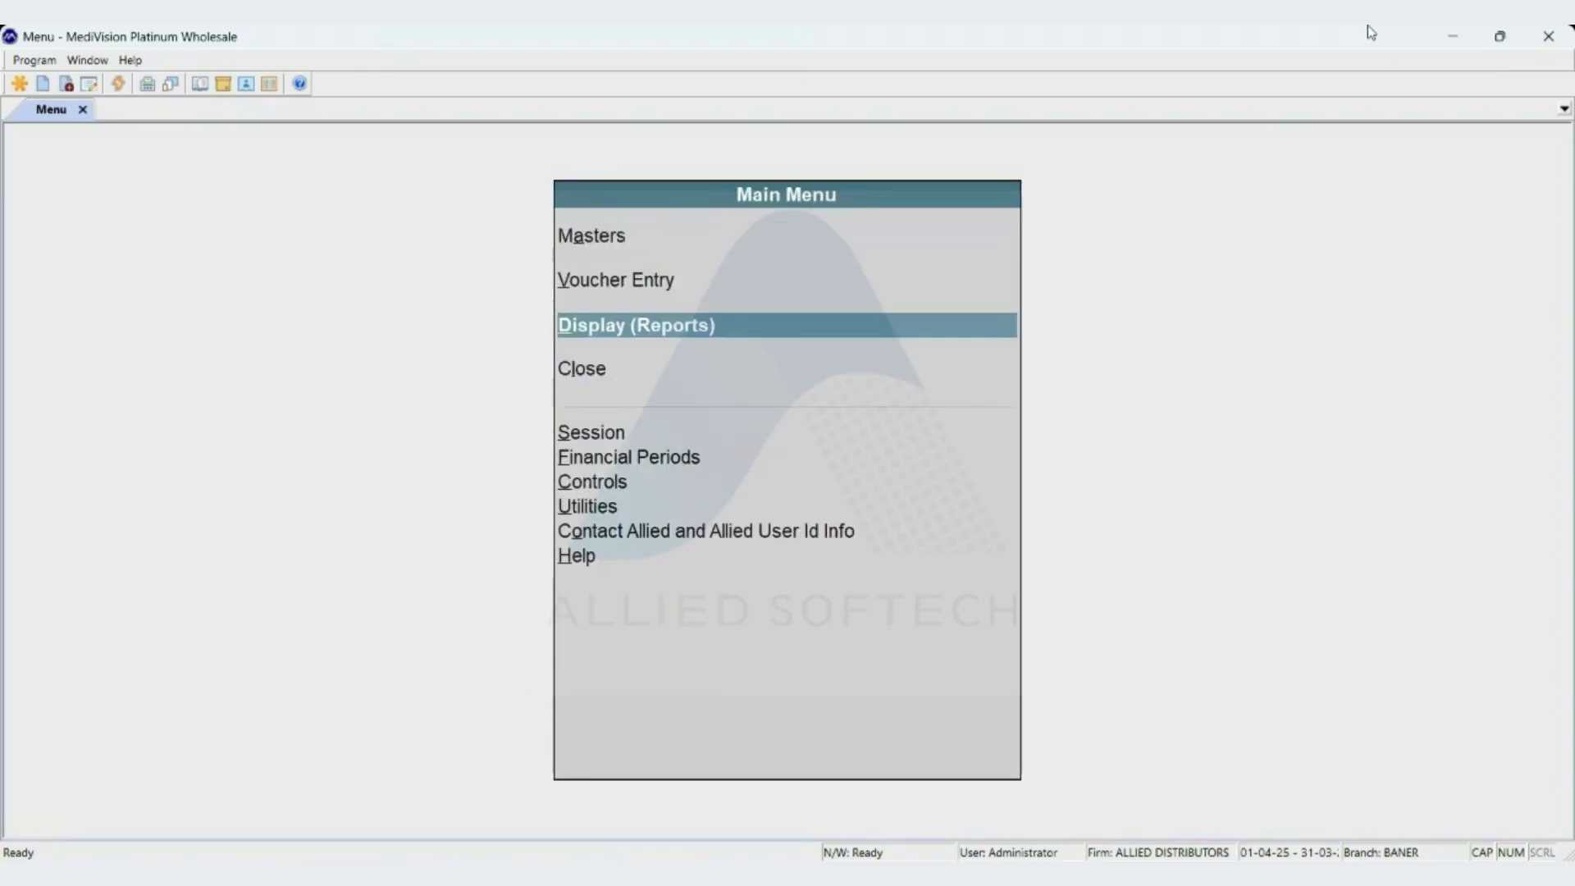
Open the statement-wise outstanding receivables report and go to its customer group filter.
key(d)
key(o)
key(s)
key(Return)
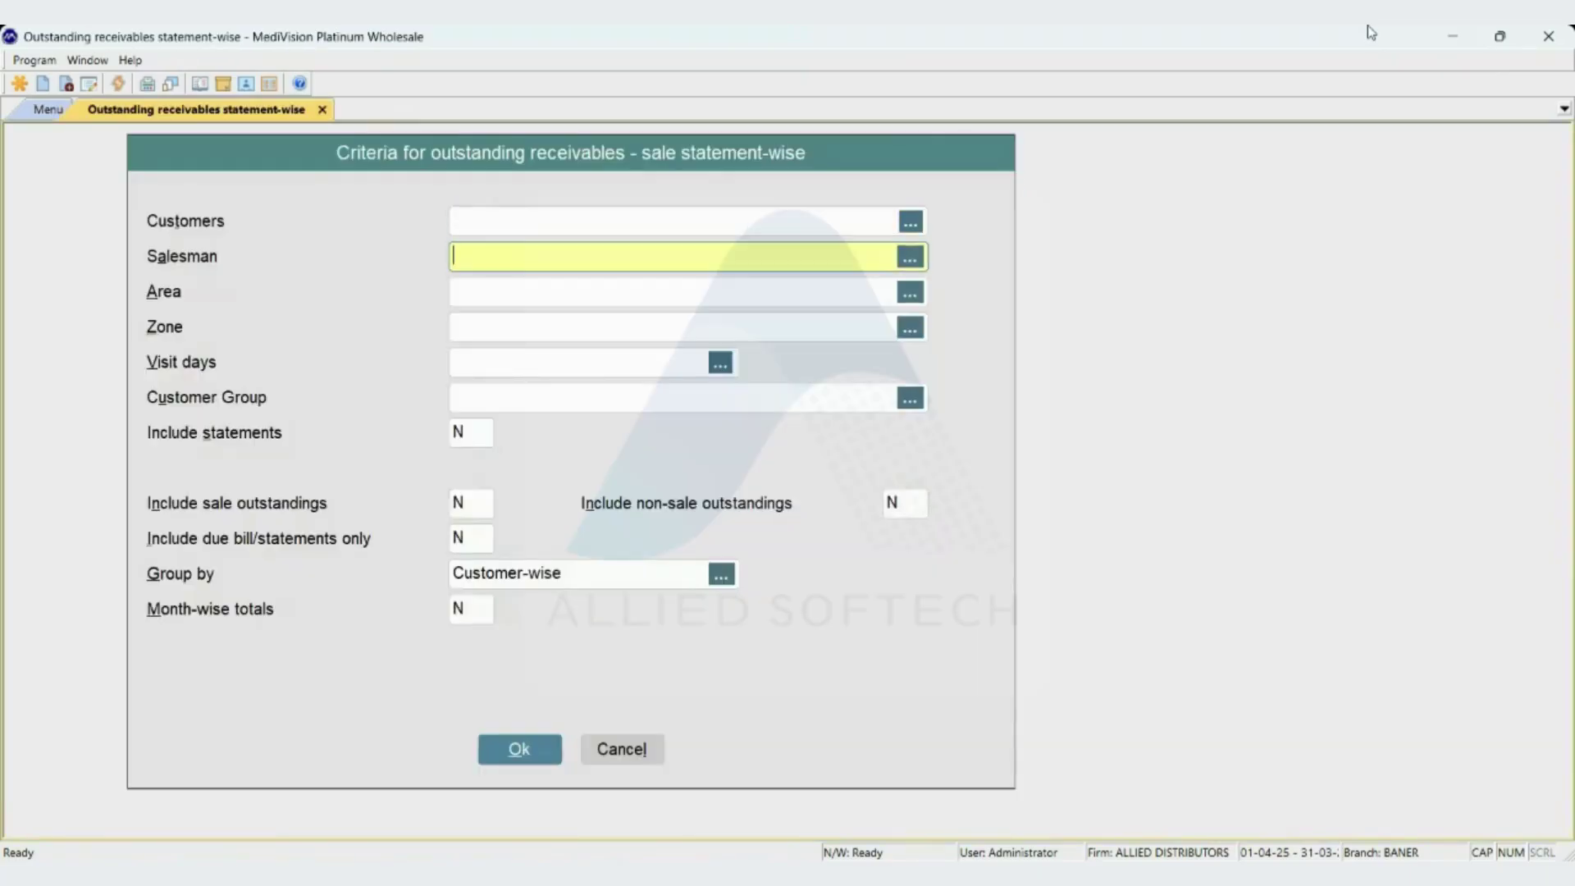
key(Return)
key(Return)
key(Return)
key(Return)
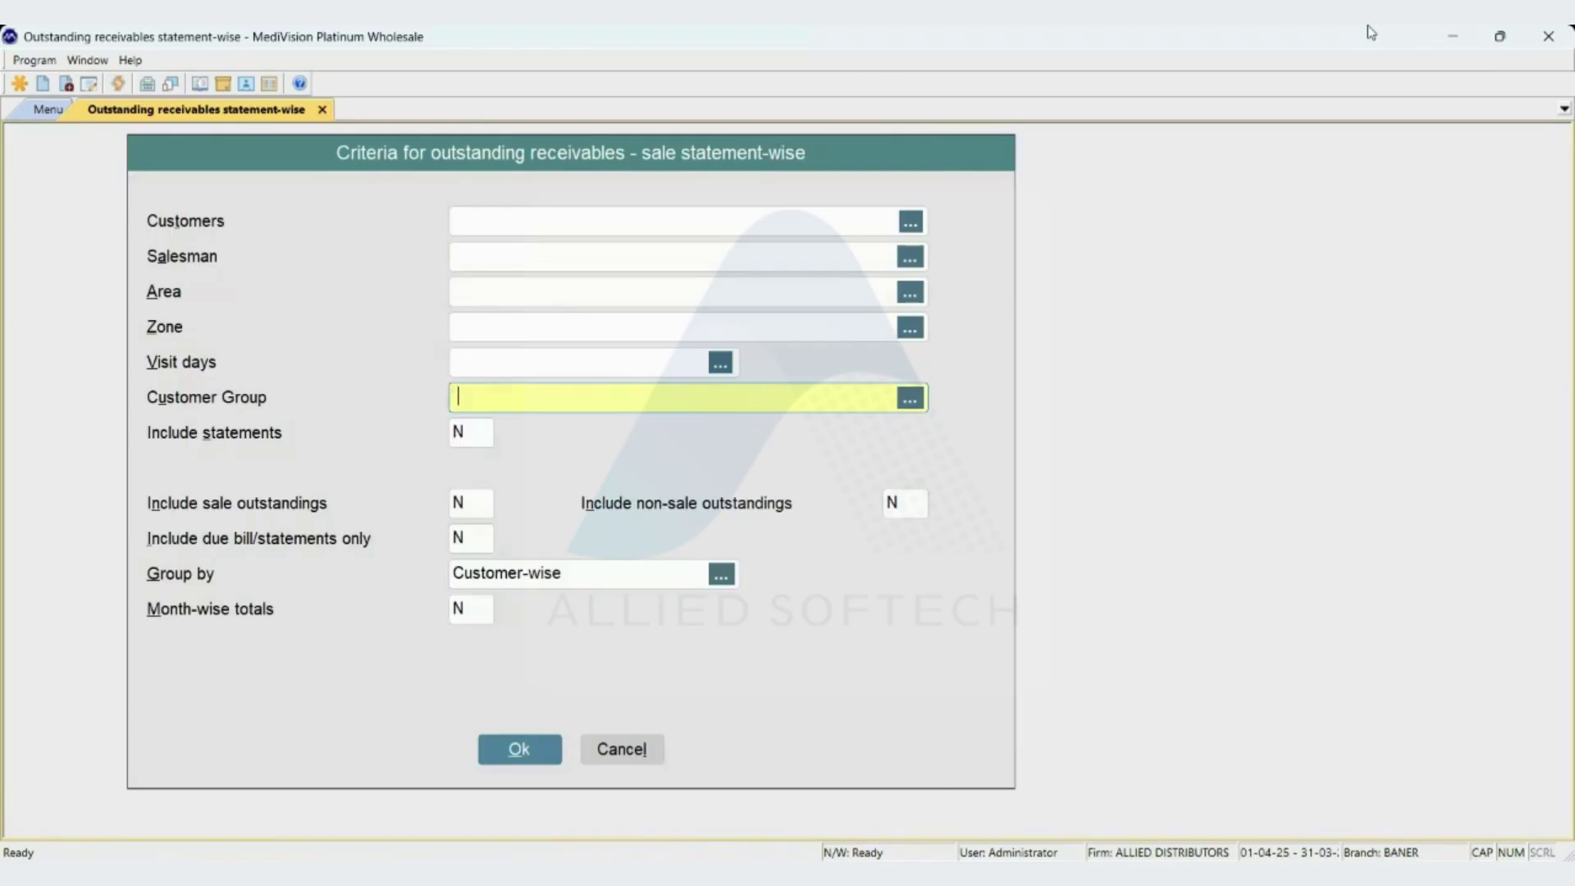
Try customer groups A and B as the outstanding receivables filter, and close the criteria without running the report.
key(F2)
key(Down)
key(Down)
key(space)
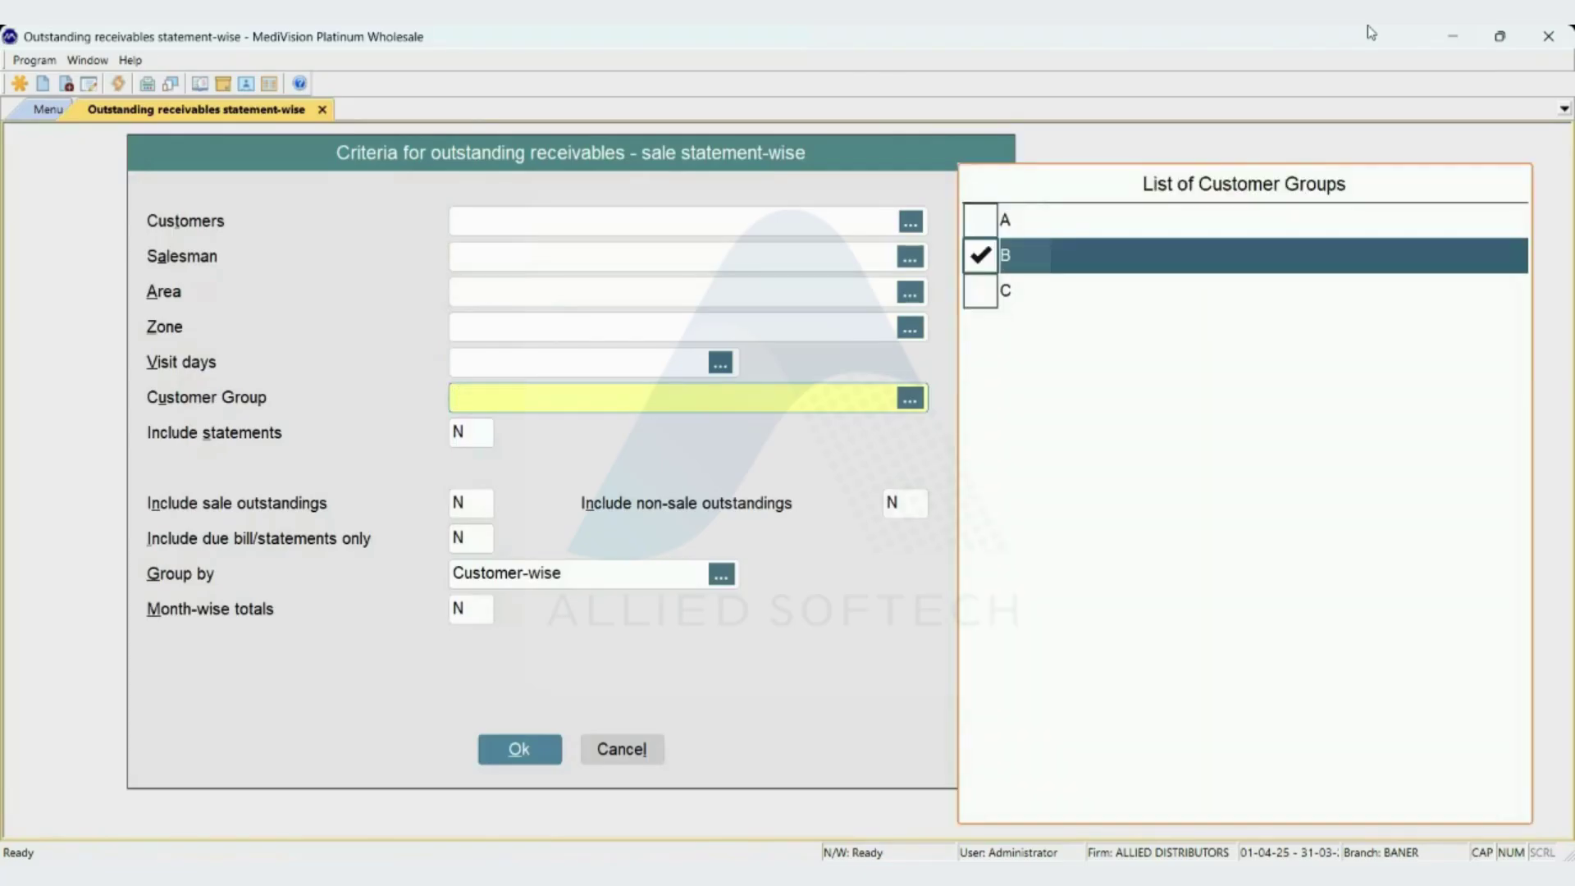
key(Up)
key(space)
key(Down)
key(space)
key(Escape)
key(Escape)
key(Escape)
key(Escape)
key(Escape)
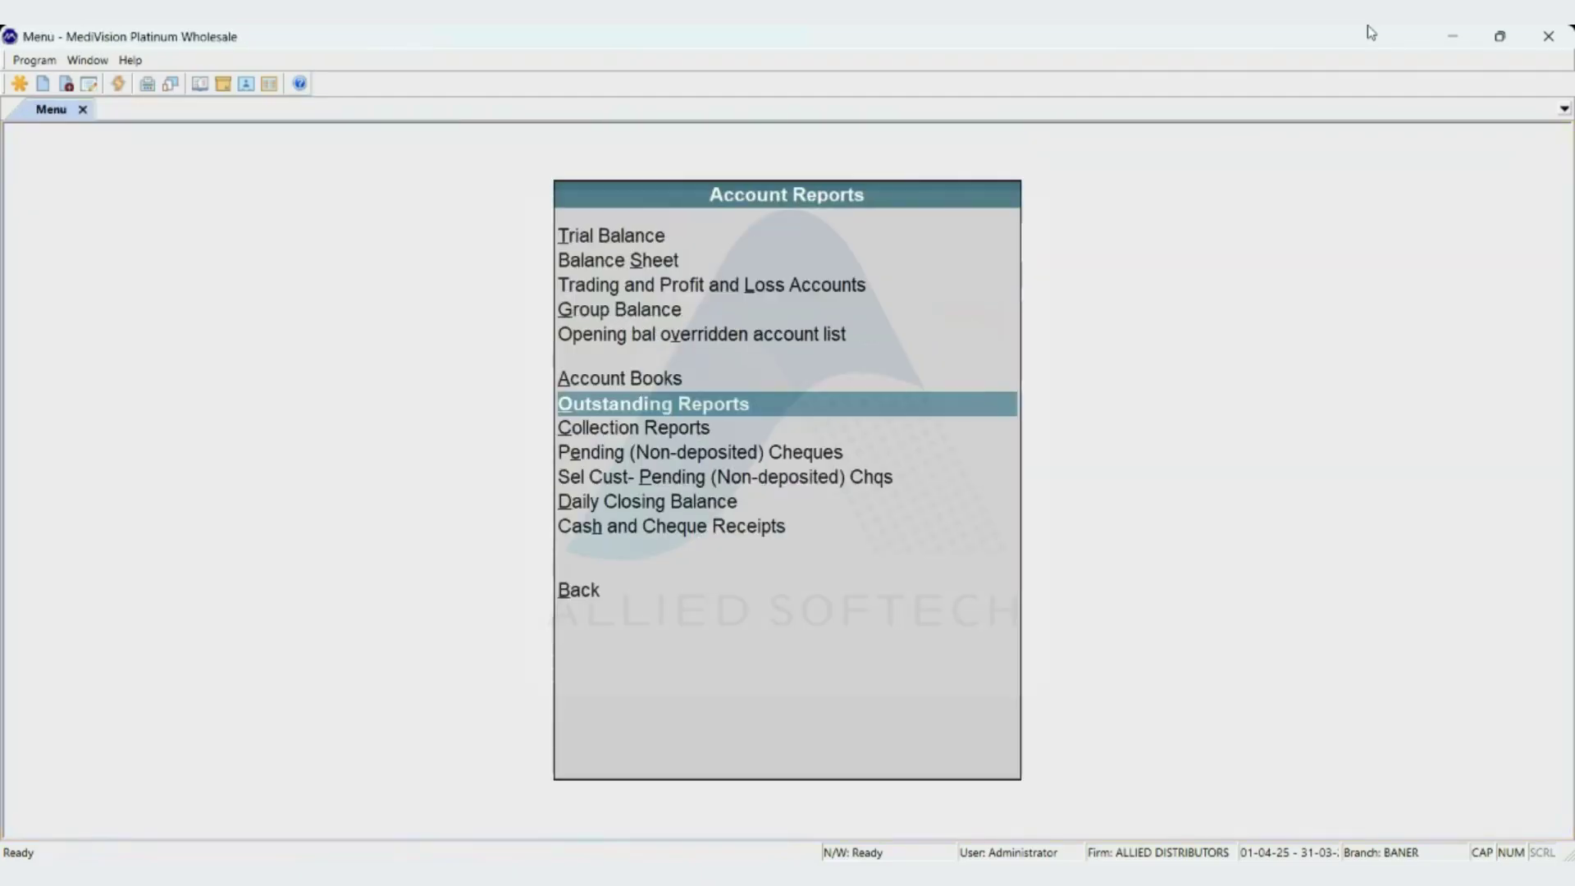
Return to the customer master and reopen SWAMI MEDICALS for alteration.
key(Up)
key(Up)
key(Return)
key(Down)
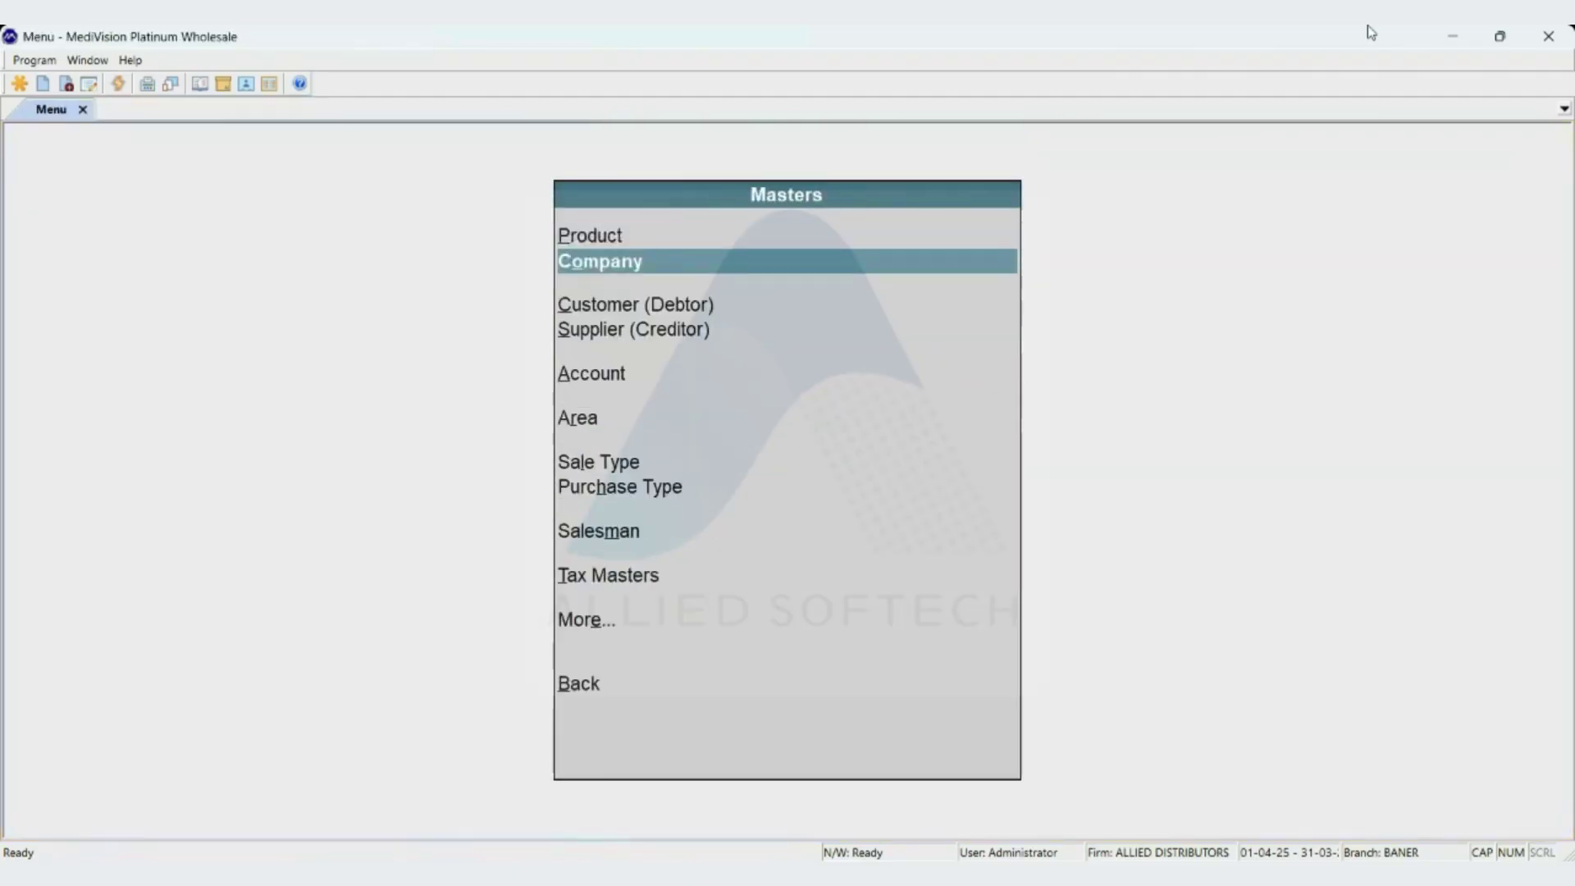
key(Down)
key(Return)
text(a)
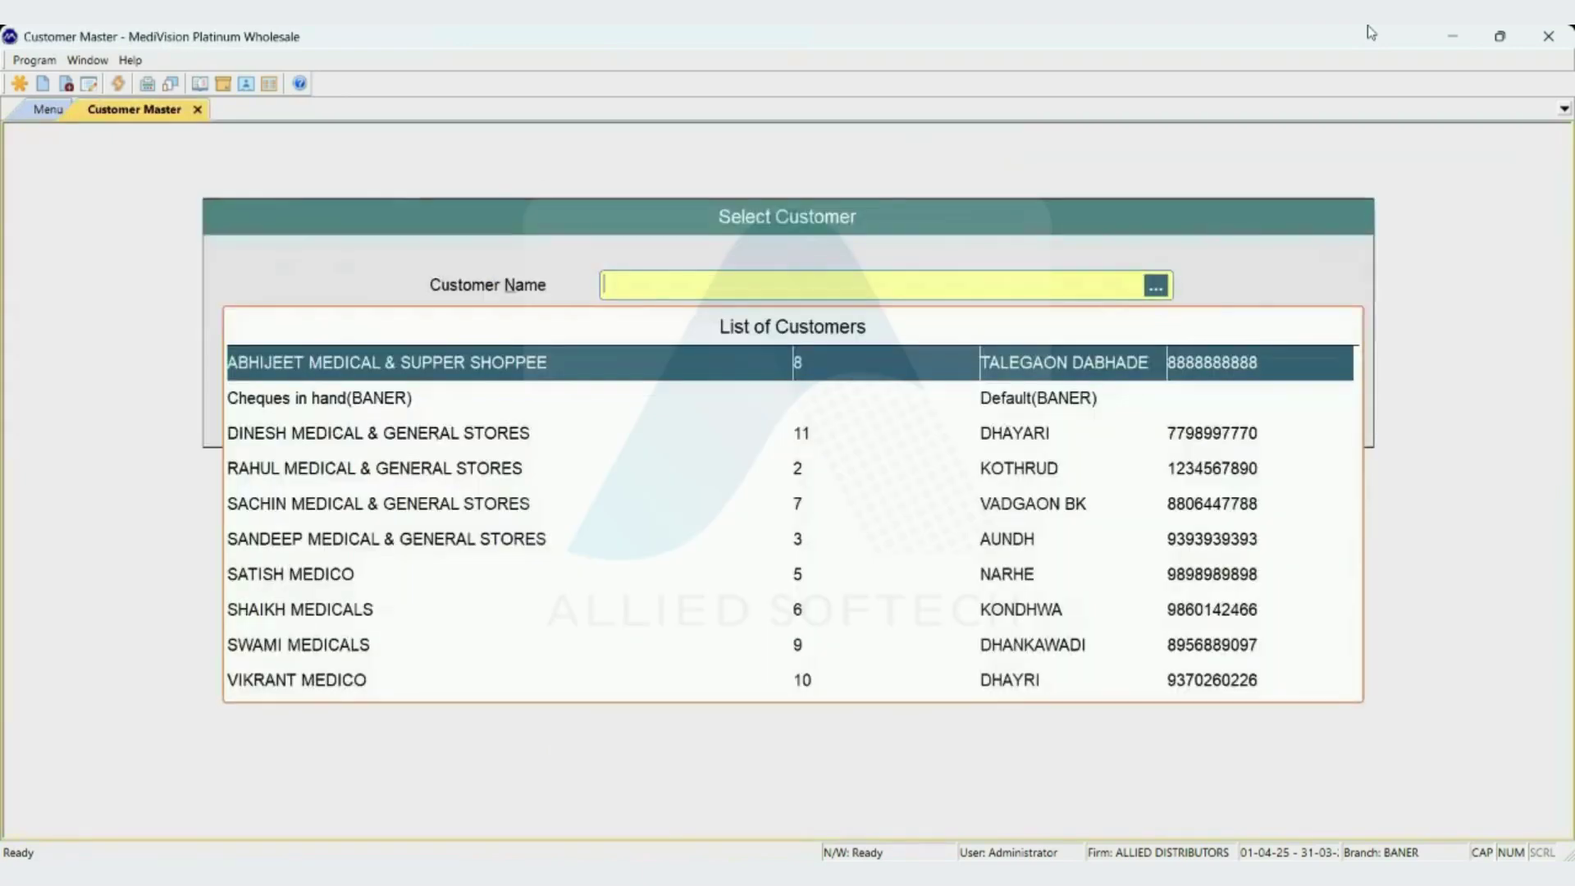
text(SWA)
key(Return)
key(Return)
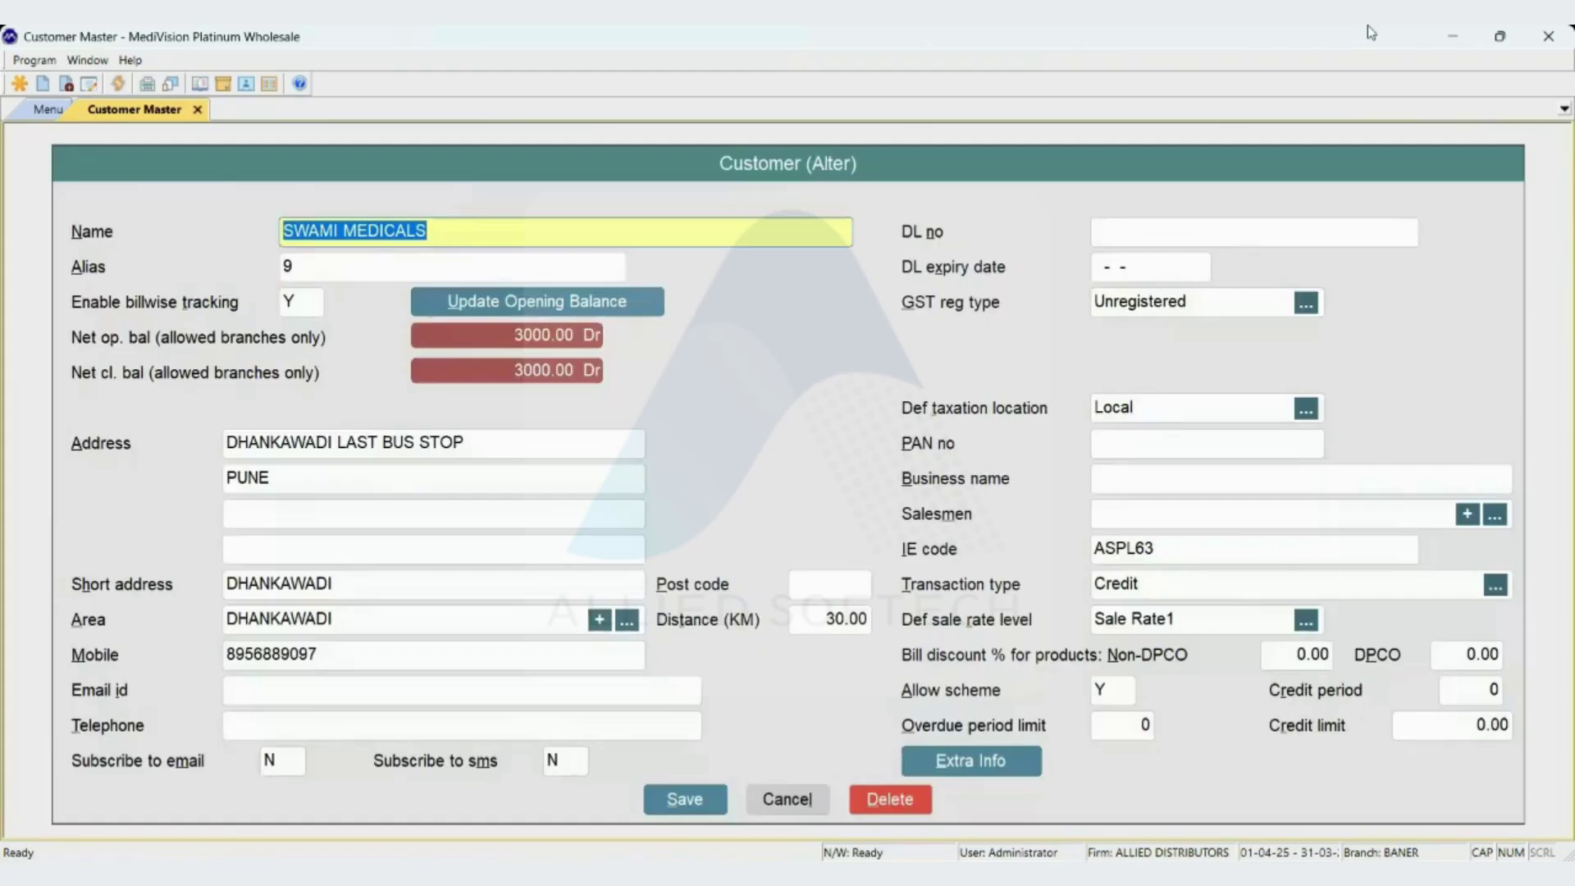
Open the customer's extra information and go through its fields to the Apply TCS setting.
key(alt+e)
key(Return)
key(Return)
key(Return)
key(Return)
key(Return)
key(Return)
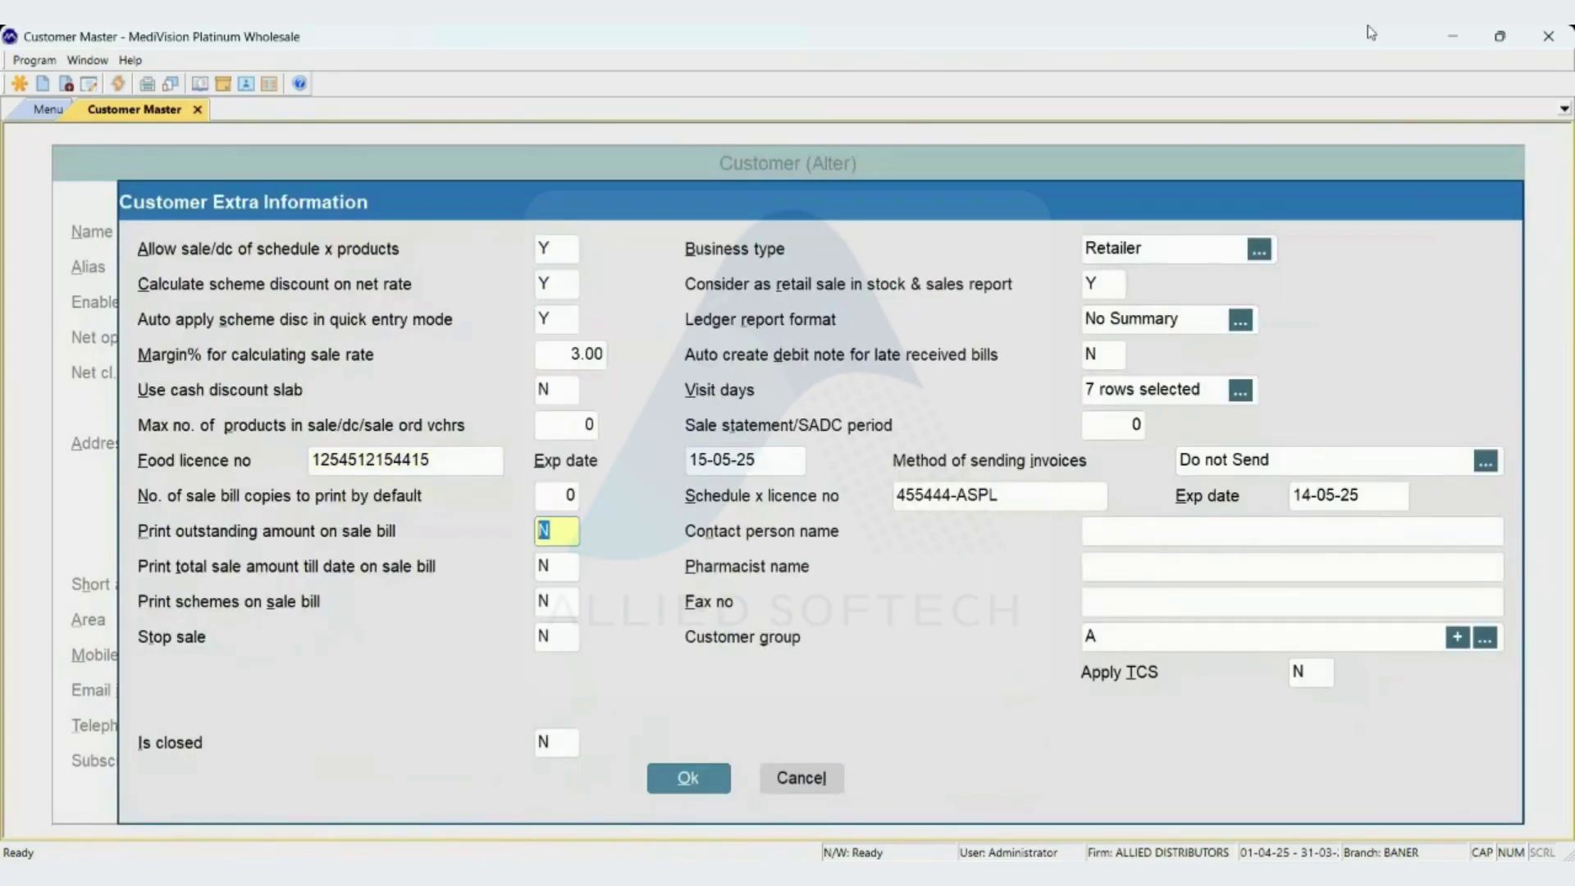
key(Return)
key(Return)
key(Return)
key(Return)
key(Return)
key(Return)
key(Return)
key(Return)
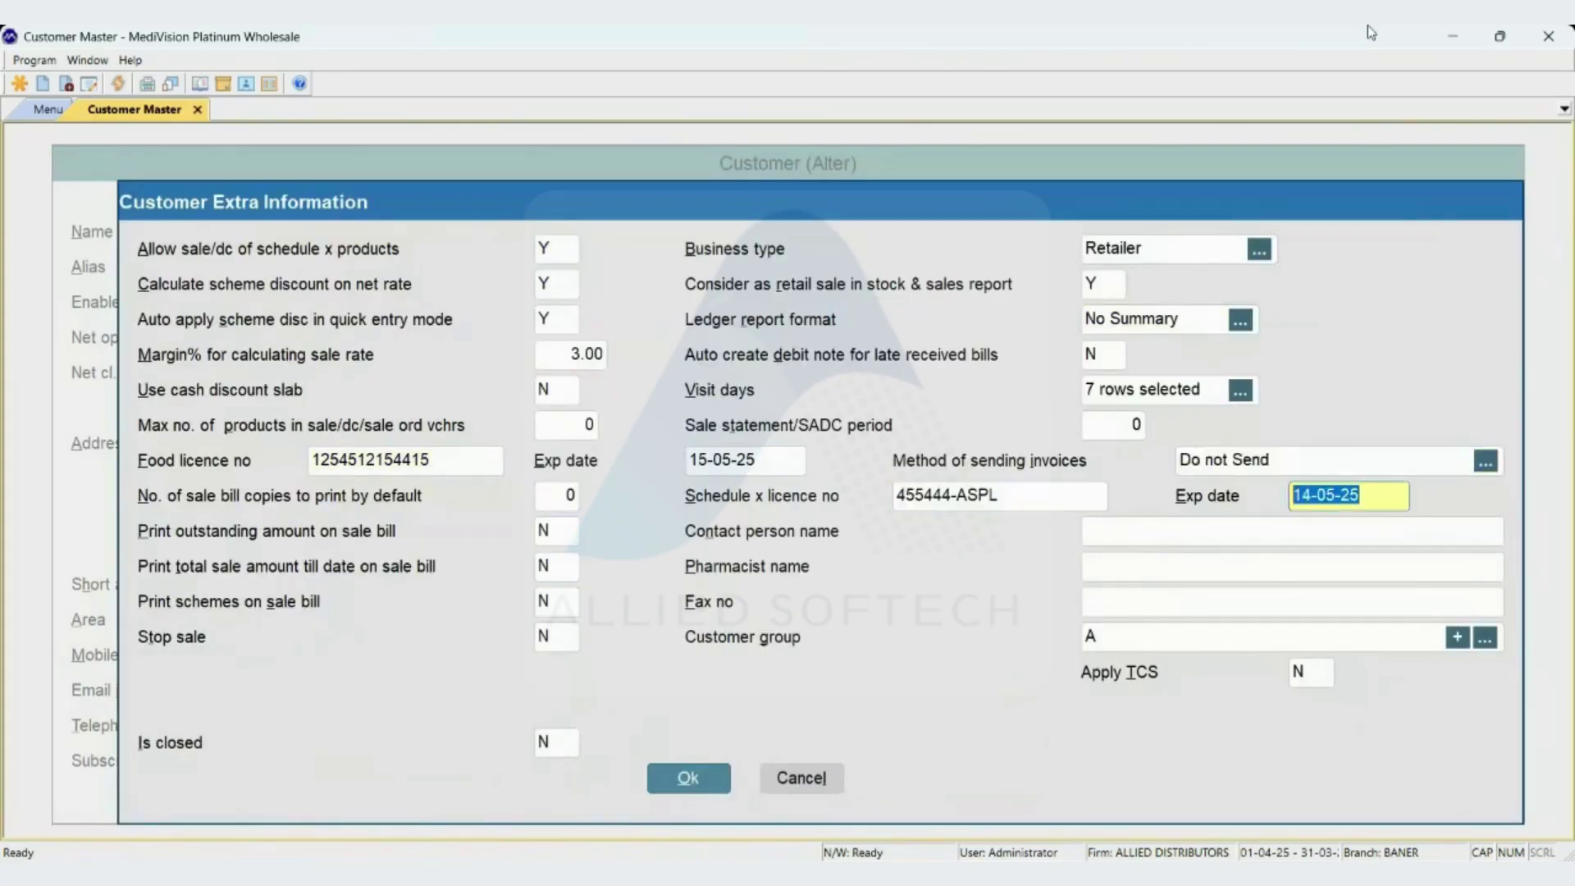
key(shift+Tab)
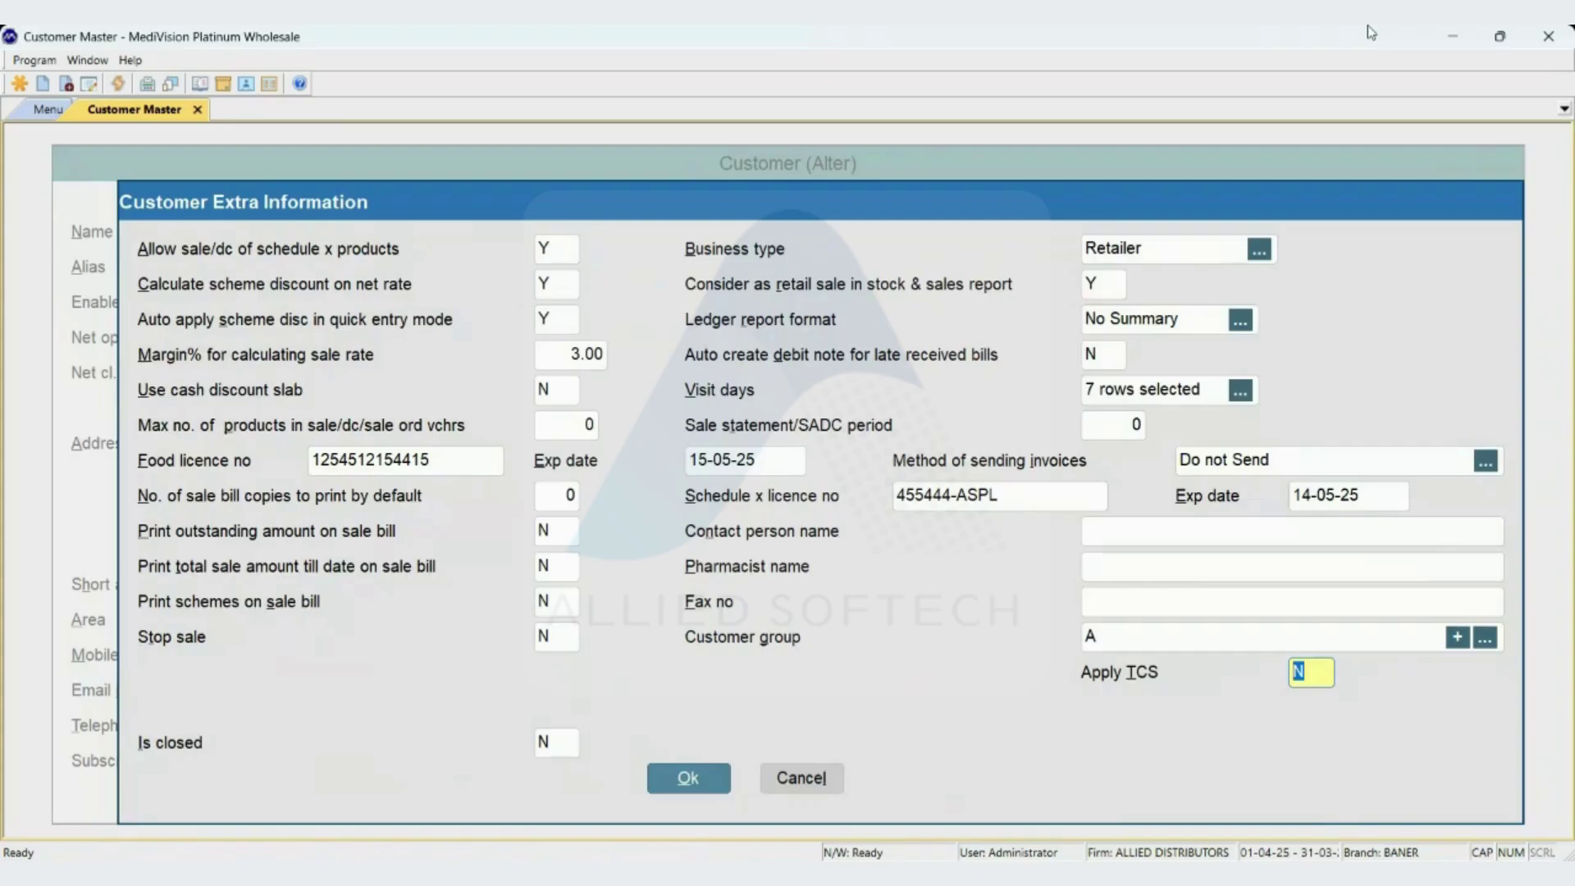
Close SWAMI MEDICALS' extra information and leave the customer master without saving.
key(Escape)
key(Escape)
key(Escape)
key(Escape)
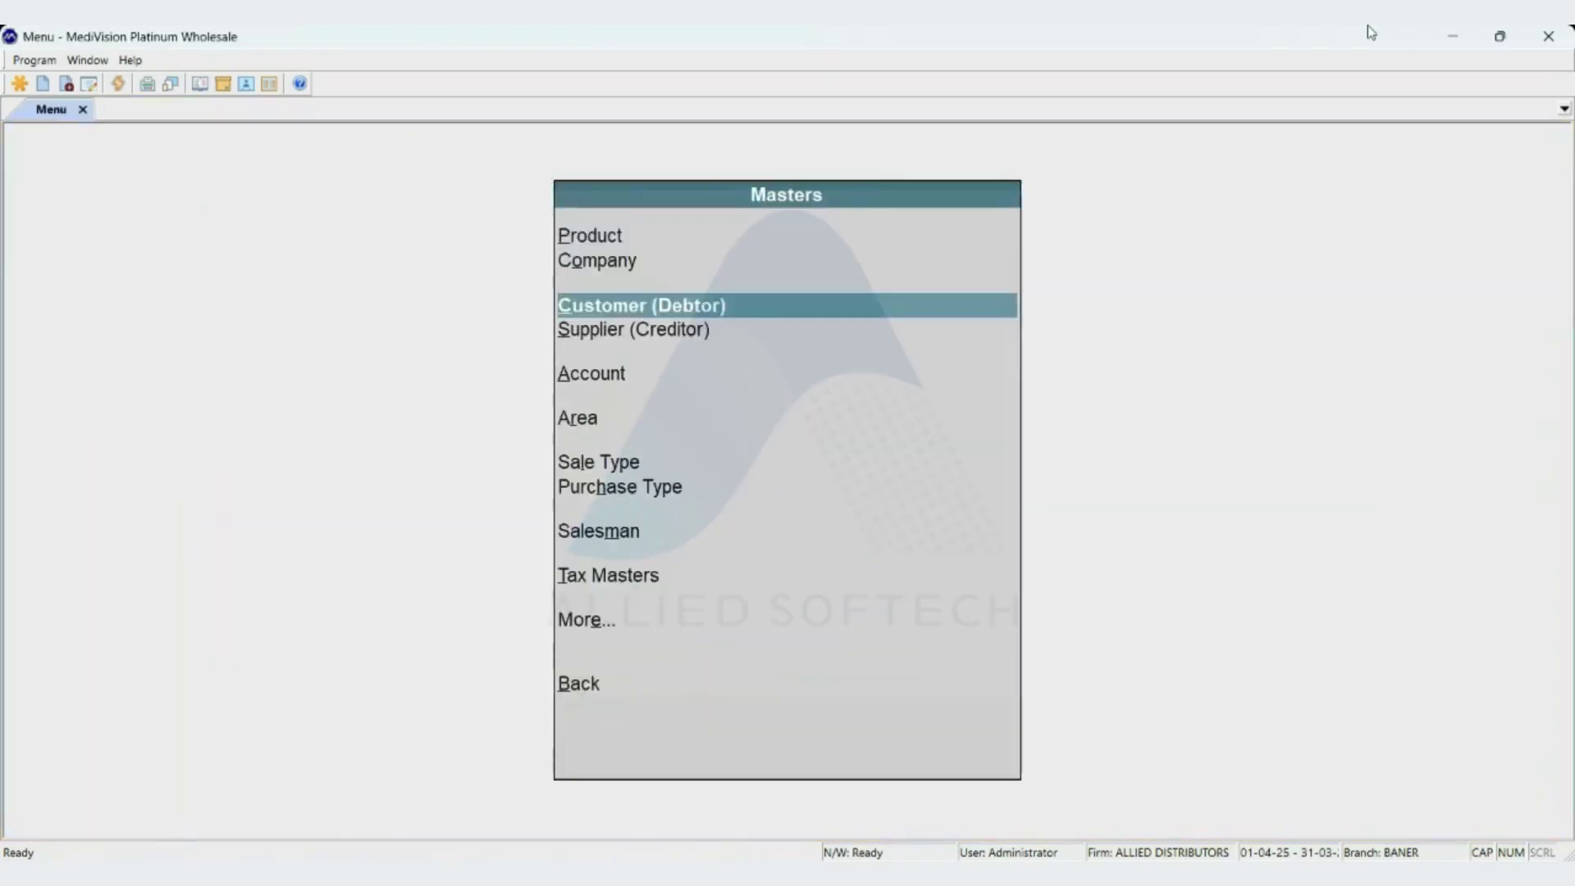
Start a new sale voucher for SWAMI MEDICALS to examine its tax lines with TCS disabled, and discard the voucher.
key(Return)
key(Escape)
text(v)
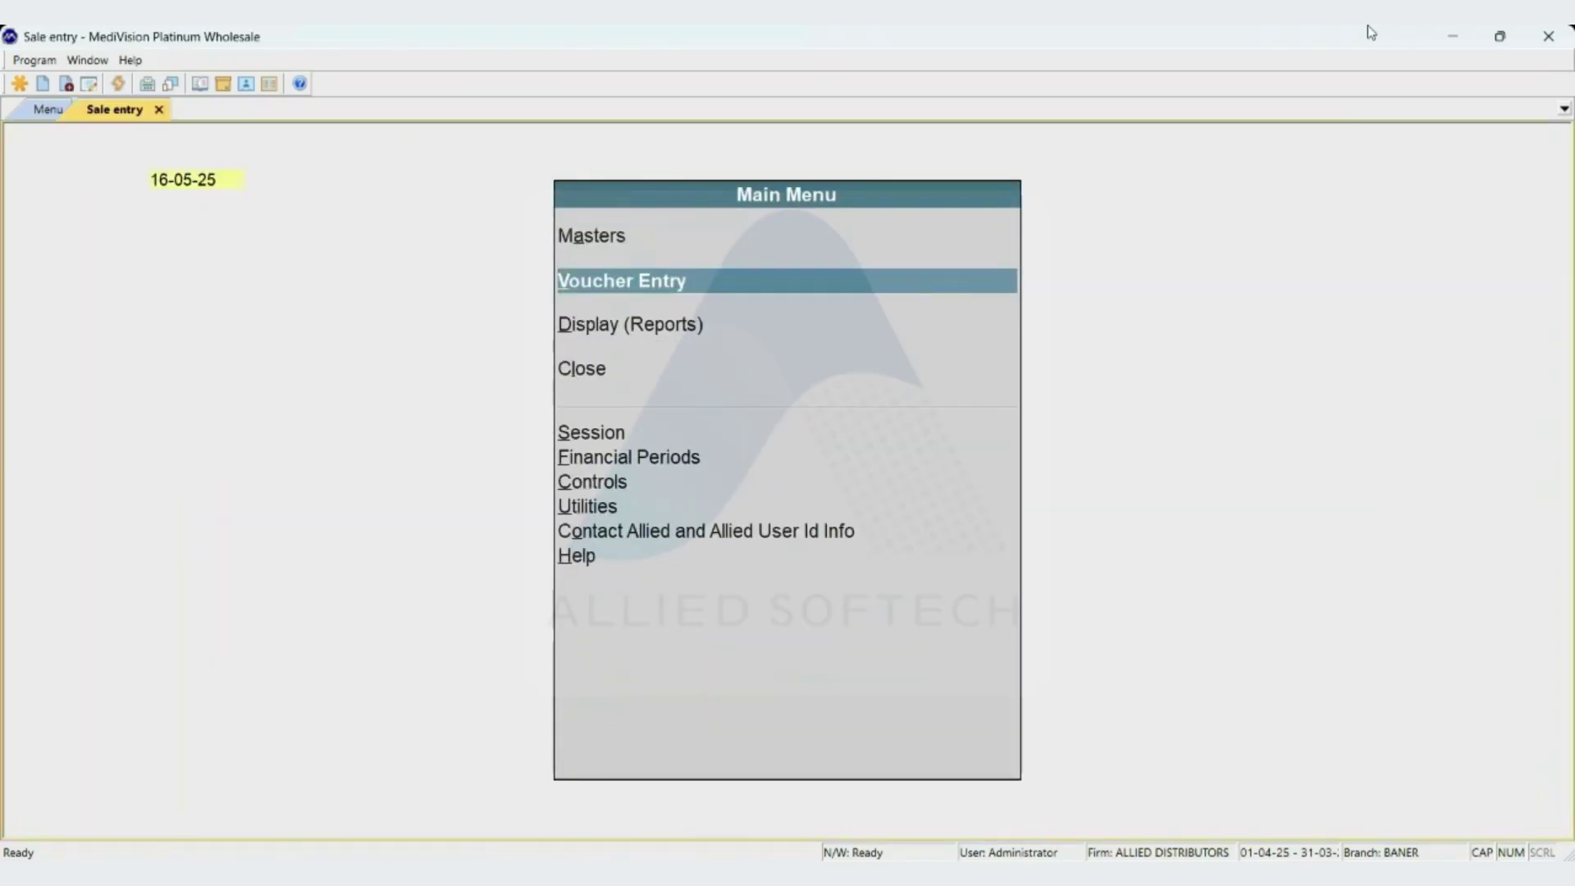
text(SWA)
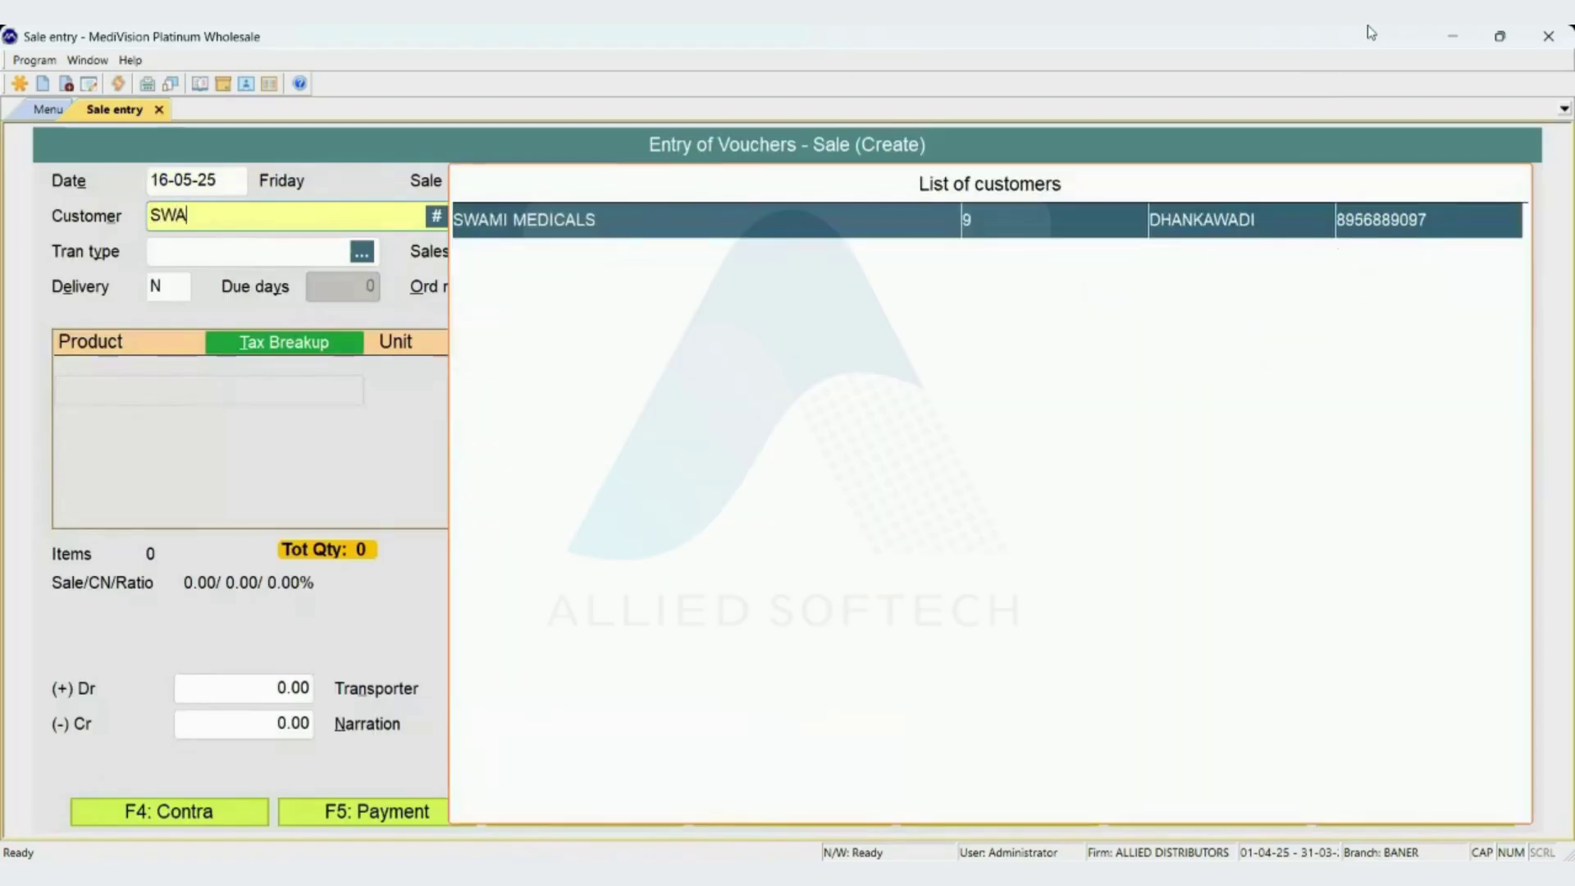
key(Return)
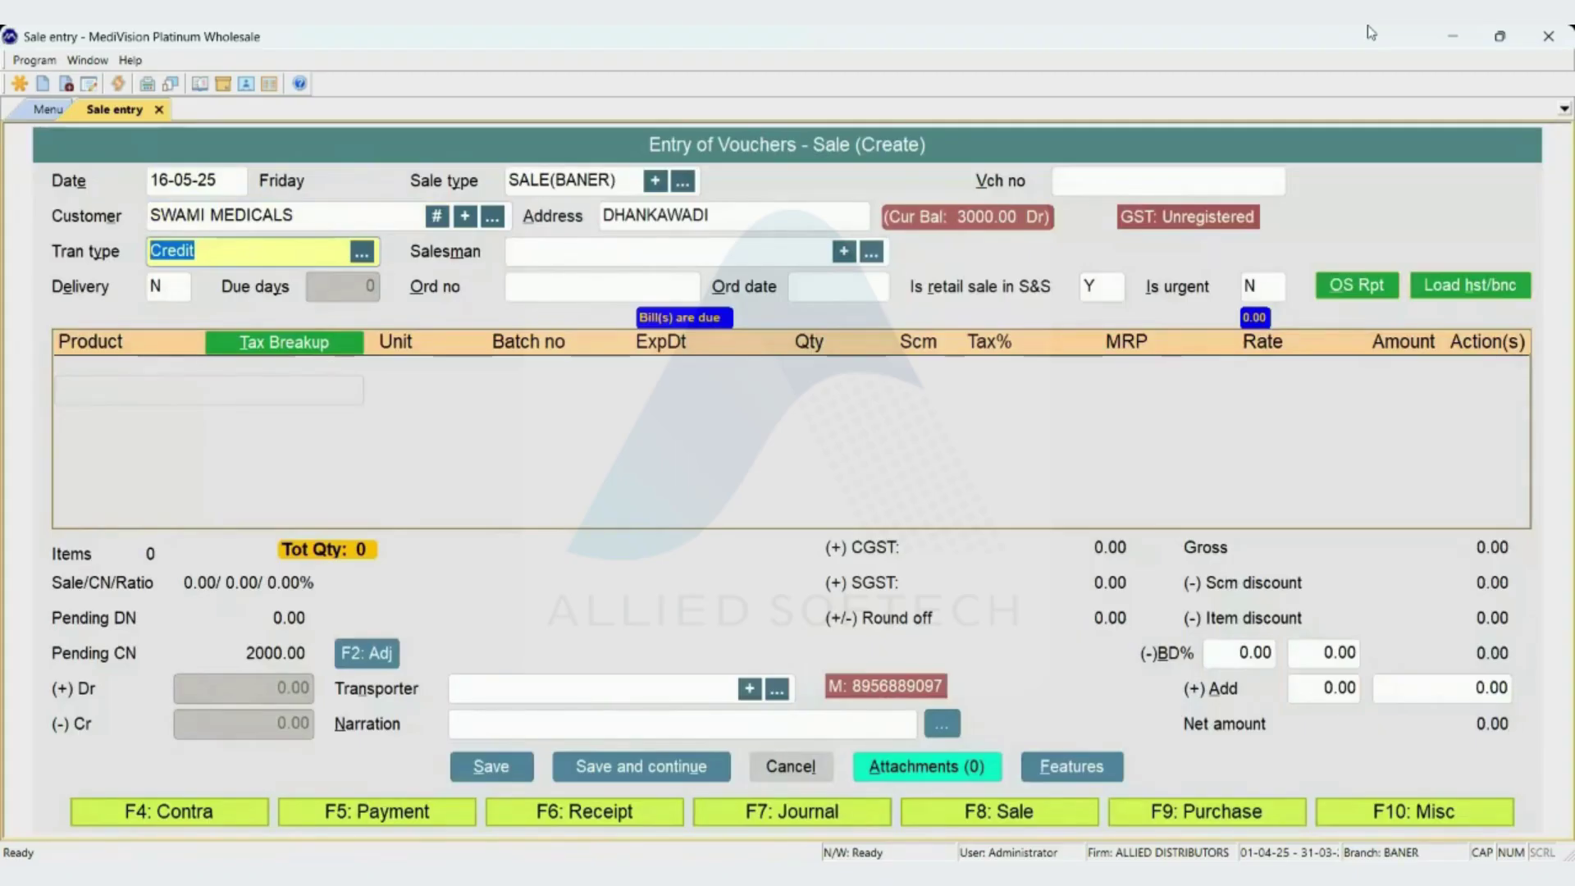
key(Escape)
key(Return)
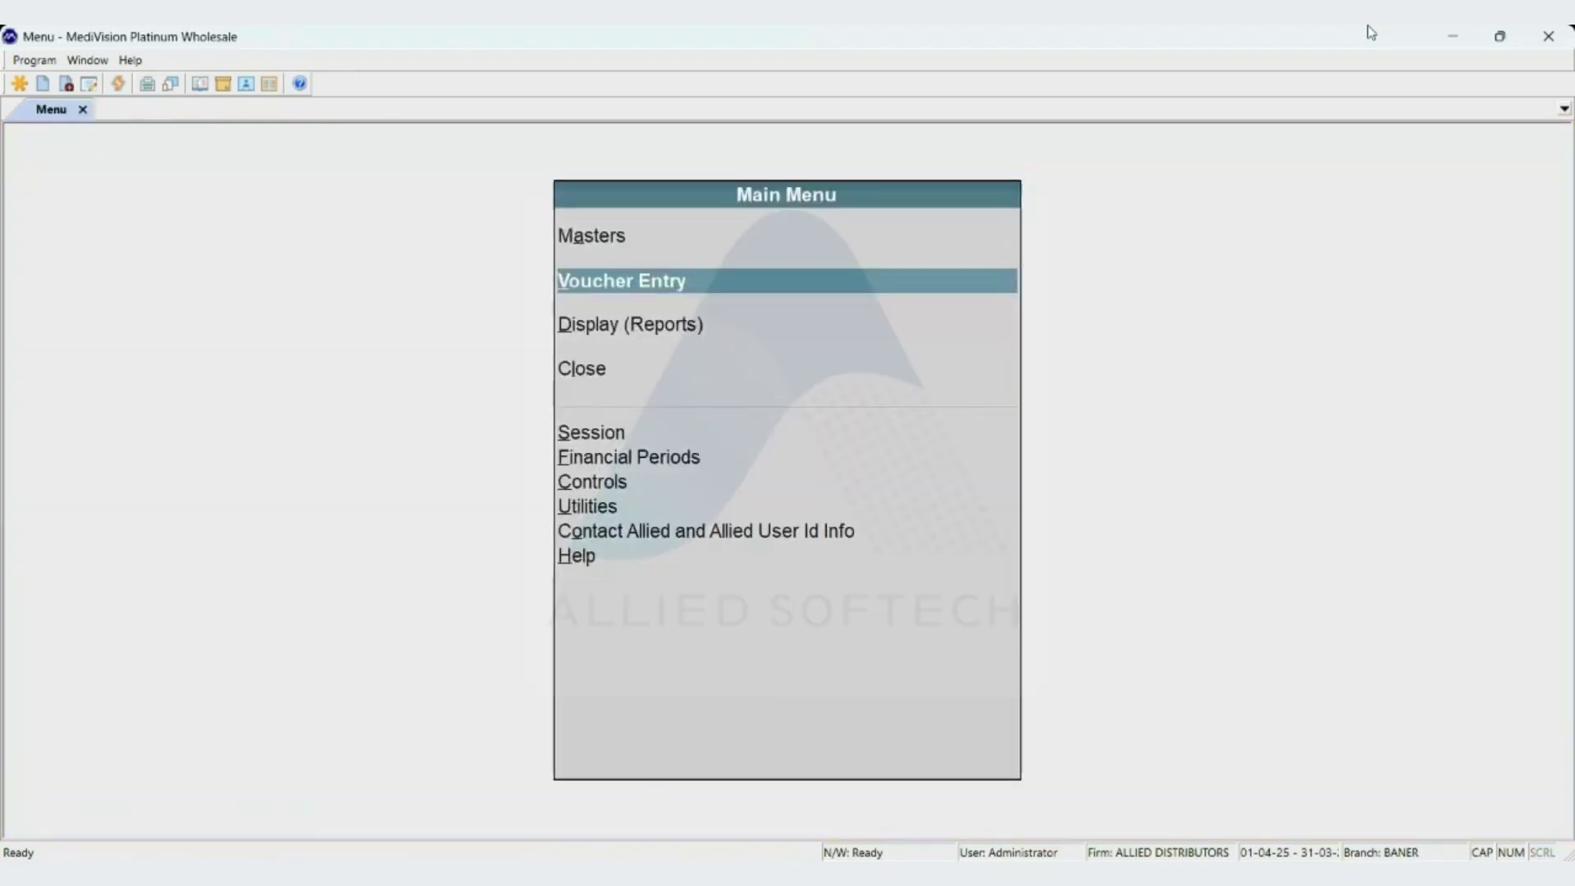
Reopen SWAMI MEDICALS from the customer master for alteration.
key(m)
text(ca)
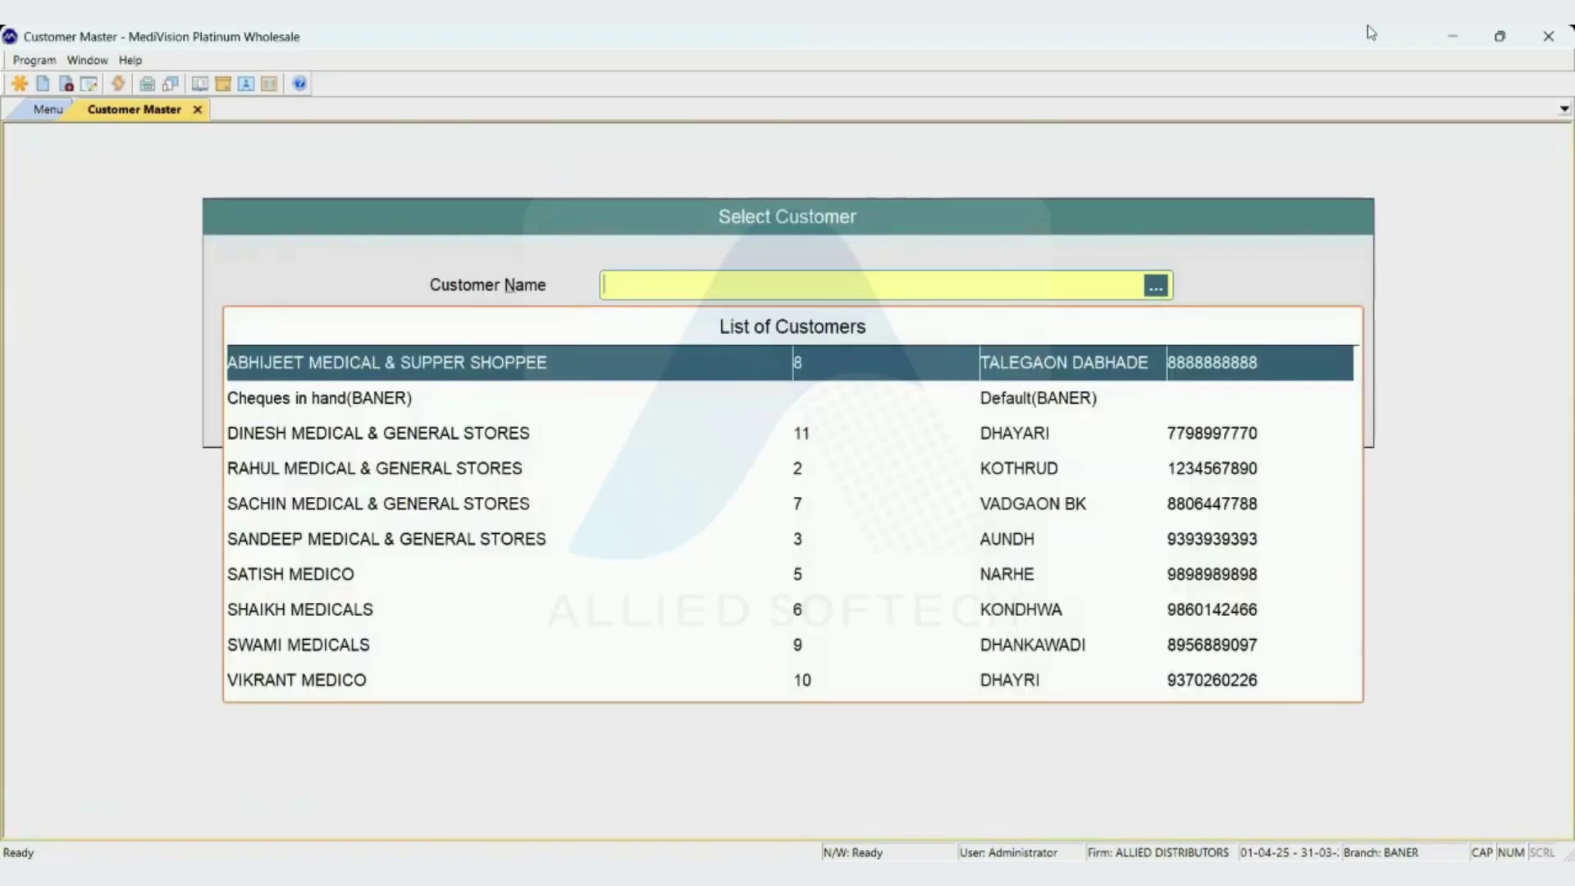
text(SWAMI)
key(Return)
key(alt+e)
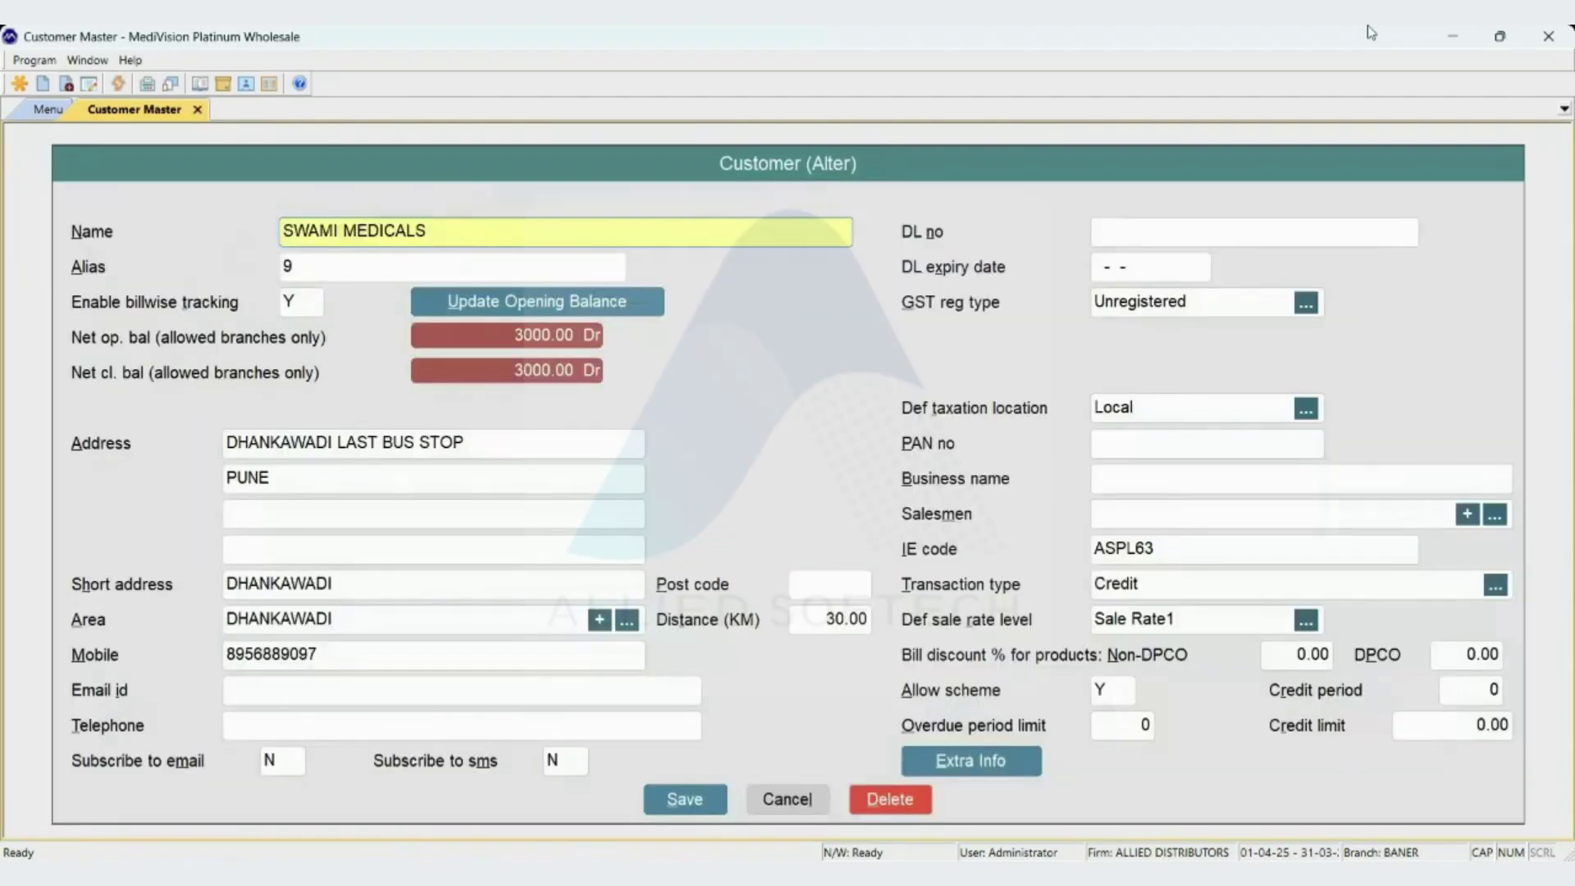
In the customer's extra information, set Apply TCS to Y and TCS % to 0.08, and save the customer.
key(Return)
key(Return)
key(Return)
key(Return)
key(Return)
key(Return)
key(Return)
key(Return)
key(Return)
key(Return)
key(Return)
key(Return)
key(Return)
key(Return)
key(Return)
key(Return)
key(Return)
key(Return)
key(Return)
key(Return)
key(Return)
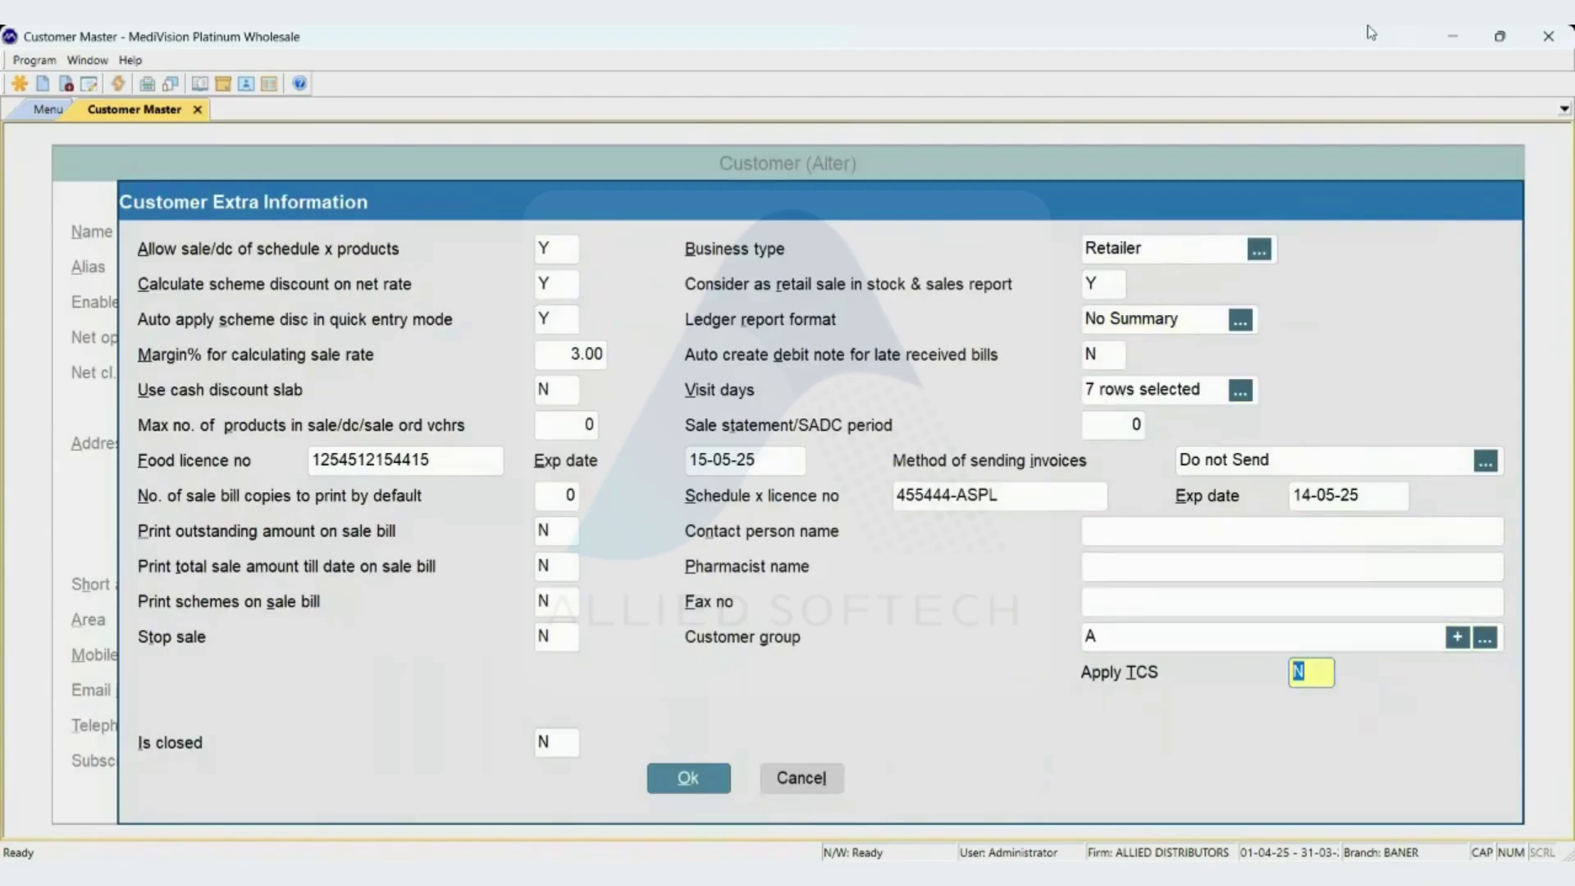
text(Y)
key(Return)
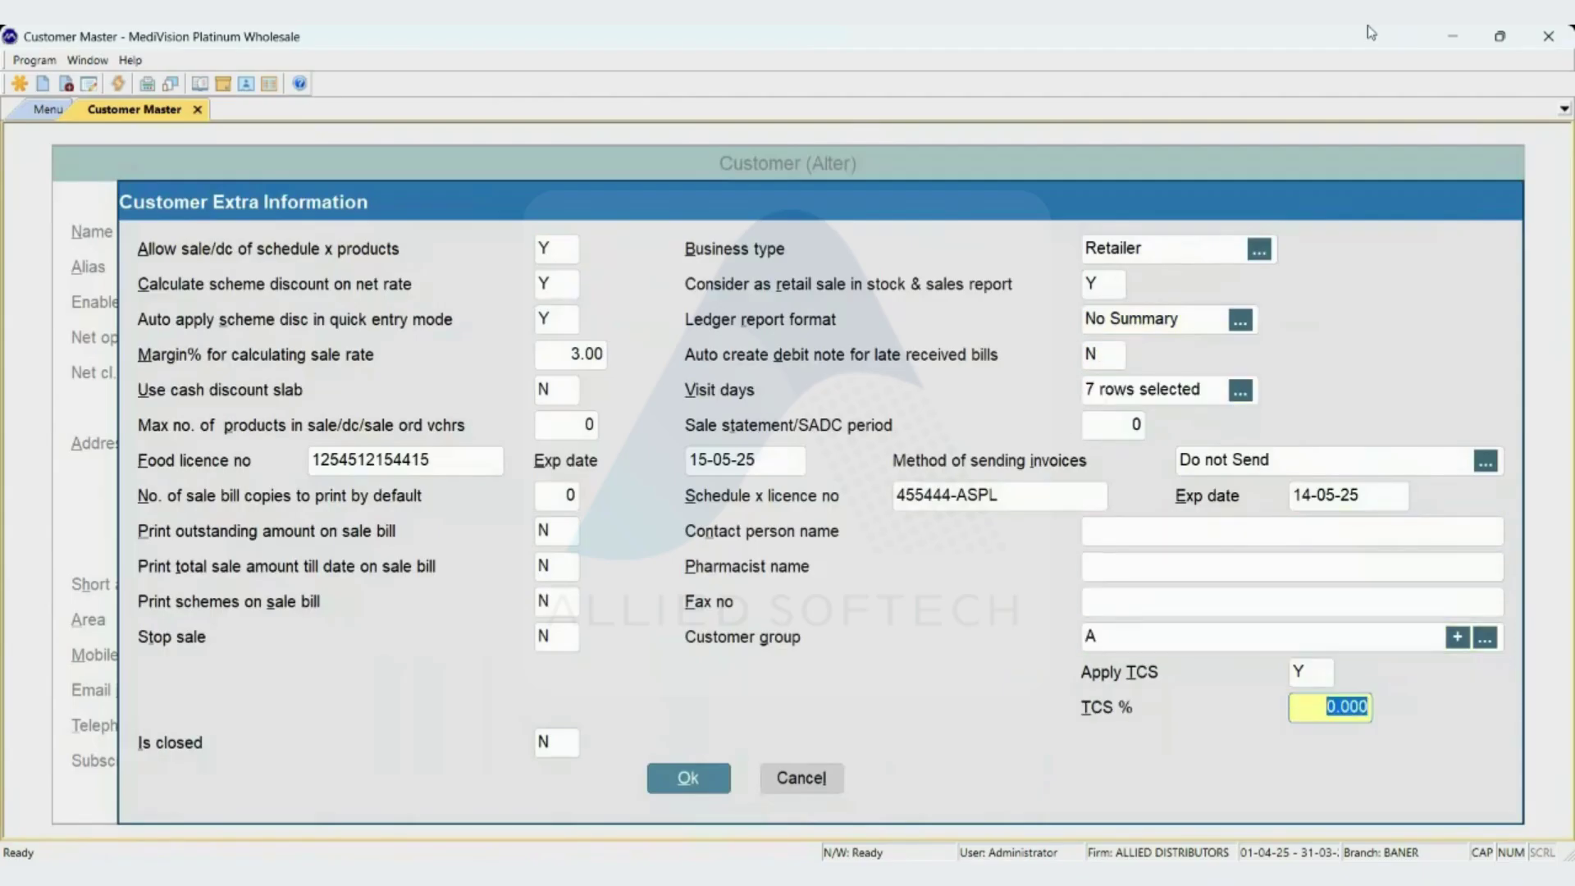
text(0.08)
key(Return)
key(Return)
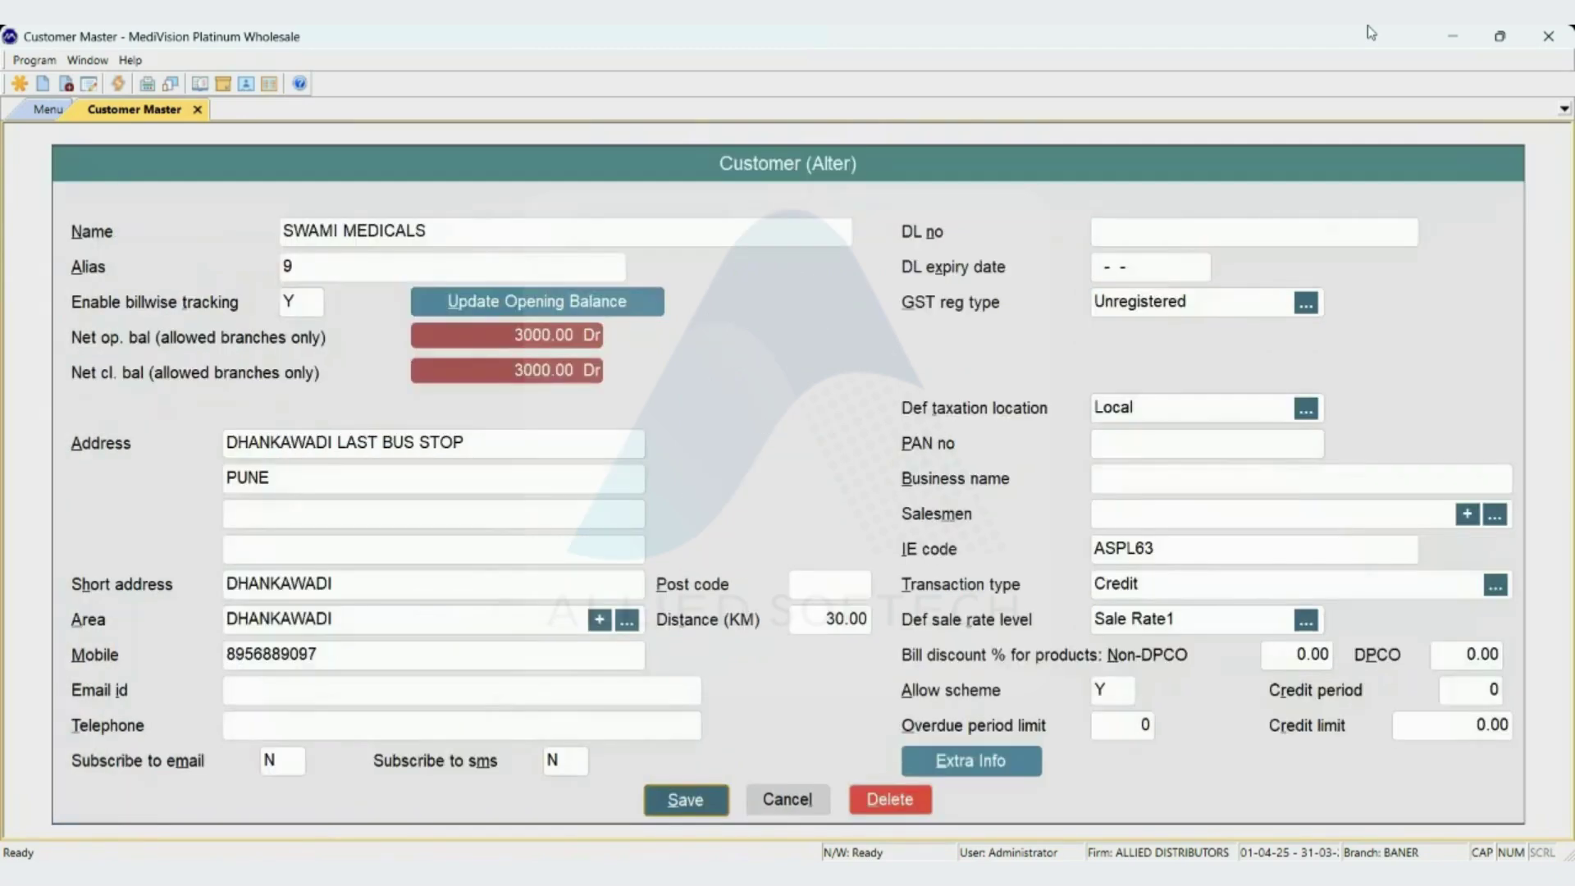
key(Return)
key(Return)
Start another sale voucher for SWAMI MEDICALS to examine the TCS line in its totals, and close it unsaved.
key(Escape)
key(Down)
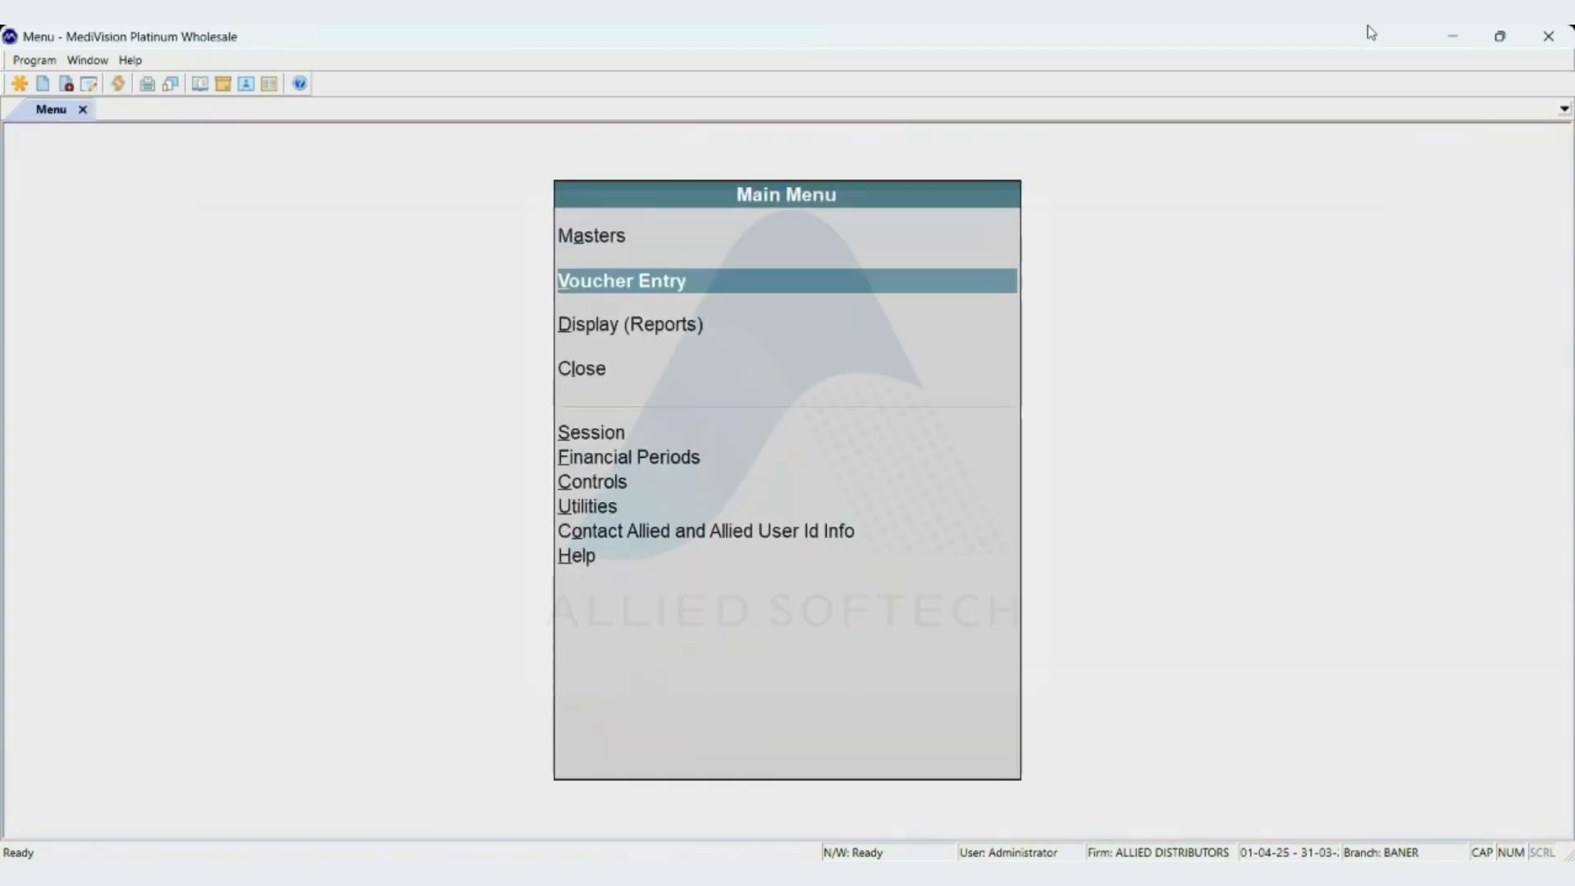
key(Return)
text(SWA)
key(Return)
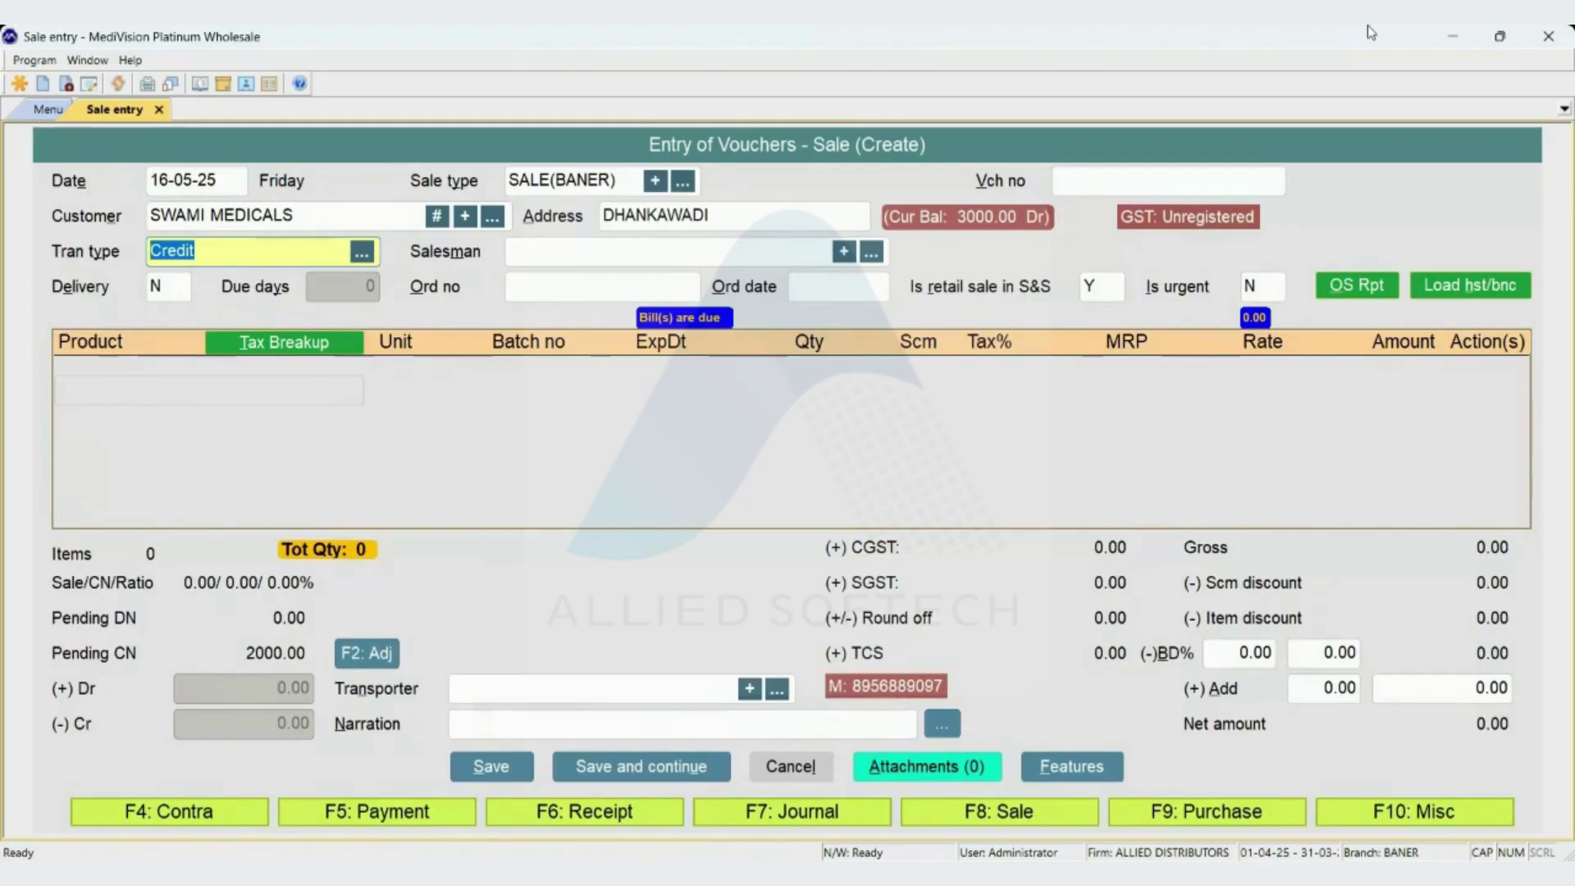
key(Escape)
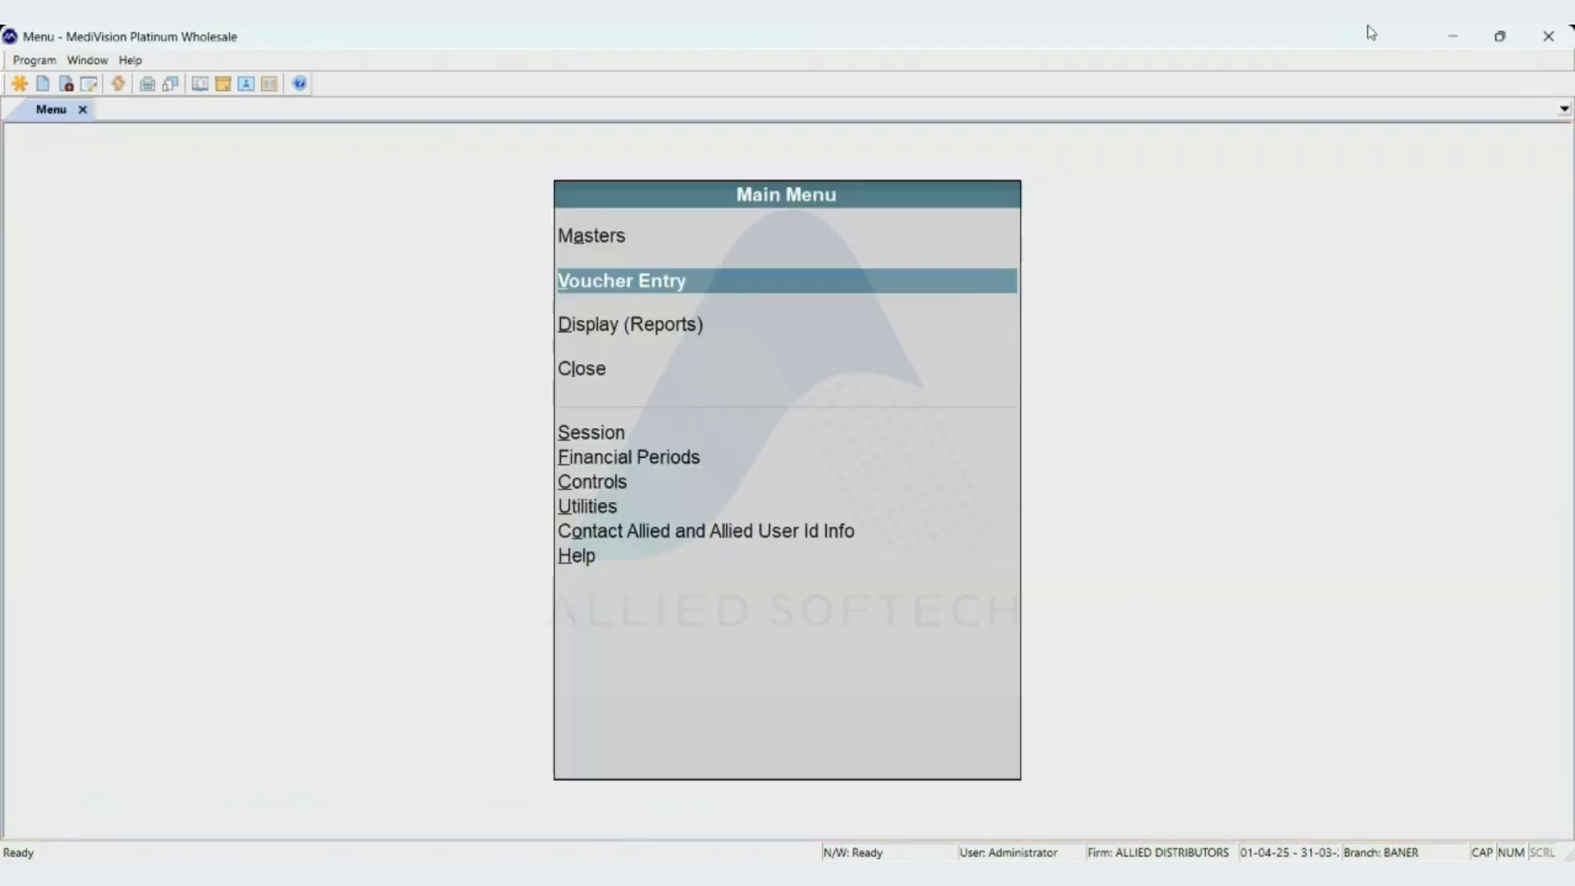